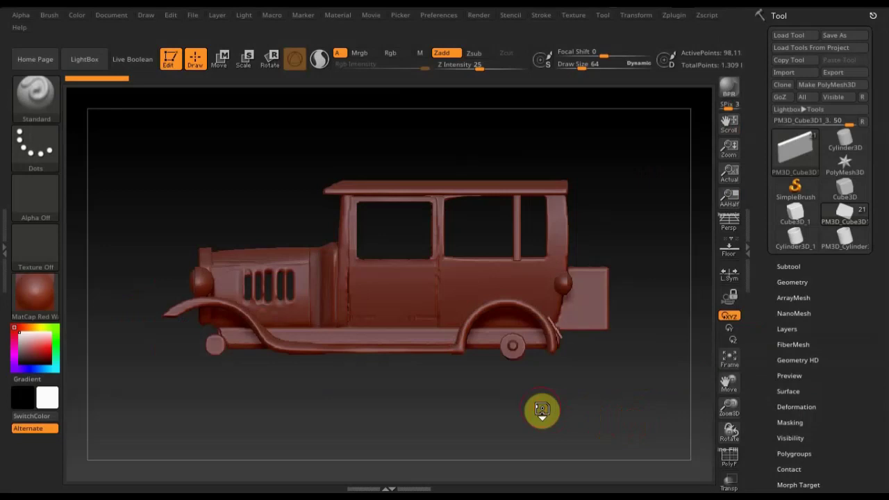
Orbit the car from a front three-quarter view round to its back
mouse_move(563, 411)
mouse_down()
mouse_move(478, 398)
mouse_move(475, 406)
mouse_up()
drag(651, 409, 377, 419)
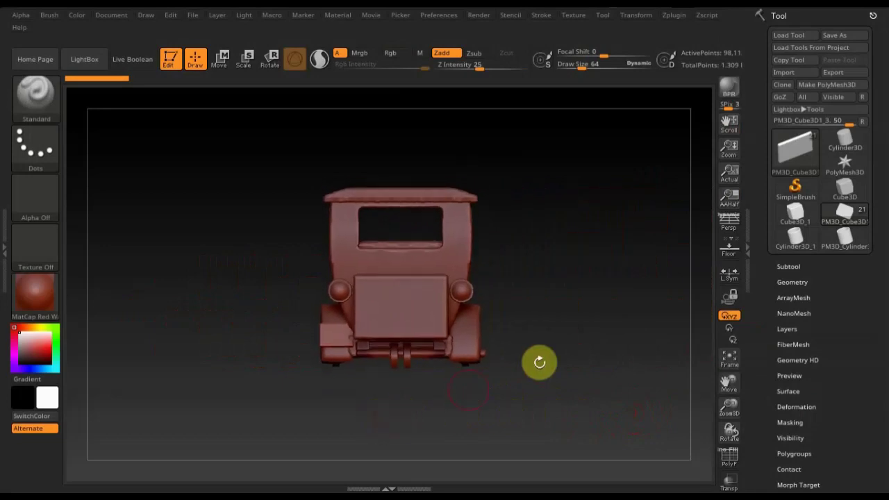
Select PM3D_Sphere3D2, mask the left rear lamp, and move the right rear lamp down
key(n)
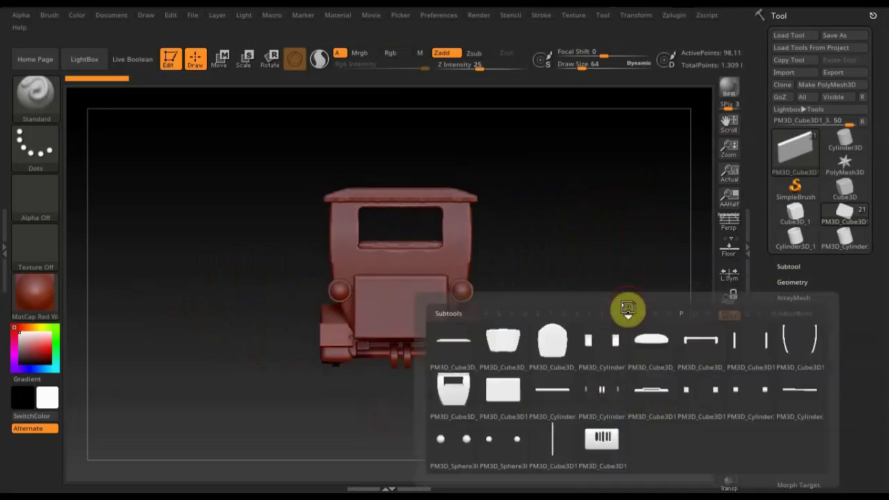
click(508, 451)
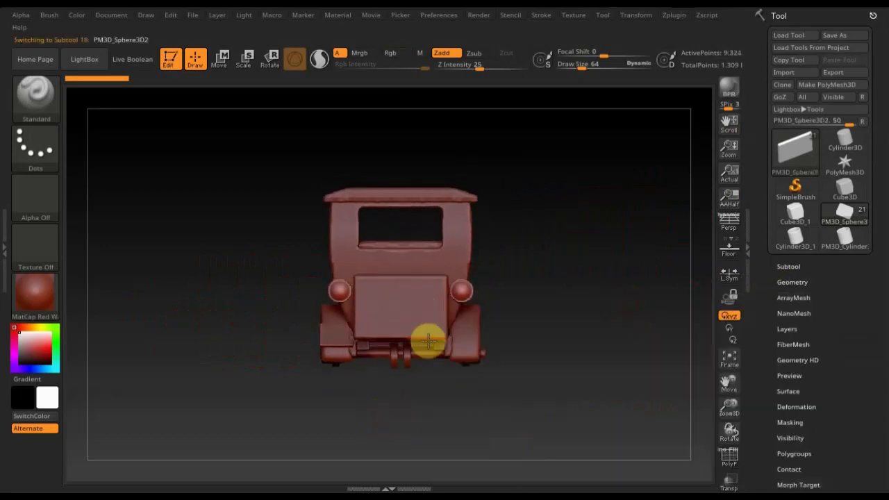
ctrl+drag(299, 225, 368, 382)
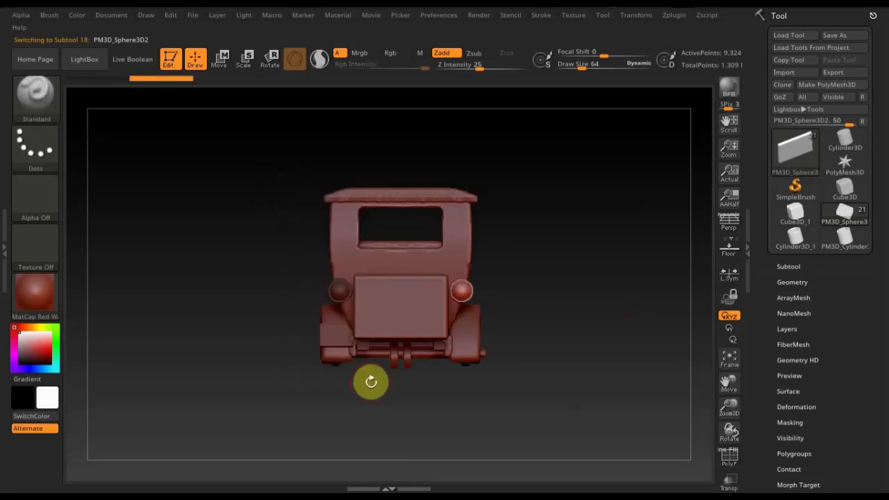
click(223, 60)
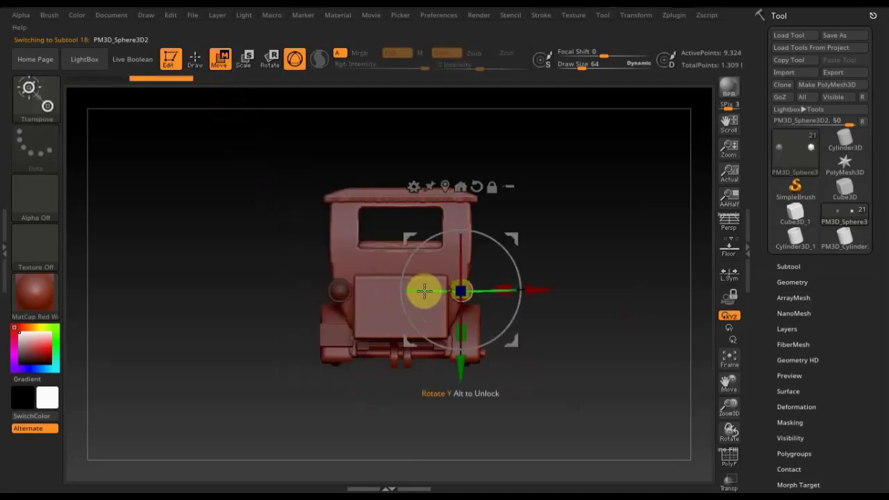
drag(463, 360, 463, 391)
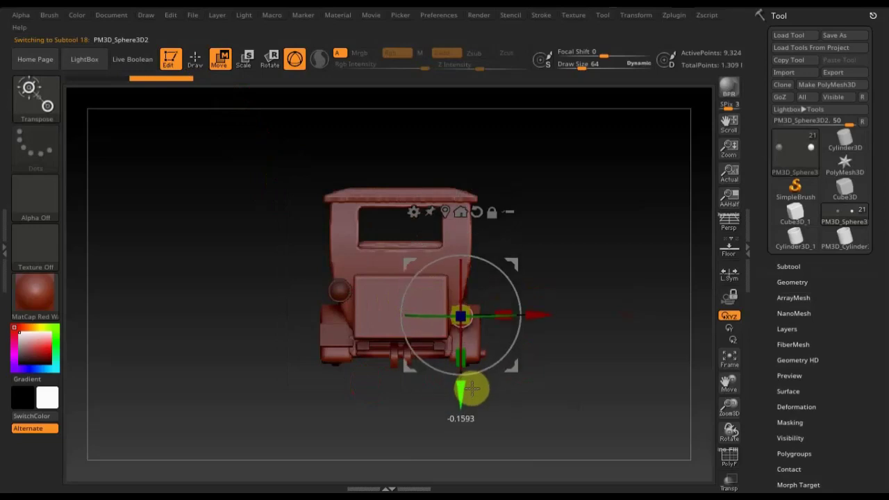
drag(529, 319, 533, 319)
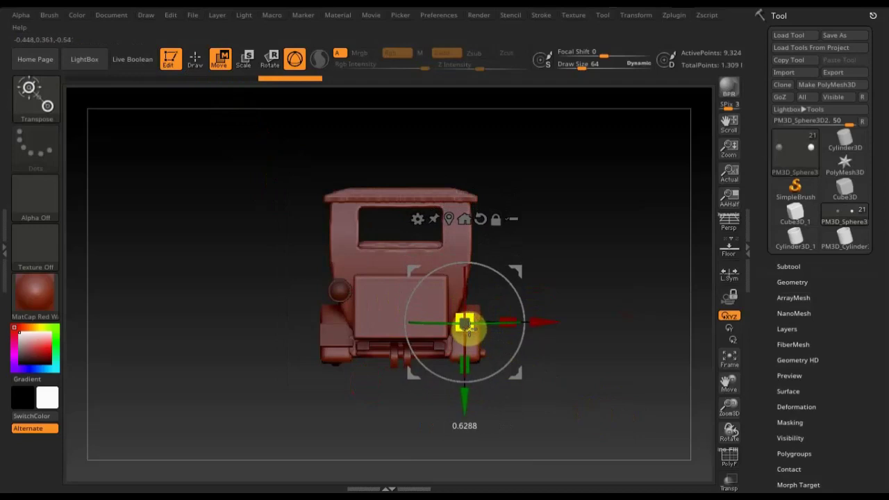
click(465, 324)
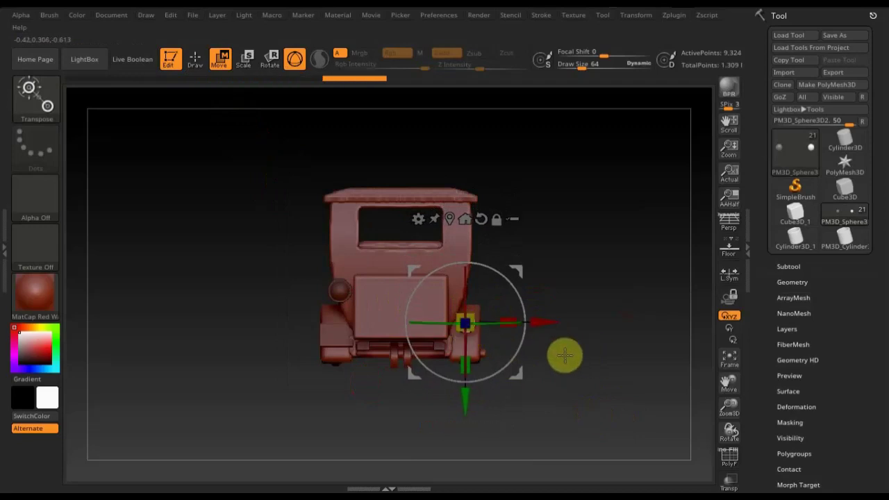
click(195, 60)
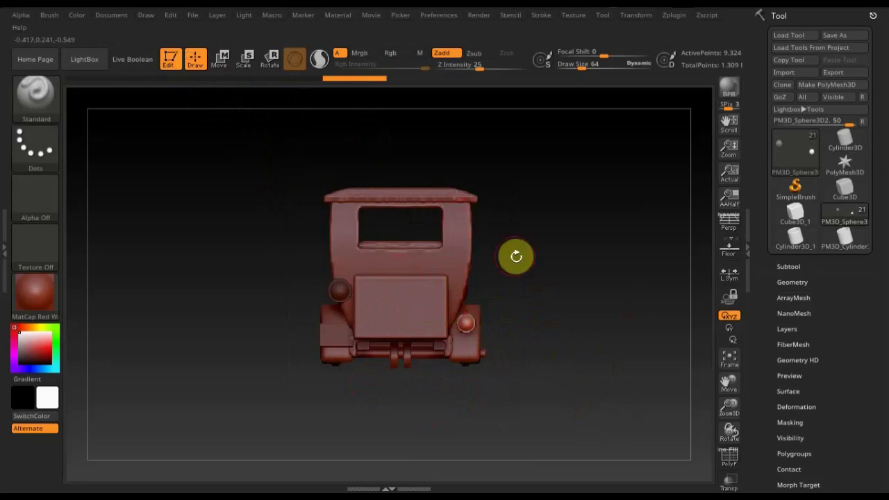
shift+drag(541, 317, 513, 387)
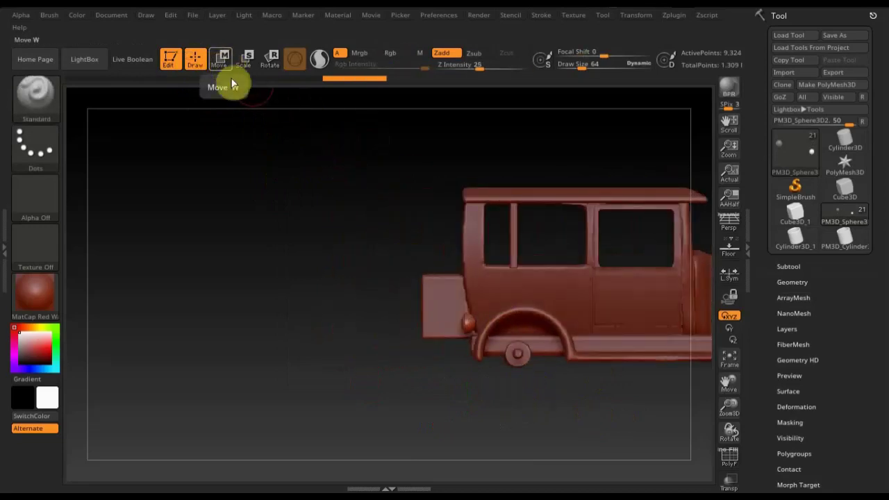
Nudge the lowered right rear lamp along the car's length in two small Move adjustments
alt+drag(297, 261, 167, 254)
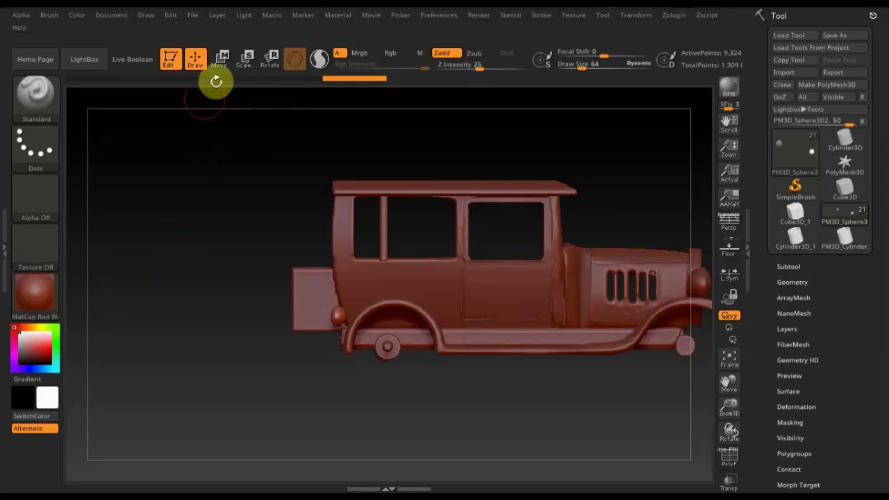
click(219, 59)
drag(256, 316, 271, 317)
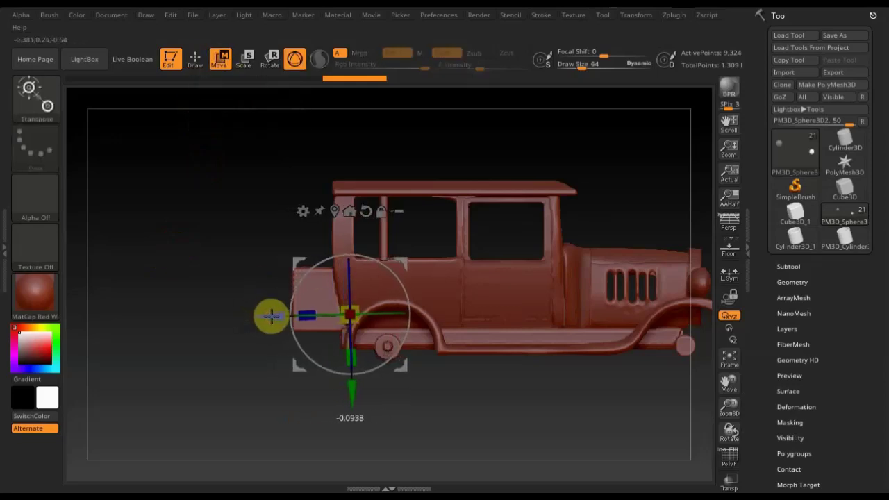
click(196, 64)
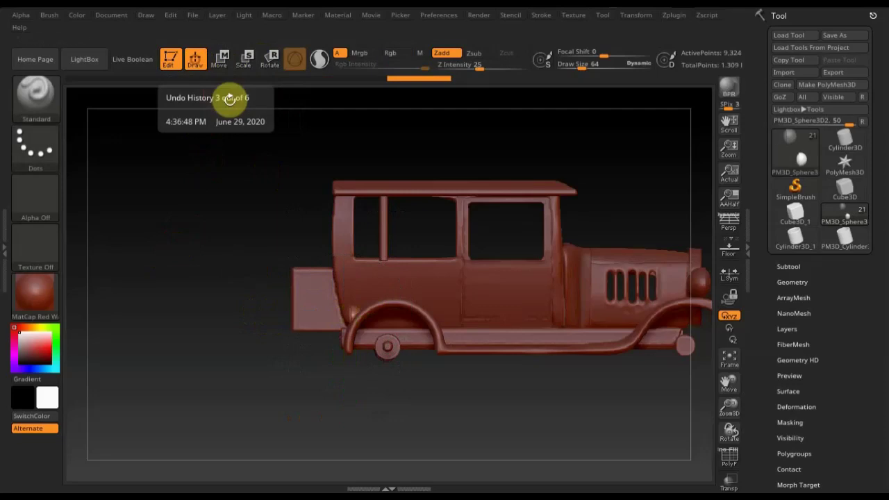
shift+drag(441, 422, 424, 422)
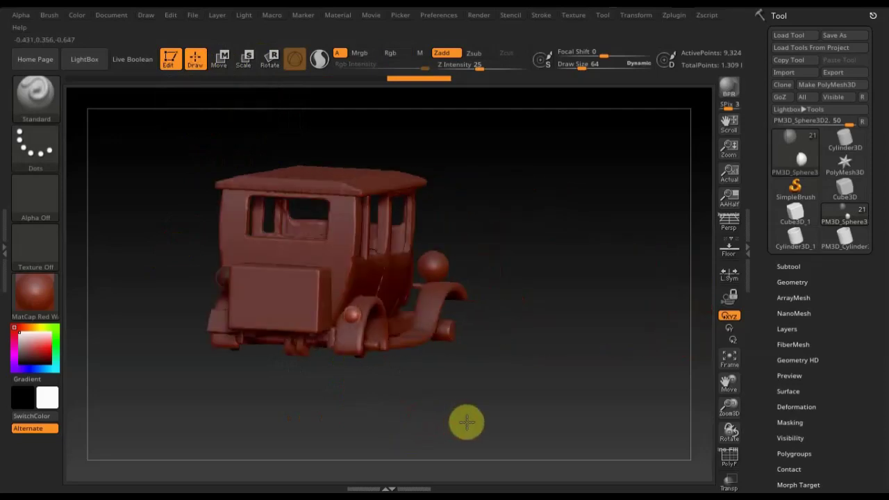
click(219, 61)
drag(271, 316, 268, 317)
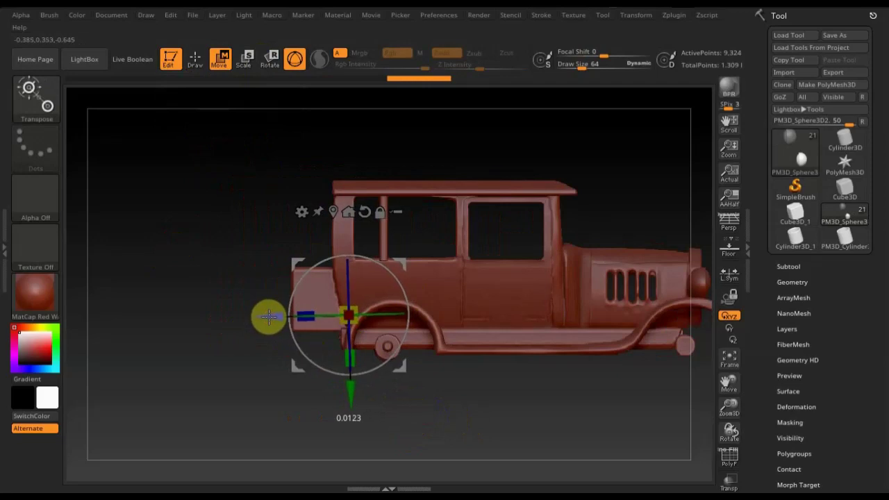
click(196, 59)
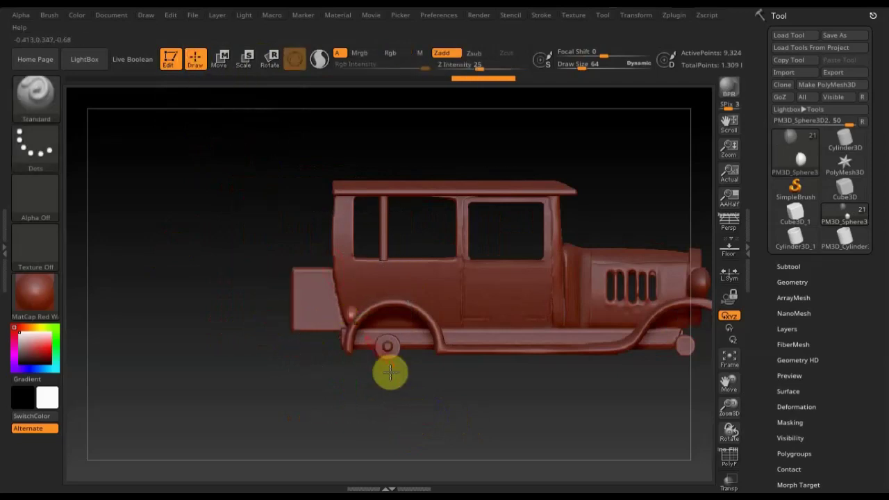
drag(442, 414, 547, 405)
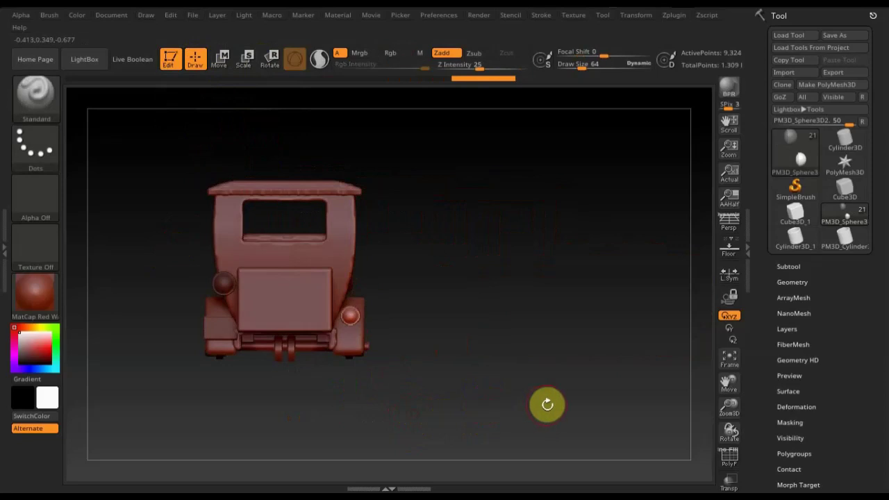
Apply Mirror And Weld from Geometry > Modify Topology so both rear lamps match
click(800, 281)
drag(883, 390, 884, 307)
click(803, 304)
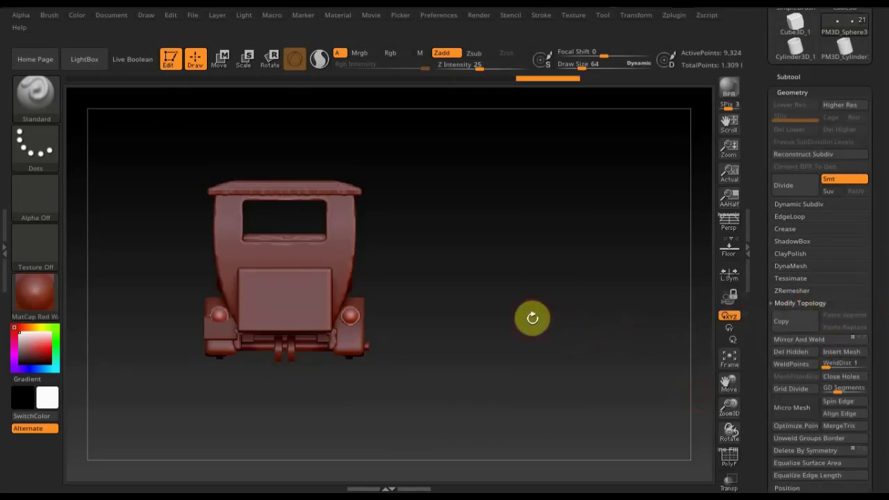
mouse_move(496, 324)
mouse_down()
mouse_move(363, 317)
mouse_move(615, 313)
mouse_up()
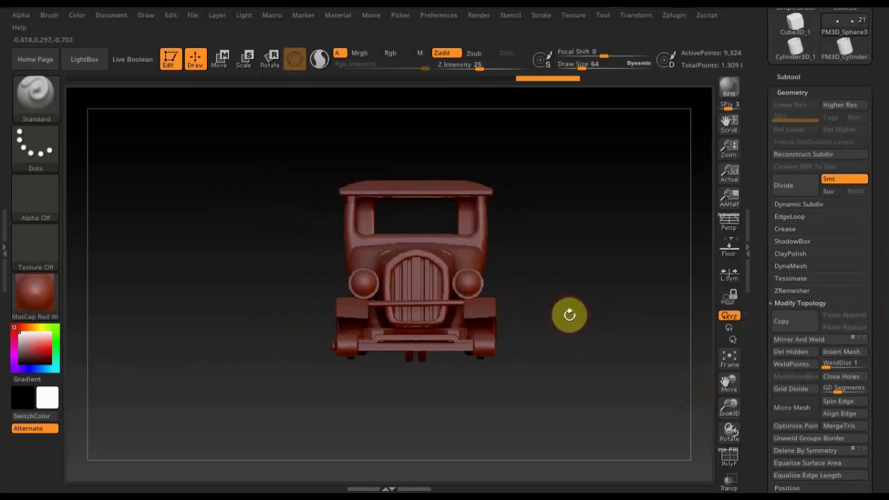
key(n)
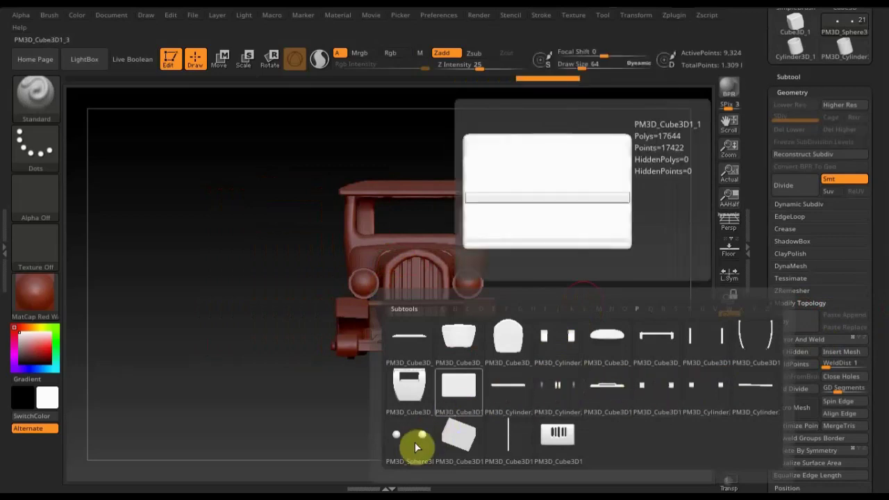
Select the front headlight sphere, move it outward and up, and mirror it across the car
click(413, 441)
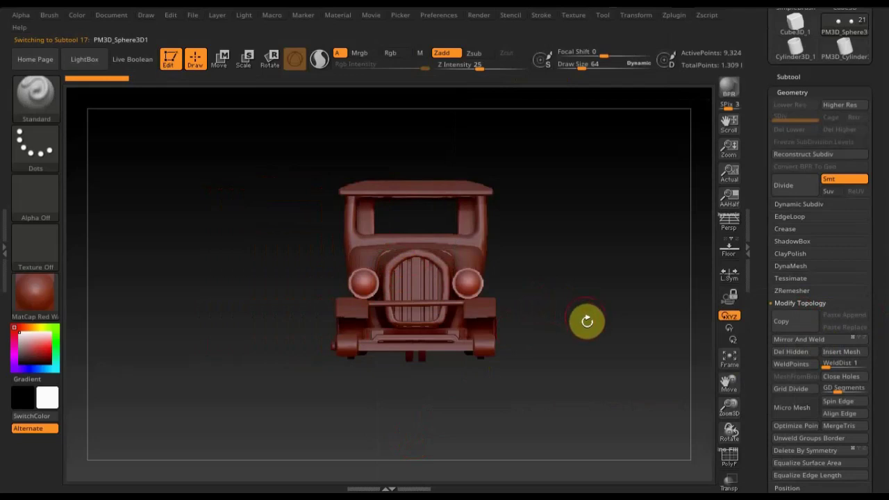
click(219, 59)
drag(281, 281, 292, 282)
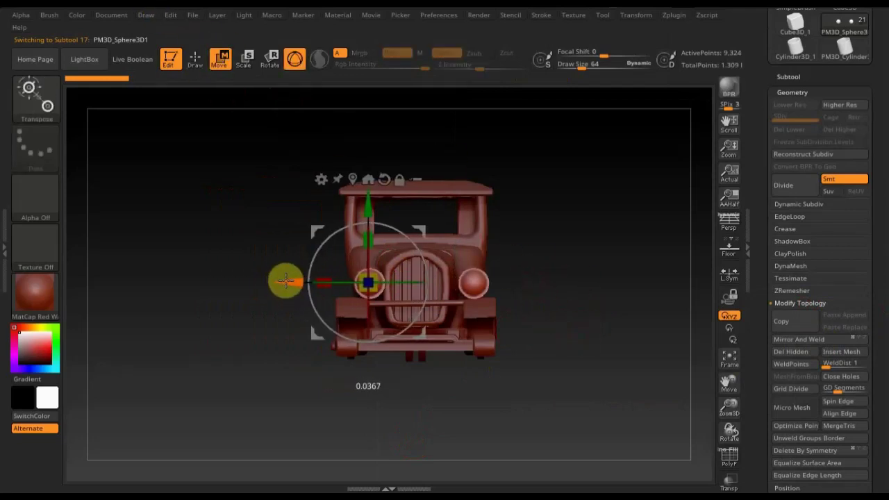
drag(382, 206, 383, 201)
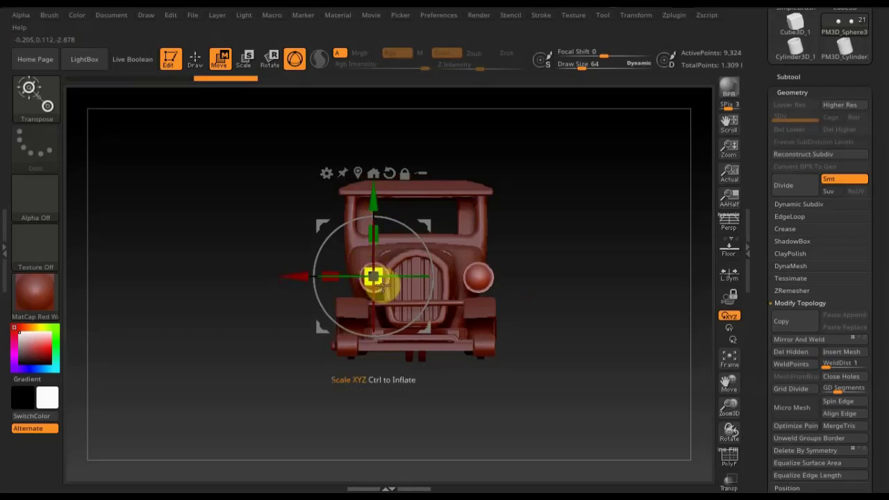
drag(375, 278, 379, 281)
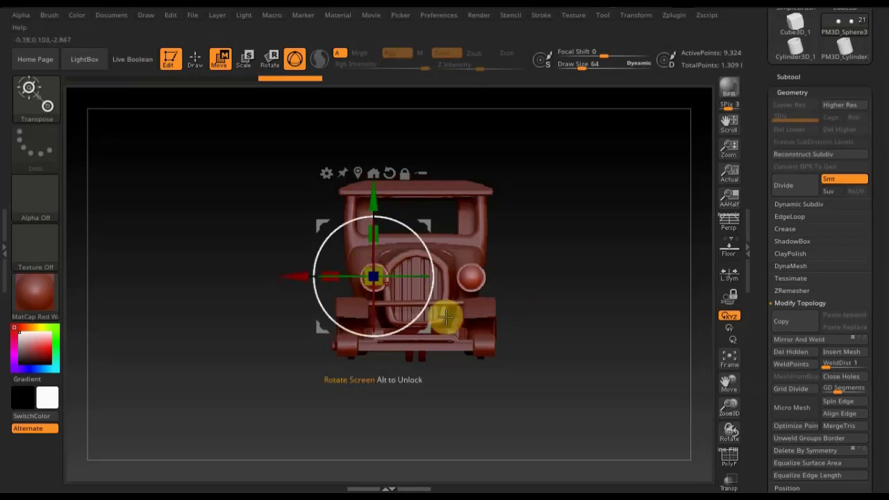
click(815, 340)
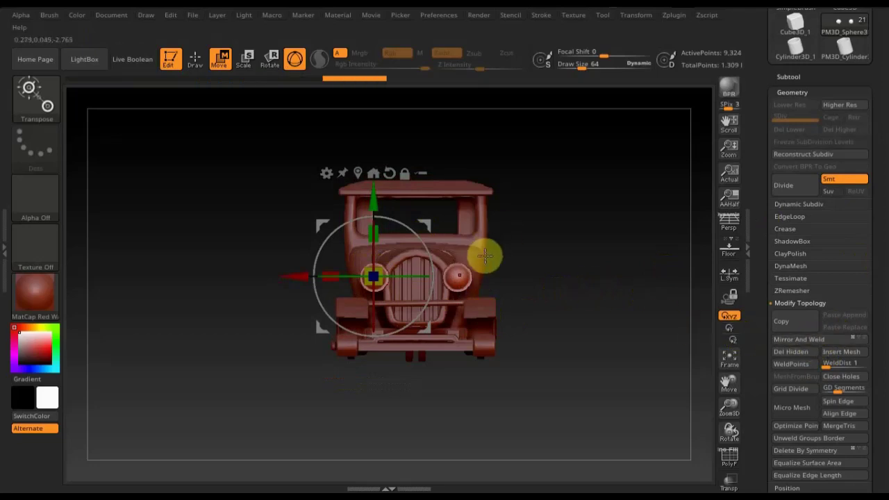
Shift the headlight sideways and re-mirror it so both headlamps flank the grille evenly
drag(284, 275, 286, 276)
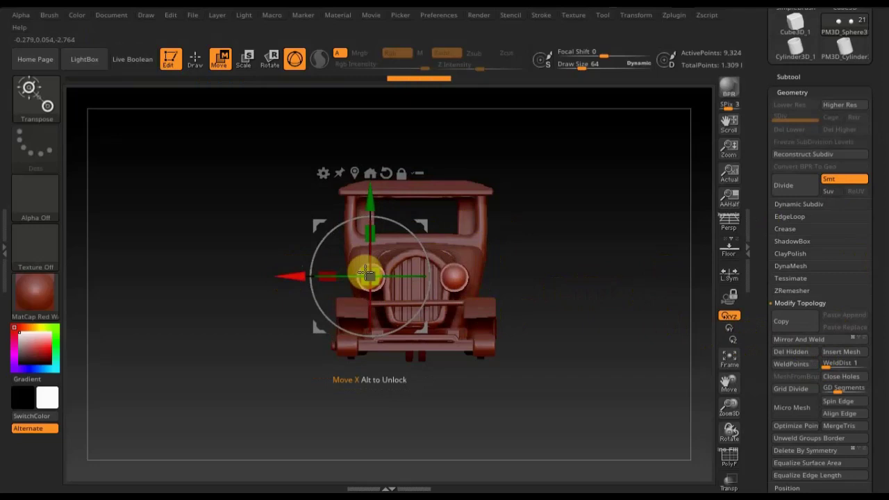
click(808, 343)
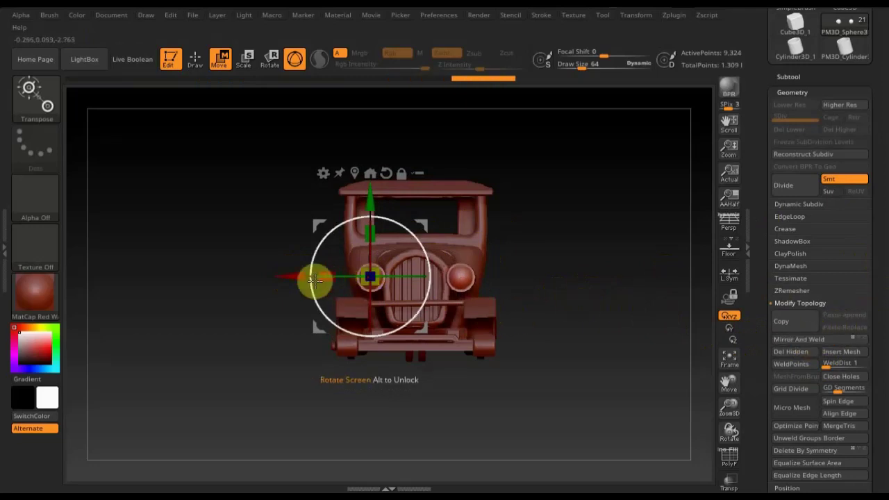
drag(293, 276, 309, 276)
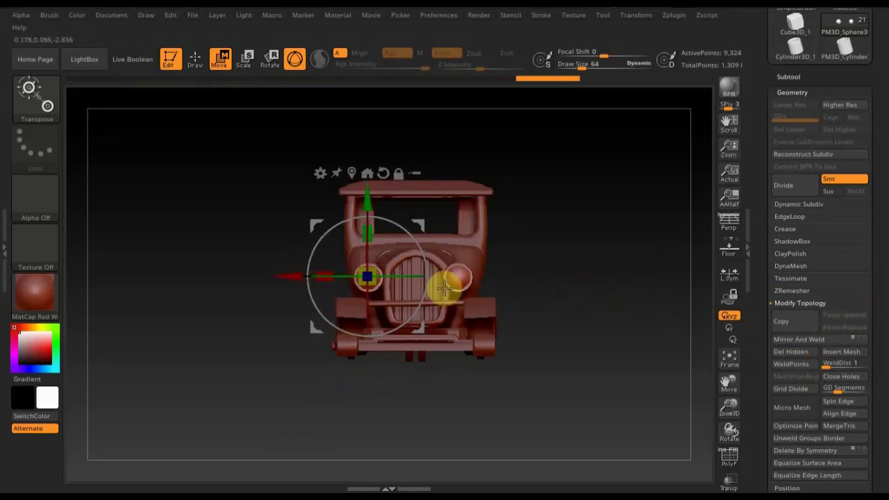
click(802, 343)
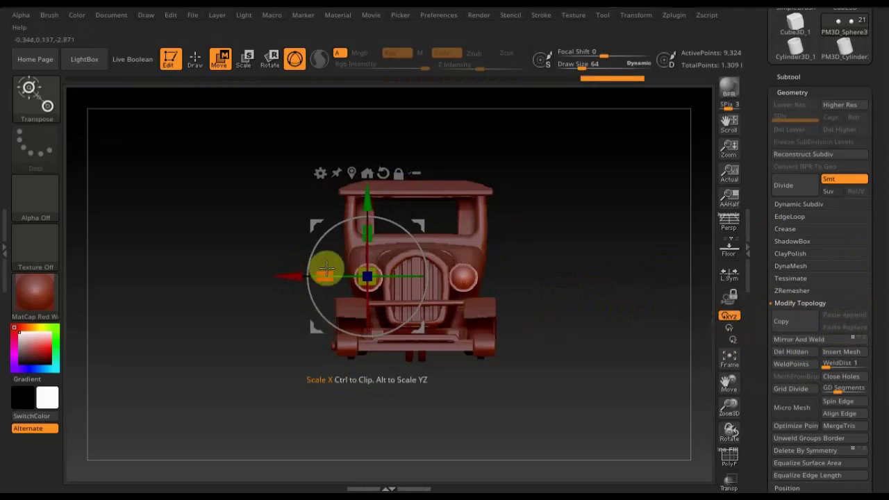
Return to Draw mode and select another car part from the subtool list
mouse_move(538, 257)
mouse_down()
mouse_move(529, 355)
mouse_move(547, 278)
mouse_move(562, 264)
mouse_move(562, 287)
mouse_up()
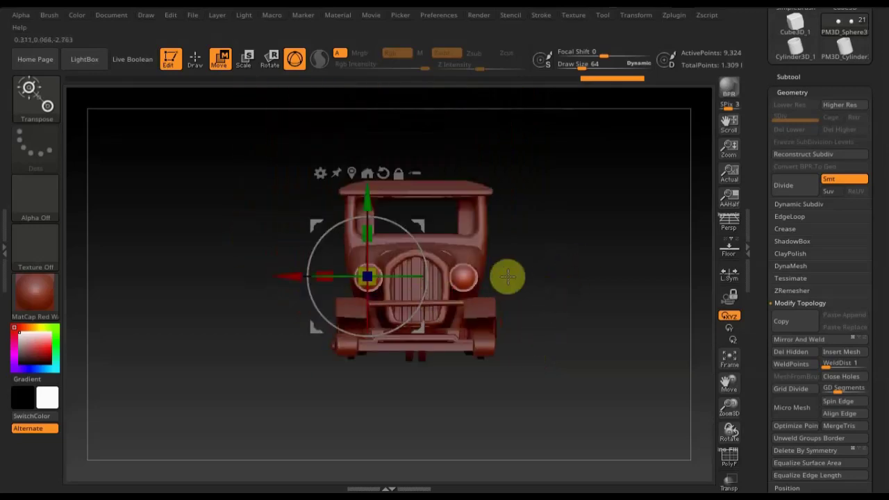
click(195, 58)
key(n)
click(524, 439)
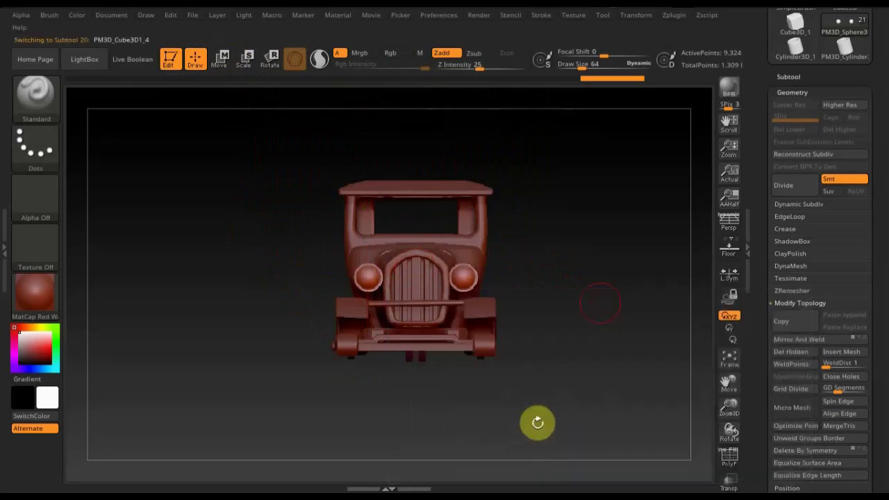
Cycle through the cylinder parts and select the horizontal rod PM3D_Cylinder3D1_1
key(n)
click(485, 400)
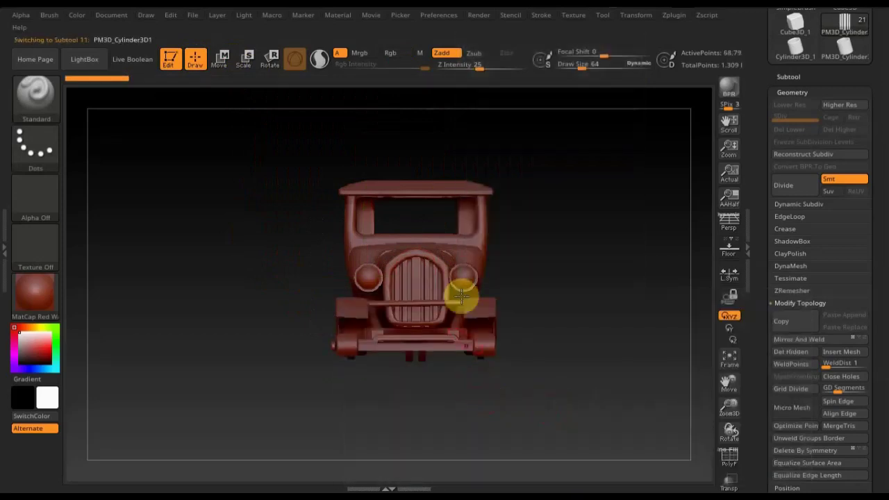
key(n)
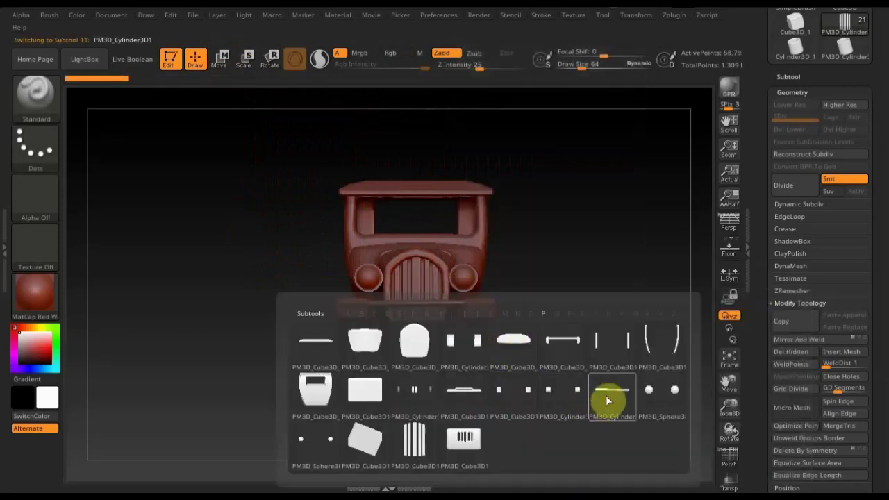
click(607, 400)
key(n)
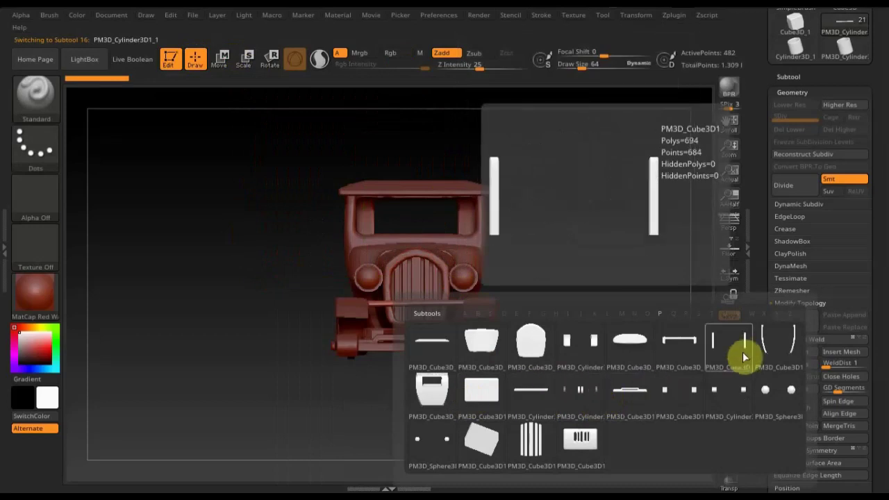
click(526, 397)
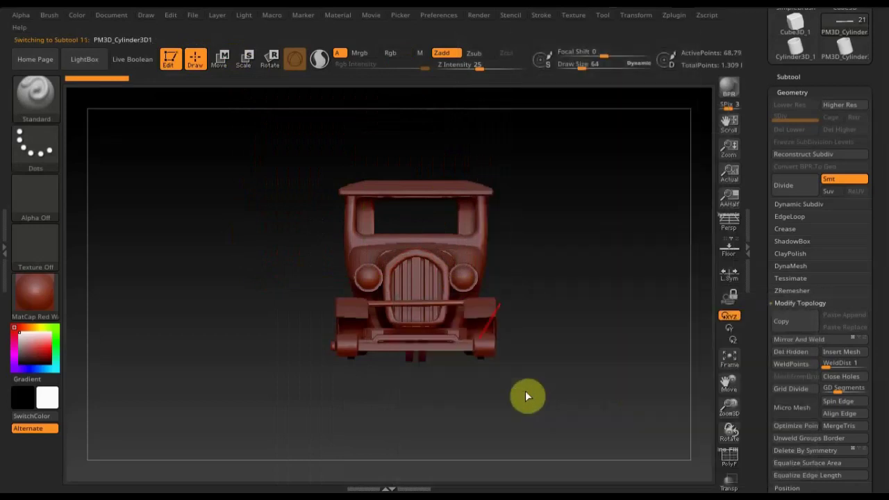
key(n)
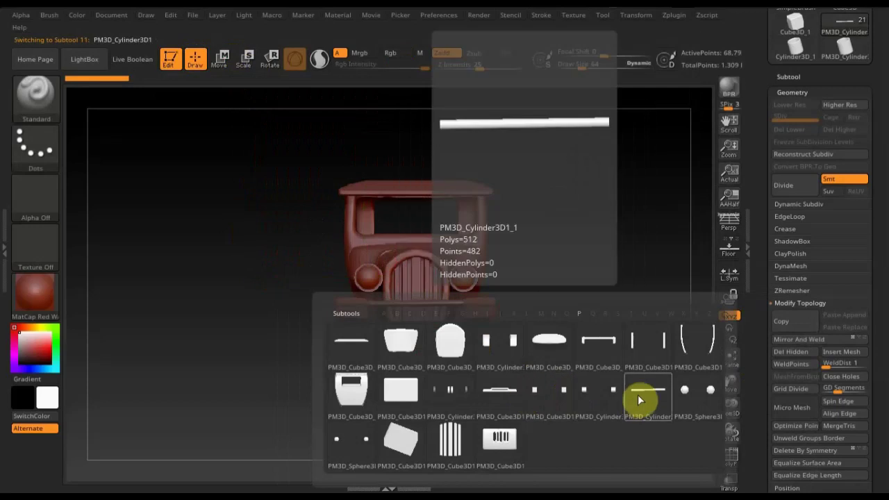
click(640, 400)
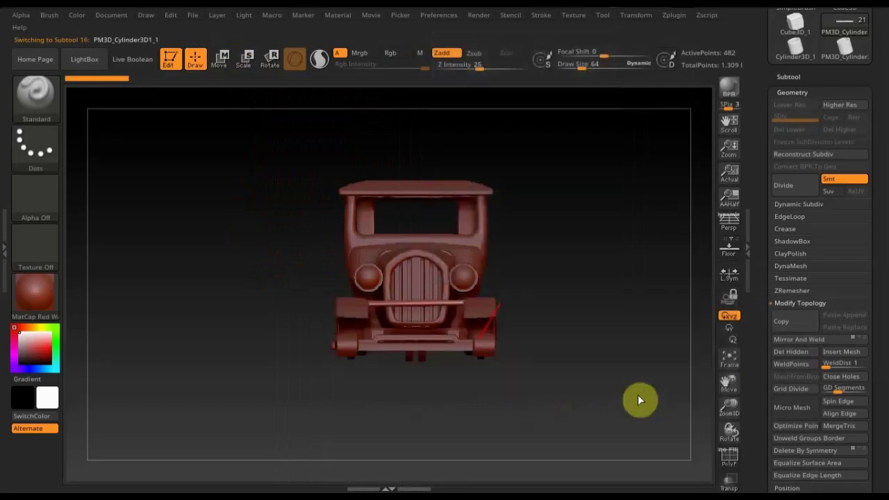
Raise the front bar slightly and push it forward in front of the grille
click(225, 61)
drag(417, 224, 417, 216)
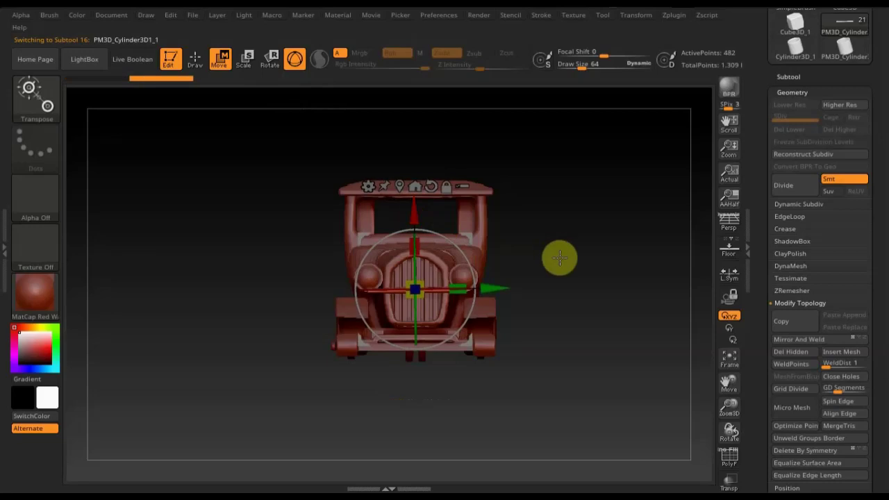
mouse_move(594, 281)
mouse_down()
mouse_move(623, 292)
mouse_move(611, 278)
mouse_up()
click(195, 59)
click(485, 270)
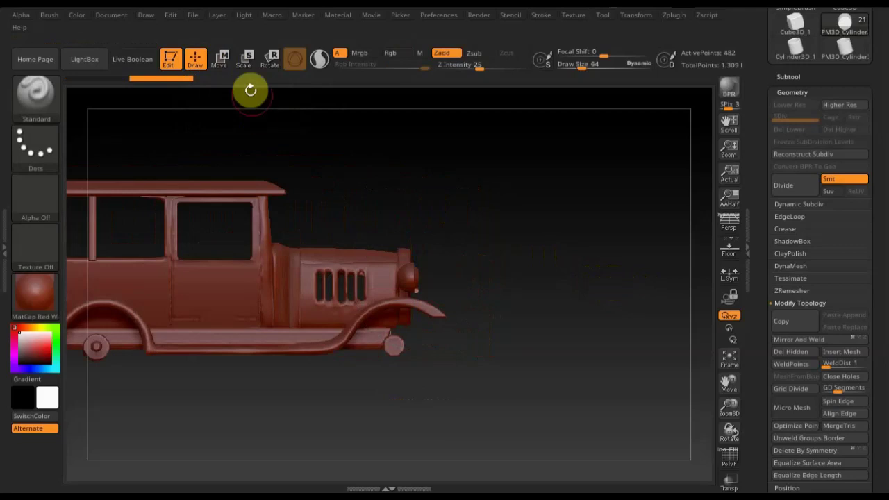
click(219, 59)
drag(500, 288, 495, 290)
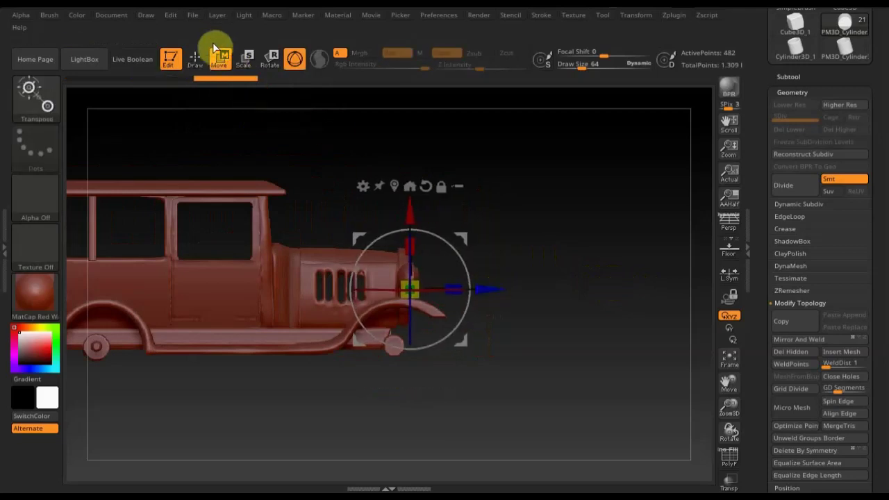
key(q)
mouse_move(492, 243)
mouse_down()
mouse_move(490, 235)
mouse_move(555, 243)
mouse_up()
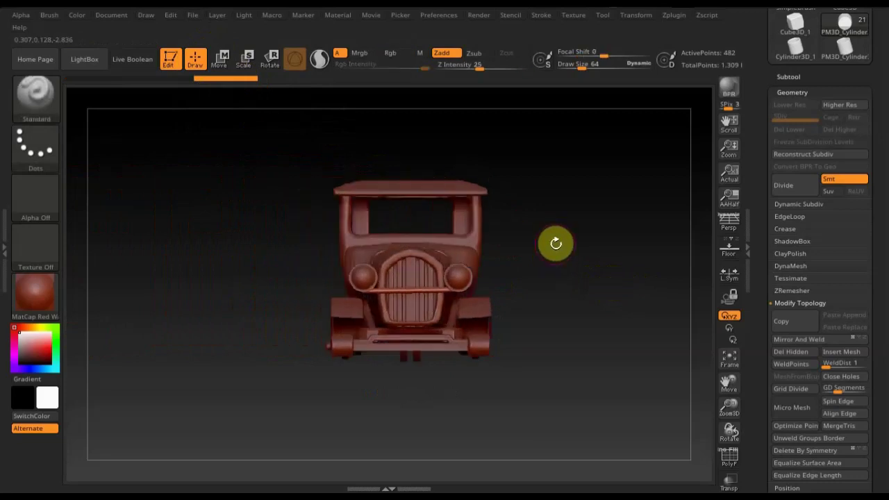
Orbit to a side view and make PM3D_Cube3D_2 the active subtool from the Subtool palette
shift+drag(550, 296, 521, 271)
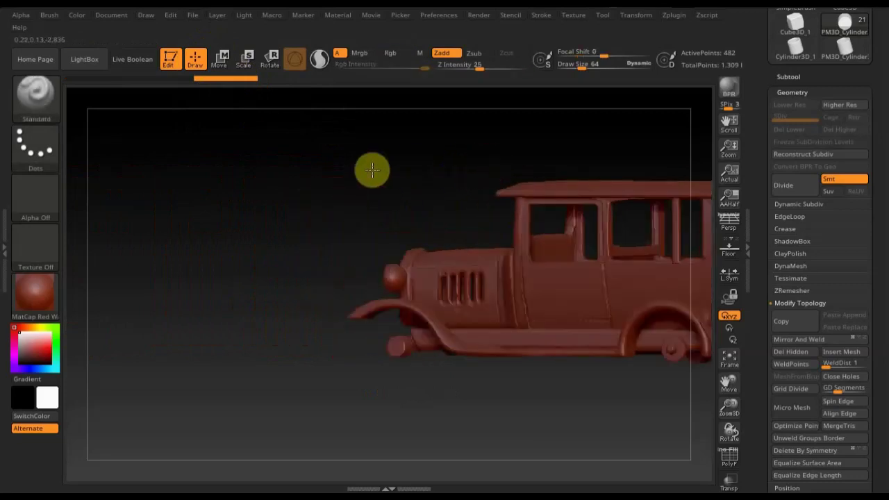
shift+drag(372, 171, 628, 297)
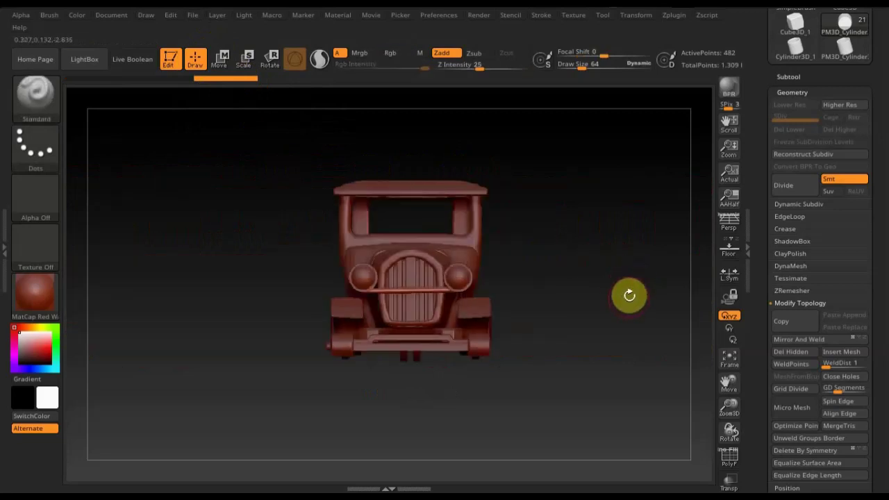
mouse_move(585, 301)
mouse_down()
mouse_move(345, 205)
mouse_move(239, 198)
mouse_up()
mouse_move(685, 234)
mouse_down()
mouse_move(674, 252)
mouse_move(646, 222)
mouse_move(674, 238)
mouse_move(769, 132)
mouse_up()
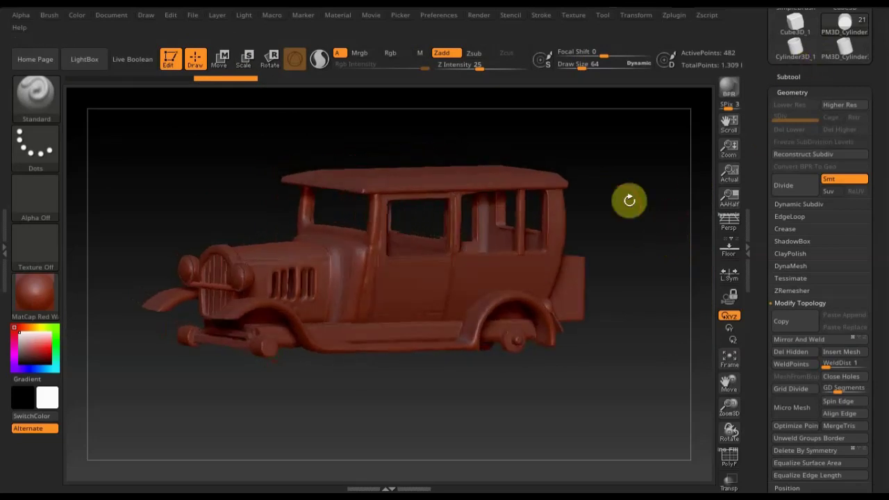
key(n)
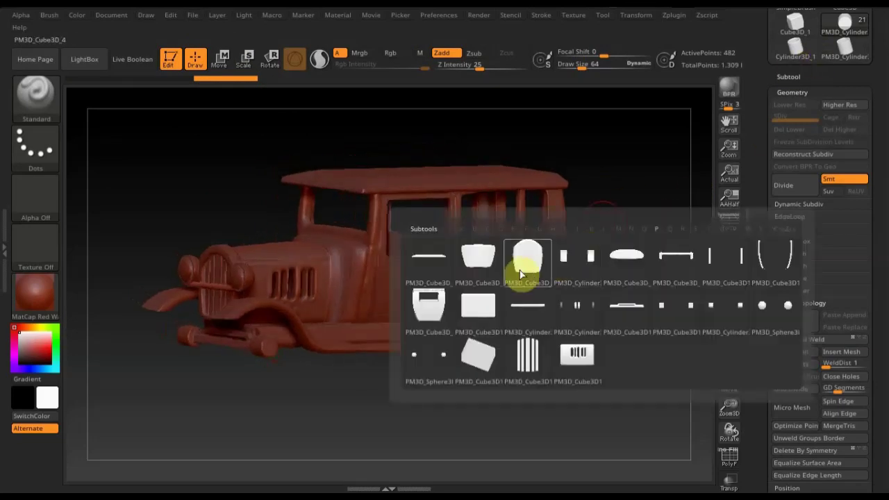
click(423, 259)
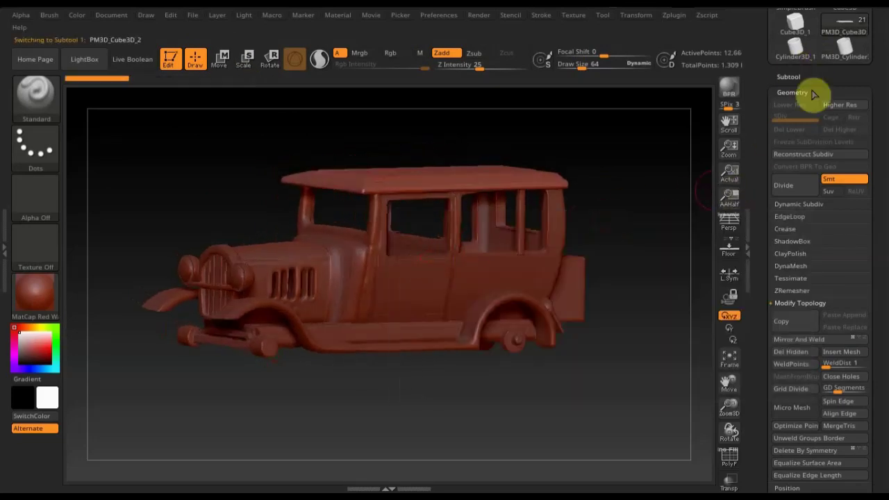
click(789, 77)
mouse_move(819, 110)
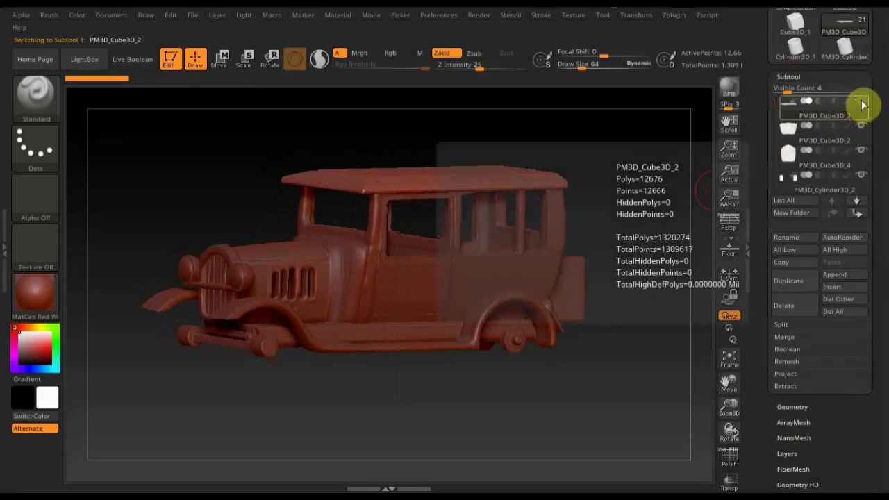
click(791, 135)
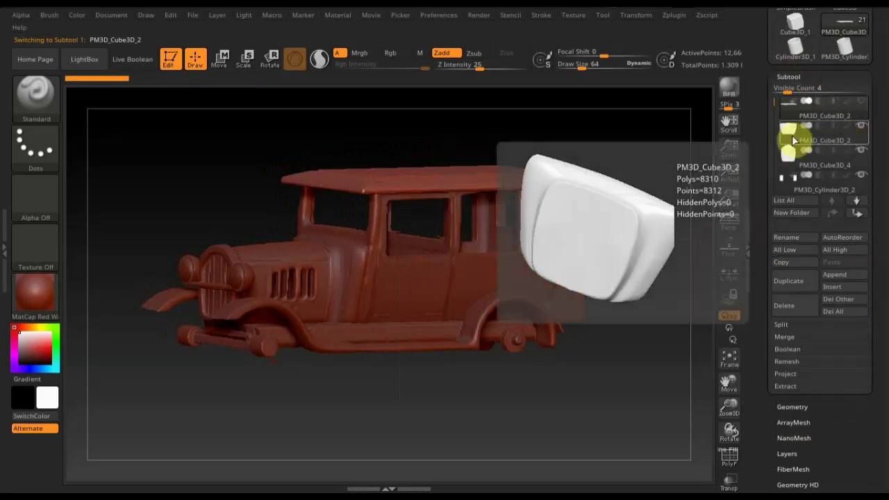
mouse_move(634, 234)
mouse_down()
mouse_move(611, 289)
mouse_move(617, 246)
mouse_move(604, 224)
mouse_move(642, 187)
mouse_up()
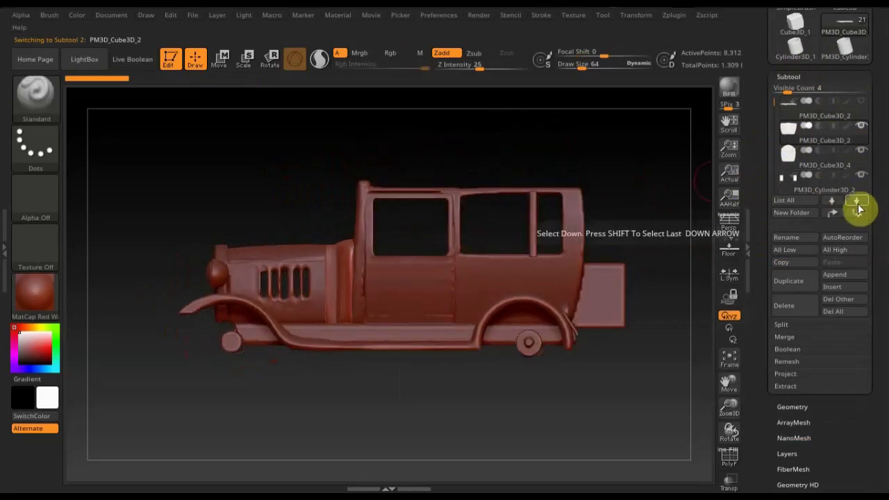
key(n)
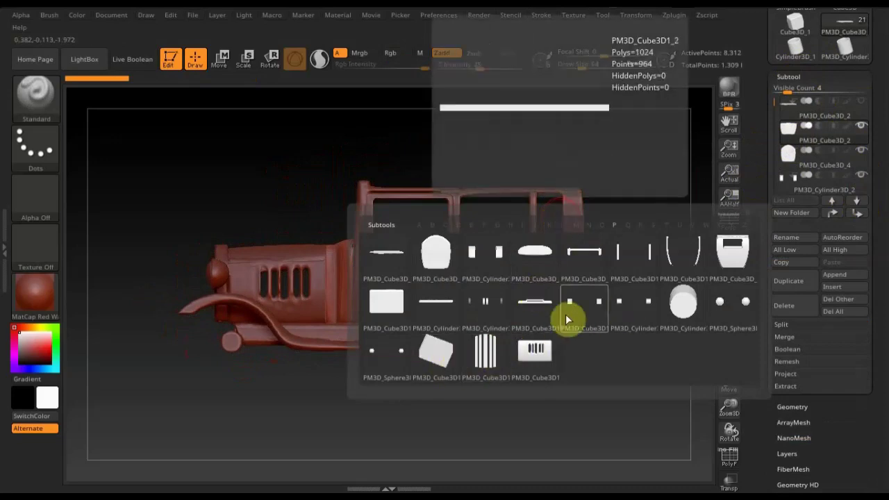
Select the car body PM3D_Cube3D_1 and switch to the TrimRect brush
click(741, 264)
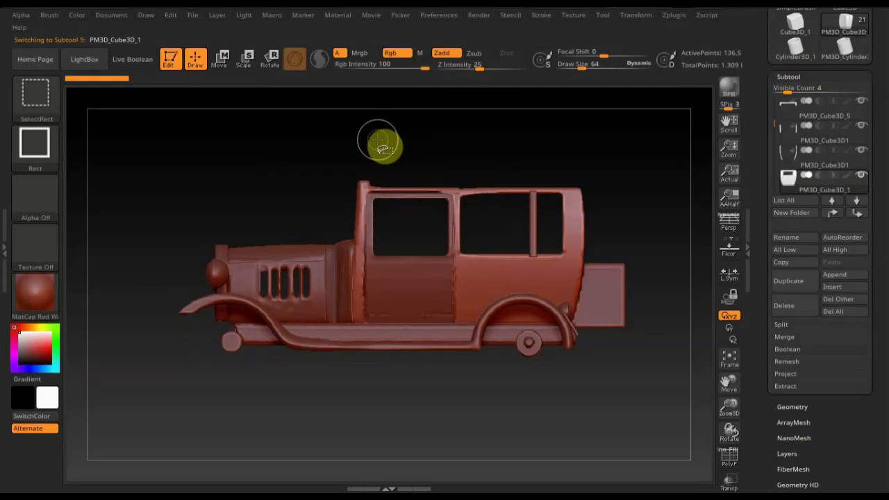
click(38, 97)
click(105, 190)
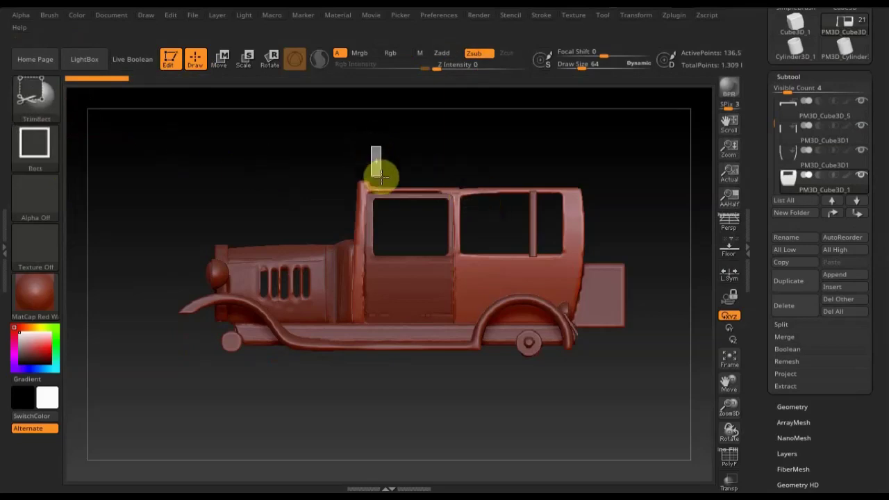
drag(384, 191, 586, 197)
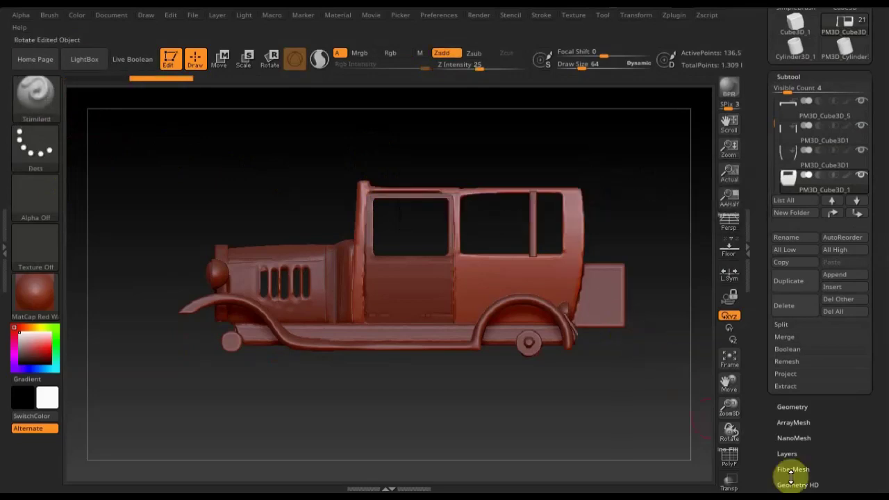
Delete the body's lower subdivision levels and trim the roof off with a rectangle
click(792, 406)
click(802, 133)
mouse_move(371, 125)
ctrl+shift+mouse_down()
mouse_move(440, 190)
mouse_move(584, 194)
ctrl+shift+mouse_up()
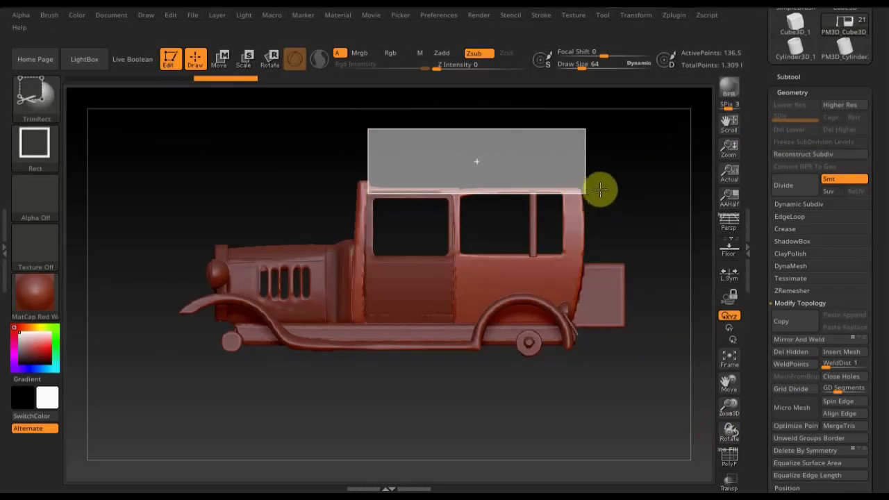
ctrl+shift+drag(606, 189, 605, 191)
mouse_move(644, 165)
mouse_down()
mouse_move(611, 254)
mouse_move(589, 244)
mouse_move(641, 195)
mouse_up()
mouse_move(647, 240)
mouse_down()
mouse_move(649, 280)
mouse_move(665, 274)
mouse_move(652, 252)
mouse_move(665, 262)
mouse_move(645, 224)
mouse_move(646, 186)
mouse_move(646, 204)
mouse_move(658, 207)
mouse_up()
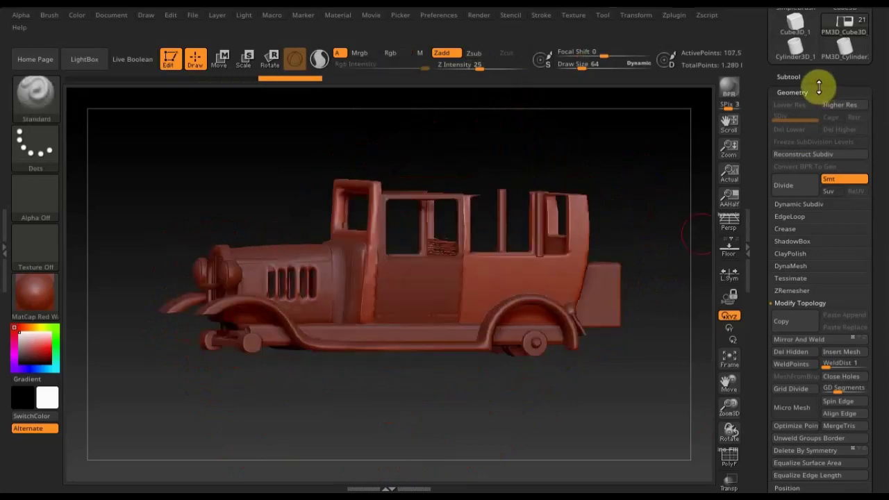
click(795, 78)
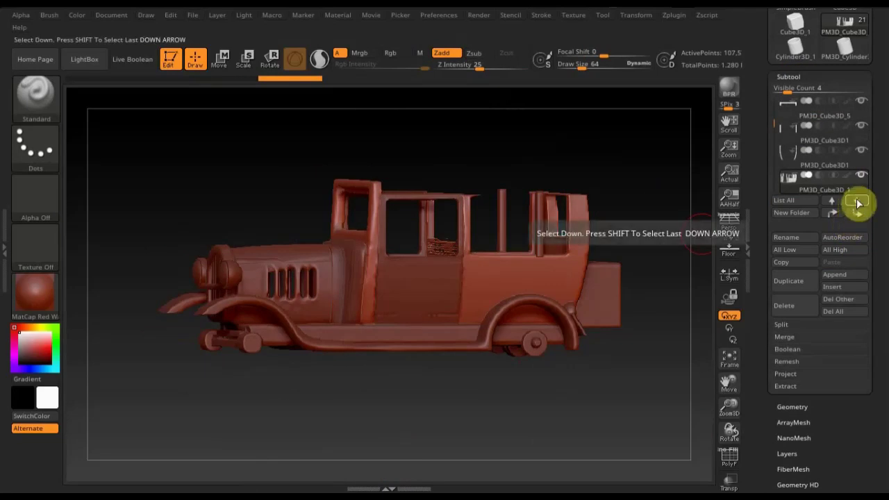
Append a Cylinder3D mesh and make PM3D_Cylinder3D1_2 the active subtool
click(842, 274)
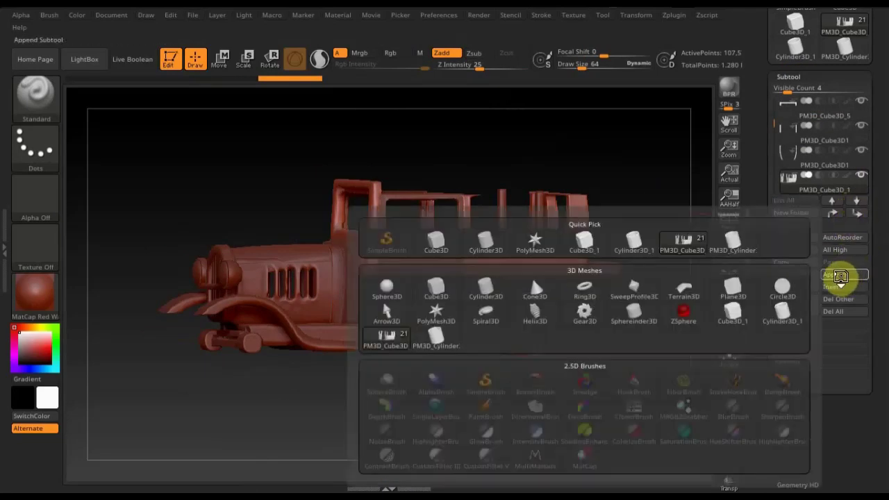
mouse_move(485, 289)
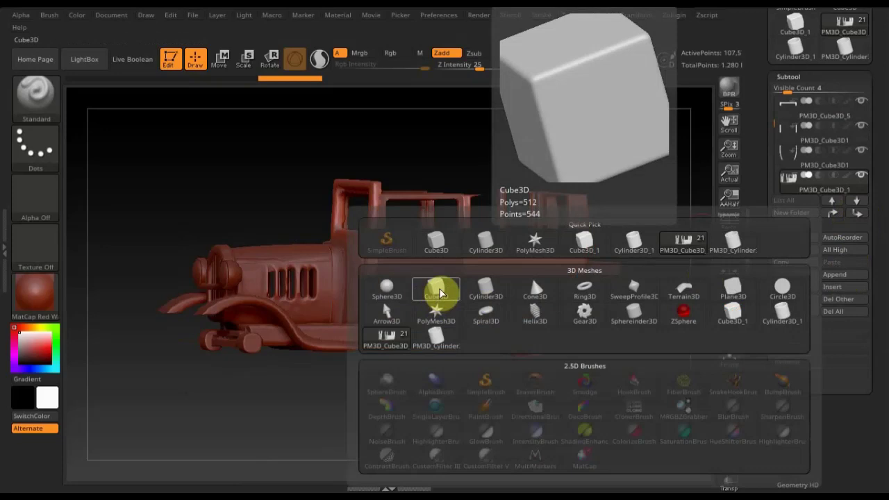
click(488, 294)
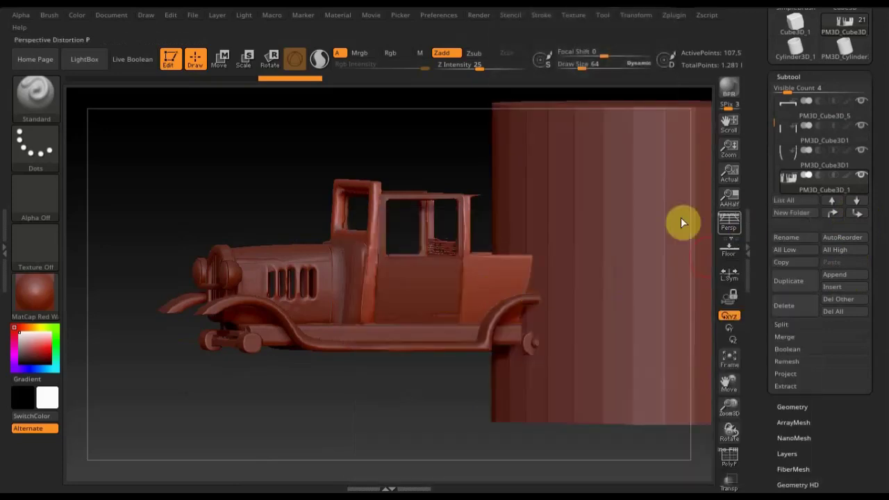
key(n)
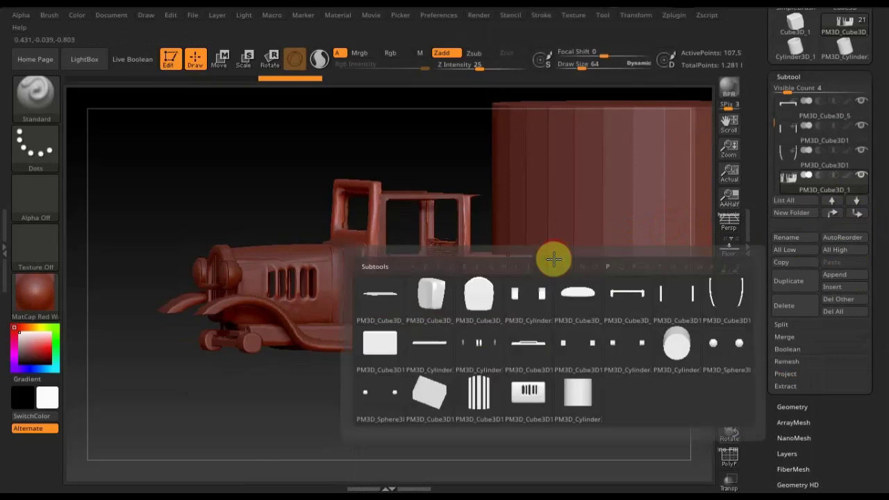
click(576, 392)
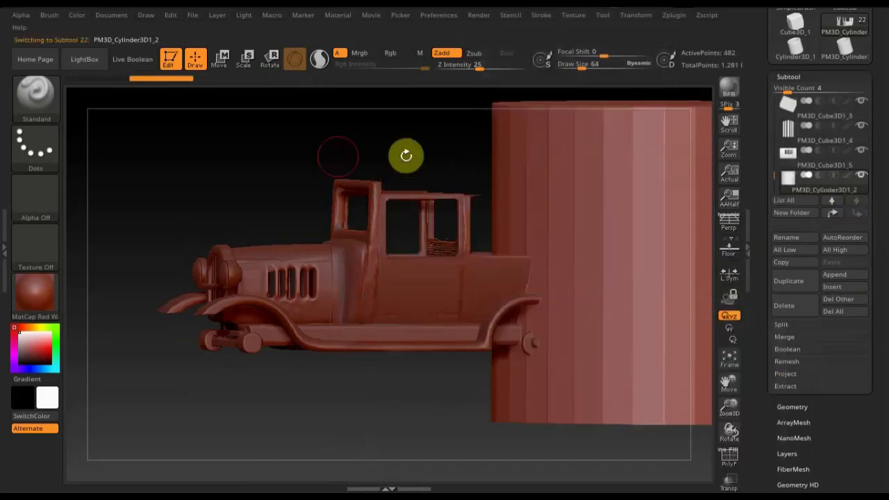
Subdivide the new cylinder with Ctrl+D and scale it down to about 0.19
key(ctrl)
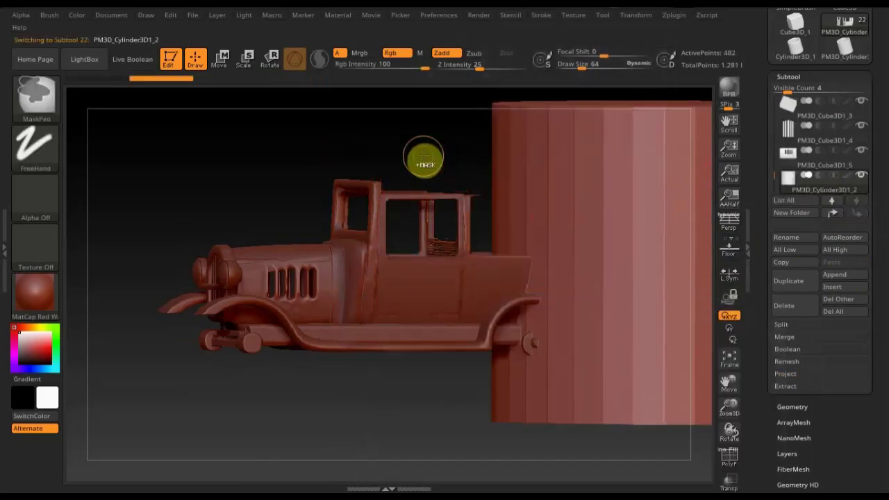
key(ctrl+d)
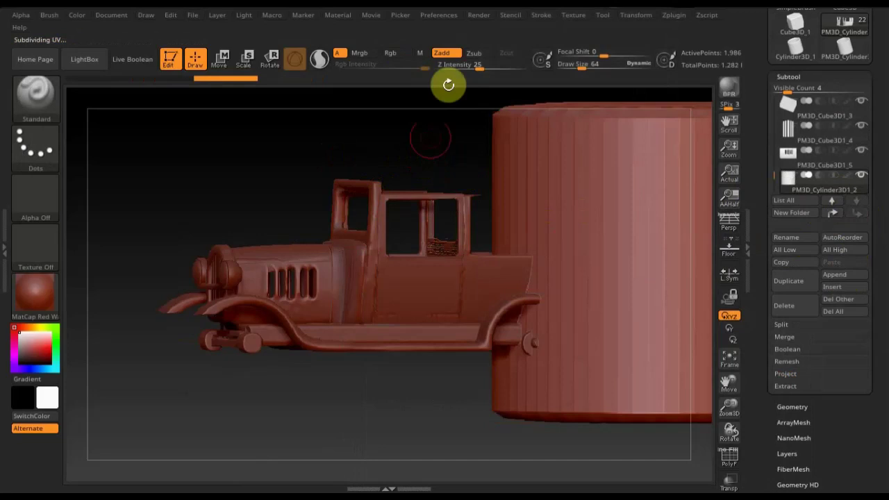
click(224, 61)
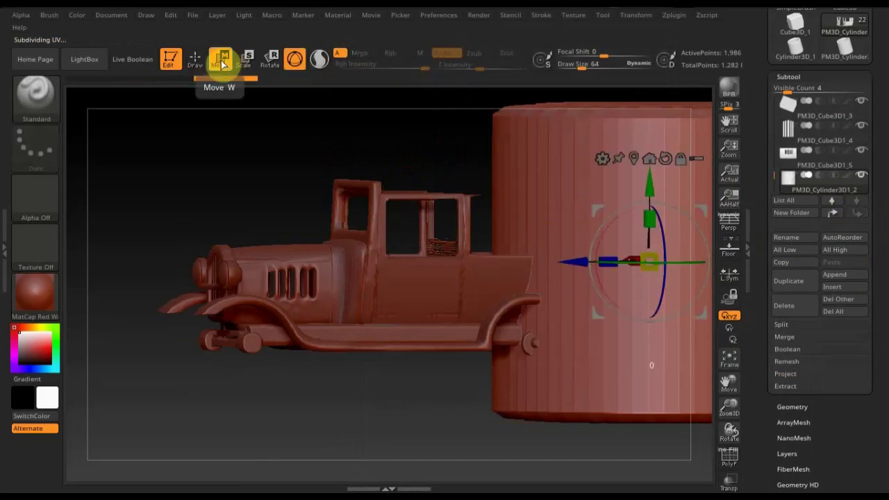
alt+drag(438, 384, 307, 386)
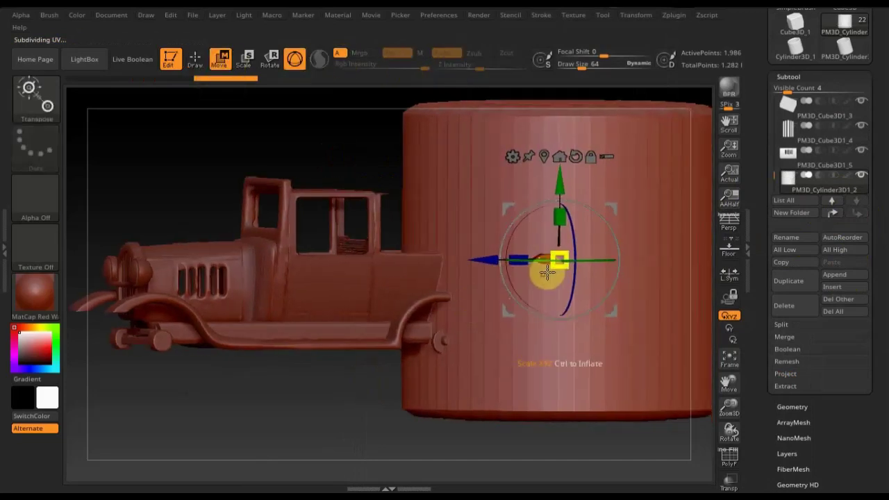
drag(554, 264, 610, 114)
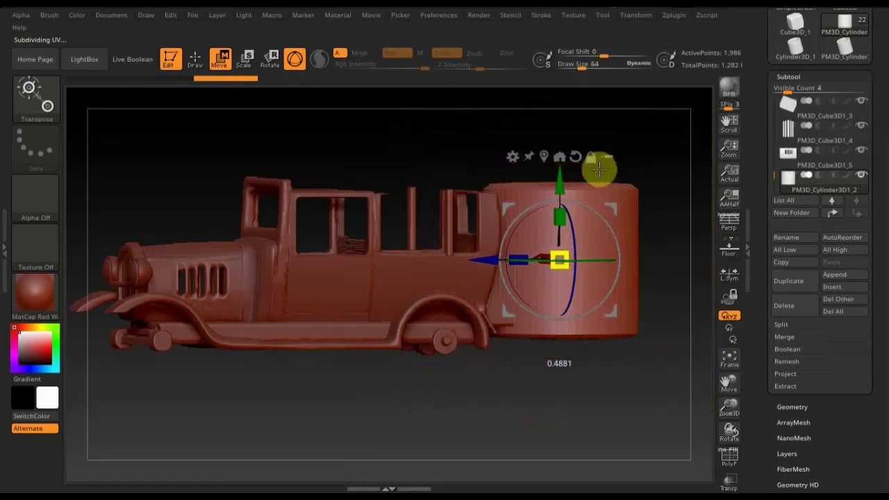
drag(610, 114, 611, 115)
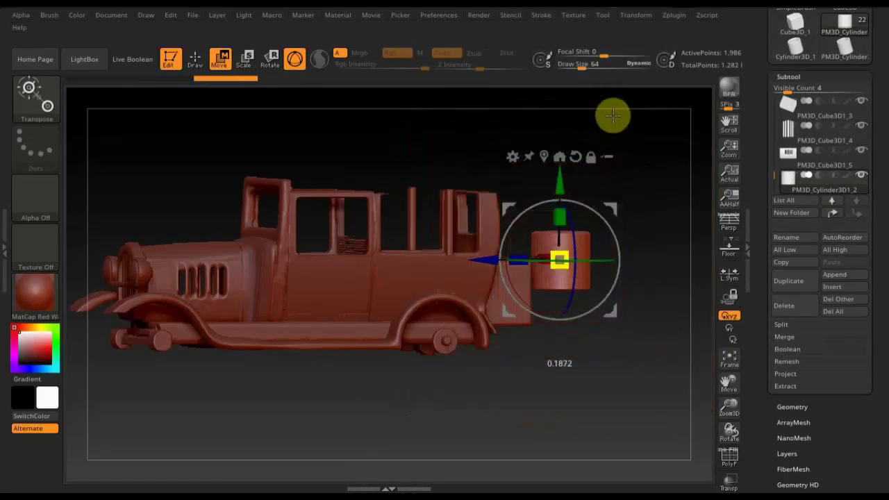
mouse_move(626, 332)
mouse_down()
mouse_move(579, 342)
mouse_move(548, 334)
mouse_move(575, 397)
mouse_up()
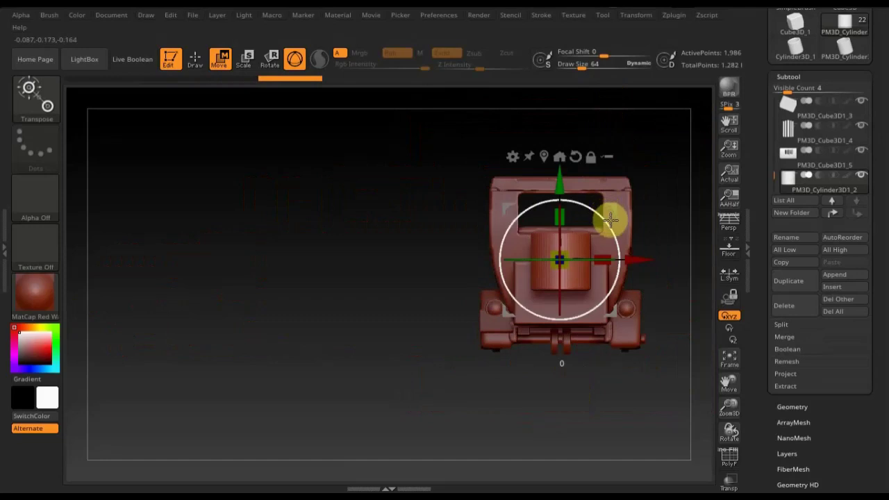
Rotate the cylinder 90 degrees, flatten it into a thin disc, and slide it against the cabin
drag(609, 219, 615, 317)
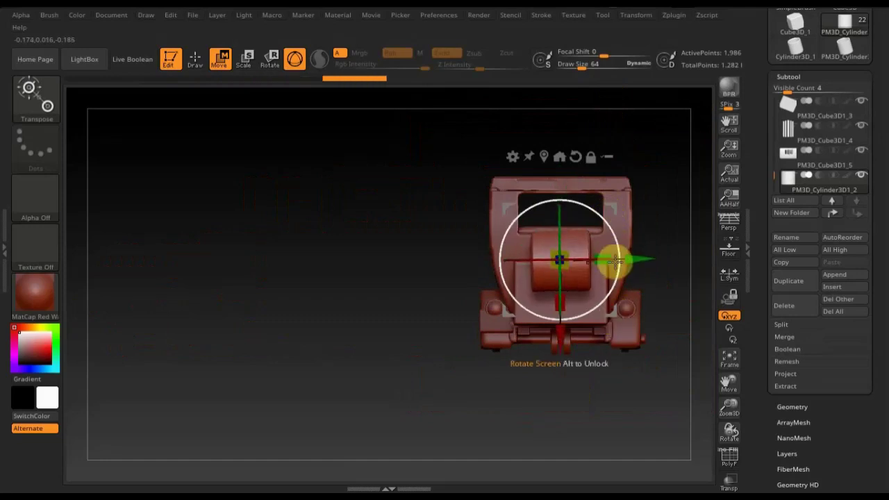
drag(604, 251, 632, 257)
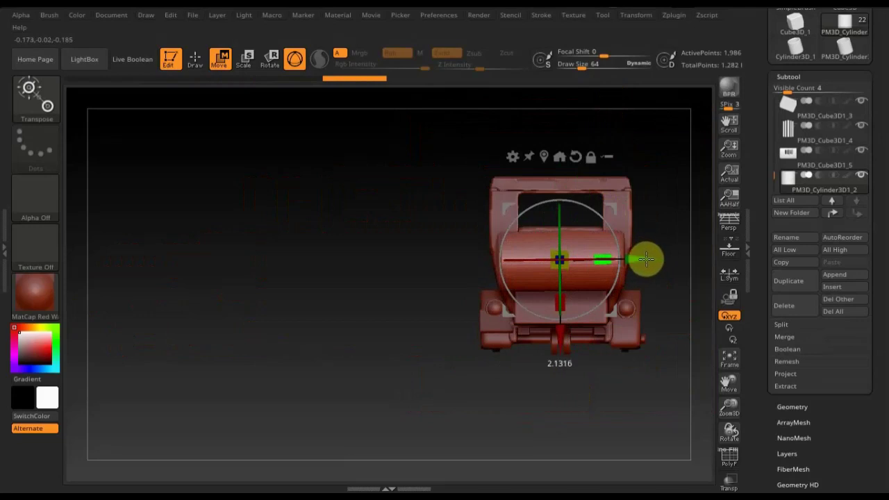
mouse_move(585, 407)
mouse_down()
mouse_move(655, 405)
mouse_move(645, 410)
mouse_up()
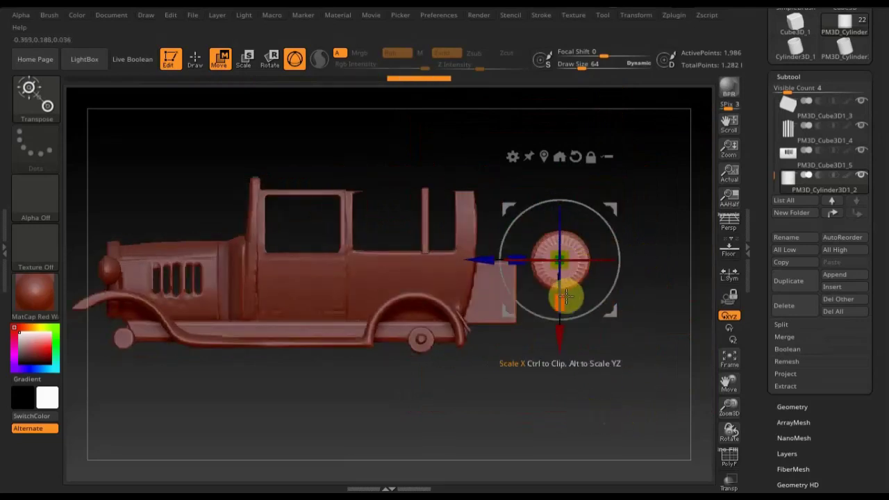
drag(561, 301, 564, 320)
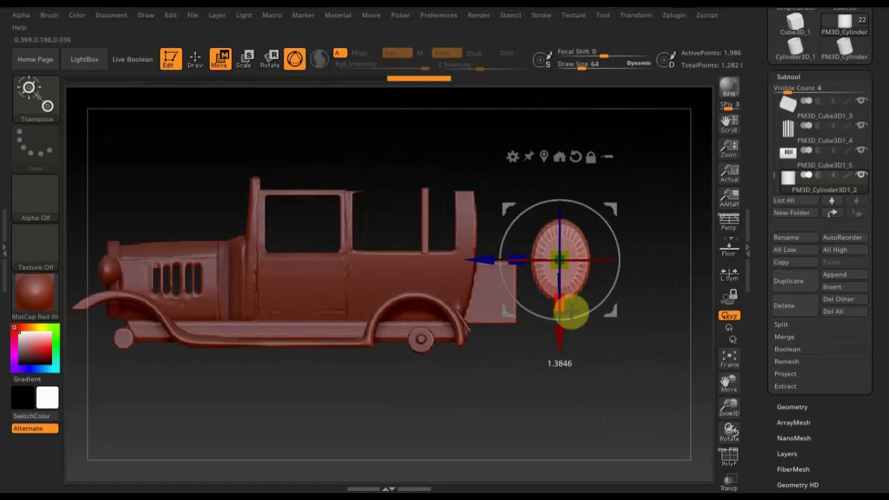
drag(516, 255, 521, 257)
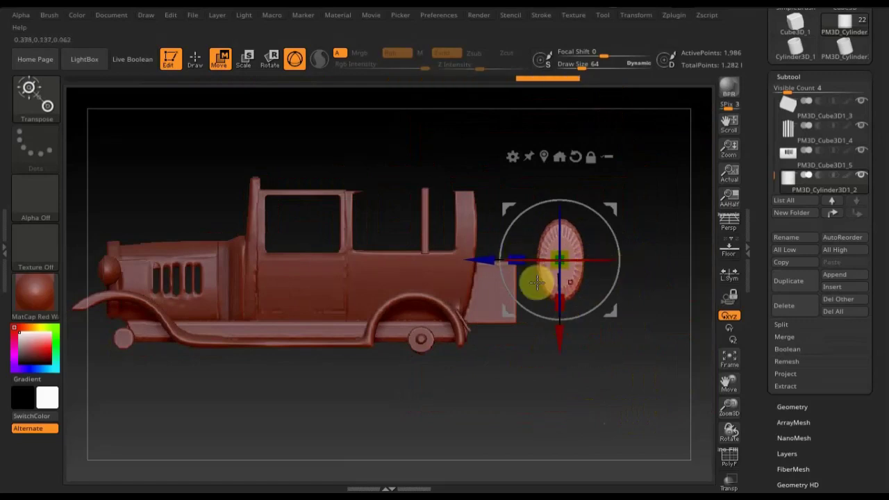
drag(486, 260, 248, 248)
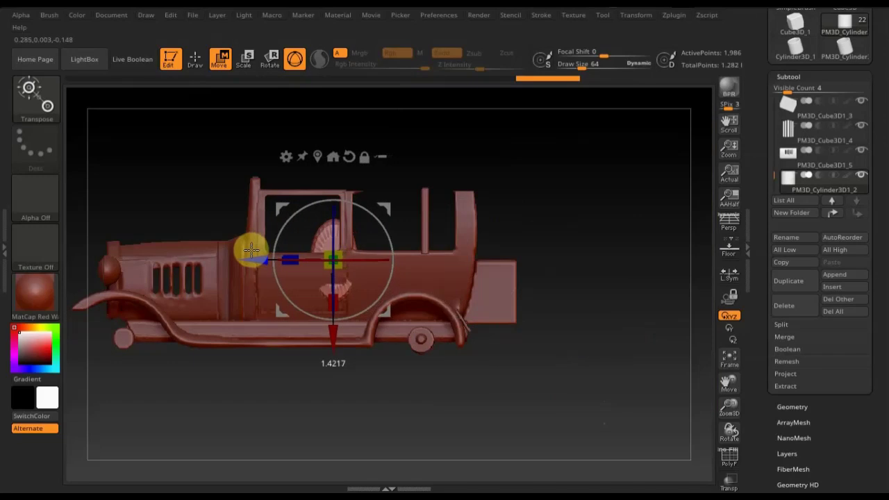
mouse_move(525, 257)
mouse_down()
mouse_move(579, 278)
mouse_move(583, 309)
mouse_move(384, 303)
mouse_up()
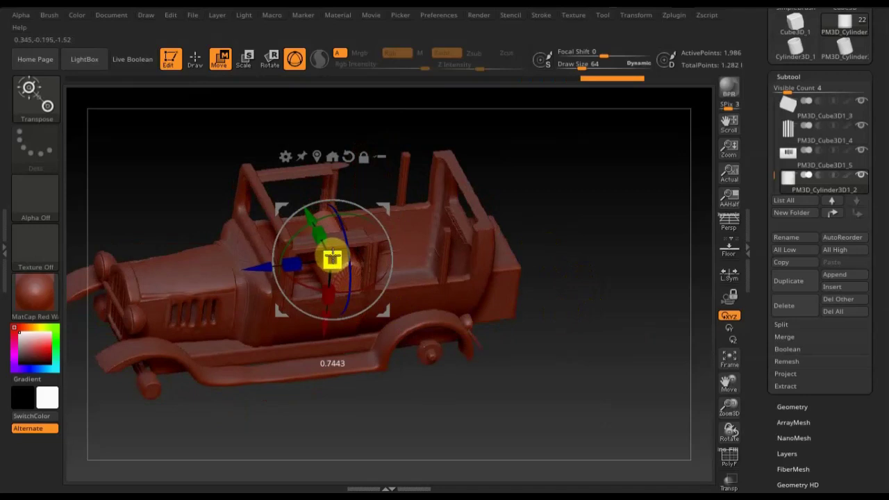
key(y)
mouse_move(581, 226)
mouse_down()
mouse_move(569, 266)
mouse_move(595, 284)
mouse_move(584, 322)
mouse_up()
drag(522, 268, 533, 354)
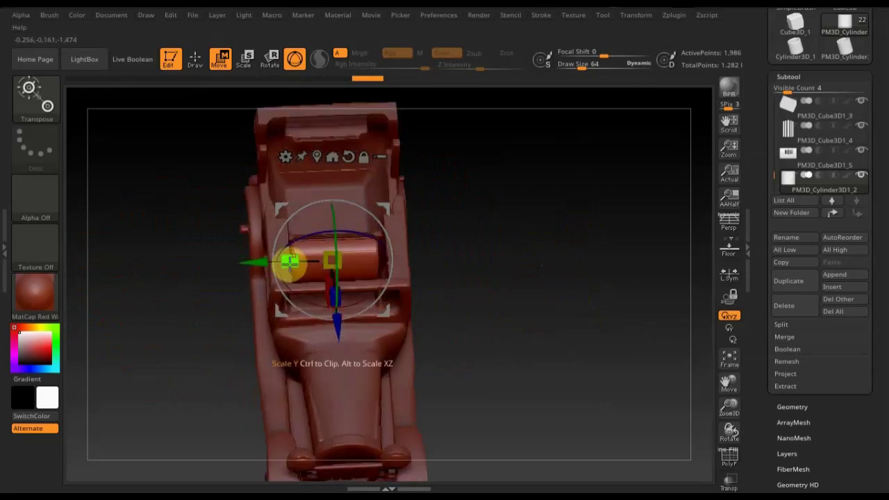
mouse_move(497, 287)
mouse_down()
mouse_move(480, 252)
mouse_move(482, 232)
mouse_move(463, 213)
mouse_move(508, 210)
mouse_move(539, 252)
mouse_move(522, 268)
mouse_move(468, 275)
mouse_move(542, 243)
mouse_move(549, 288)
mouse_move(537, 303)
mouse_move(326, 299)
mouse_up()
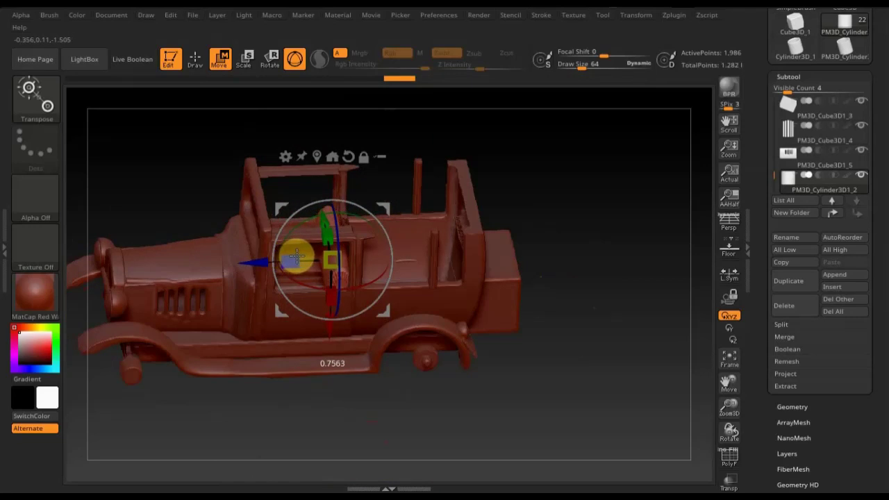
drag(257, 261, 265, 261)
mouse_move(531, 229)
mouse_down()
mouse_move(542, 210)
mouse_move(531, 211)
mouse_move(552, 238)
mouse_move(550, 199)
mouse_move(563, 192)
mouse_move(554, 173)
mouse_move(552, 186)
mouse_up()
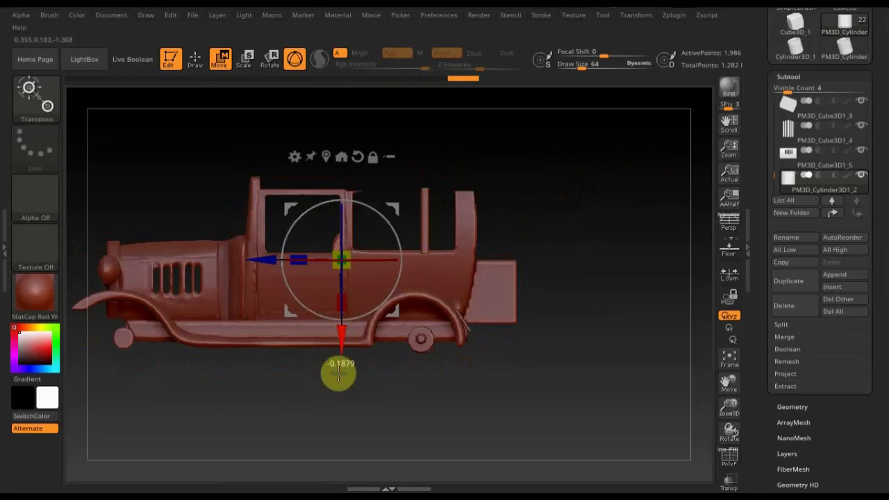
drag(338, 373, 341, 363)
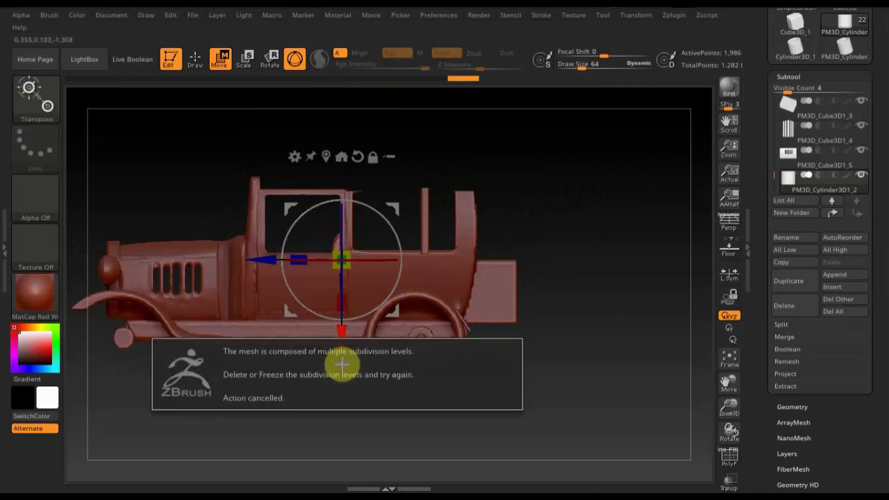
click(793, 406)
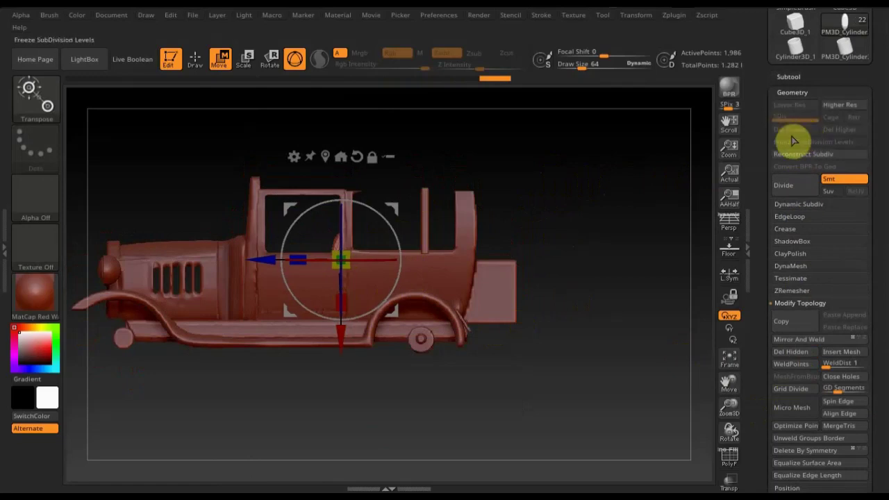
Lower the disc into the cab and tilt it so it lies flat like a seat
drag(341, 341, 340, 373)
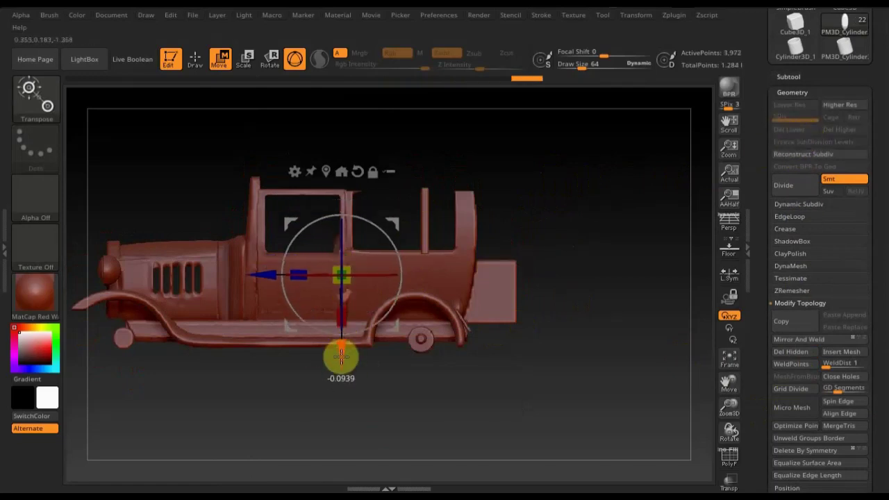
drag(388, 261, 390, 347)
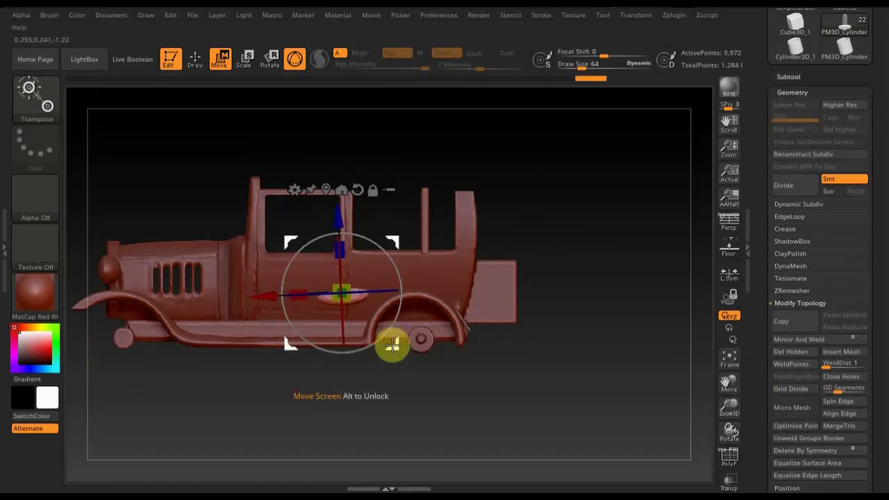
key(n)
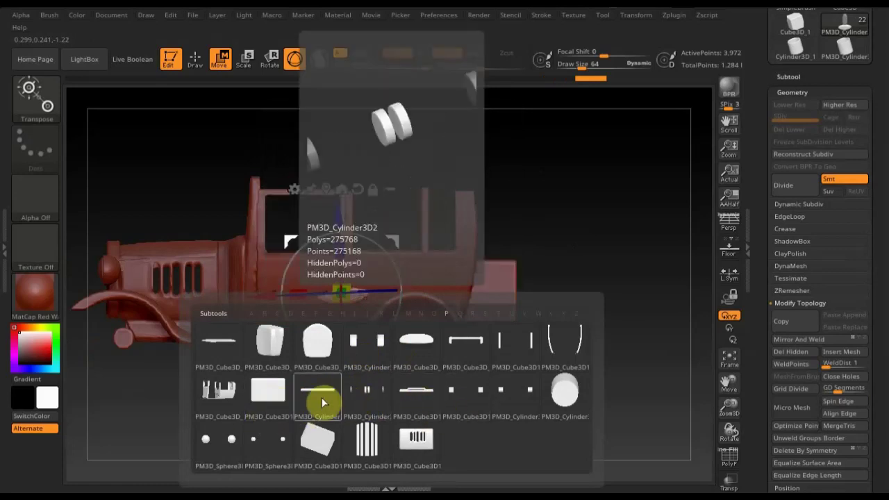
Reselect the PM3D_Cylinder3D1_2 disc subtool after briefly picking the cab frame
click(565, 347)
click(788, 76)
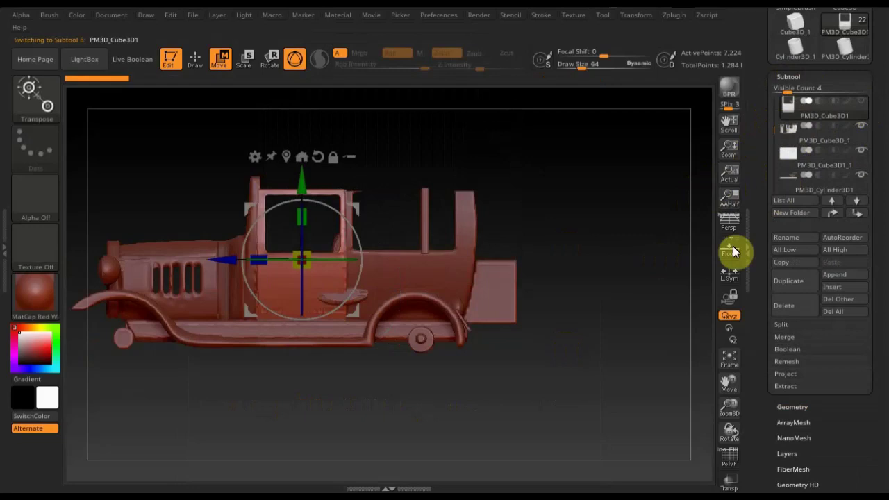
key(n)
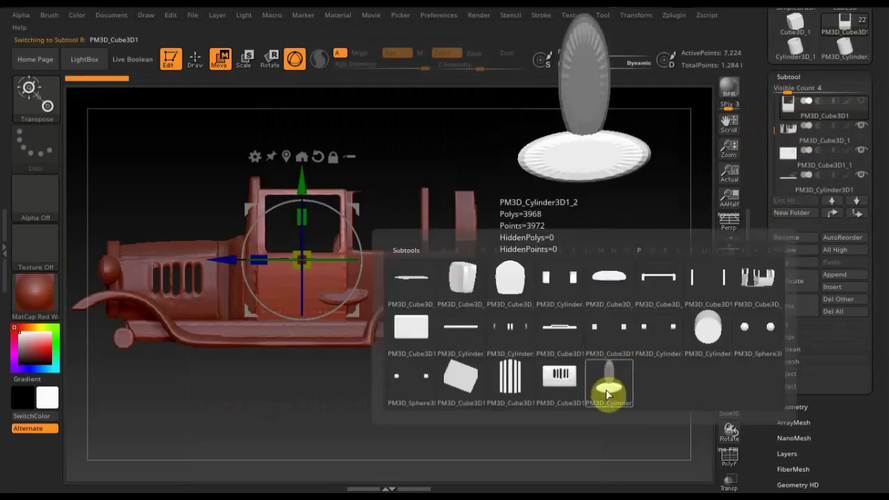
click(605, 391)
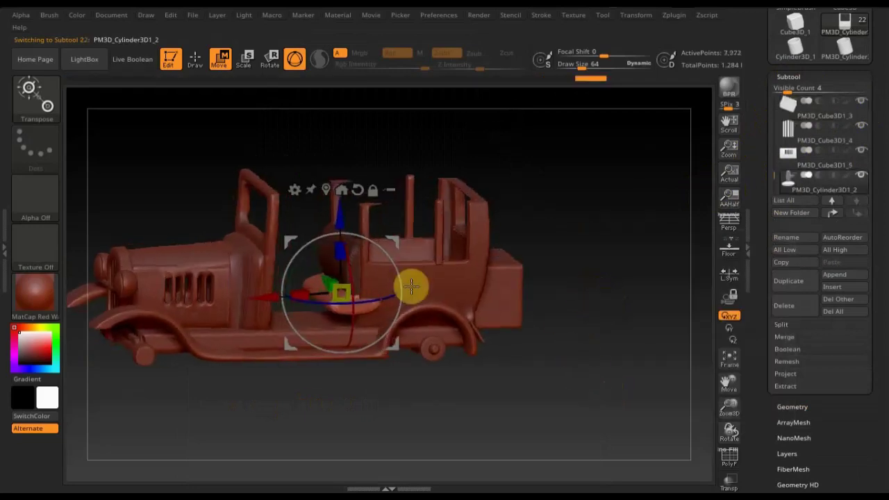
Nudge the disc seat slightly forward and up inside the cab, then return to Draw
drag(260, 300, 245, 305)
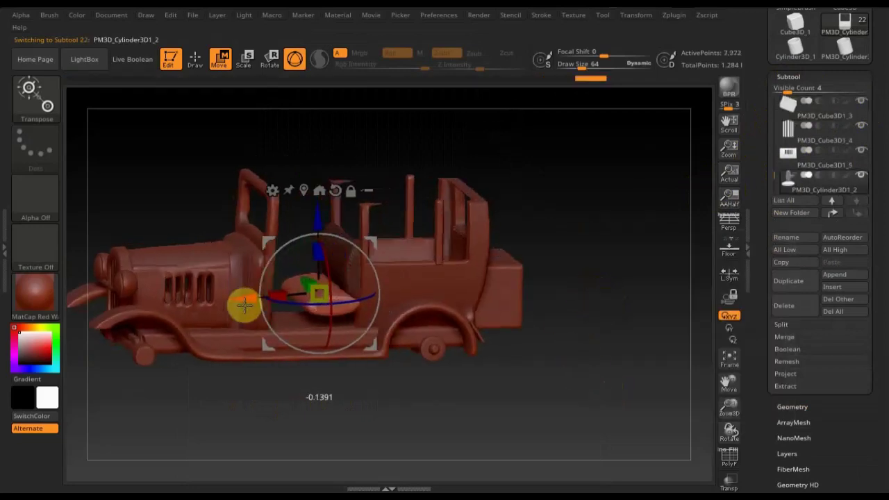
mouse_move(655, 363)
shift+mouse_down()
mouse_move(640, 350)
mouse_move(634, 357)
shift+mouse_up()
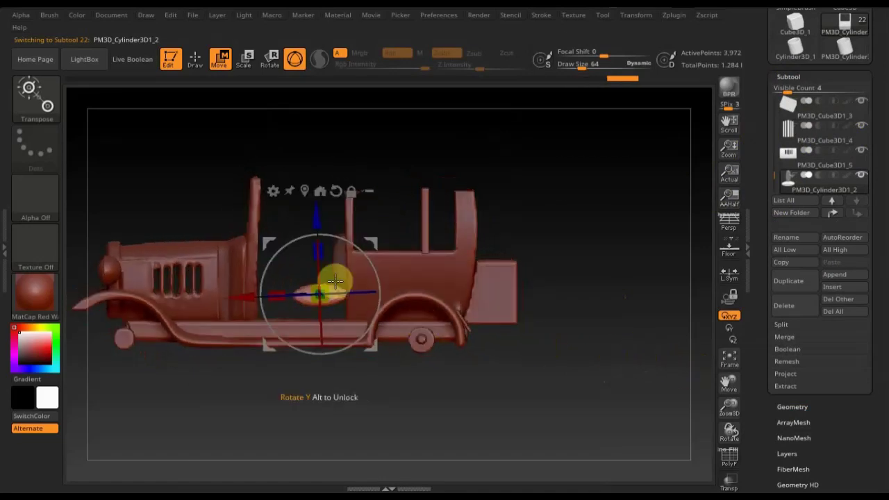
drag(313, 215, 314, 211)
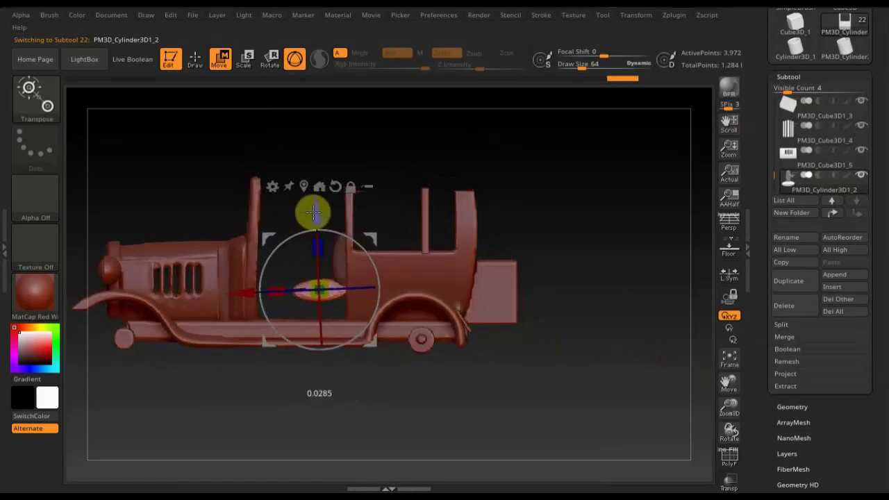
drag(587, 315, 600, 347)
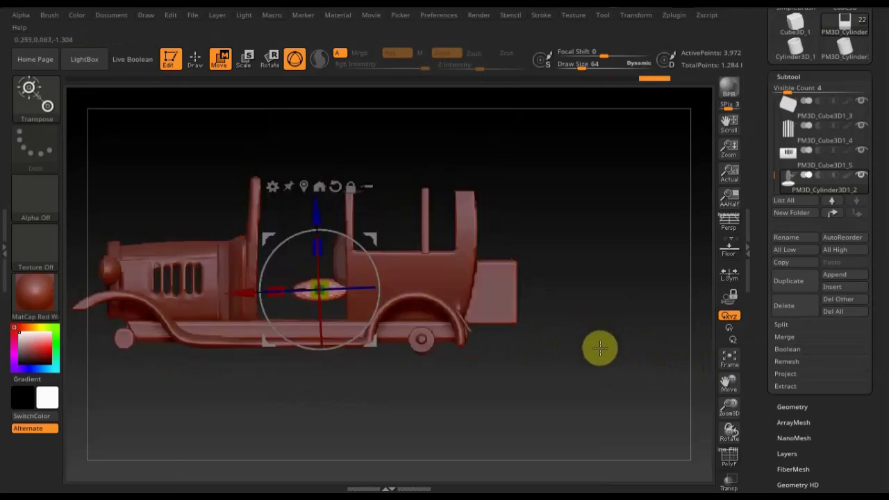
click(196, 54)
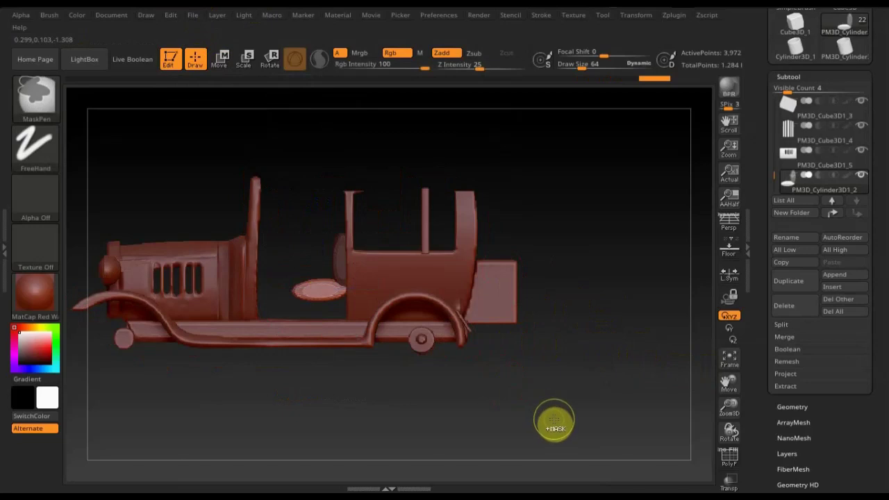
Mask and invert the seat, then DynaMesh it at resolution 128 into one mesh
ctrl+drag(550, 418, 281, 297)
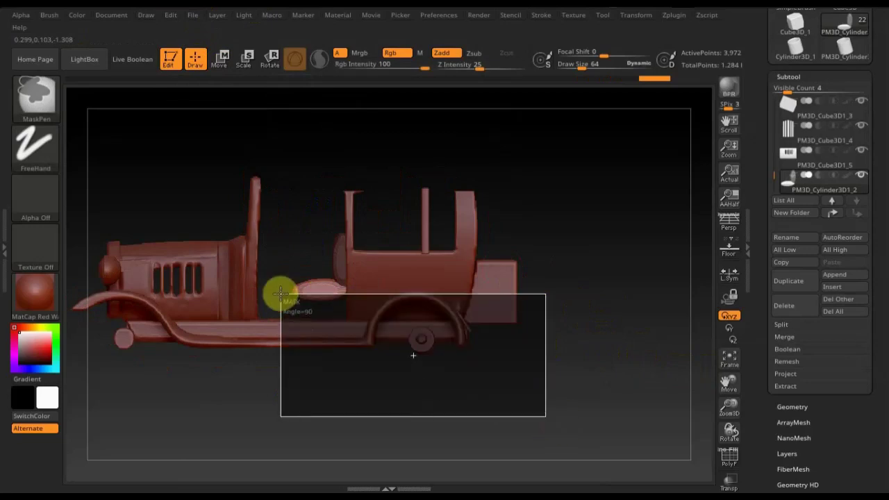
ctrl+click(602, 285)
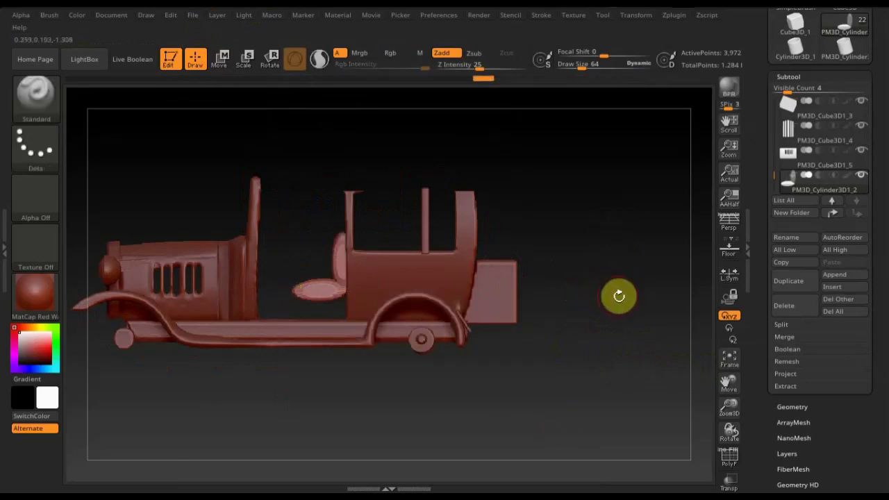
click(701, 323)
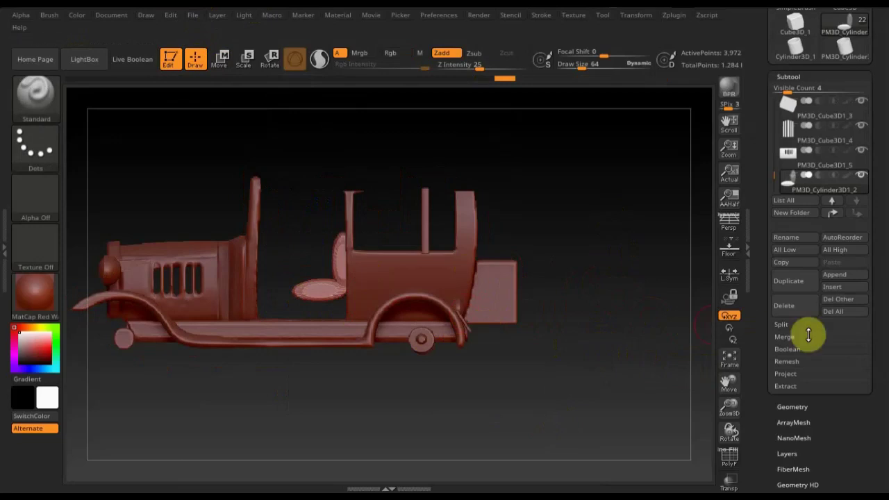
click(799, 404)
click(798, 267)
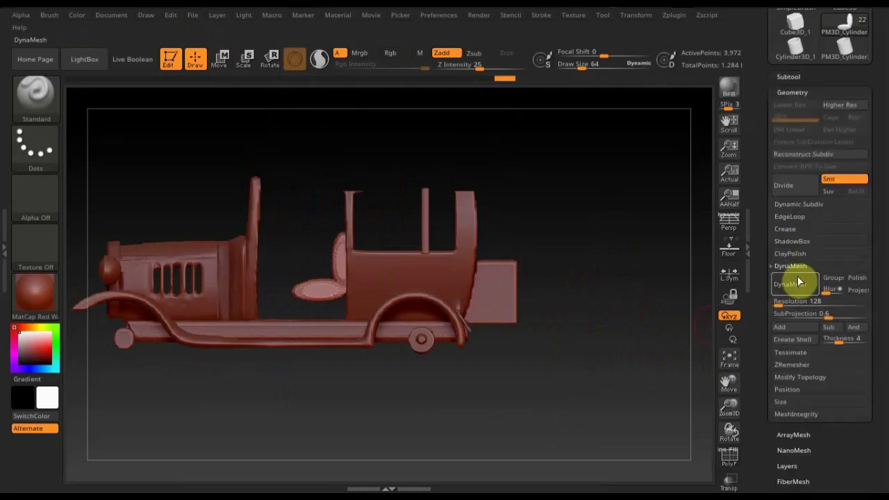
click(800, 287)
Mask part of the seat and switch to Move mode
mouse_move(601, 308)
mouse_down()
mouse_move(618, 322)
mouse_move(605, 320)
mouse_up()
ctrl+drag(595, 407, 238, 291)
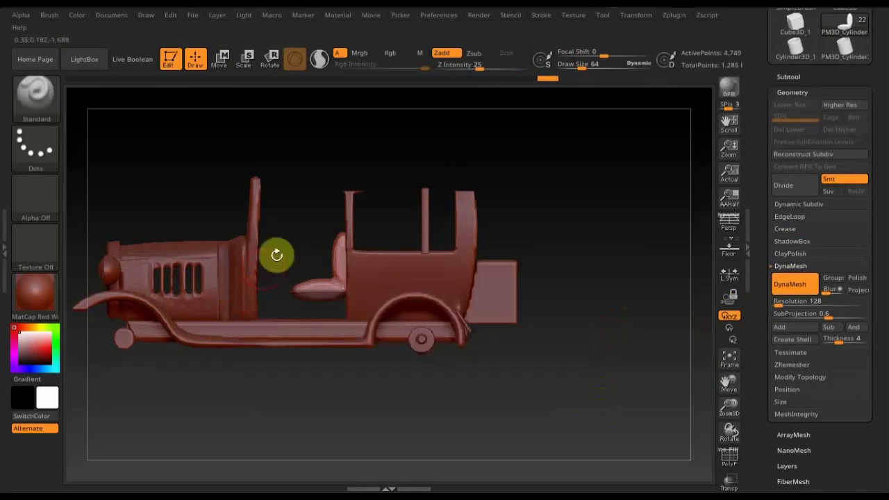
click(226, 57)
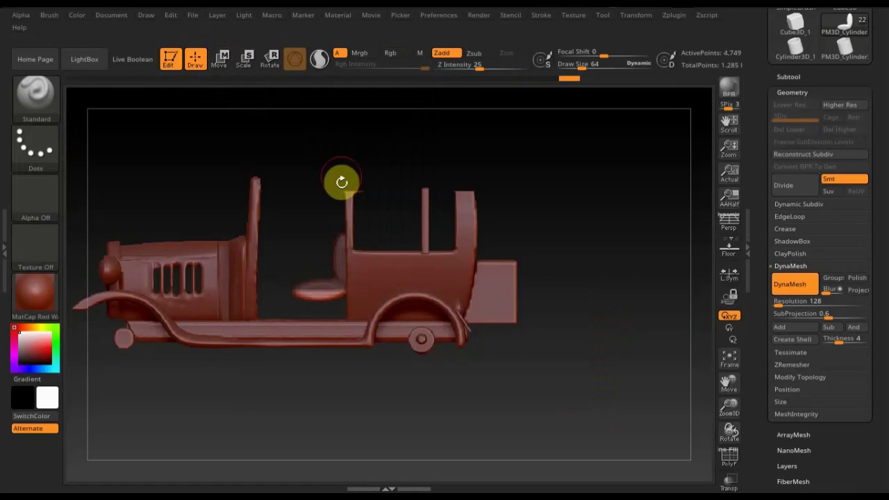
Lower the unmasked seat cushion into the car body and nudge it slightly along X
click(219, 59)
drag(323, 207, 319, 239)
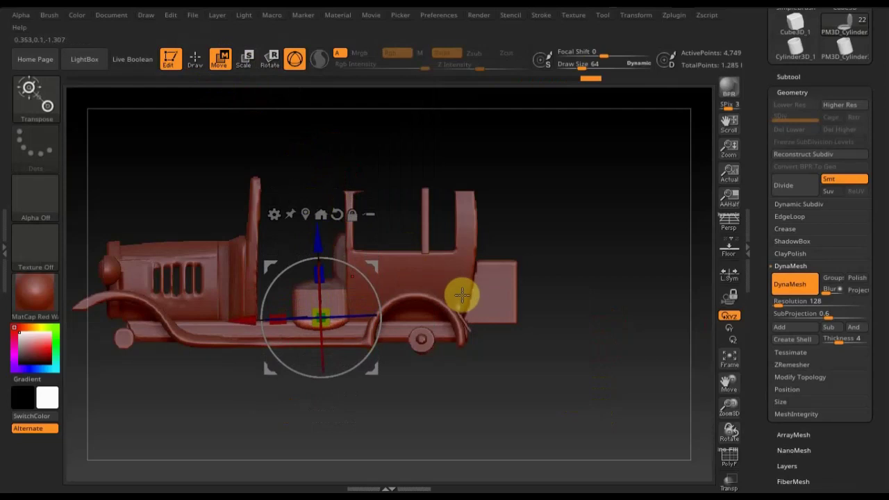
drag(571, 421, 584, 422)
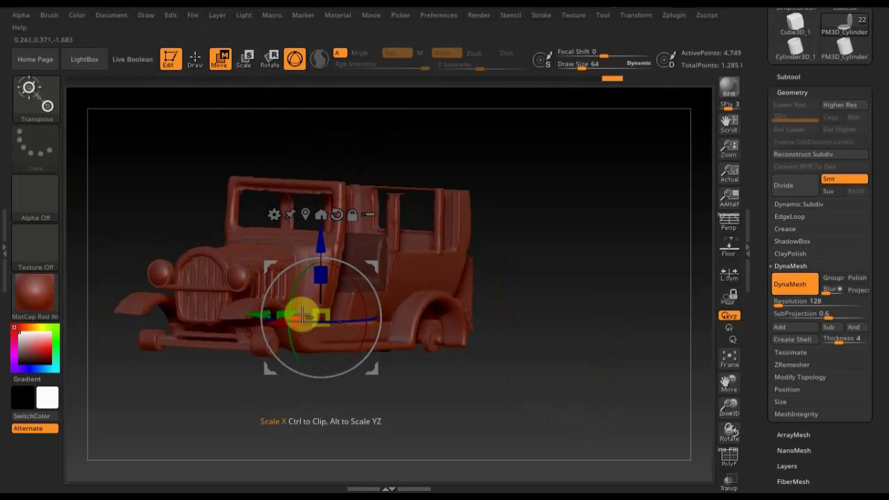
drag(565, 382, 563, 395)
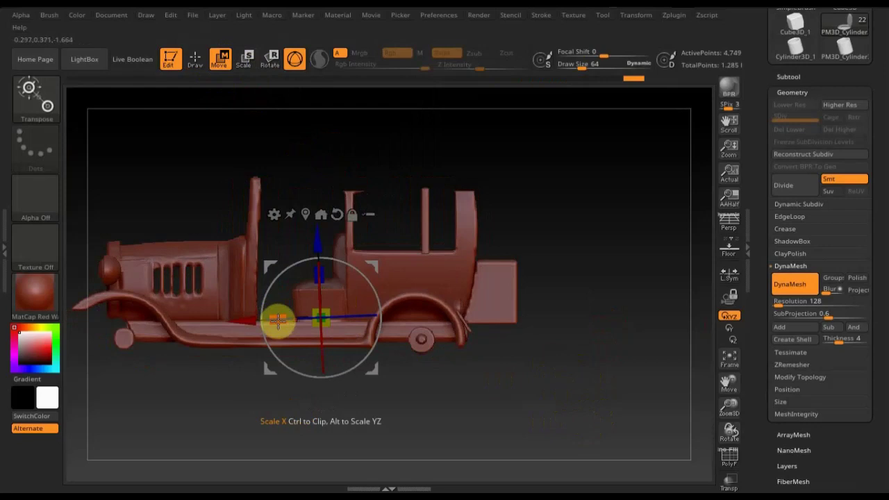
drag(255, 317, 259, 323)
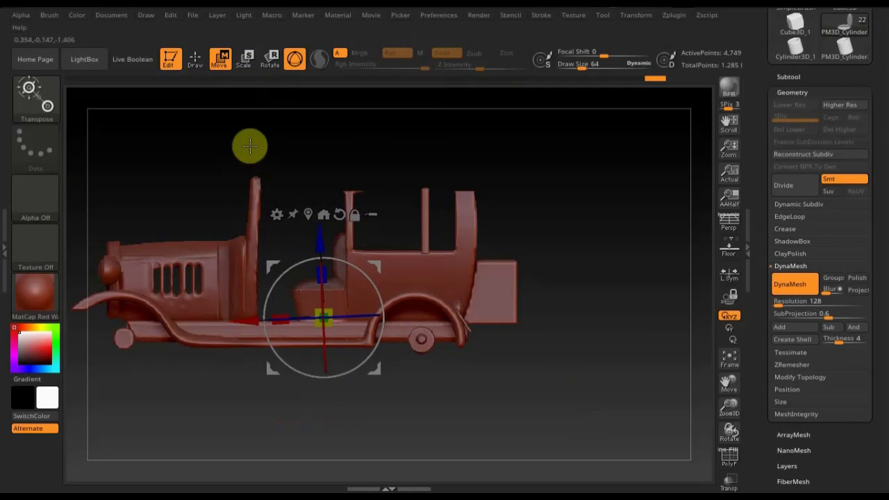
click(195, 60)
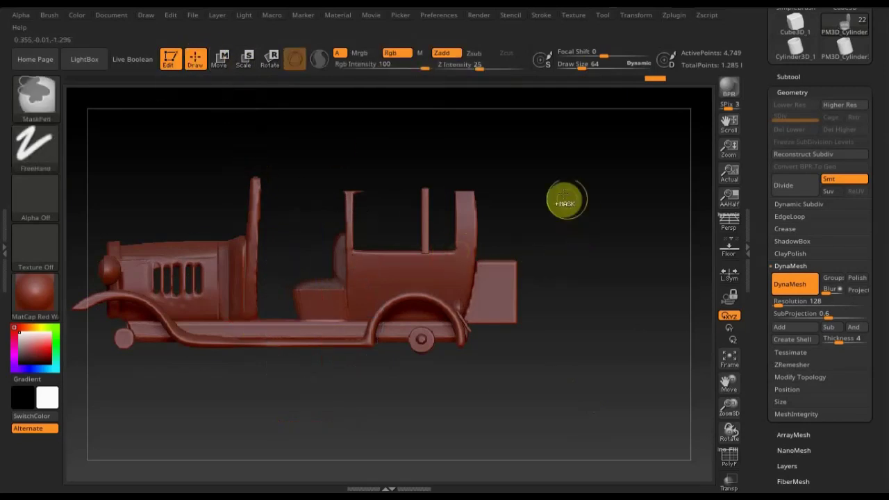
Mask the seat and drag out a duplicate toward the rear of the cabin
mouse_move(568, 193)
ctrl+mouse_down()
mouse_move(635, 351)
mouse_move(613, 349)
mouse_move(609, 433)
ctrl+mouse_up()
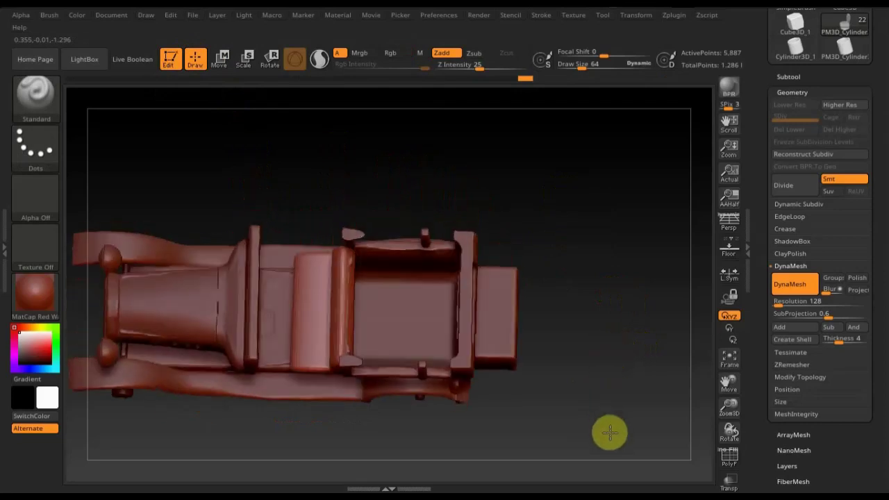
click(220, 61)
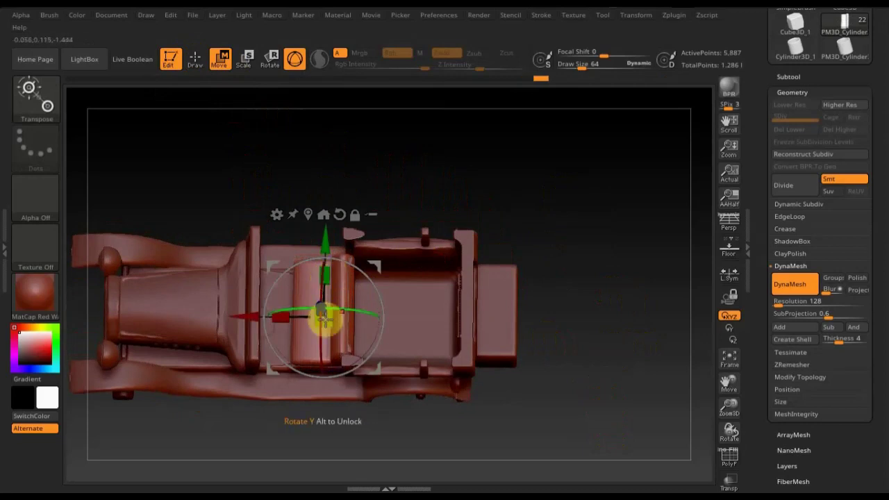
drag(254, 317, 361, 332)
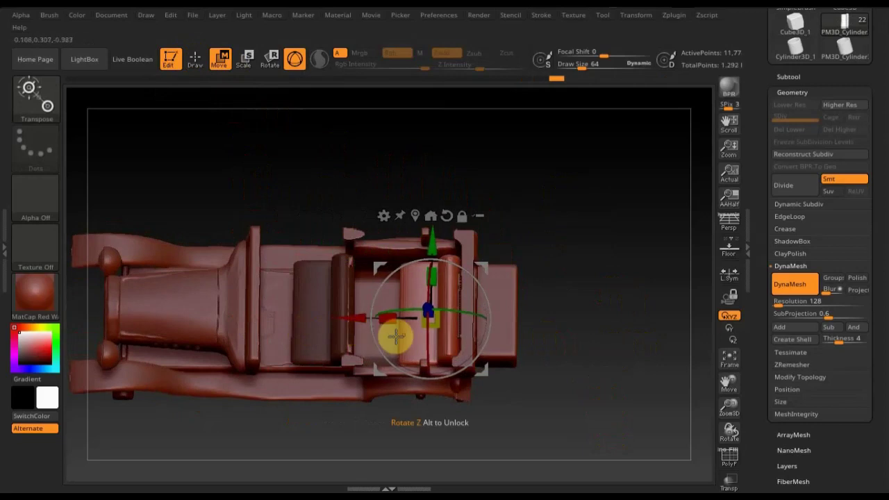
mouse_move(599, 307)
mouse_down()
mouse_move(615, 254)
mouse_move(595, 228)
mouse_up()
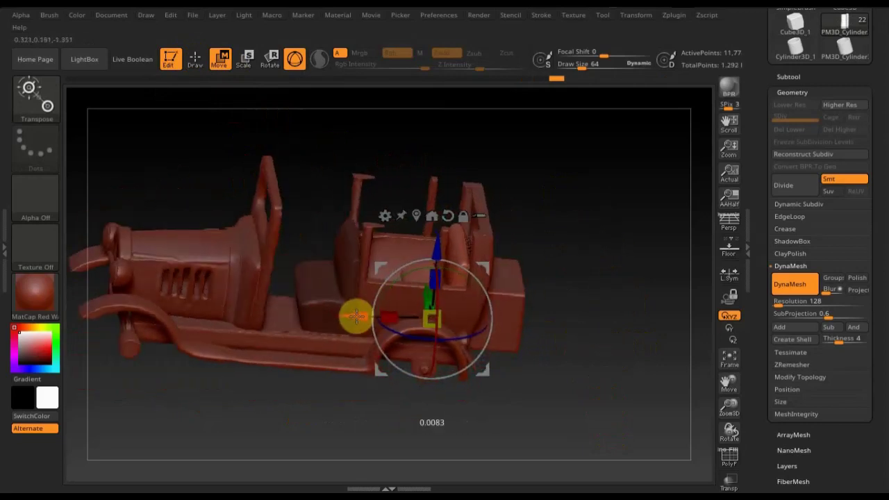
mouse_move(599, 331)
mouse_down()
mouse_move(589, 333)
mouse_move(611, 355)
mouse_move(639, 349)
mouse_move(652, 331)
mouse_move(567, 304)
mouse_move(615, 305)
mouse_move(618, 294)
mouse_move(618, 407)
mouse_move(608, 387)
mouse_move(599, 403)
mouse_move(593, 371)
mouse_move(597, 279)
mouse_move(577, 294)
mouse_move(600, 286)
mouse_up()
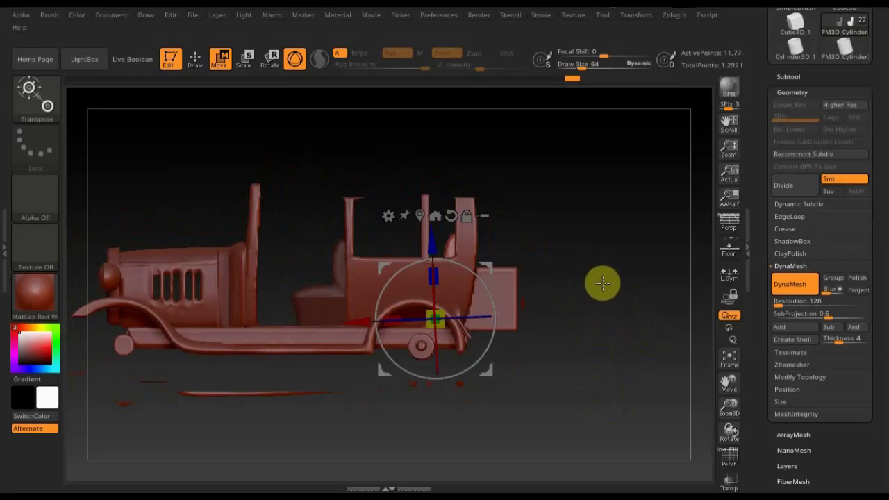
mouse_move(605, 283)
alt+mouse_down()
mouse_move(594, 252)
mouse_move(618, 282)
mouse_move(632, 280)
mouse_move(619, 285)
alt+mouse_up()
click(195, 60)
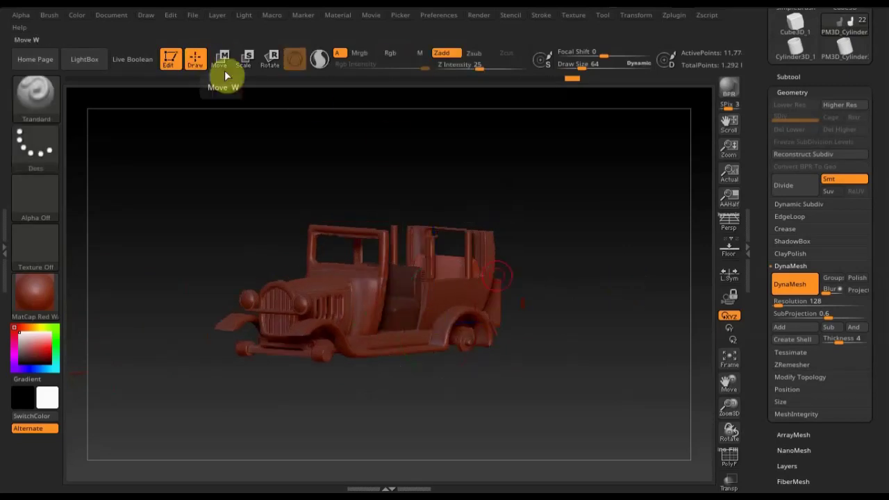
Unhide the cabin roof subtool and orbit around to inspect both seats
shift+drag(627, 260, 590, 287)
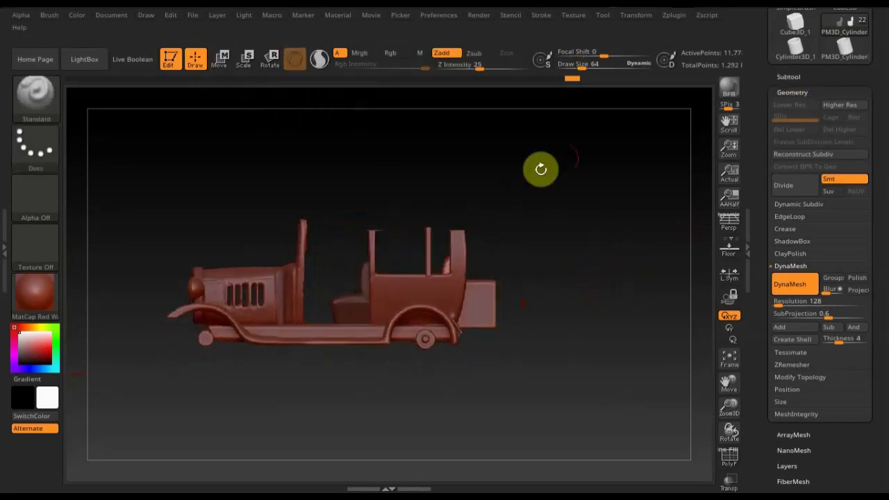
click(786, 76)
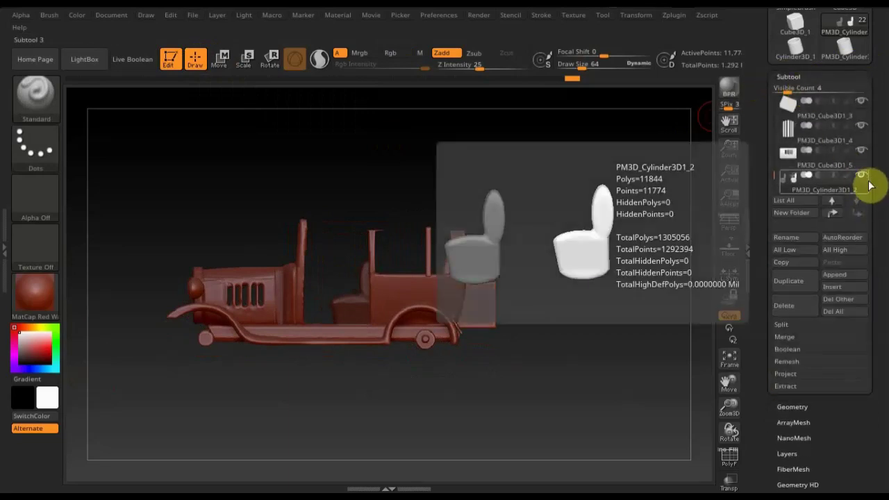
shift+click(862, 177)
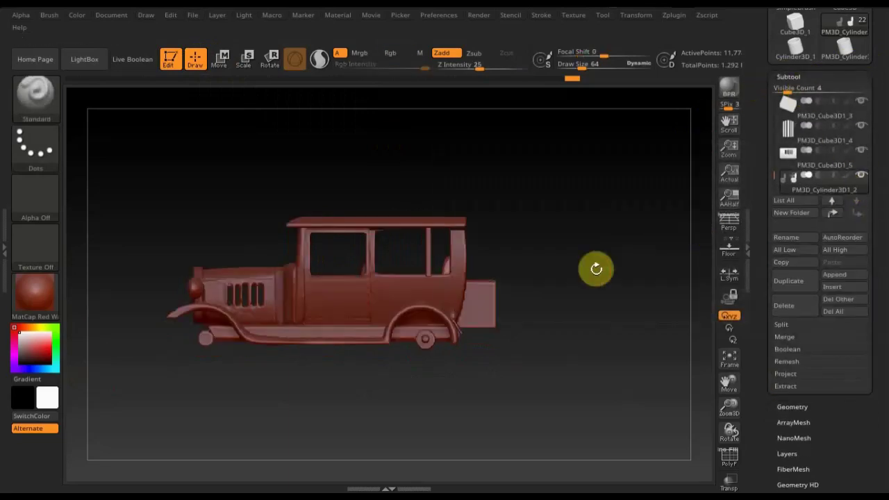
mouse_move(593, 304)
mouse_down()
mouse_move(609, 311)
mouse_move(461, 248)
mouse_up()
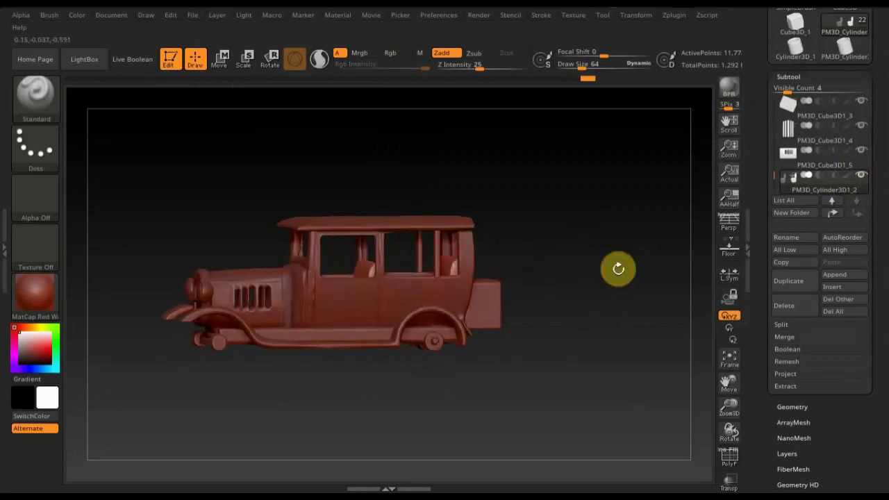
mouse_move(587, 271)
mouse_down()
mouse_move(615, 262)
mouse_move(599, 286)
mouse_move(579, 268)
mouse_move(621, 291)
mouse_move(621, 301)
mouse_move(640, 303)
mouse_move(575, 309)
mouse_move(599, 311)
mouse_up()
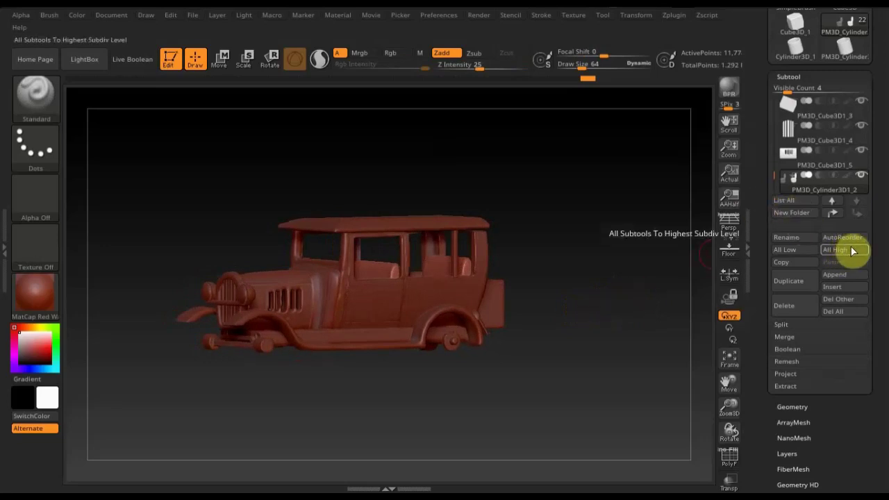
Insert a Ring3D mesh and make it the active subtool
click(844, 276)
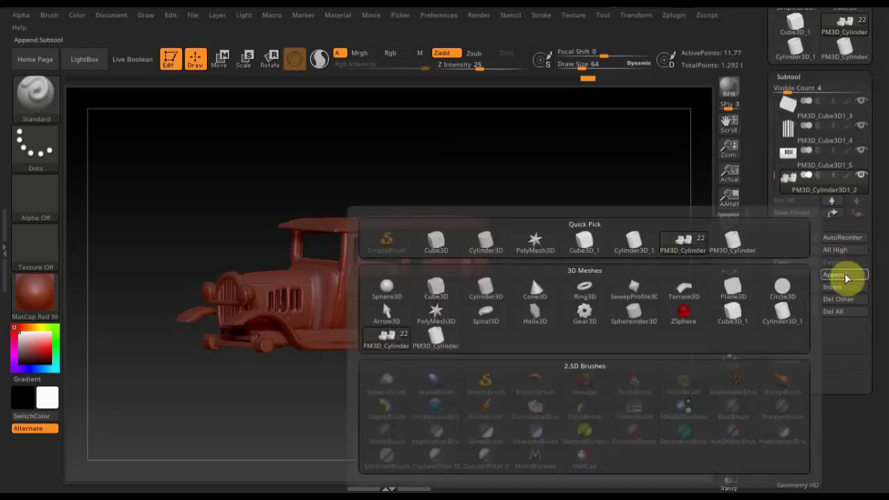
click(588, 291)
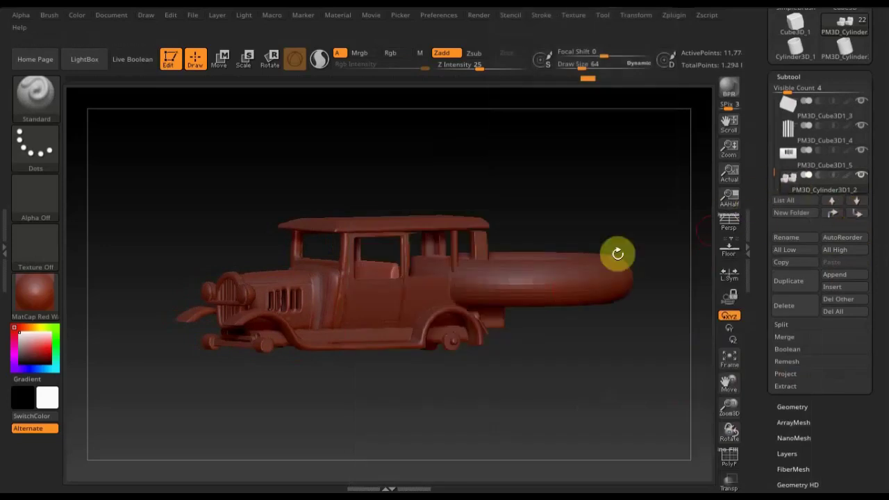
key(n)
click(664, 392)
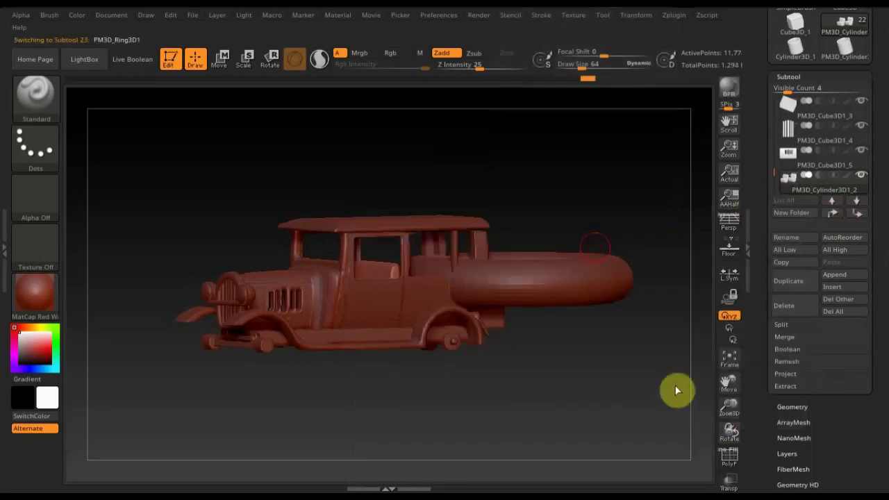
key(n)
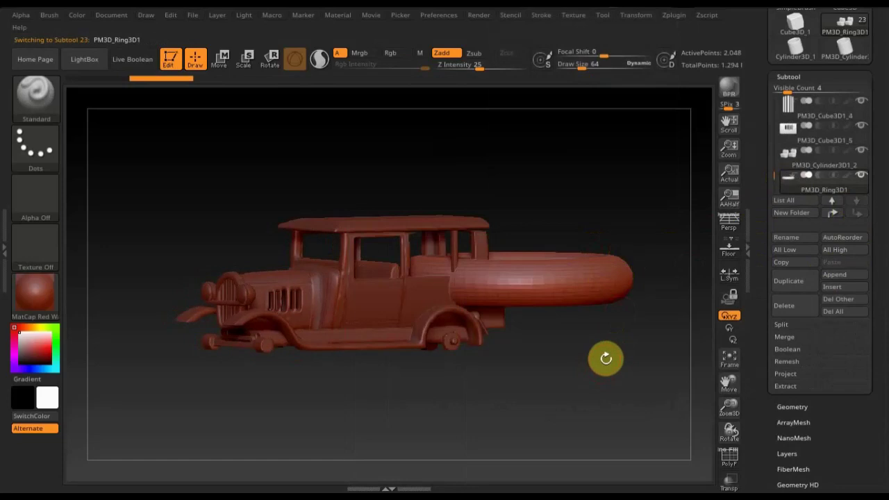
Shrink the ring, rotate it upright, and move it out beside the car's left side
drag(637, 359, 647, 356)
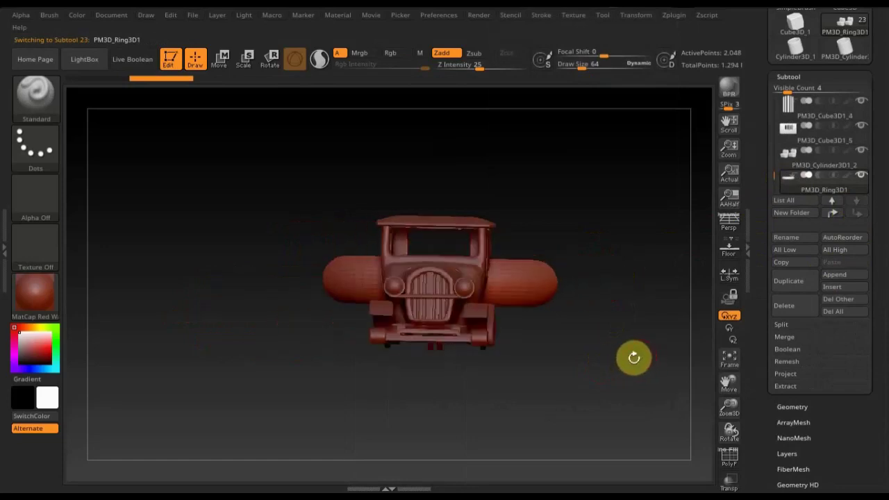
click(220, 59)
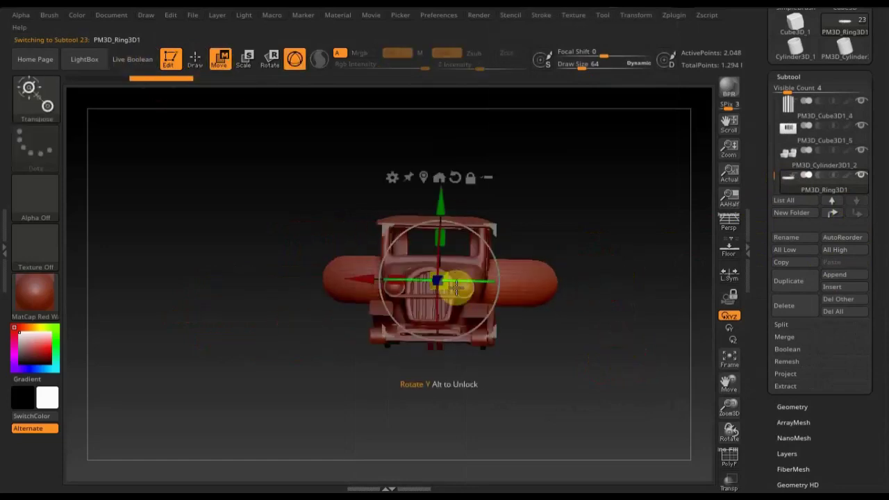
drag(438, 280, 419, 244)
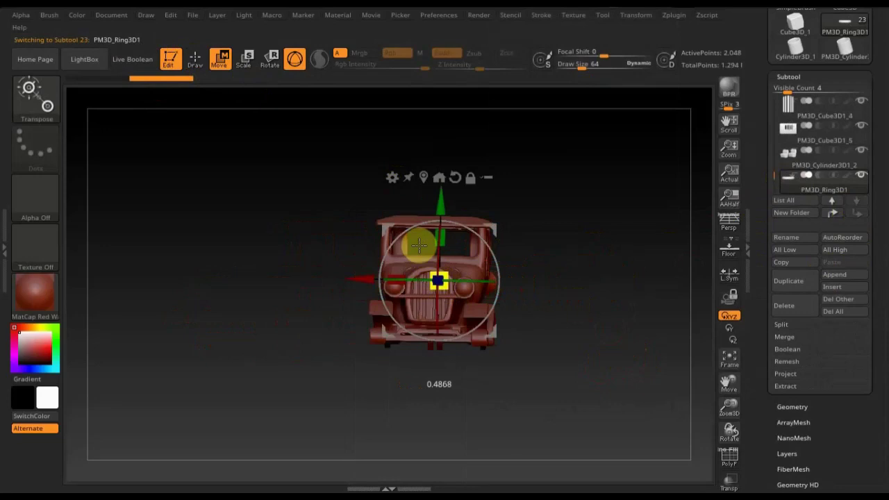
drag(469, 230, 342, 202)
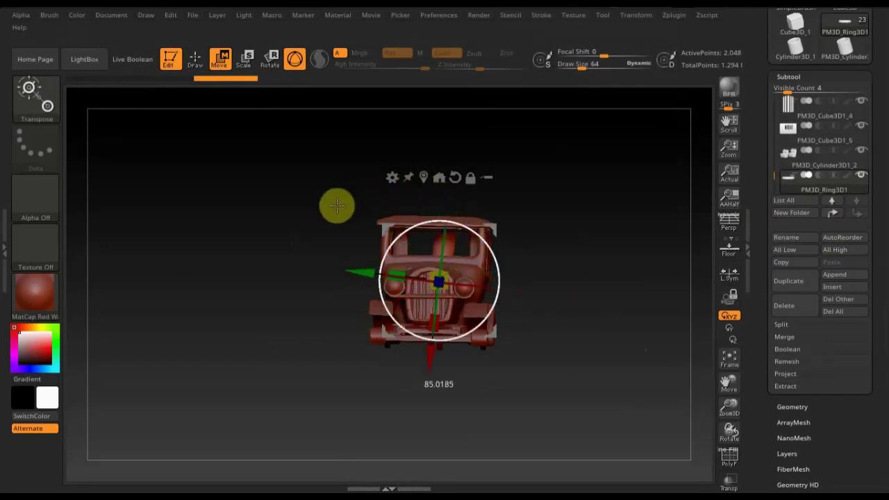
drag(333, 215, 345, 213)
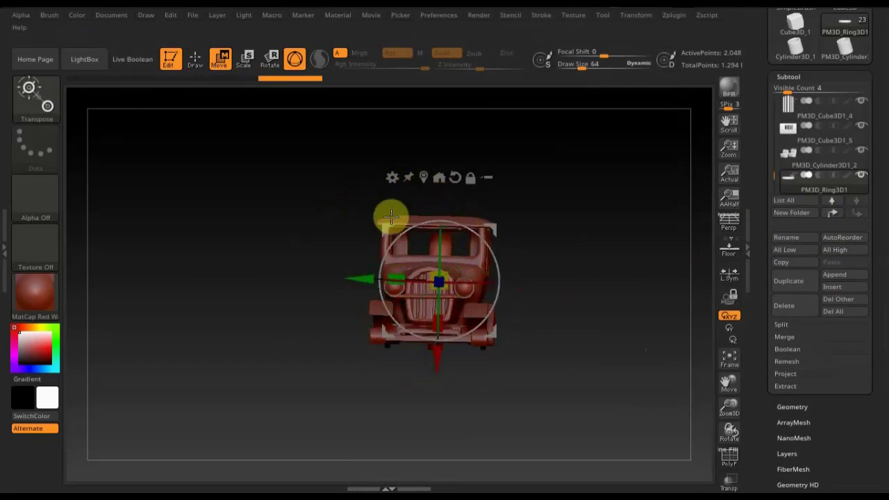
drag(361, 279, 284, 277)
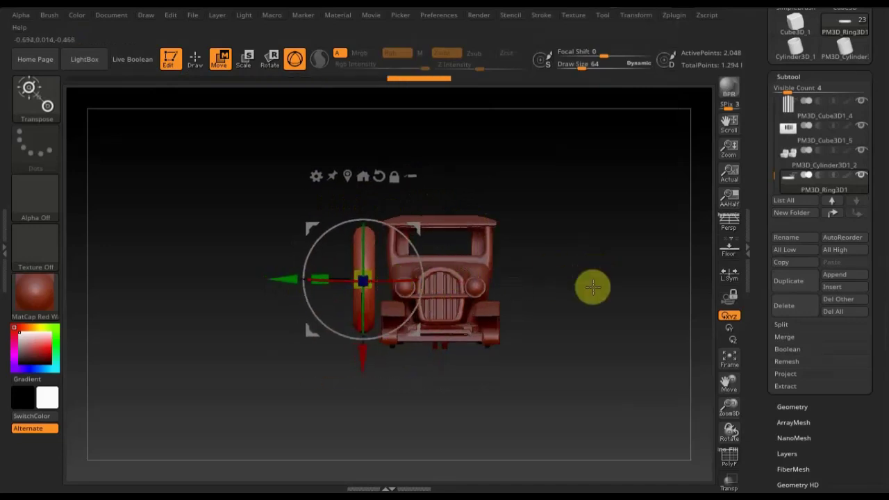
Shrink the ring to about half size and seat it under the front fender as the wheel
drag(591, 288, 641, 300)
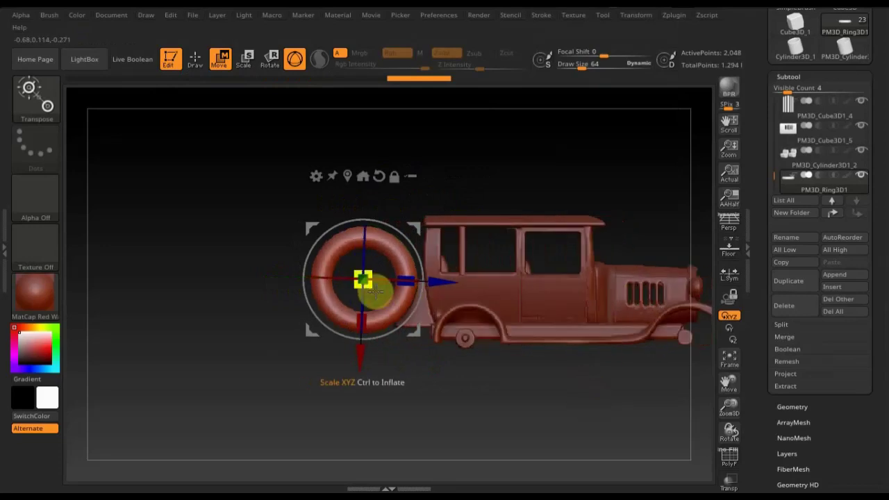
drag(374, 288, 361, 271)
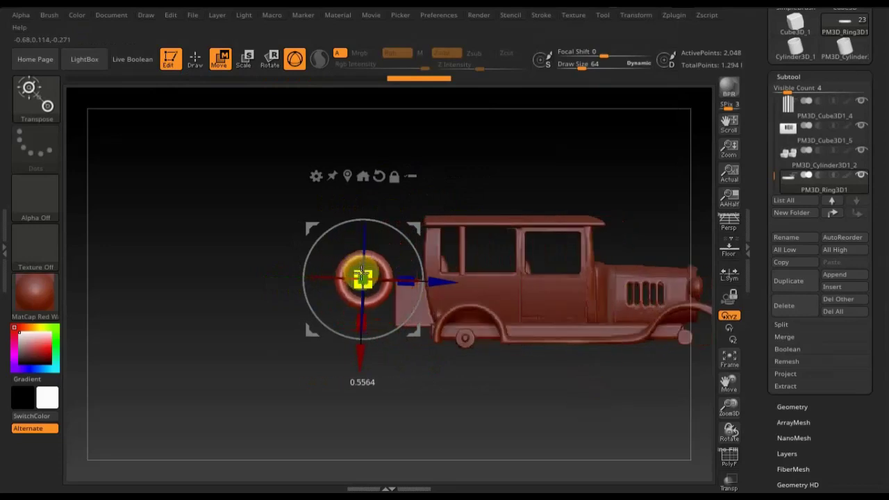
mouse_move(609, 405)
alt+mouse_down()
mouse_move(464, 405)
mouse_move(364, 356)
alt+mouse_up()
mouse_move(248, 278)
mouse_down()
mouse_move(521, 298)
mouse_move(574, 313)
mouse_up()
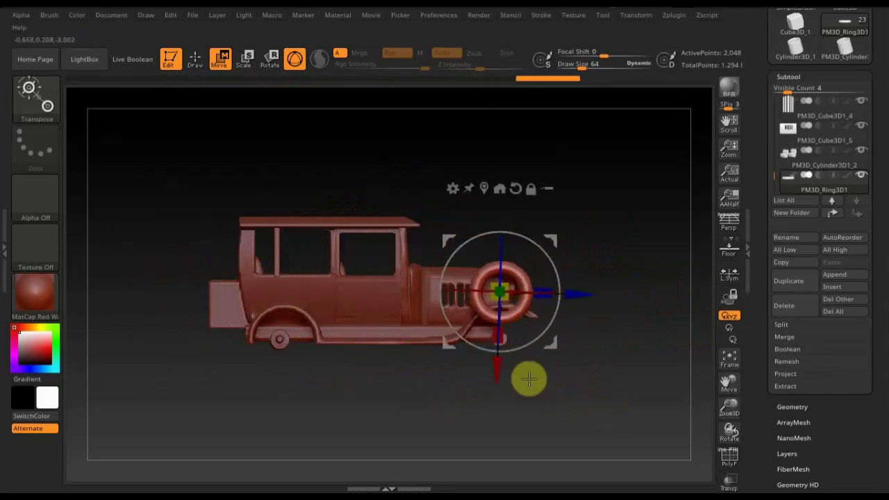
drag(495, 369, 504, 426)
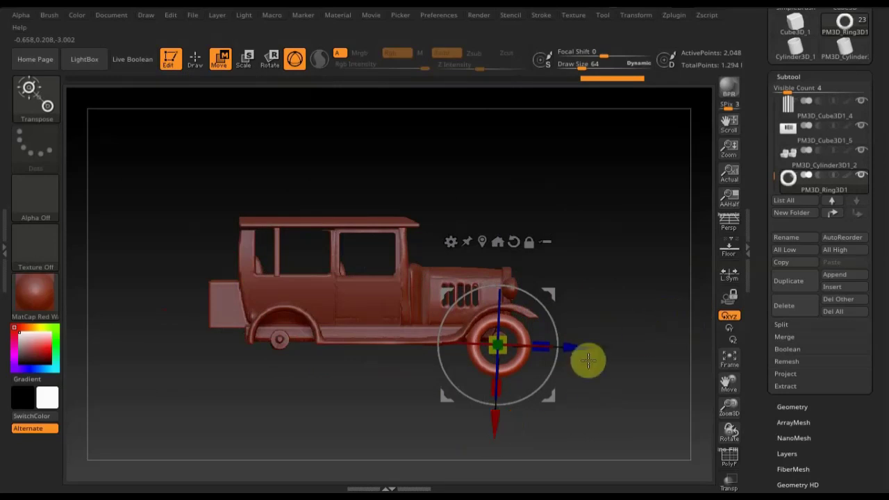
drag(582, 347, 583, 348)
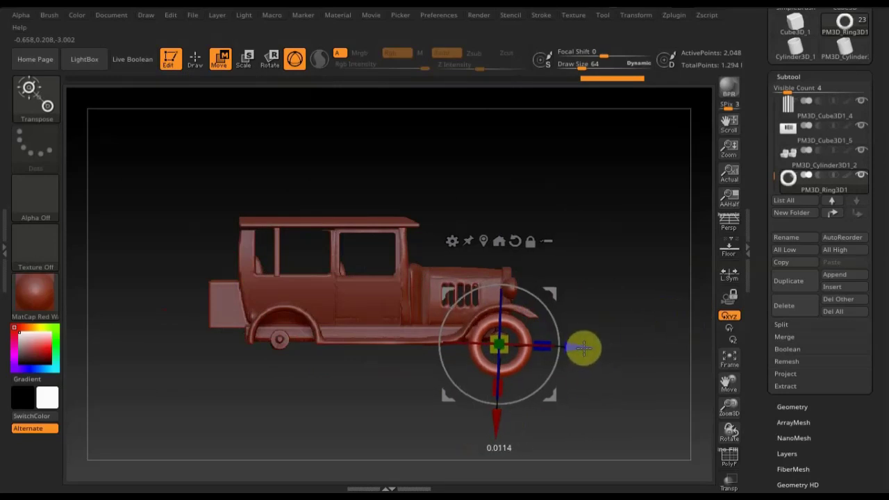
drag(583, 348, 585, 348)
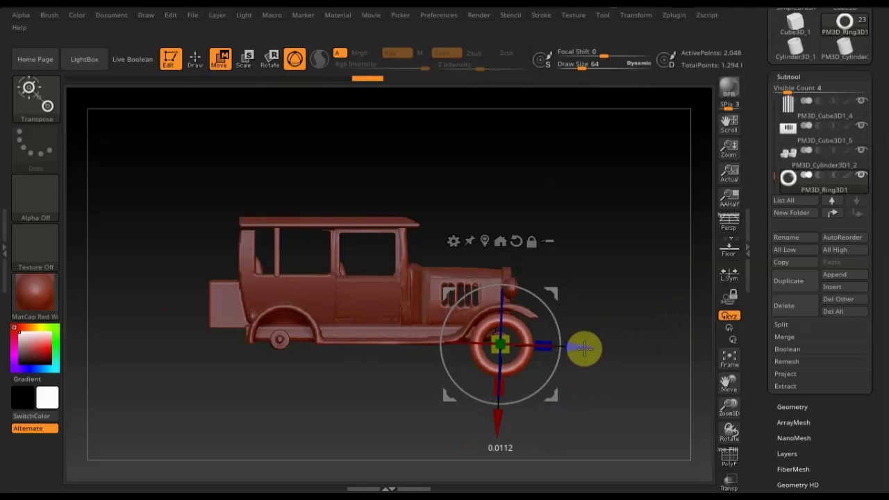
mouse_move(665, 309)
mouse_down()
mouse_move(635, 312)
mouse_move(665, 312)
mouse_move(661, 395)
mouse_move(671, 447)
mouse_move(659, 394)
mouse_up()
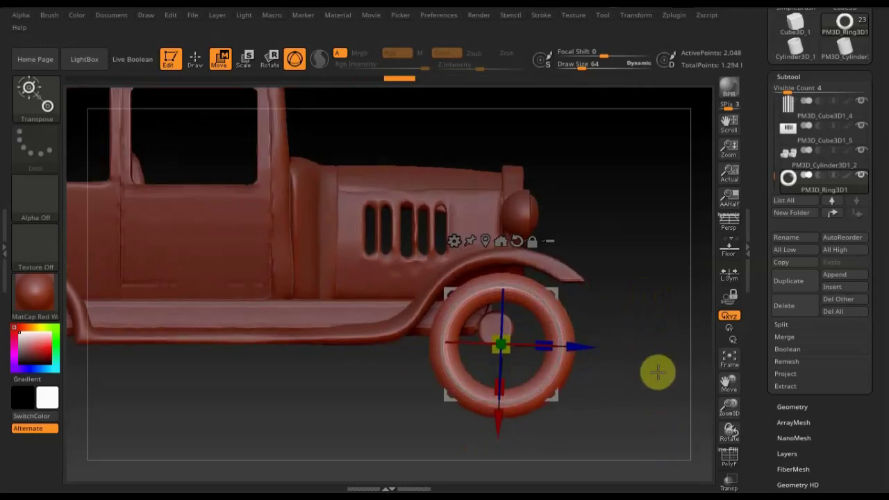
Return to Draw, declining the 2.5D switch, and set Draw Size to 39
click(182, 63)
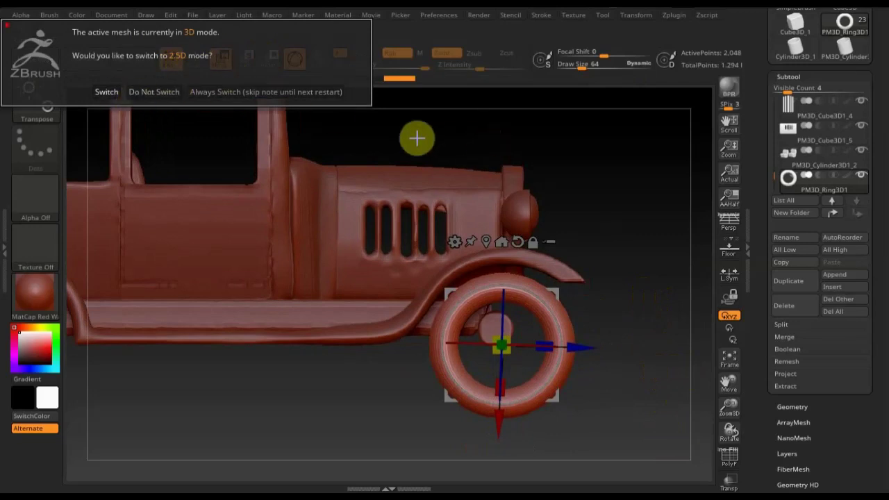
click(108, 92)
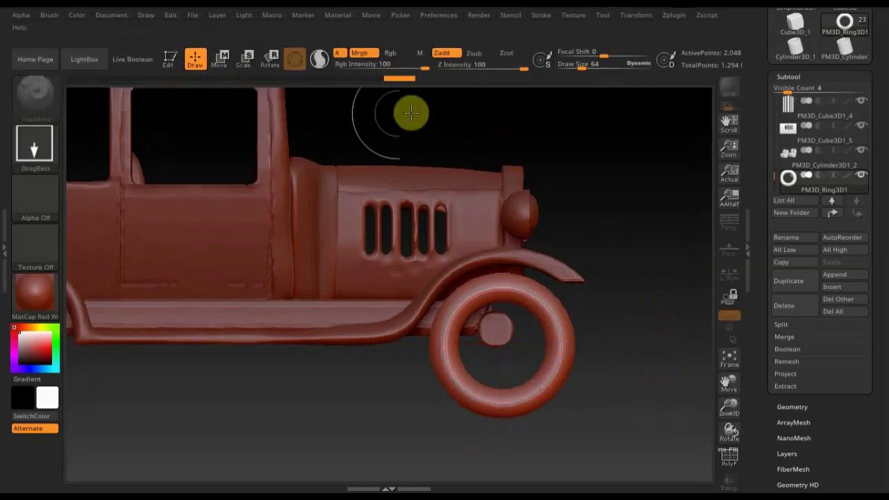
click(189, 60)
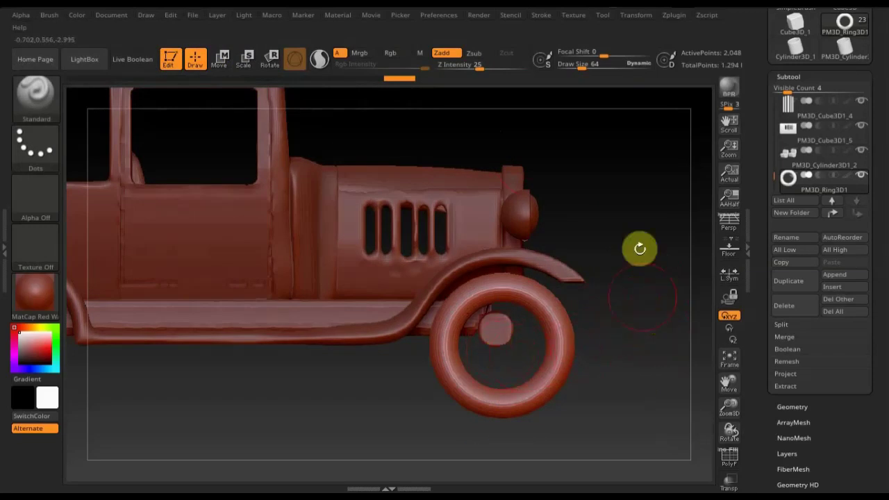
drag(580, 67, 579, 69)
Orbit to a front view of the car and bring up the subtool picker
shift+drag(627, 349, 653, 397)
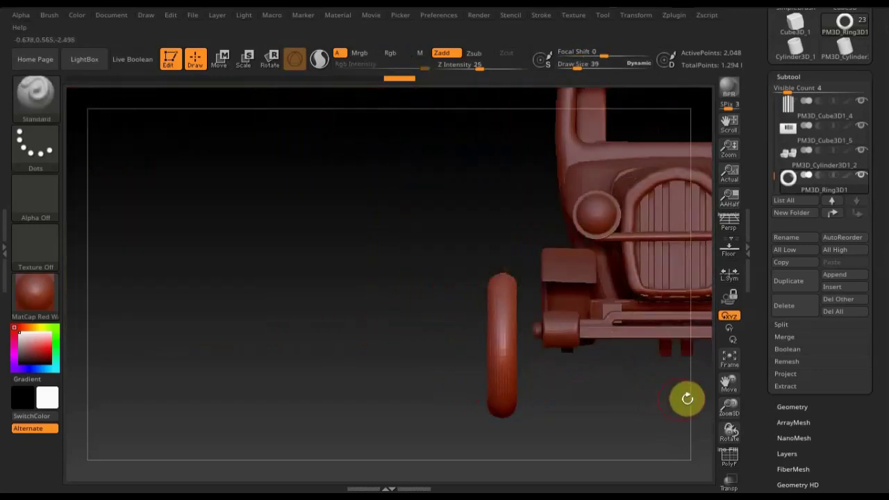
drag(652, 397, 502, 387)
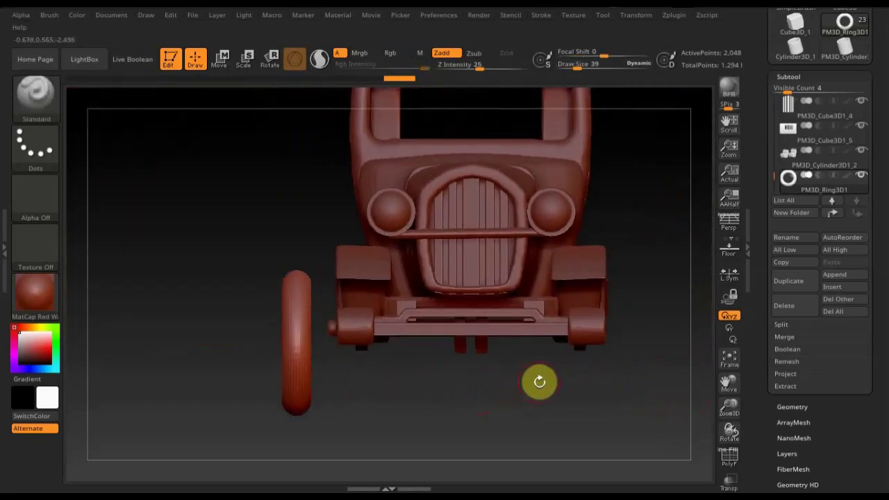
key(n)
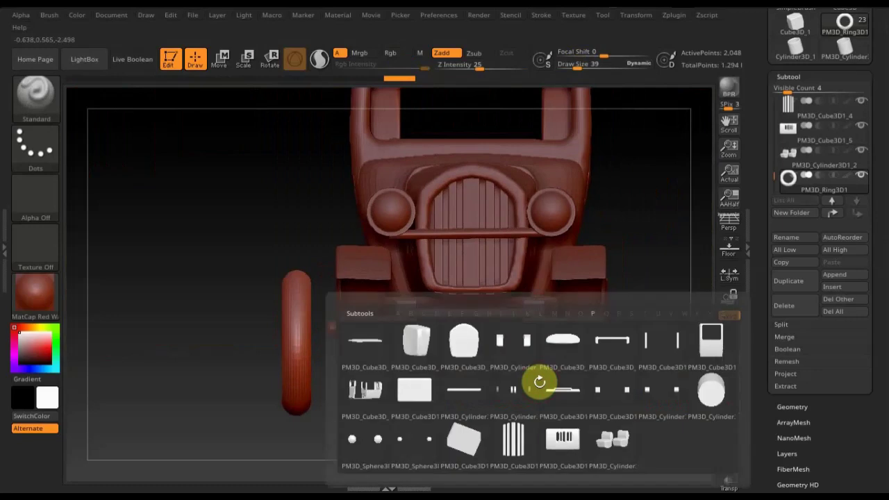
mouse_move(611, 394)
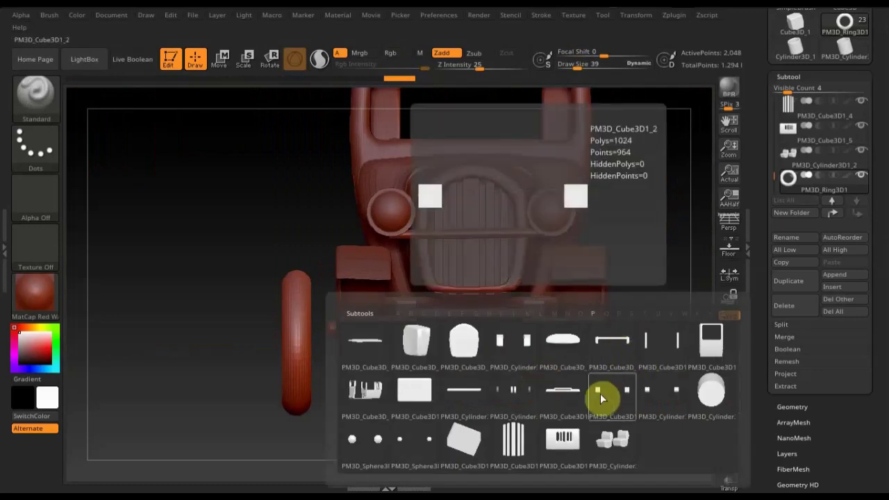
Nudge the front bumper and the PM3D_Cylinder3D1_1 part slightly with the Move gizmo
click(569, 393)
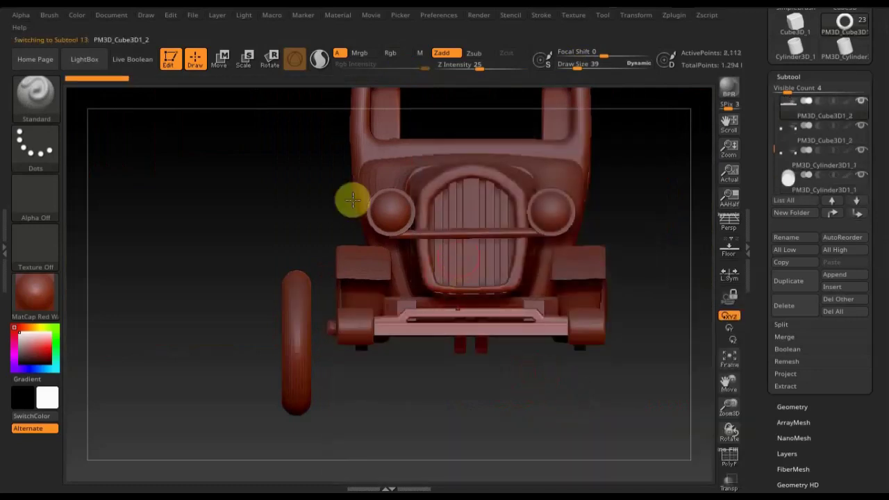
click(218, 59)
drag(416, 252, 425, 266)
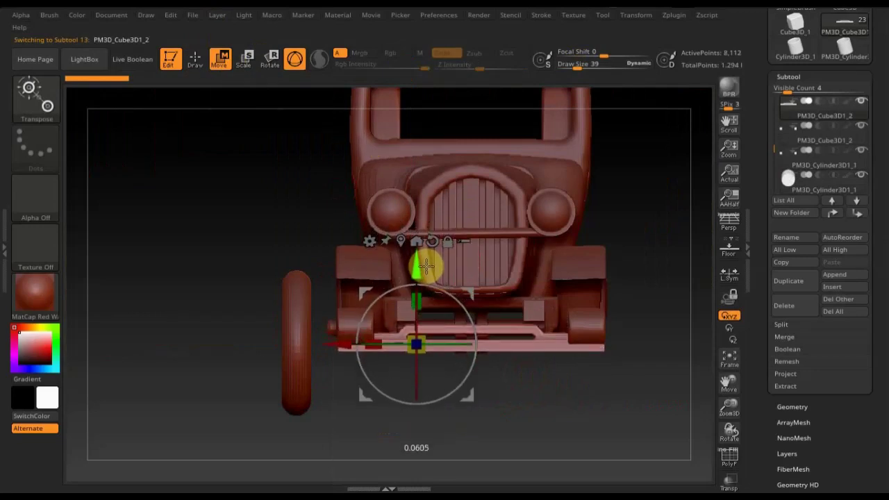
click(466, 242)
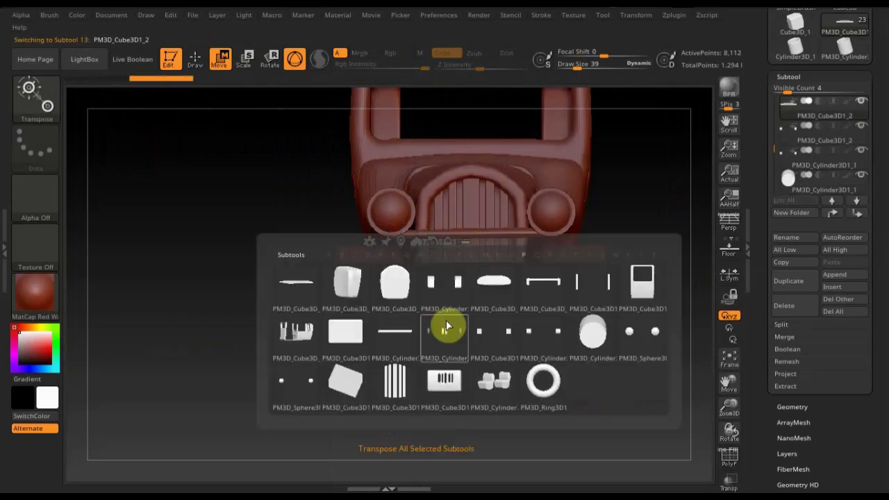
click(553, 333)
drag(353, 407, 356, 424)
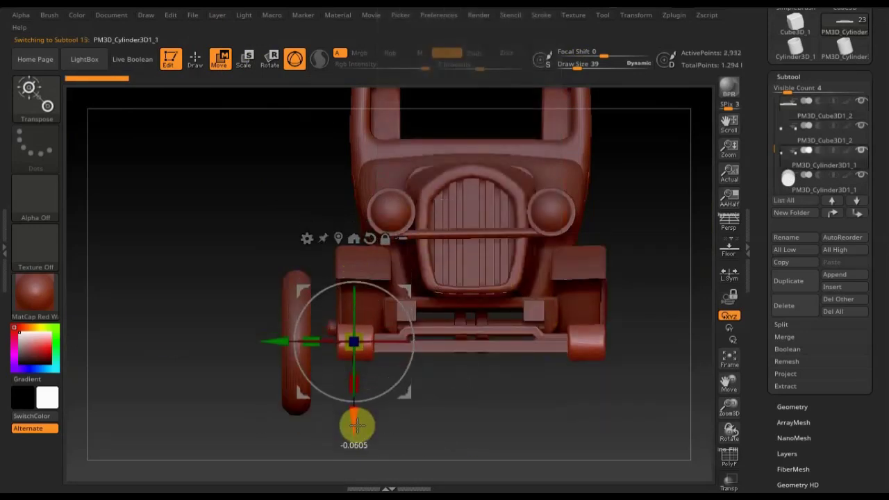
Select the grille cylinder, then the ring tyre, and slide the tyre inward toward the car
key(n)
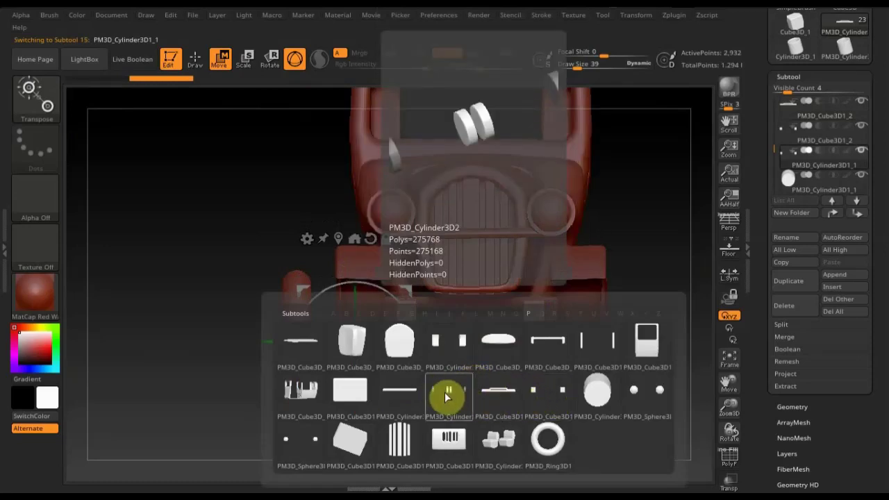
click(597, 392)
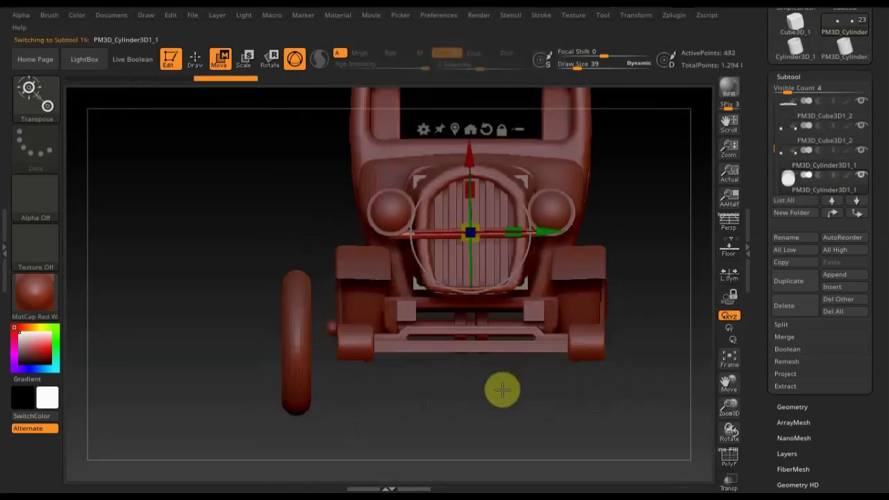
mouse_move(527, 395)
mouse_down()
mouse_move(551, 398)
mouse_move(518, 389)
mouse_move(542, 398)
mouse_move(516, 375)
mouse_up()
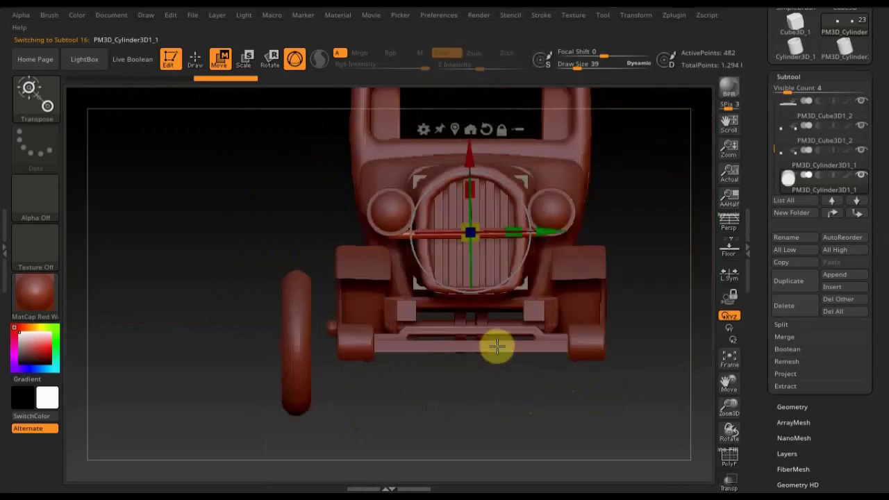
key(shift+l)
click(569, 438)
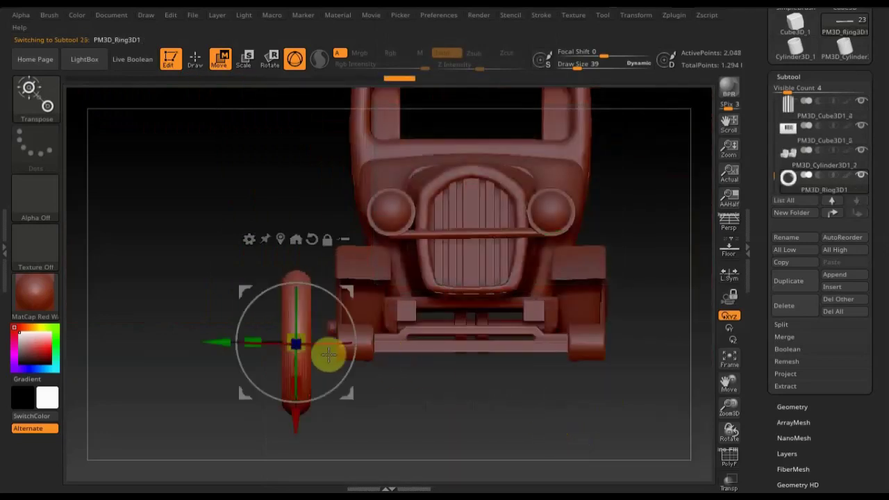
drag(221, 342, 278, 357)
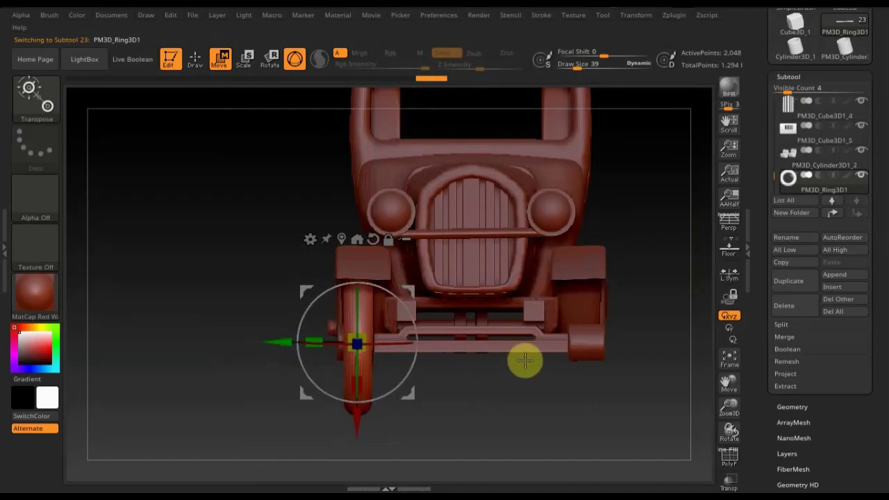
Nudge the ring tyre back into place beneath the front fender in side view
mouse_move(553, 391)
mouse_down()
mouse_move(581, 387)
mouse_move(574, 393)
mouse_up()
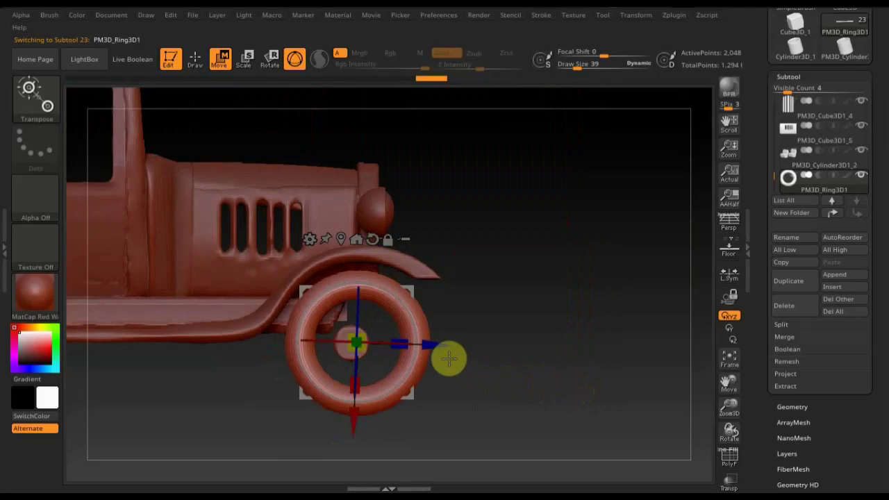
drag(443, 343, 439, 344)
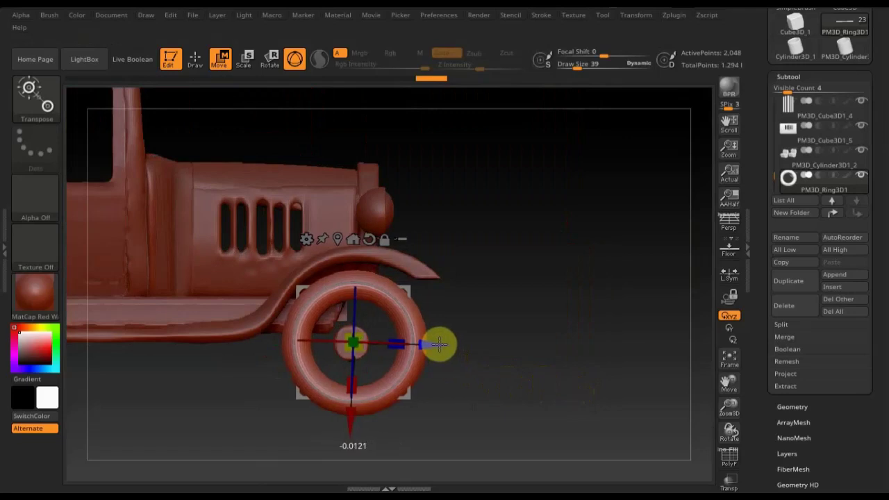
drag(348, 428, 348, 430)
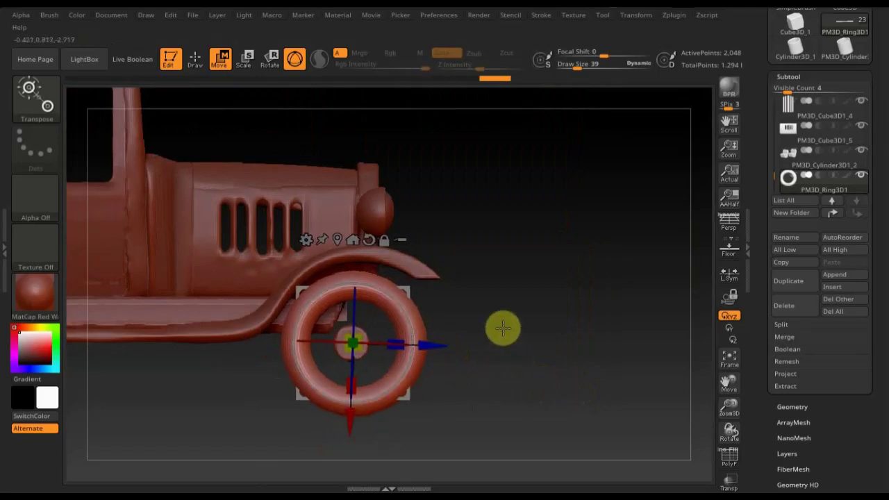
click(195, 59)
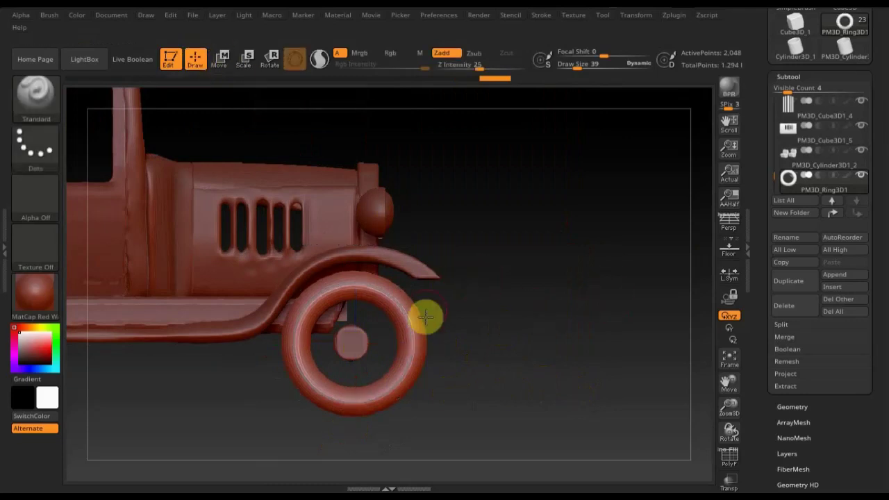
Zoom onto the front wheel and bring up the Subtool Append mesh picker
alt+drag(542, 334, 511, 187)
mouse_move(516, 287)
alt+mouse_down()
mouse_move(537, 286)
mouse_move(579, 468)
mouse_move(497, 407)
alt+mouse_up()
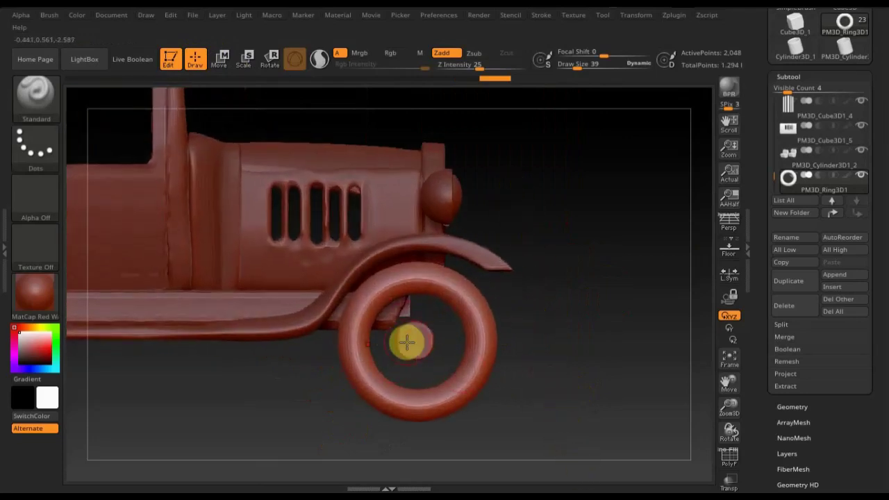
click(845, 276)
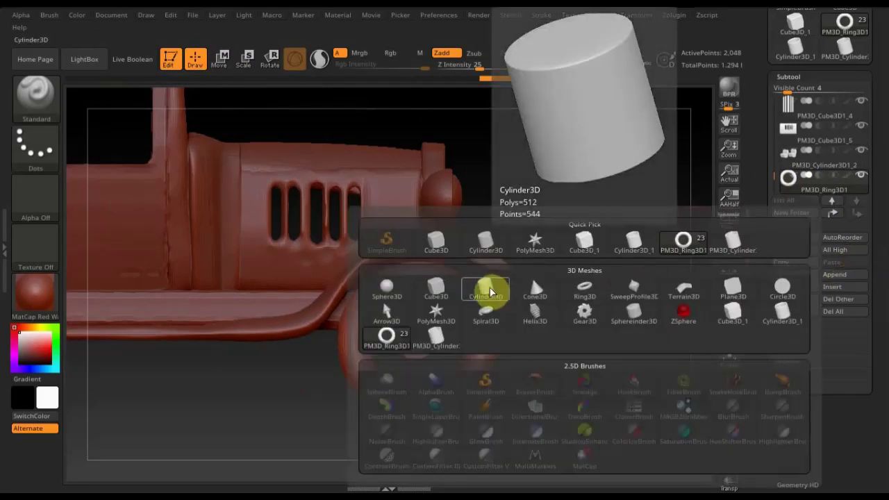
Append a Cylinder3D mesh and select it as the active subtool
click(494, 292)
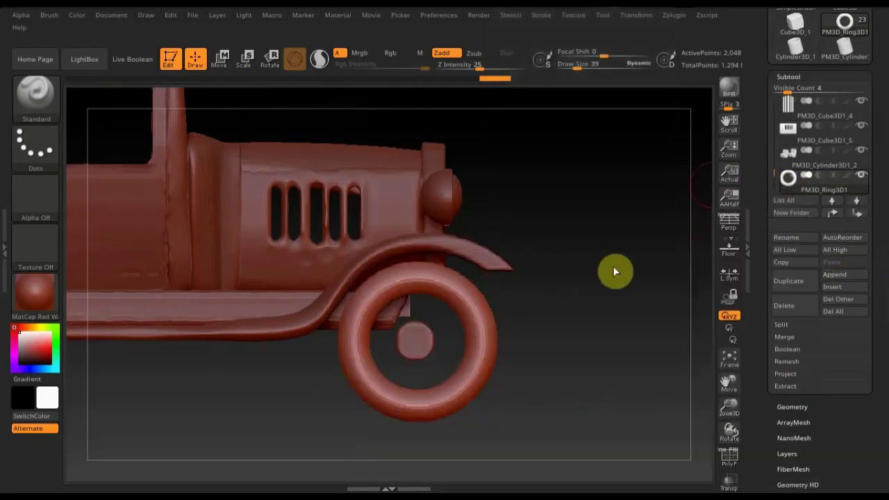
key(n)
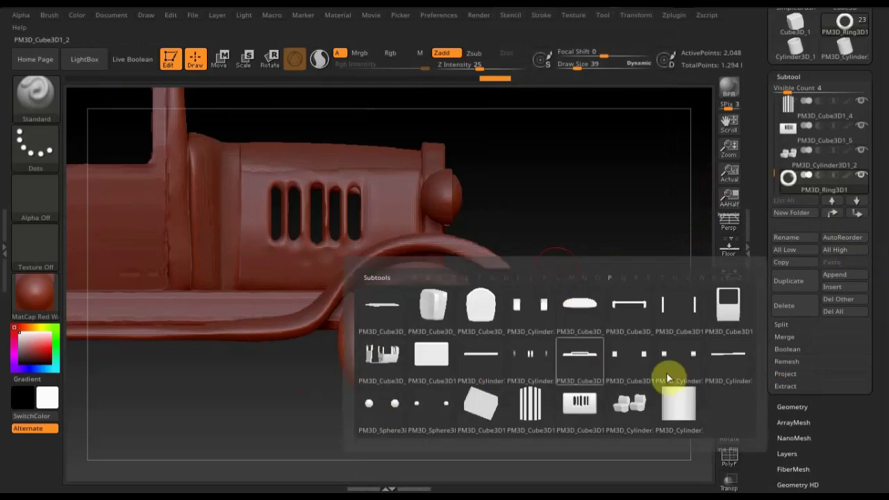
click(677, 408)
mouse_move(600, 340)
alt+mouse_down()
mouse_move(554, 174)
mouse_move(532, 134)
alt+mouse_up()
alt+drag(577, 260, 694, 278)
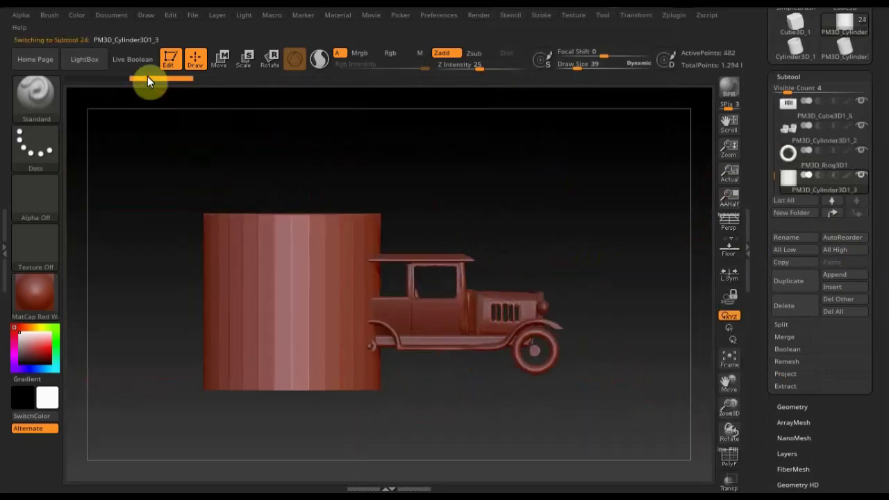
Shrink the cylinder and stretch it taller into a thin rod
click(218, 61)
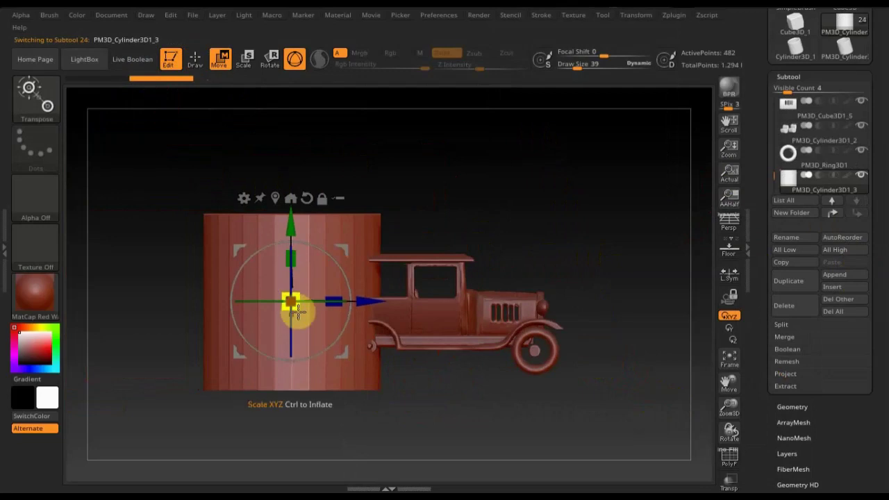
mouse_move(238, 249)
mouse_down()
mouse_move(254, 242)
mouse_move(232, 200)
mouse_move(258, 242)
mouse_move(247, 223)
mouse_move(294, 259)
mouse_move(298, 175)
mouse_up()
drag(297, 306, 293, 291)
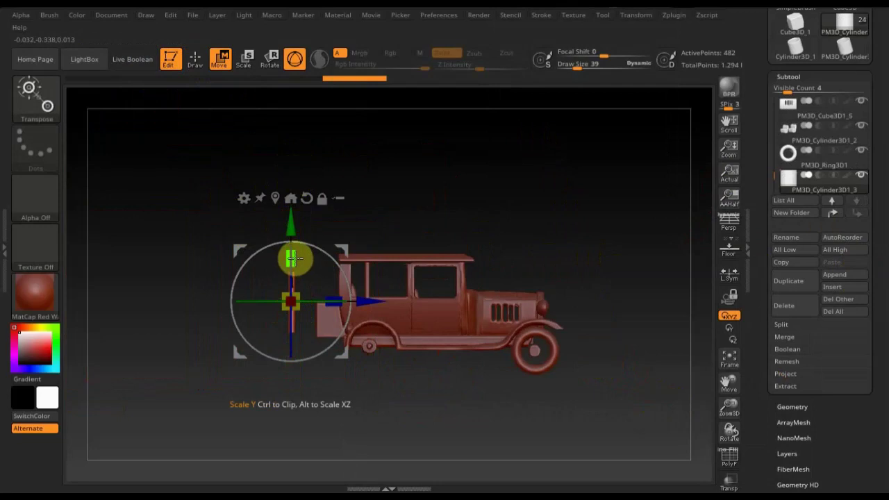
drag(292, 255, 290, 254)
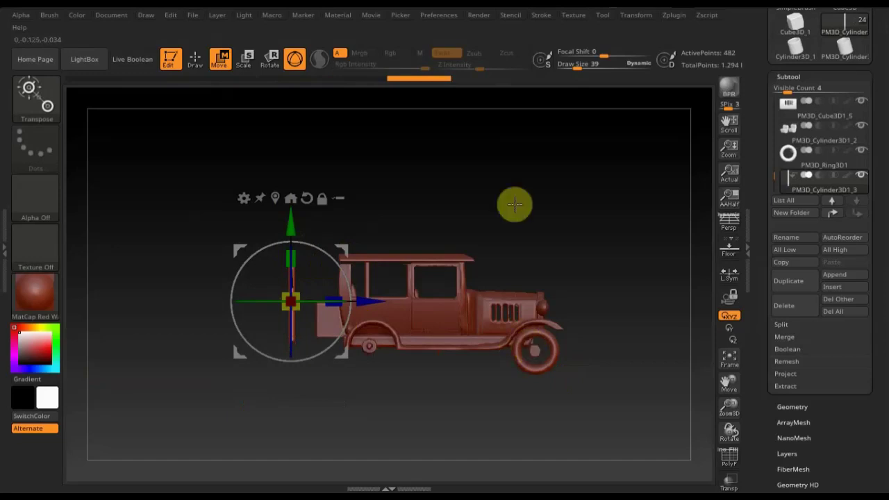
drag(340, 272, 342, 270)
Move the rod forward and down onto the front wheel hub
drag(365, 298, 561, 295)
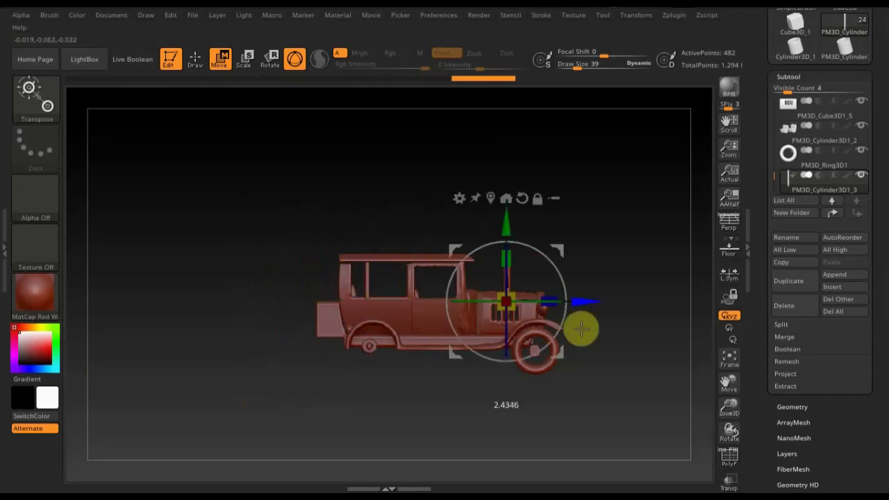
alt+drag(526, 220, 532, 251)
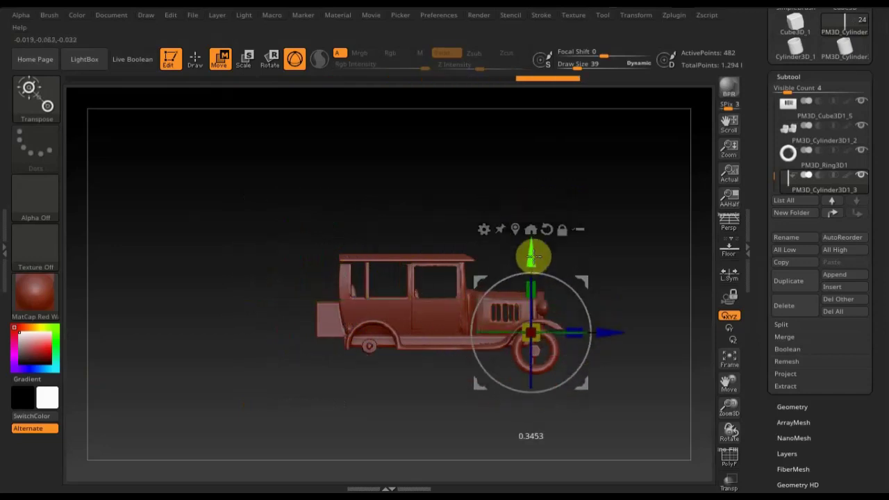
mouse_move(658, 393)
alt+mouse_down()
mouse_move(653, 388)
mouse_move(690, 486)
mouse_move(688, 337)
alt+mouse_up()
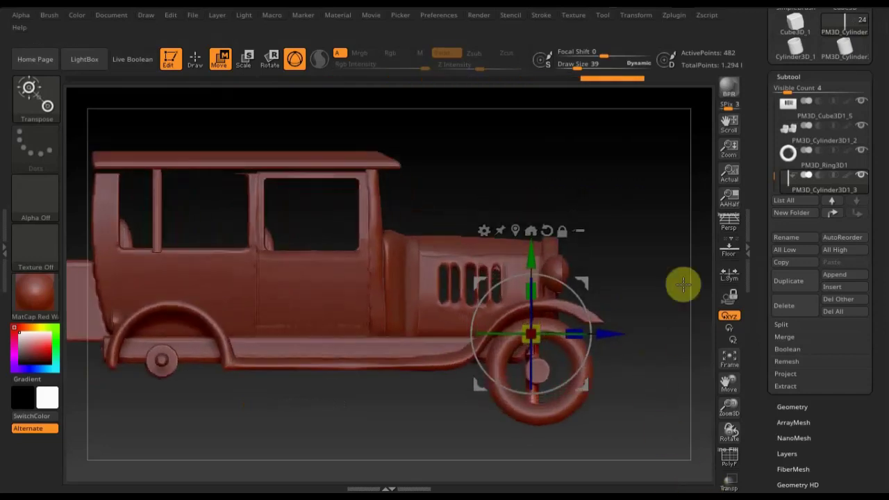
alt+drag(654, 254, 688, 355)
mouse_move(664, 311)
alt+mouse_down()
mouse_move(655, 275)
mouse_move(630, 255)
alt+mouse_up()
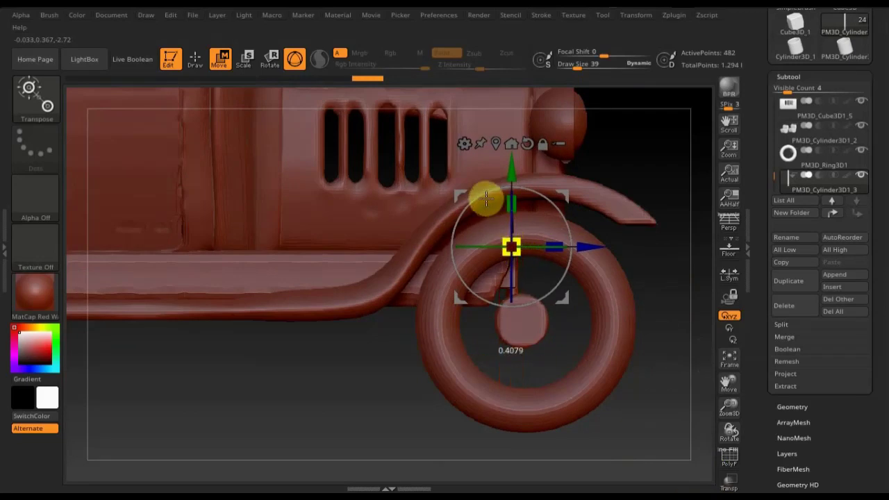
Shift the spoke rod sideways toward the front-left wheel
mouse_move(664, 397)
mouse_down()
mouse_move(618, 406)
mouse_move(552, 397)
mouse_move(589, 407)
mouse_up()
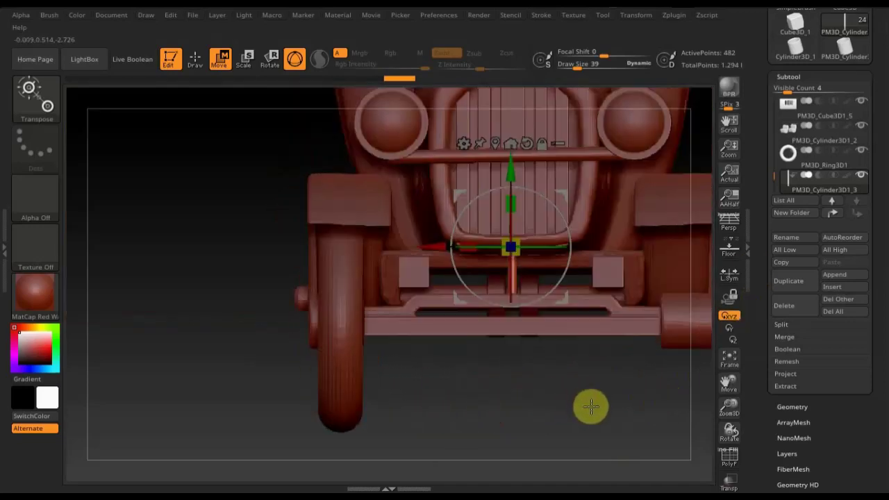
drag(457, 239, 254, 250)
mouse_move(488, 373)
mouse_down()
mouse_move(511, 387)
mouse_move(532, 383)
mouse_move(486, 380)
mouse_move(508, 391)
mouse_move(291, 273)
mouse_up()
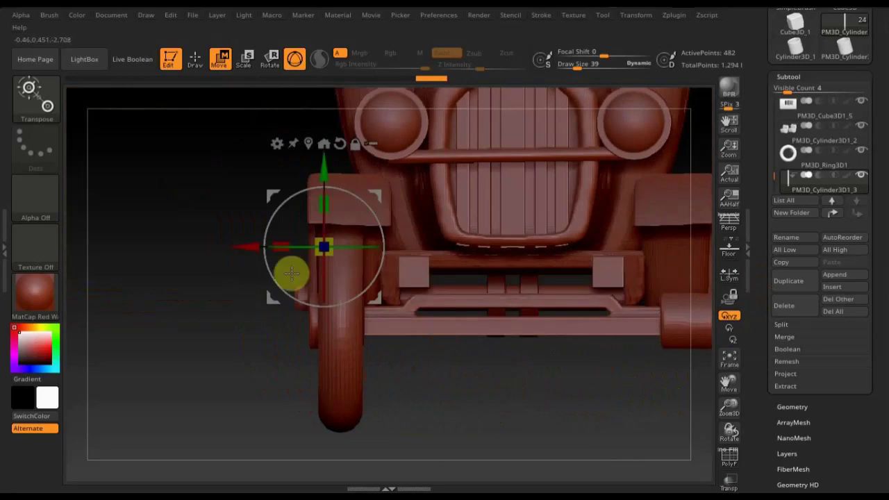
drag(248, 243, 252, 246)
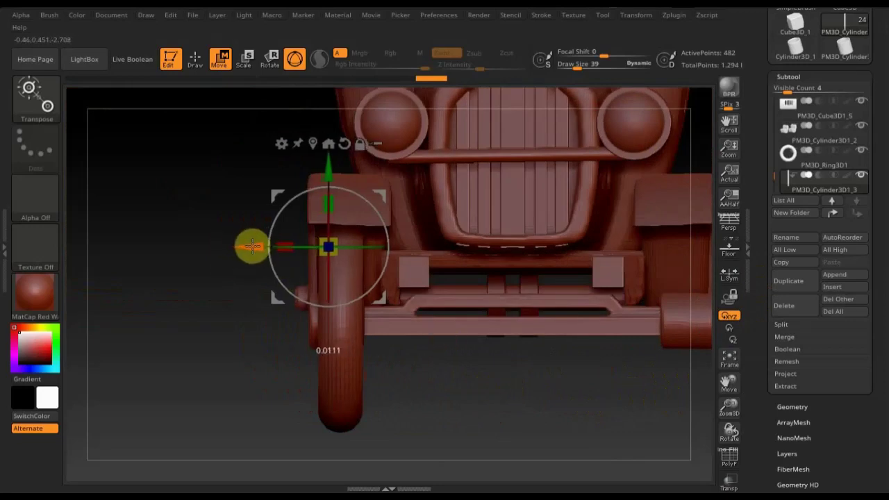
From a side view, settle the rod in depth and lower it into the hub
mouse_move(472, 373)
mouse_down()
mouse_move(490, 372)
mouse_move(499, 361)
mouse_move(472, 309)
mouse_move(383, 321)
mouse_up()
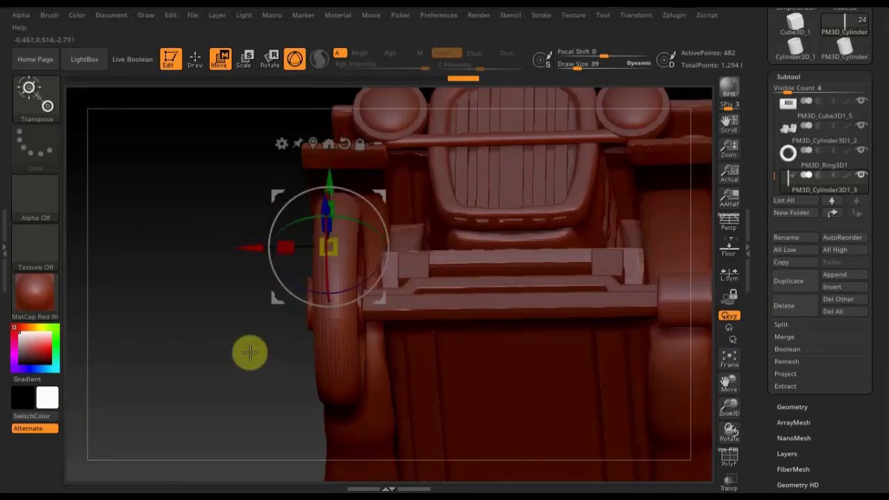
mouse_move(254, 359)
mouse_down()
mouse_move(260, 373)
mouse_move(266, 278)
mouse_move(252, 252)
mouse_up()
mouse_move(183, 389)
mouse_down()
mouse_move(197, 397)
mouse_move(468, 406)
mouse_move(469, 415)
mouse_up()
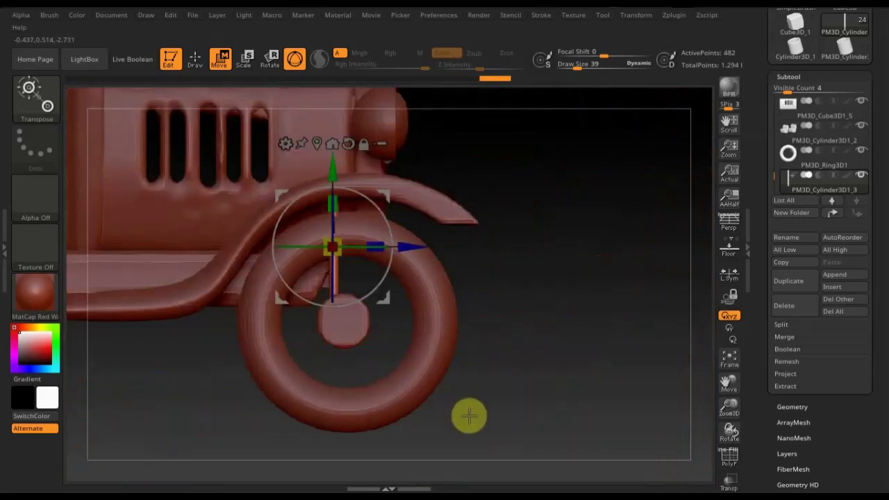
mouse_move(414, 246)
mouse_down()
mouse_move(421, 246)
mouse_move(411, 246)
mouse_up()
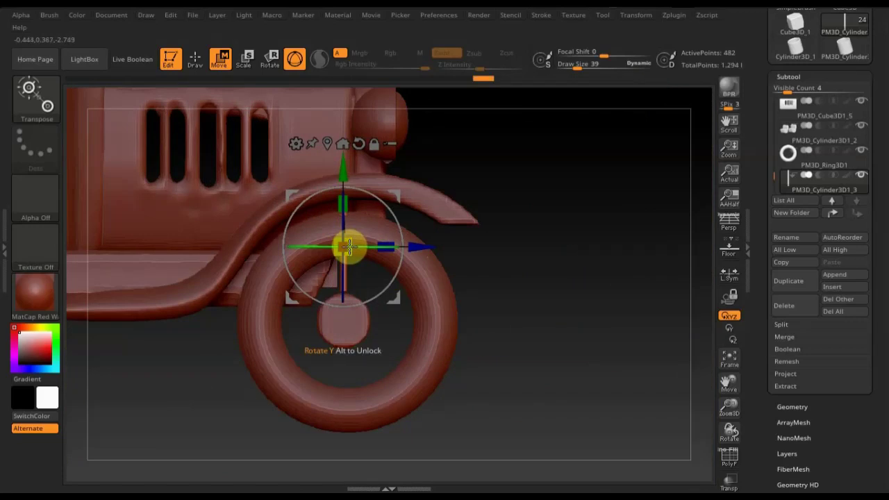
drag(341, 169, 342, 178)
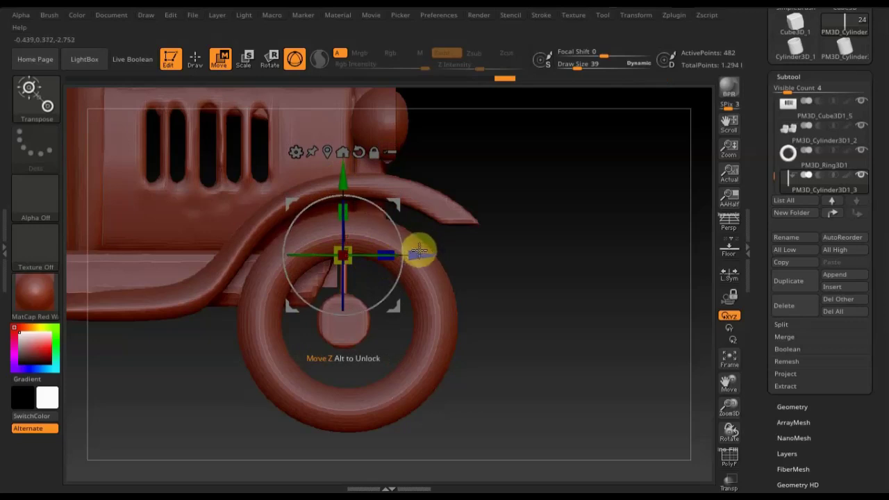
click(805, 406)
DynaMesh the rod at resolution 312, then Ctrl-drag it to duplicate a second spoke
click(790, 290)
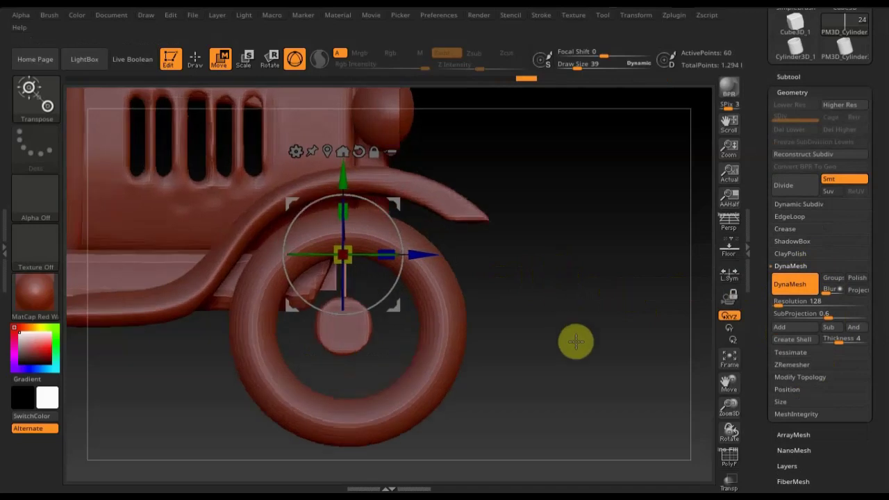
ctrl+right_drag(575, 341, 595, 421)
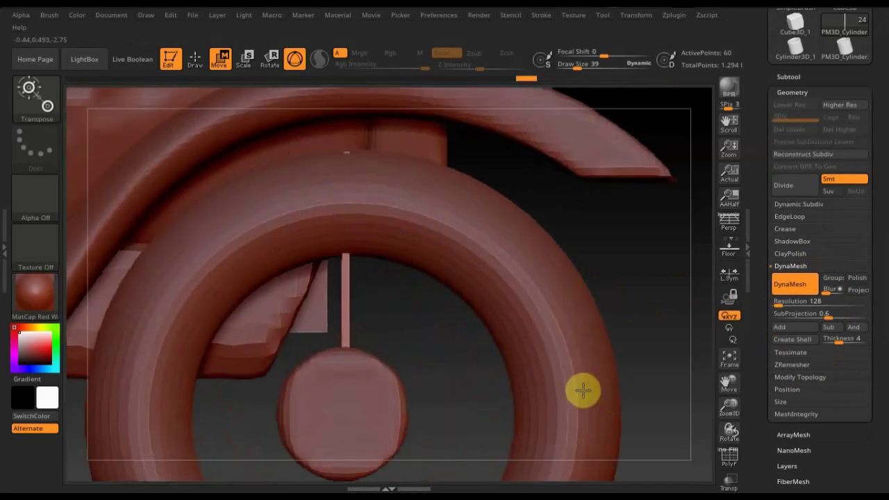
right_drag(480, 391, 465, 391)
key(ctrl+z)
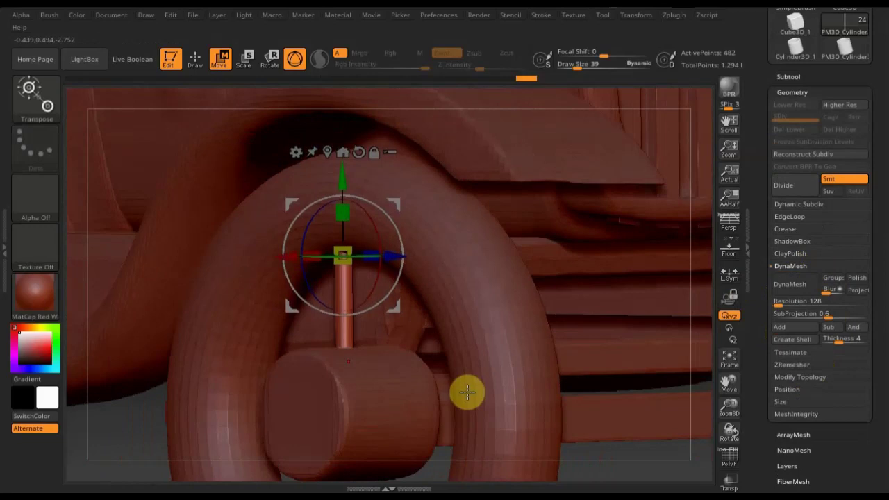
click(778, 305)
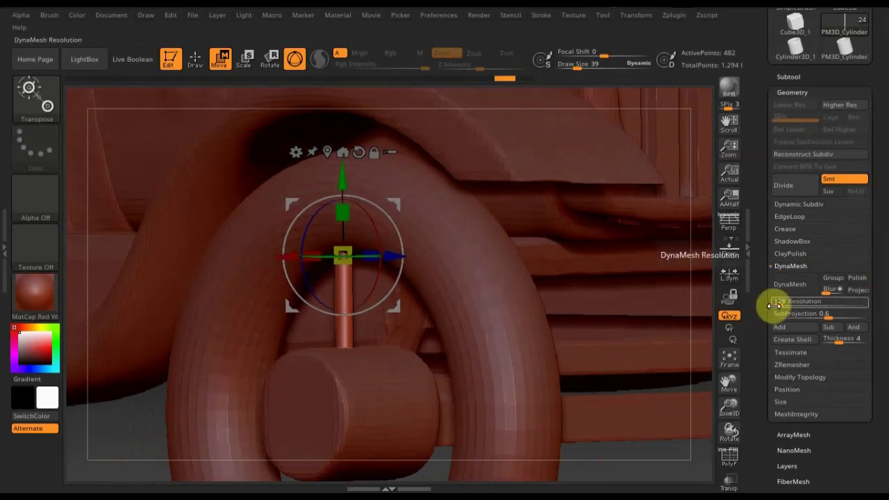
drag(778, 305, 783, 305)
click(783, 285)
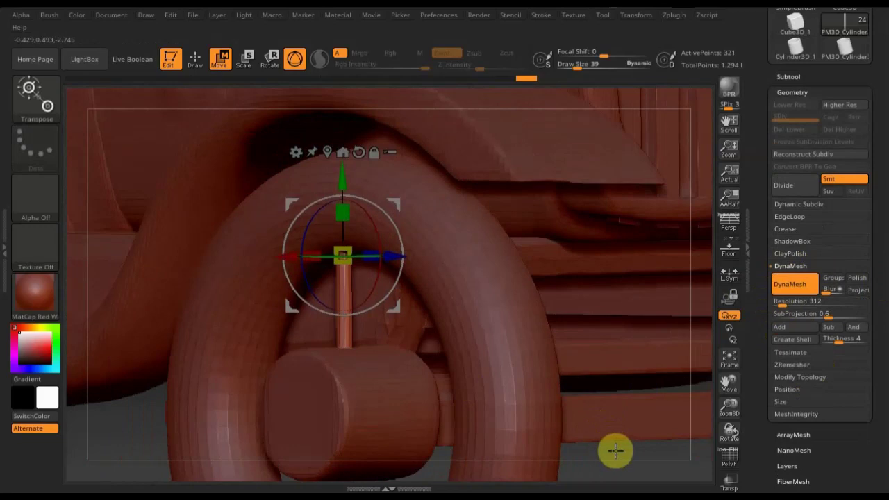
mouse_move(616, 457)
mouse_down()
mouse_move(579, 318)
mouse_move(600, 428)
mouse_up()
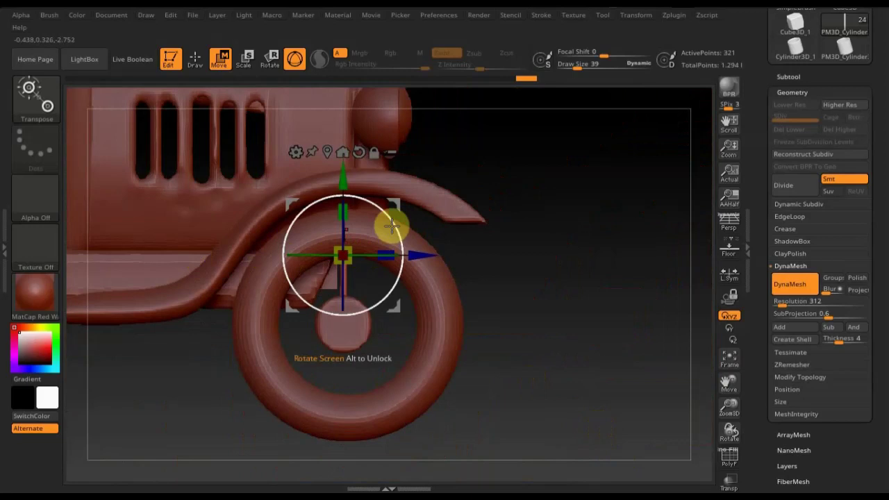
ctrl+drag(417, 253, 425, 253)
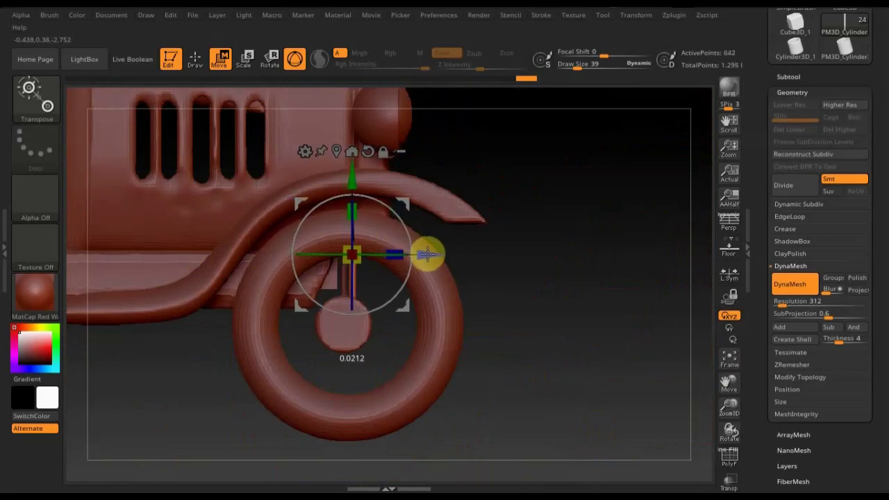
Rotate the copied spoke to an angle around the hub and slide it into place
drag(400, 222, 431, 272)
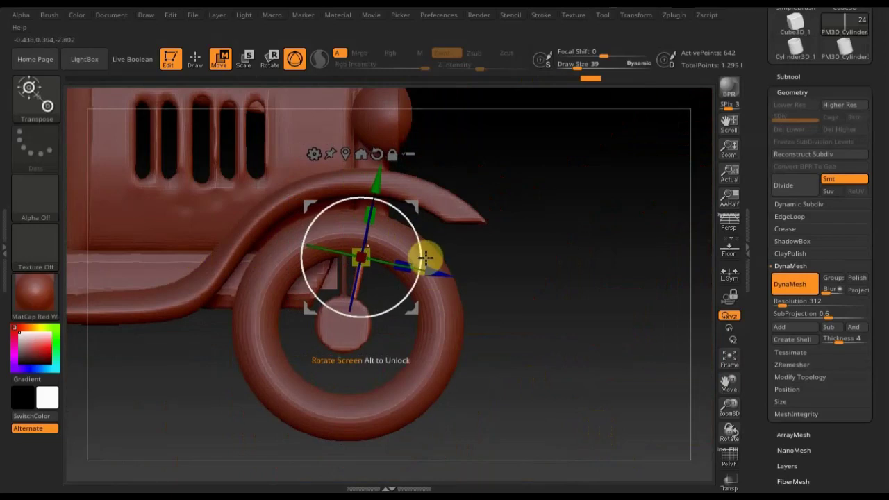
mouse_move(431, 268)
mouse_down()
mouse_move(440, 271)
mouse_move(432, 258)
mouse_move(447, 311)
mouse_up()
drag(430, 202, 430, 203)
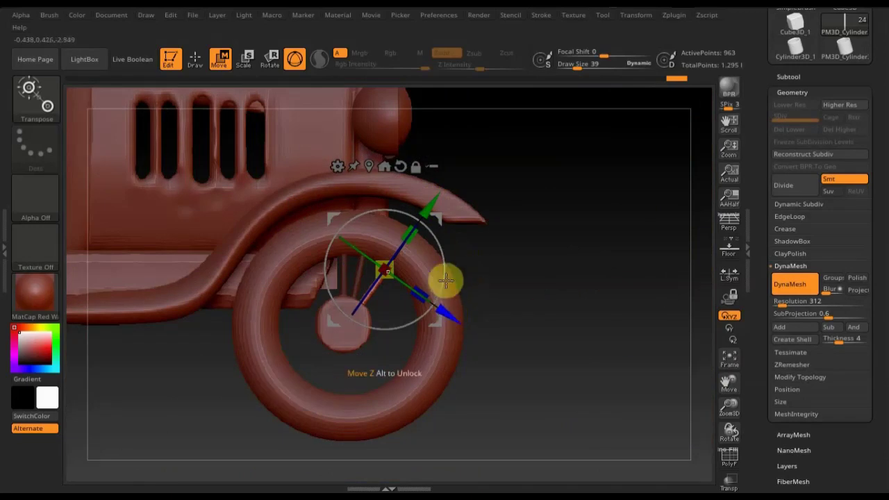
drag(437, 254, 442, 271)
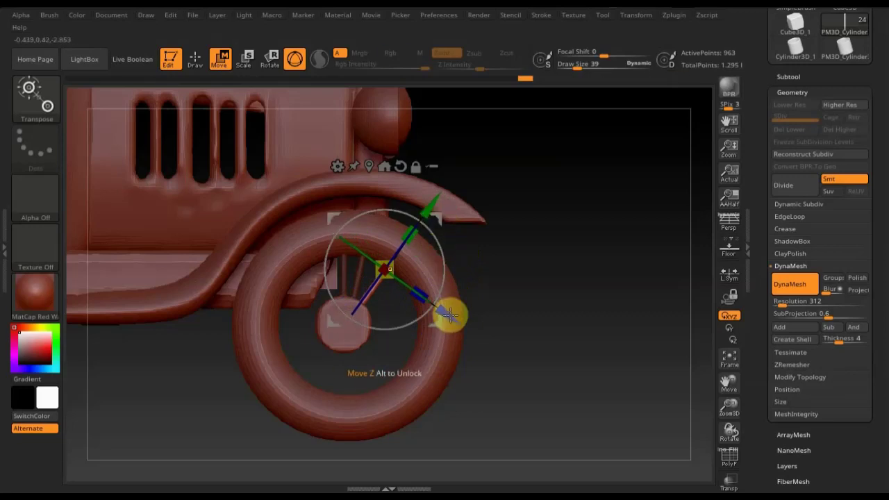
drag(450, 314, 460, 319)
drag(451, 253, 462, 298)
drag(422, 341, 429, 374)
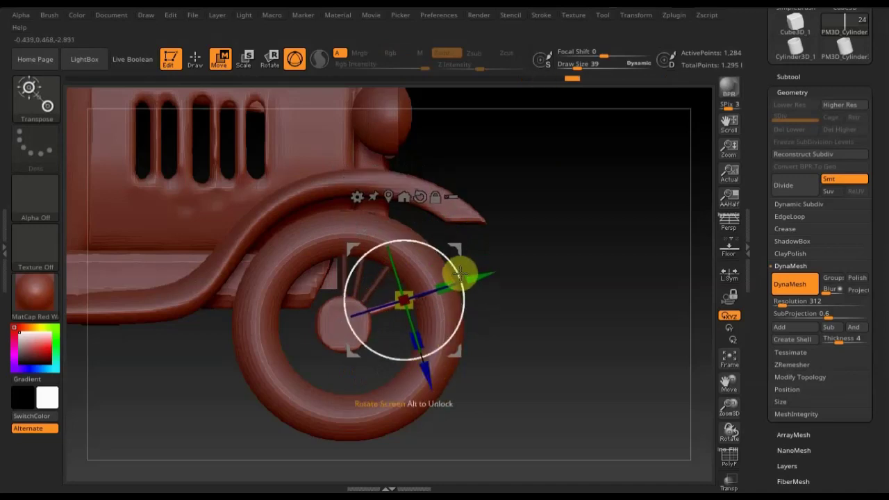
drag(437, 391, 433, 376)
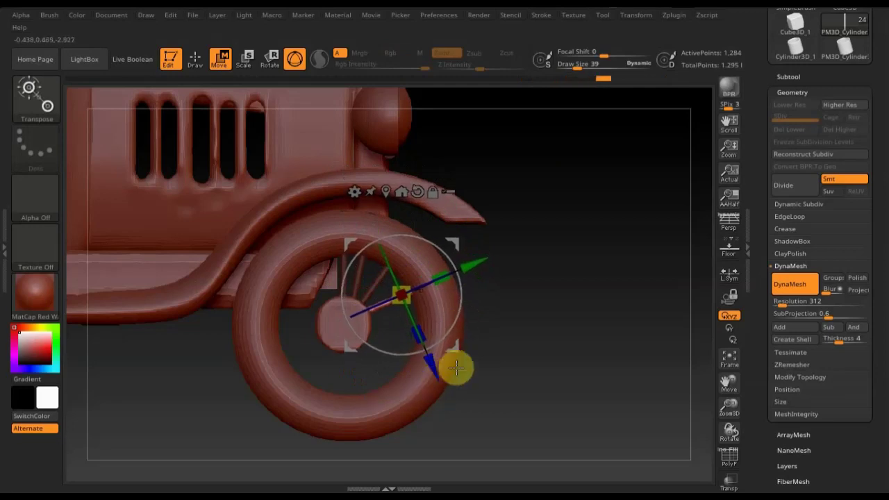
Lower the spokes and shift them down-left toward the hub
drag(475, 261, 472, 263)
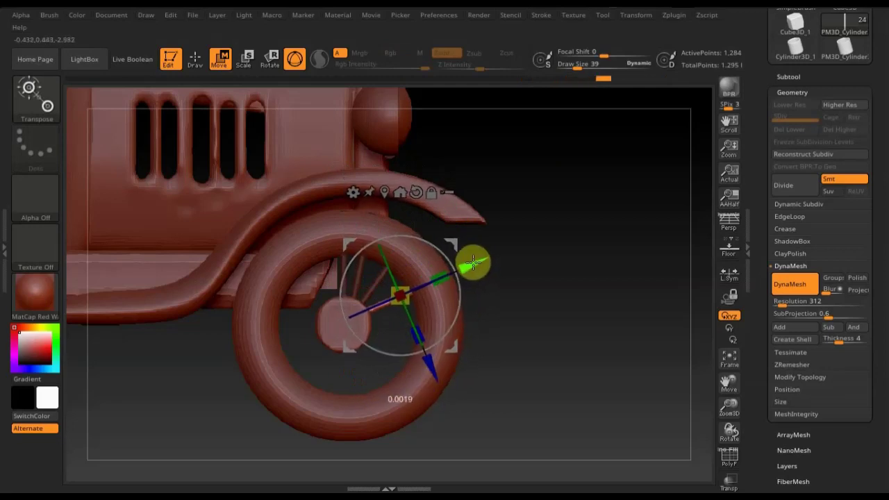
mouse_move(440, 370)
mouse_down()
mouse_move(432, 390)
mouse_move(461, 298)
mouse_move(402, 399)
mouse_move(413, 404)
mouse_up()
drag(447, 375, 461, 317)
drag(408, 402, 404, 419)
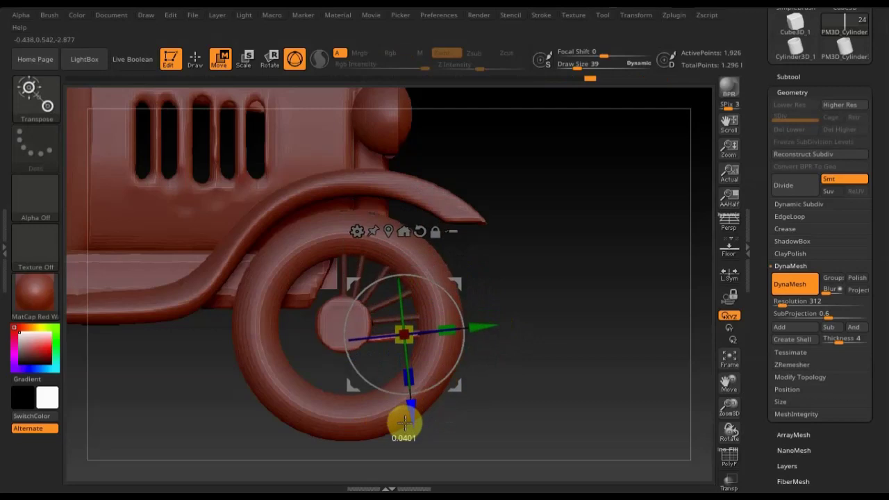
drag(396, 389, 387, 422)
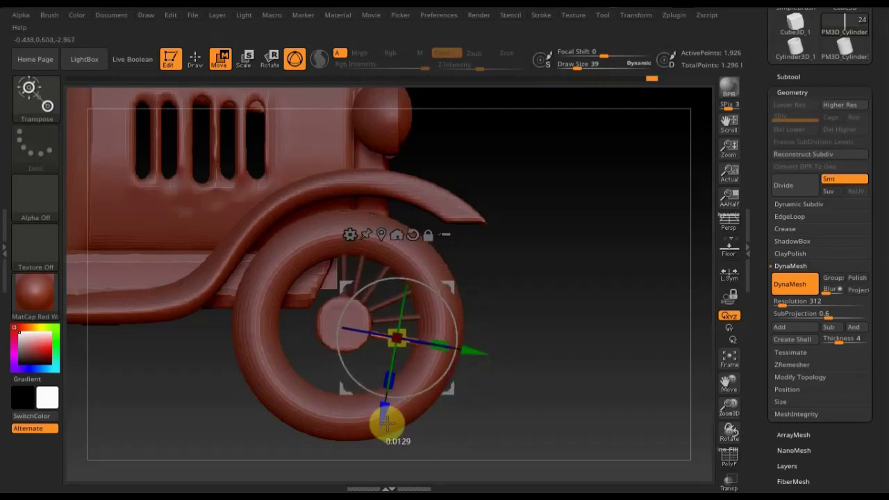
drag(438, 341, 445, 354)
drag(355, 425, 346, 433)
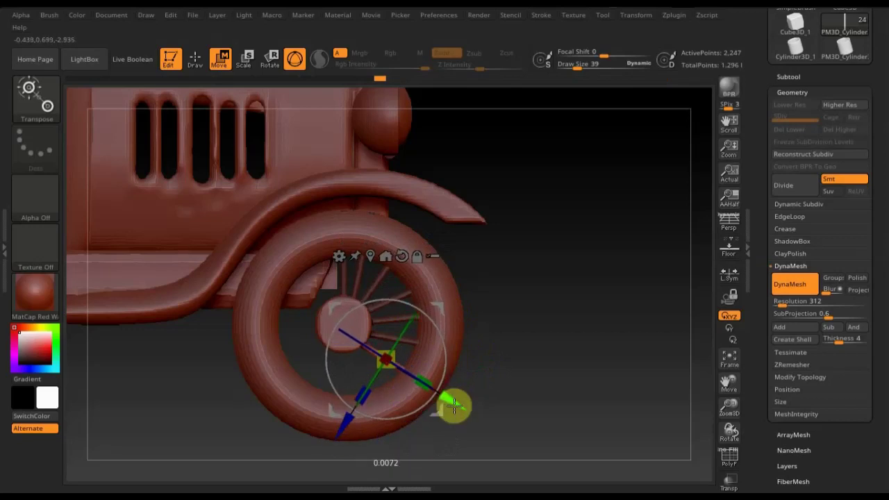
drag(343, 421, 330, 438)
Rotate the spokes into line with the hub and centre them inside the tyre
drag(437, 353, 437, 381)
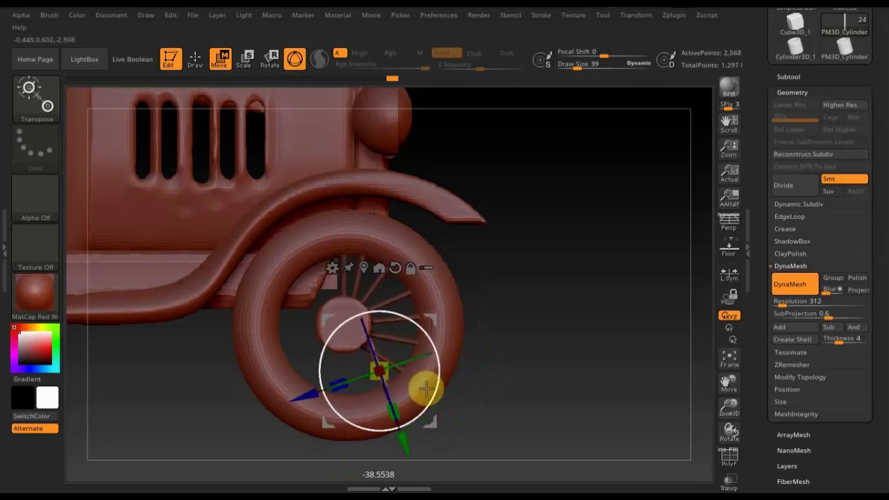
drag(298, 417, 292, 415)
drag(414, 355, 421, 351)
click(295, 428)
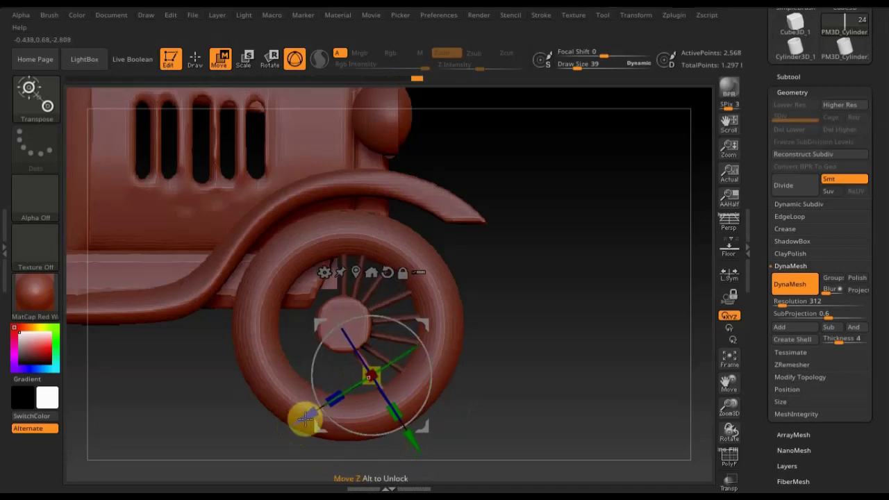
drag(405, 412, 294, 421)
mouse_move(405, 349)
mouse_down()
mouse_move(397, 377)
mouse_move(265, 397)
mouse_up()
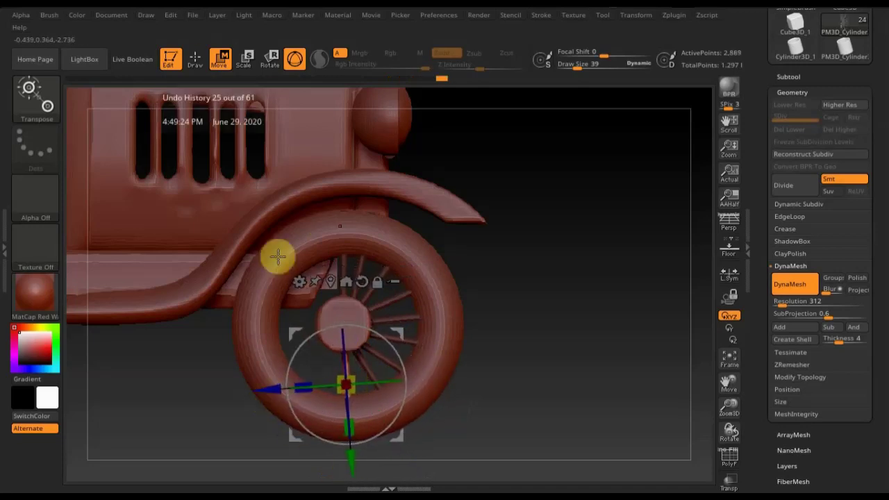
click(195, 58)
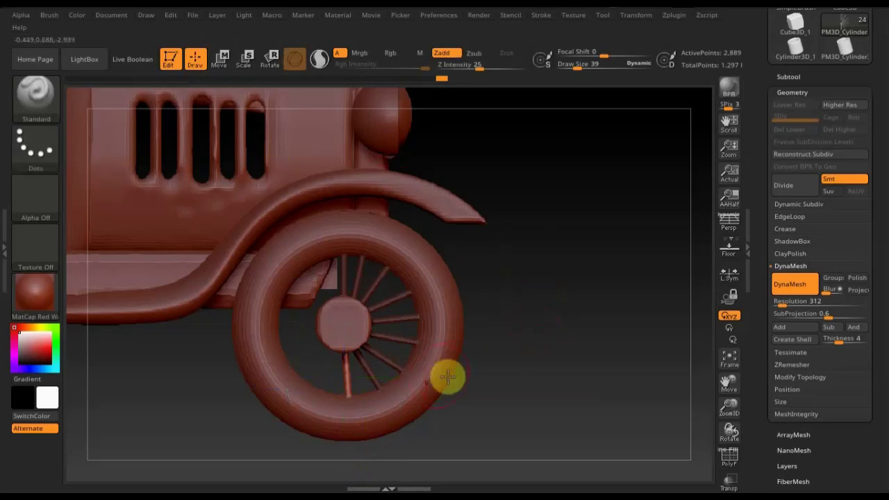
key(ctrl)
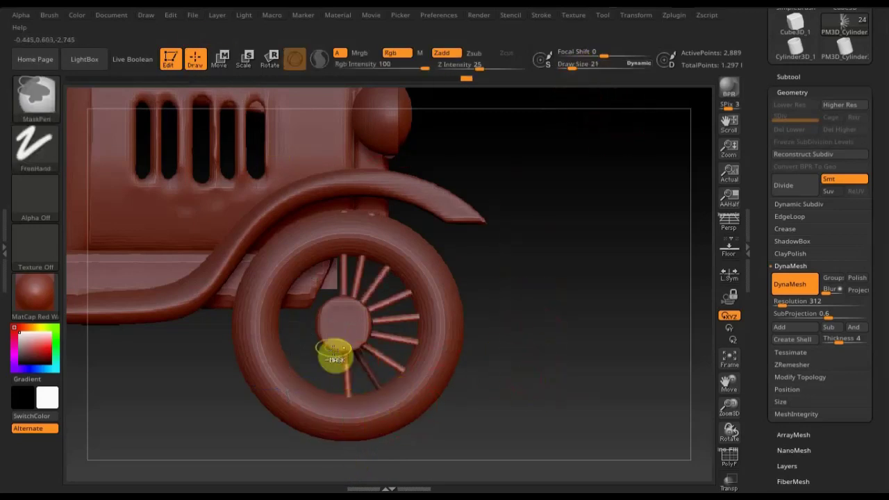
click(218, 60)
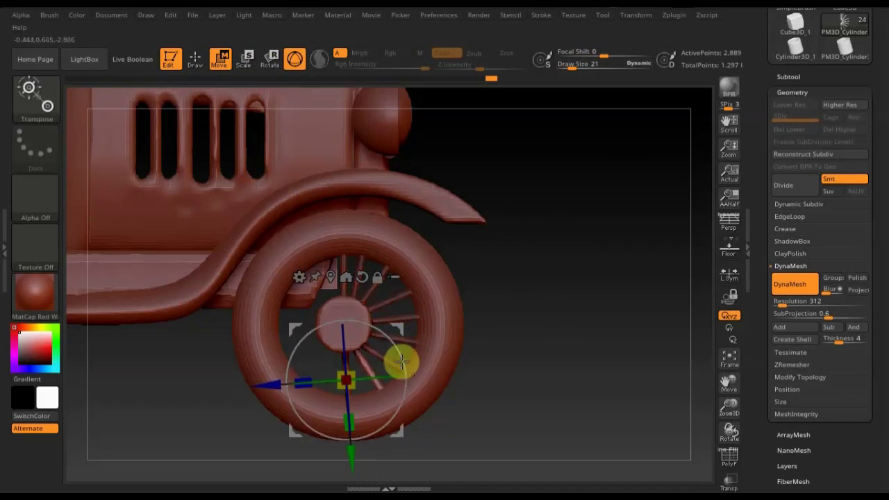
drag(401, 360, 396, 359)
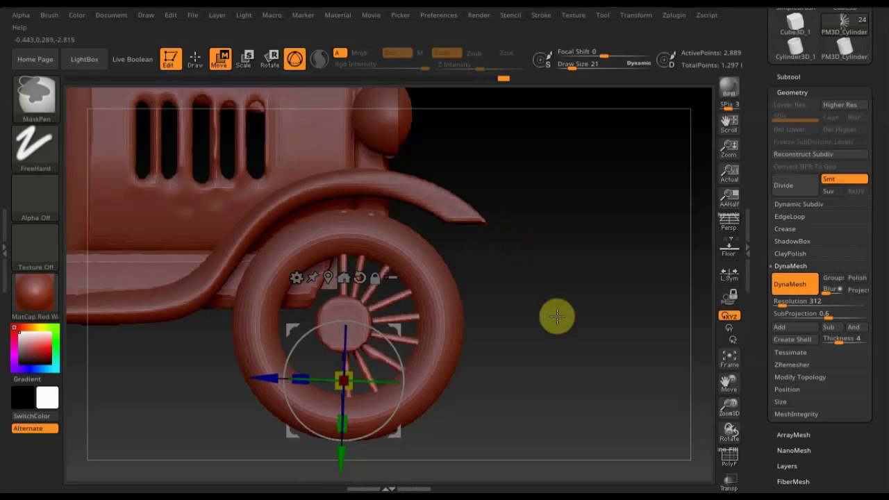
click(194, 60)
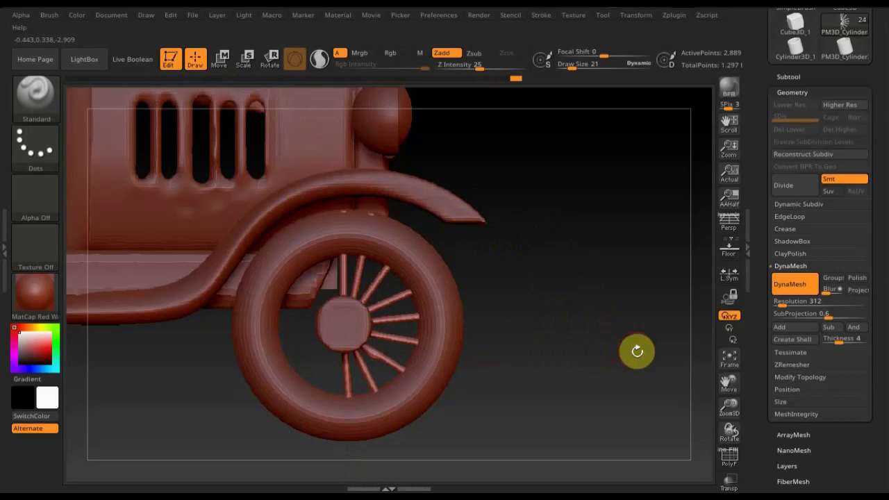
click(808, 377)
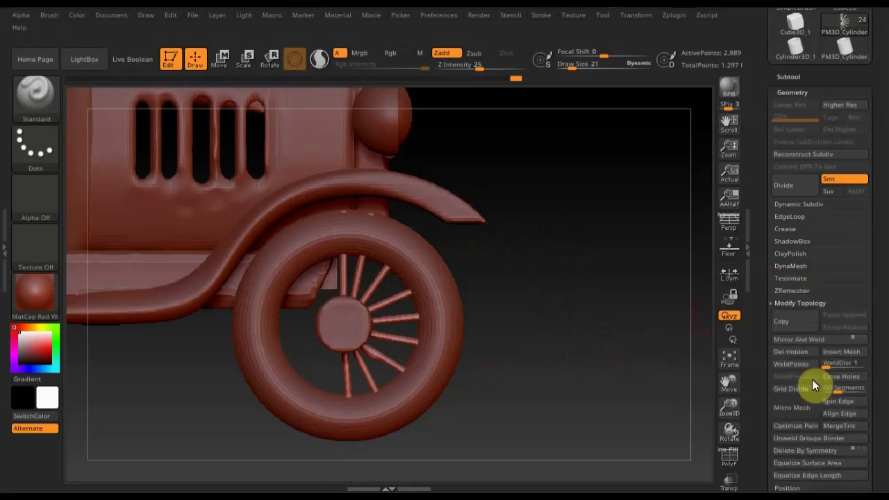
Apply Mirror And Weld to the spokes, undoing and reapplying to compare, reaching 5,778 points
click(861, 340)
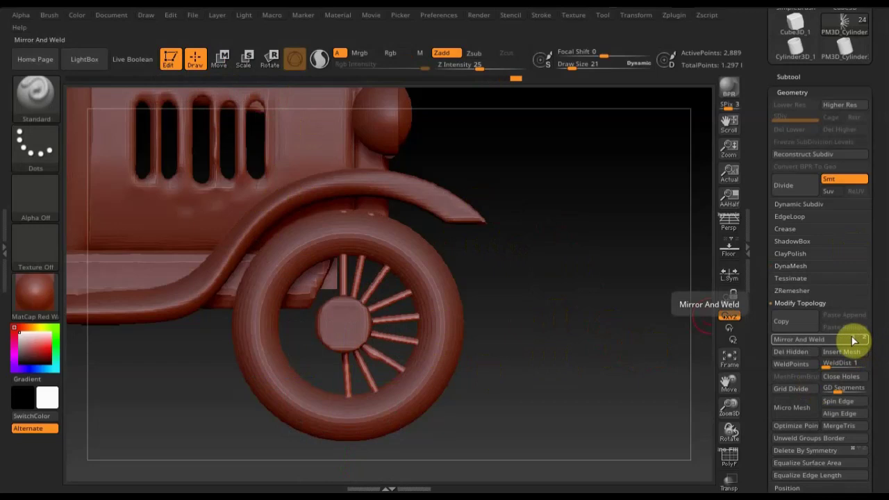
click(814, 340)
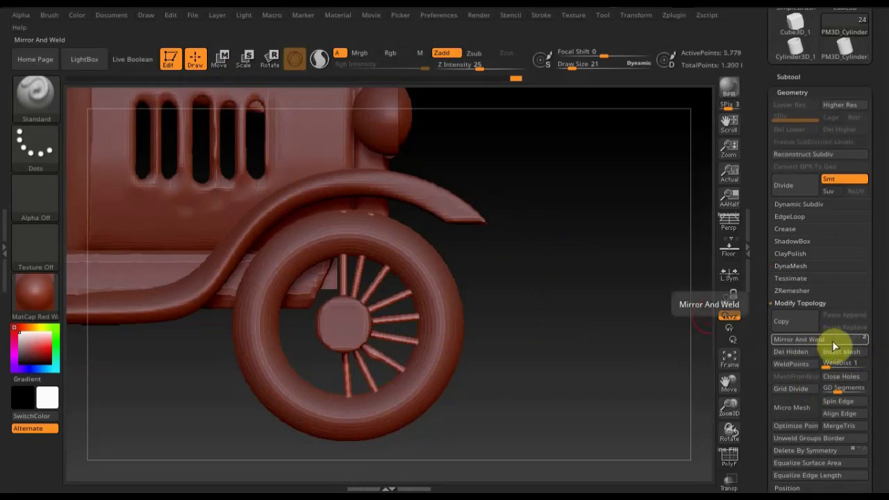
key(ctrl+z)
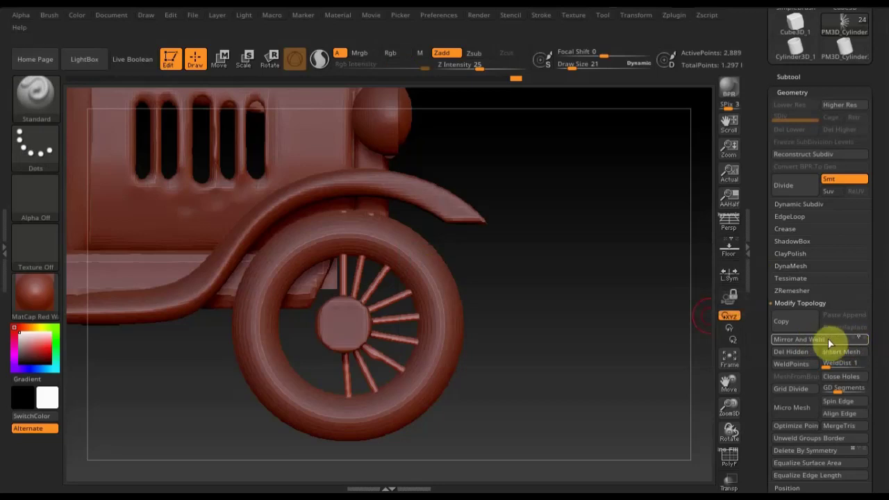
click(825, 341)
alt+drag(575, 368, 546, 214)
alt+drag(474, 285, 567, 324)
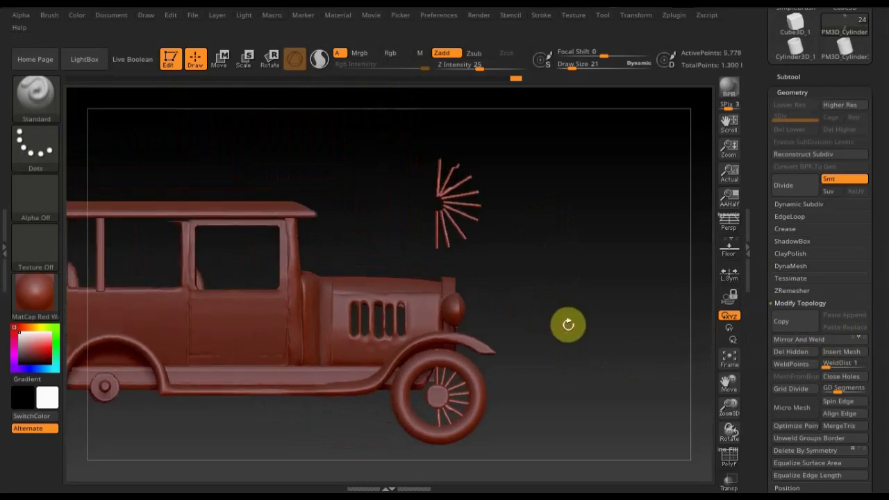
key(ctrl+z)
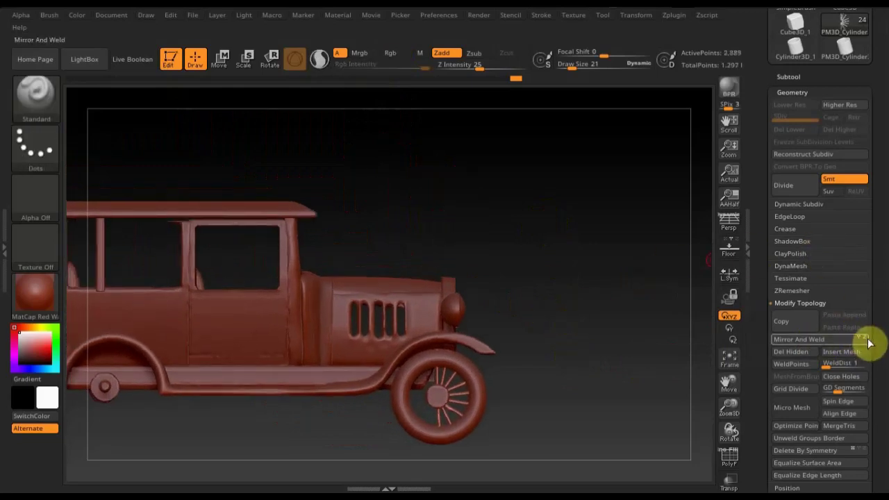
click(824, 343)
mouse_move(569, 373)
mouse_down()
mouse_move(665, 379)
mouse_move(670, 369)
mouse_move(585, 375)
mouse_move(634, 375)
mouse_move(654, 387)
mouse_move(654, 405)
mouse_move(615, 232)
mouse_move(471, 304)
mouse_up()
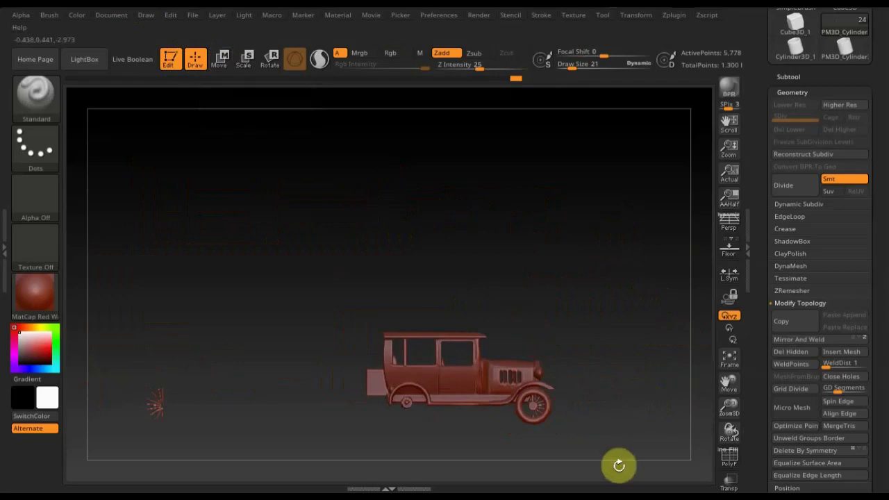
Raise the mirrored spoke set with the Move gizmo up toward the front wheel
key(ctrl)
click(222, 61)
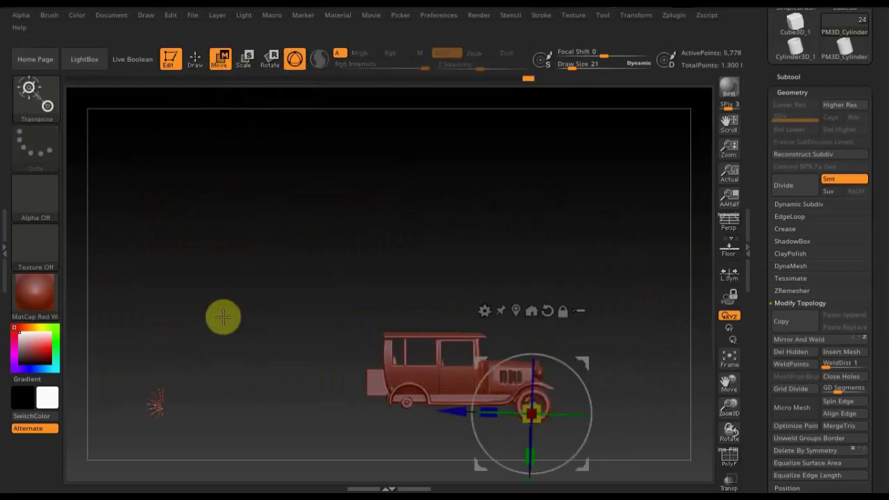
drag(452, 411, 685, 407)
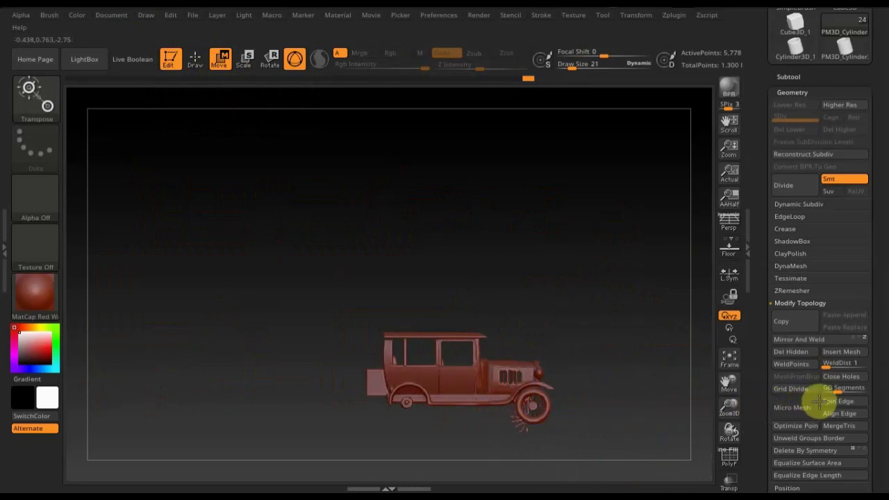
mouse_move(607, 331)
alt+mouse_down()
mouse_move(488, 161)
mouse_move(513, 349)
mouse_move(547, 356)
mouse_move(284, 390)
alt+mouse_up()
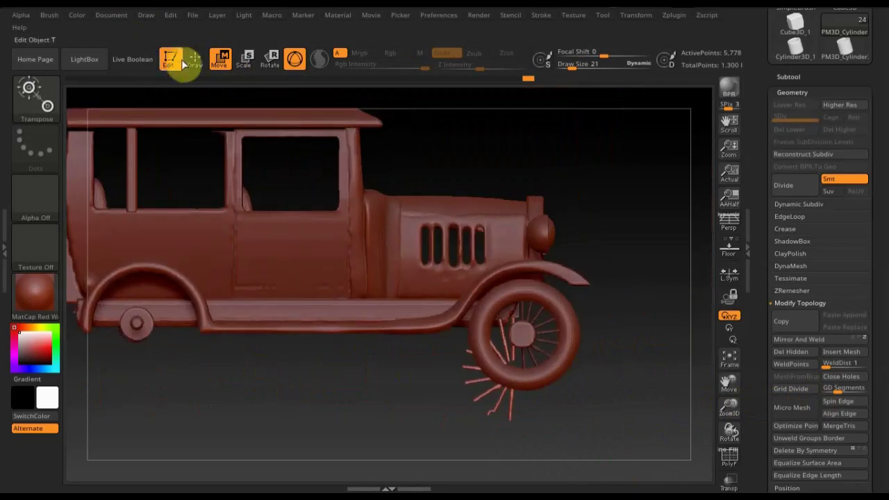
click(294, 60)
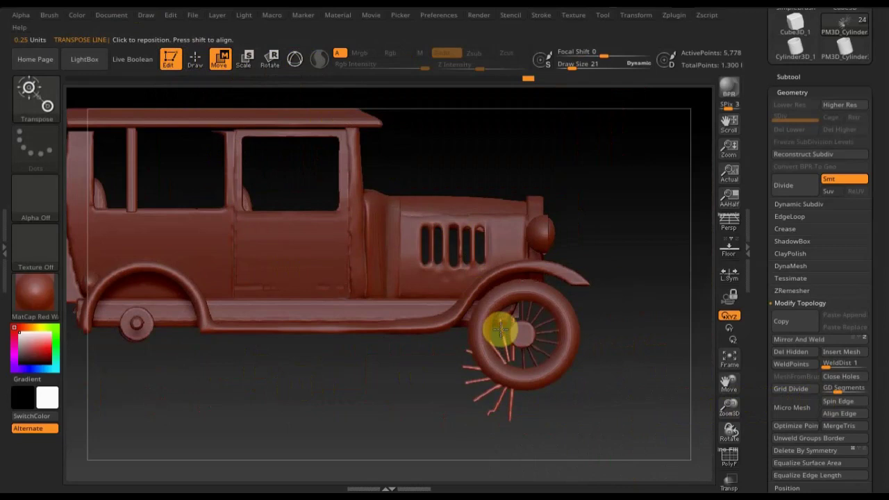
drag(510, 399, 502, 222)
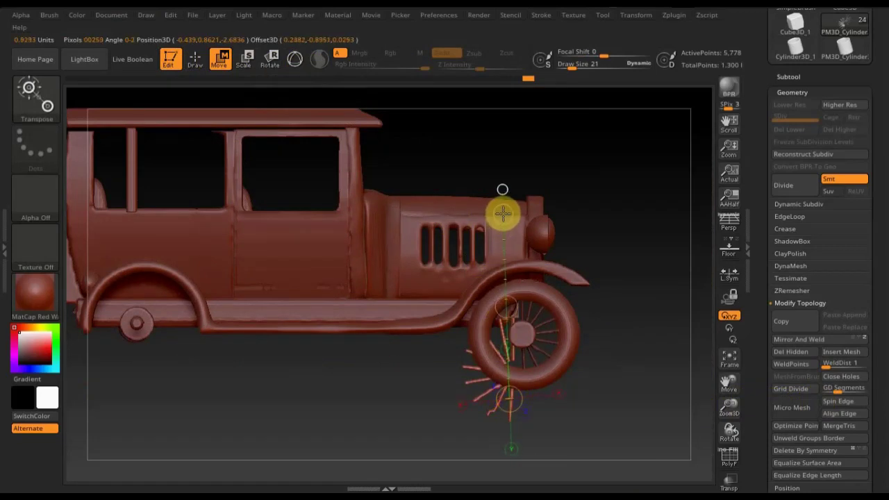
click(295, 60)
drag(509, 326, 514, 290)
Shift the spokes sideways along X and turn on Transp to check their fit
drag(432, 375, 439, 378)
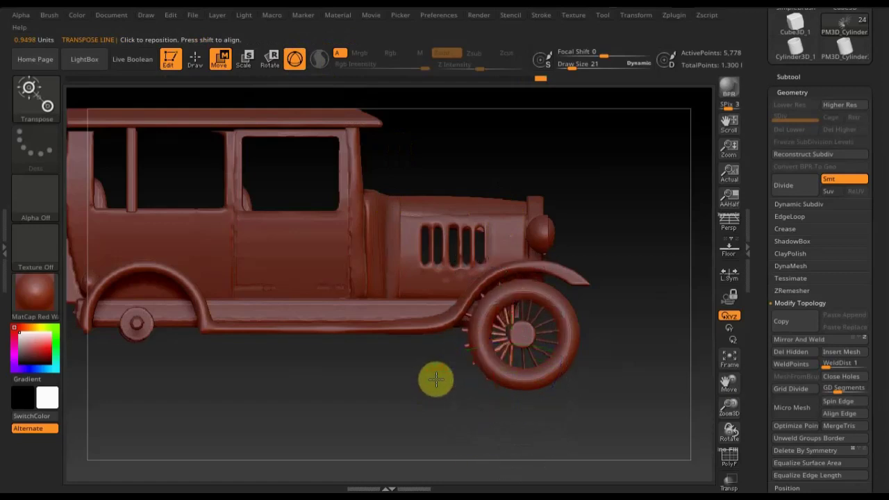
ctrl+shift+click(642, 357)
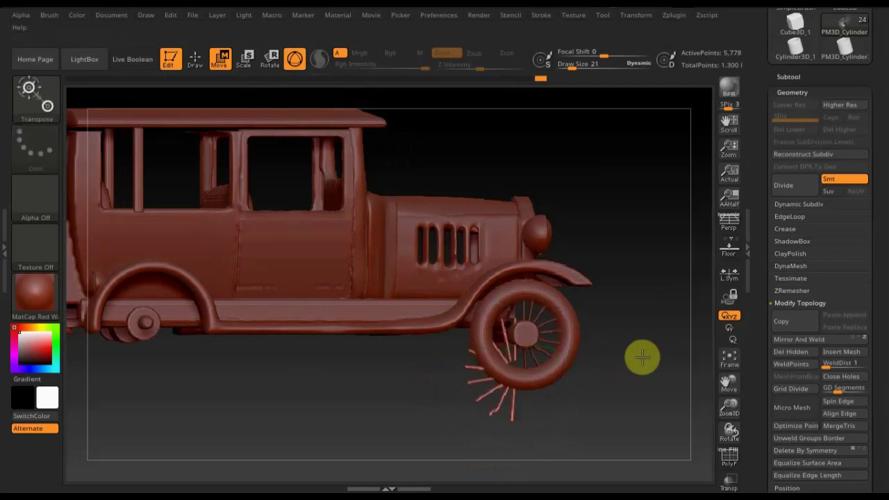
key(ctrl+z)
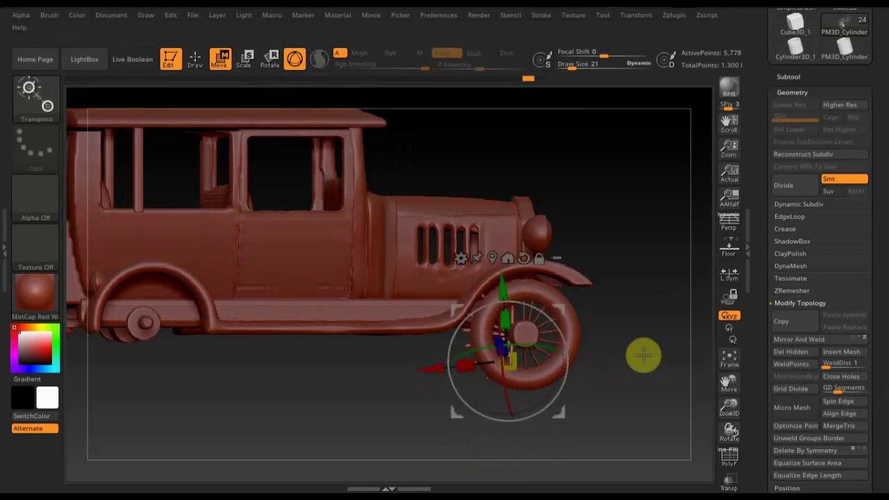
drag(424, 364, 431, 364)
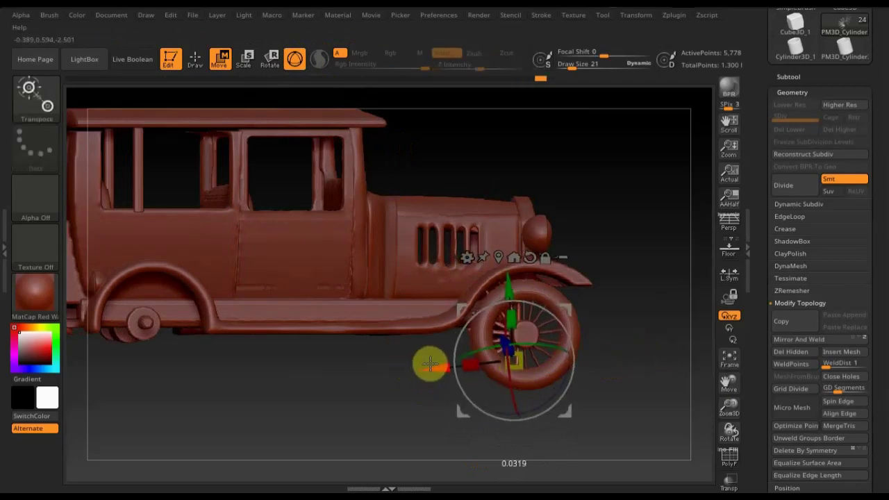
drag(432, 363, 434, 364)
mouse_move(679, 361)
mouse_down()
mouse_move(615, 363)
mouse_move(728, 437)
mouse_up()
click(729, 477)
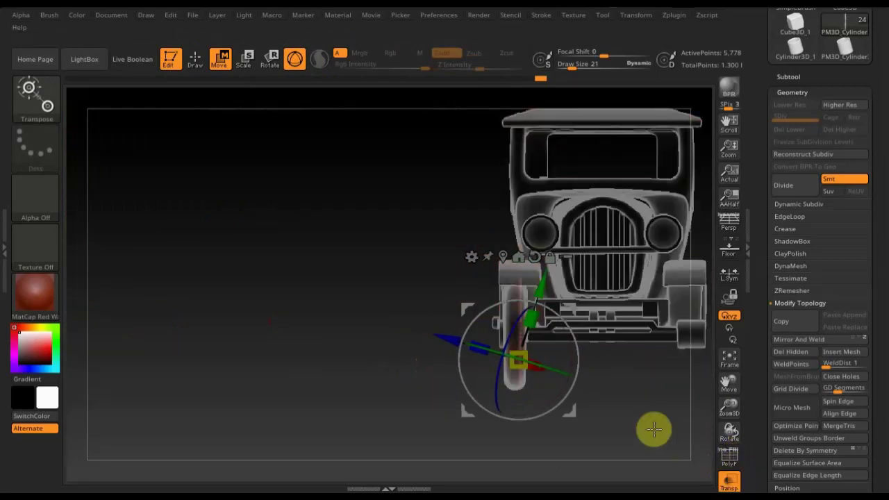
Move the mirrored spokes left along the X axis into the front wheel
alt+drag(625, 408, 648, 482)
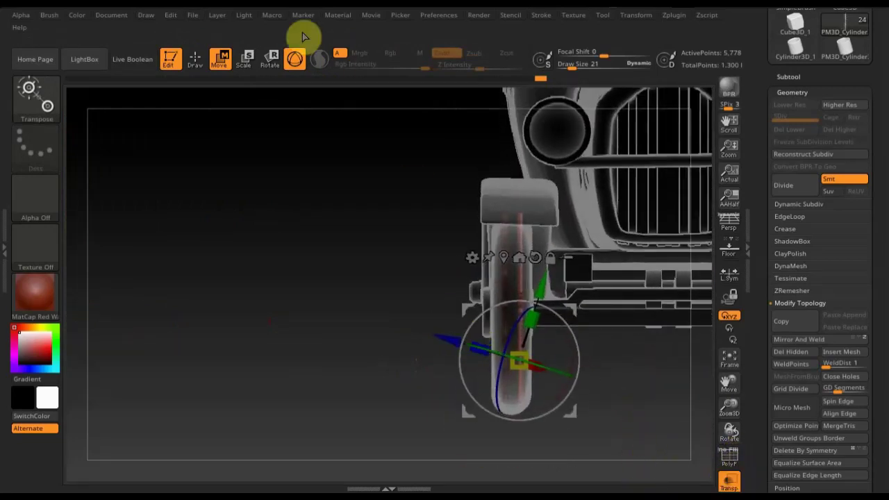
alt+drag(360, 278, 257, 163)
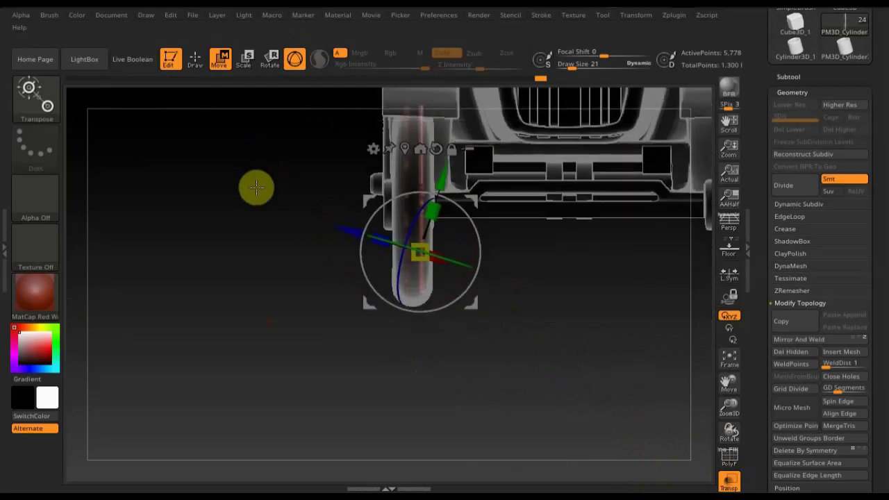
click(295, 59)
drag(404, 170, 408, 393)
click(294, 59)
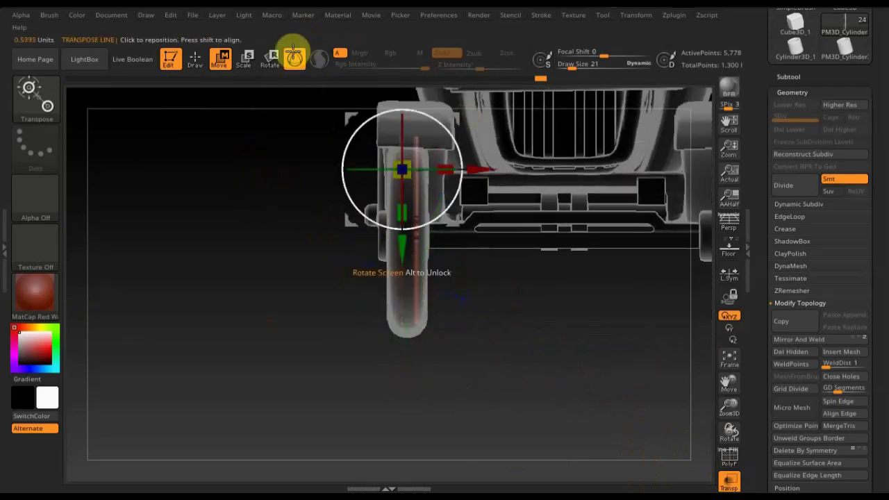
drag(481, 161, 470, 164)
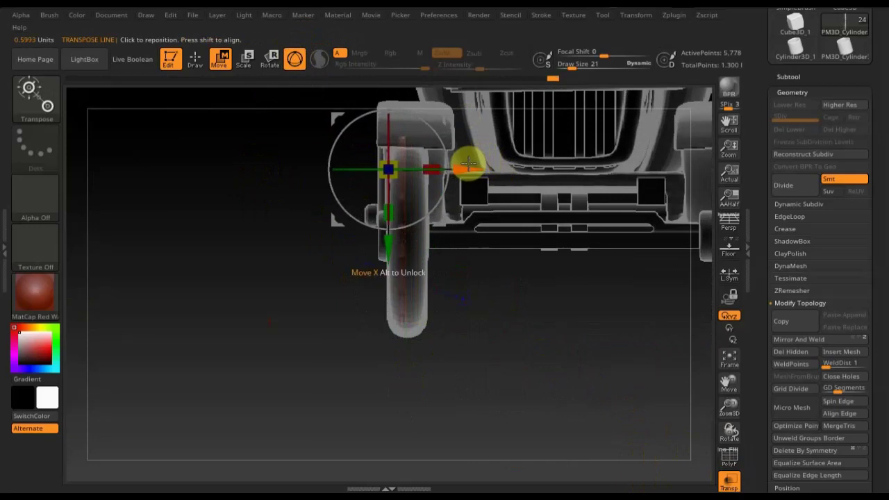
Scale the spokes down in side view to fit inside the tyre, then return to Draw
drag(519, 323, 582, 334)
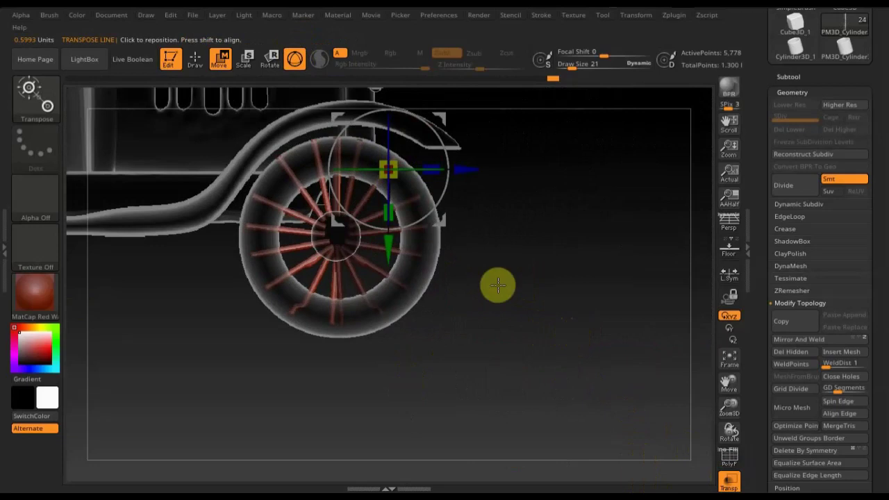
mouse_move(443, 159)
mouse_down()
mouse_move(446, 145)
mouse_move(470, 163)
mouse_move(463, 171)
mouse_up()
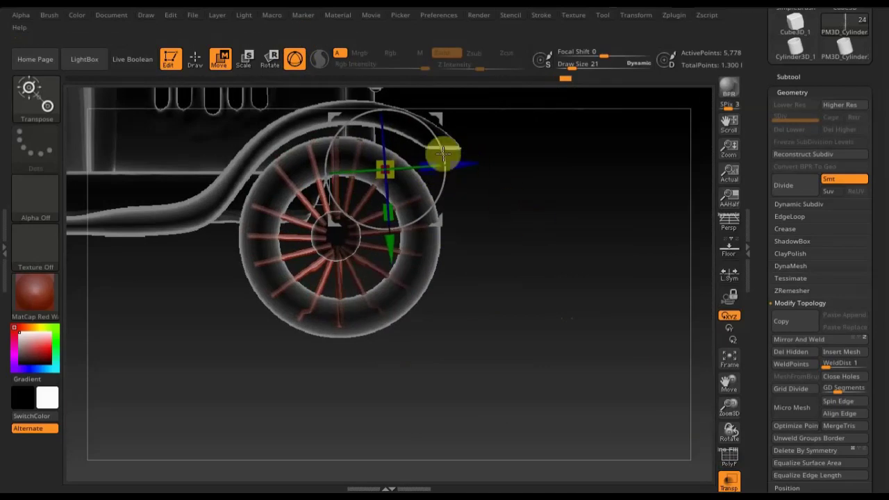
click(195, 60)
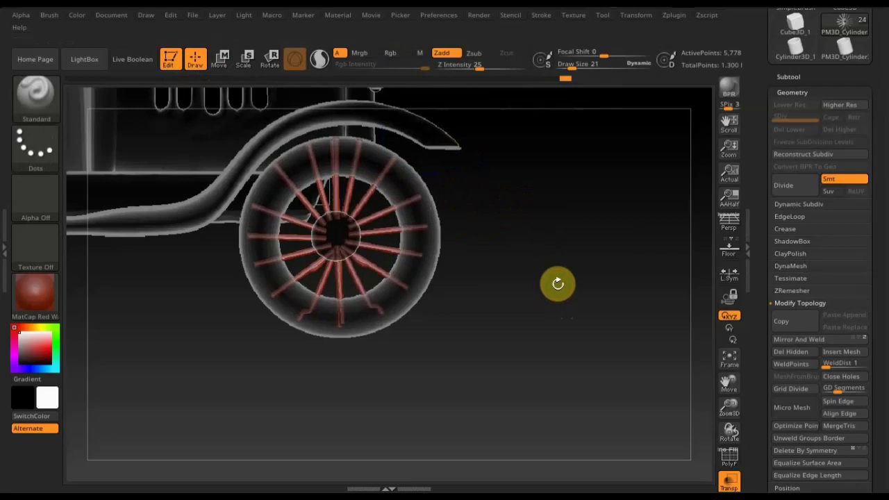
Turn off Transp, zoom out, and select the PM3D_Ring3D1 tyre subtool
click(726, 483)
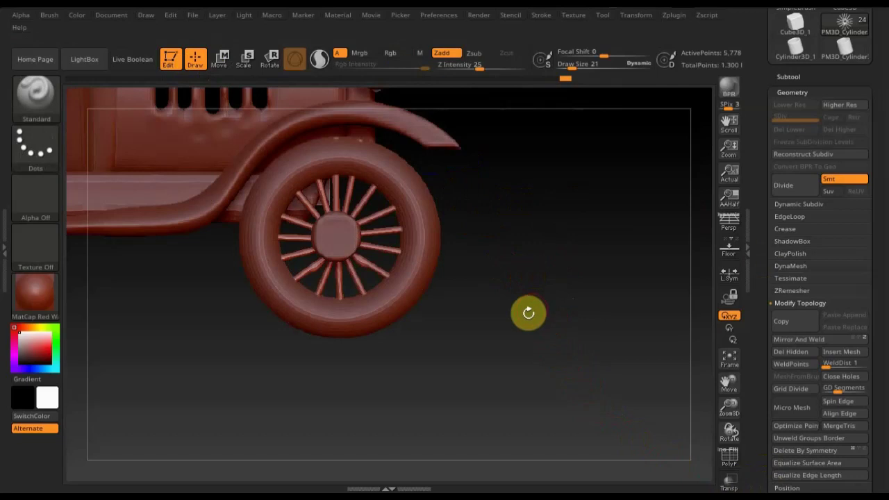
mouse_move(526, 318)
alt+mouse_down()
mouse_move(546, 299)
mouse_move(532, 280)
mouse_move(555, 337)
mouse_move(549, 329)
alt+mouse_up()
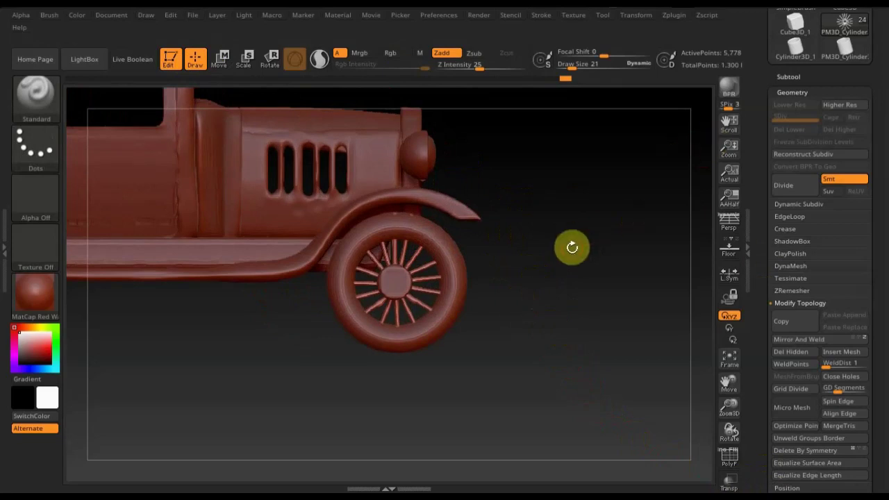
key(F1)
click(692, 379)
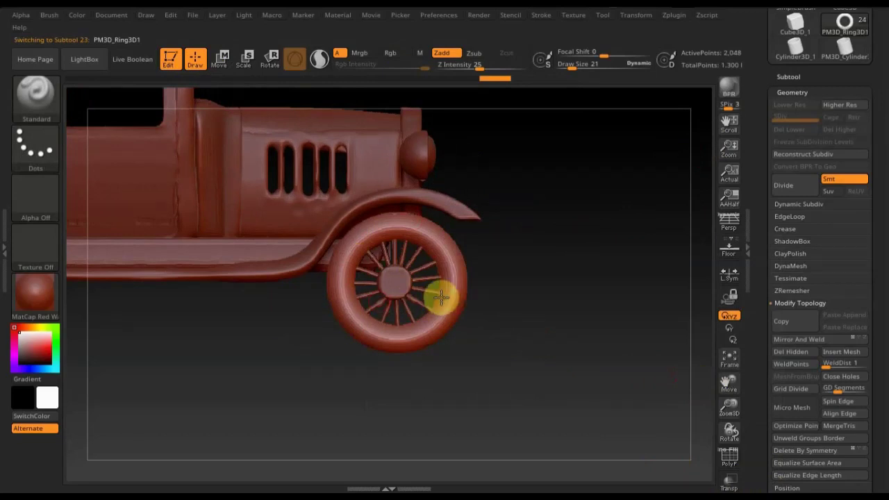
Subdivide the tyre ring to 8,192 points and pick the Circle stroke for MaskPen
key(ctrl)
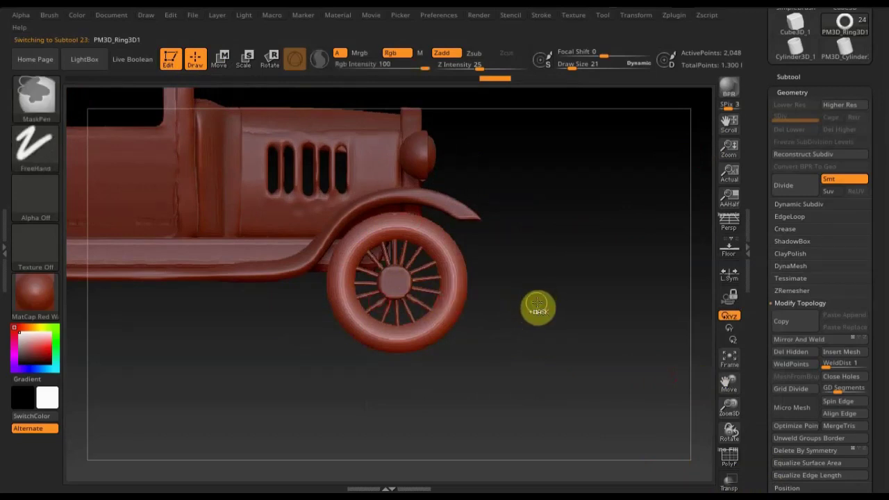
key(ctrl+d)
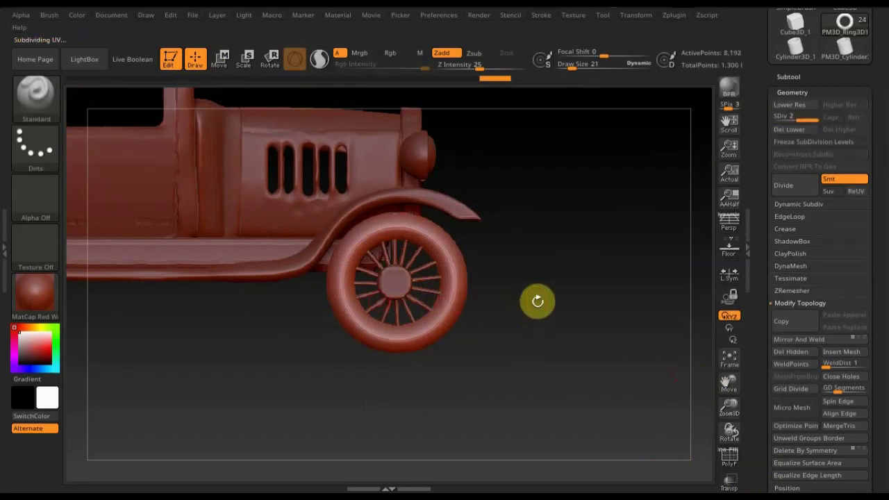
ctrl+click(27, 142)
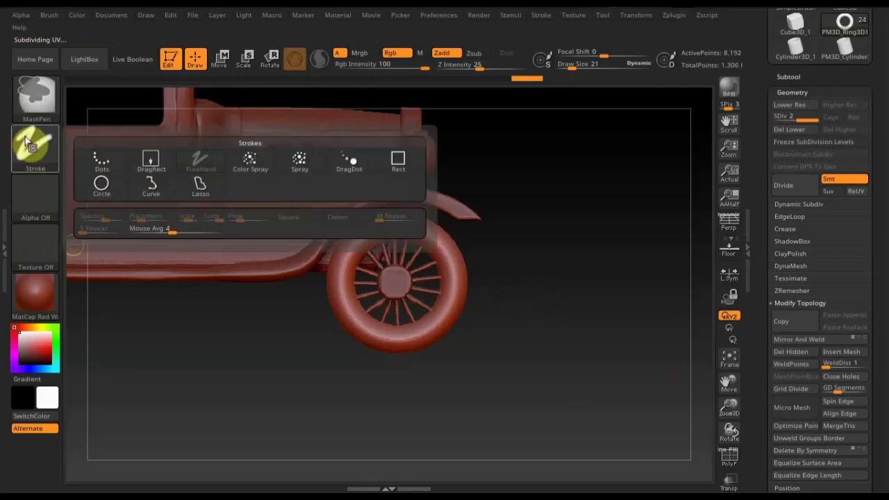
click(102, 183)
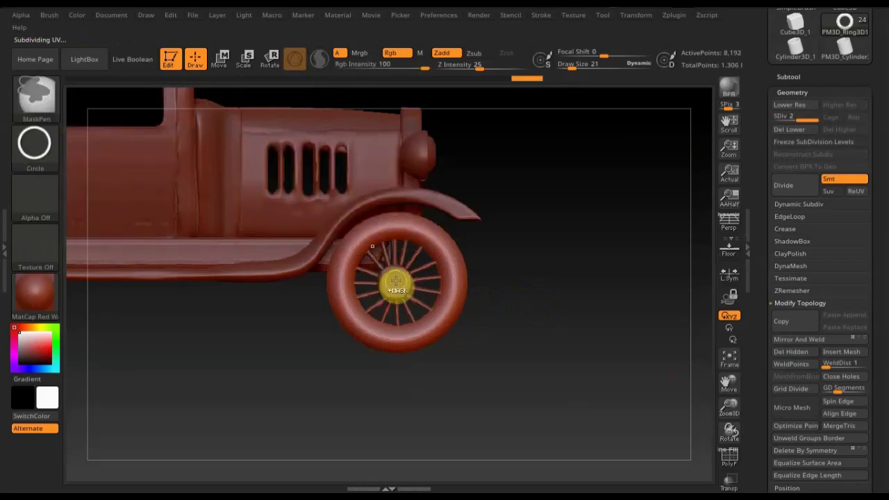
Draw a circular mask across the wheel, then clear it
mouse_move(393, 281)
ctrl+mouse_down()
mouse_move(493, 382)
mouse_move(450, 337)
ctrl+mouse_up()
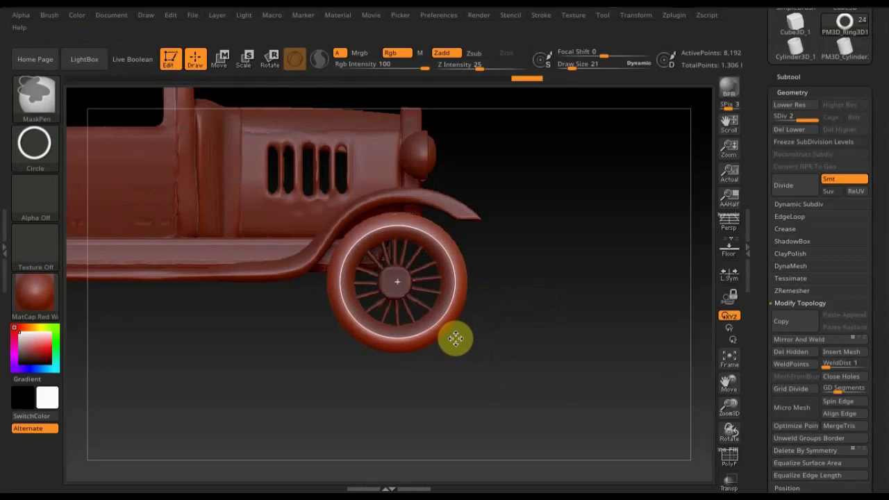
ctrl+drag(455, 338, 458, 337)
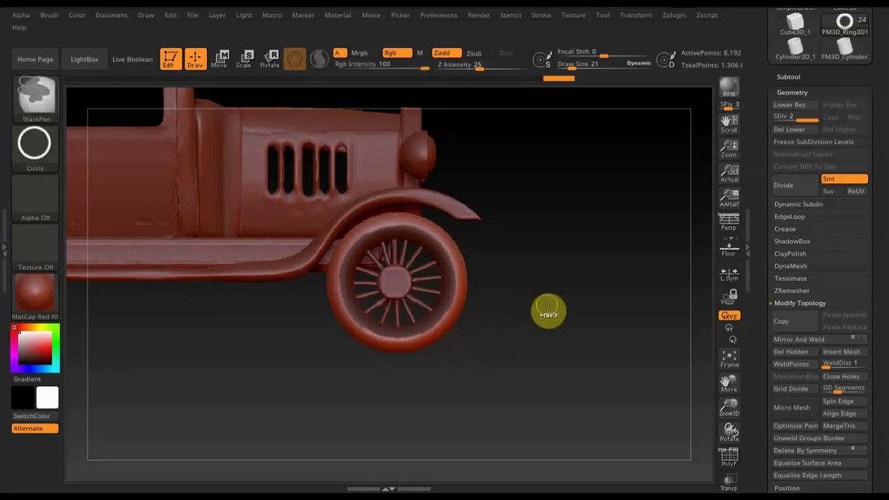
ctrl+drag(548, 310, 548, 307)
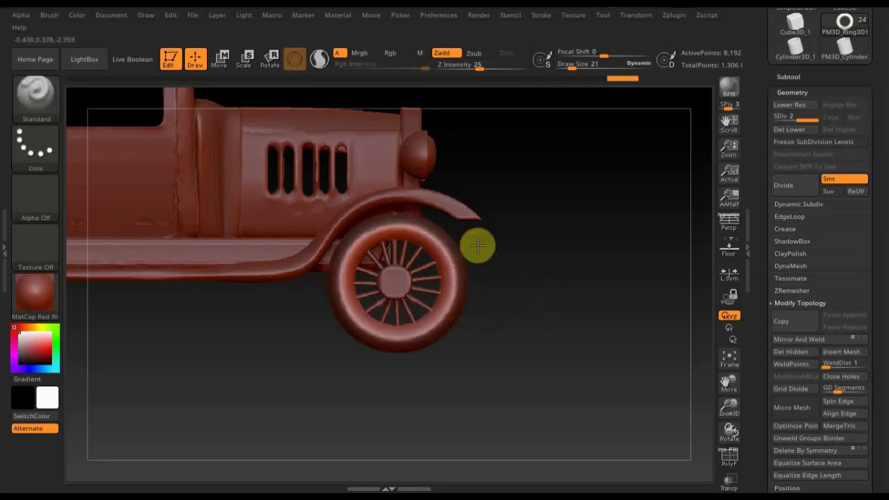
drag(551, 313, 507, 318)
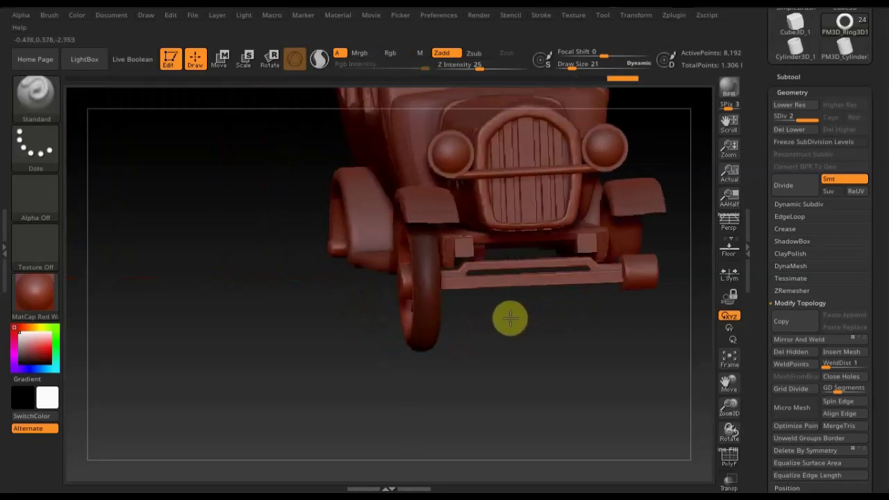
Stretch the tyre ring to about 1.21 along its width with the gizmo, then clear its mask
click(230, 64)
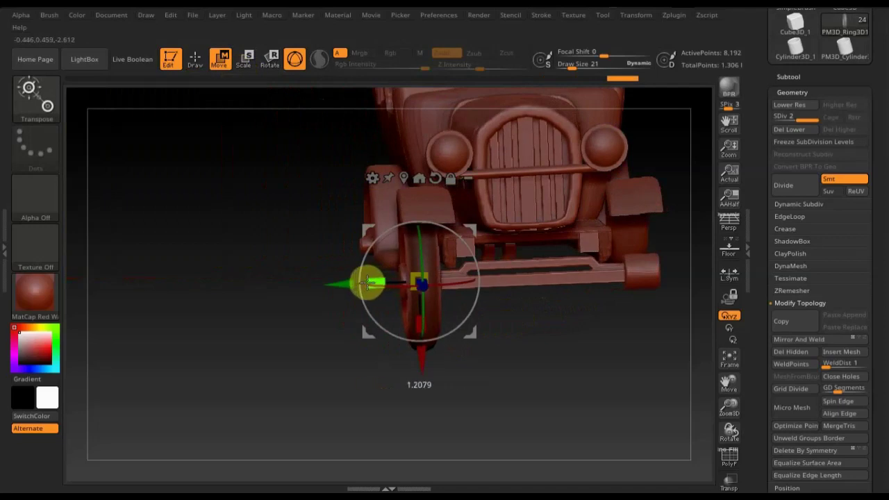
drag(548, 412, 583, 412)
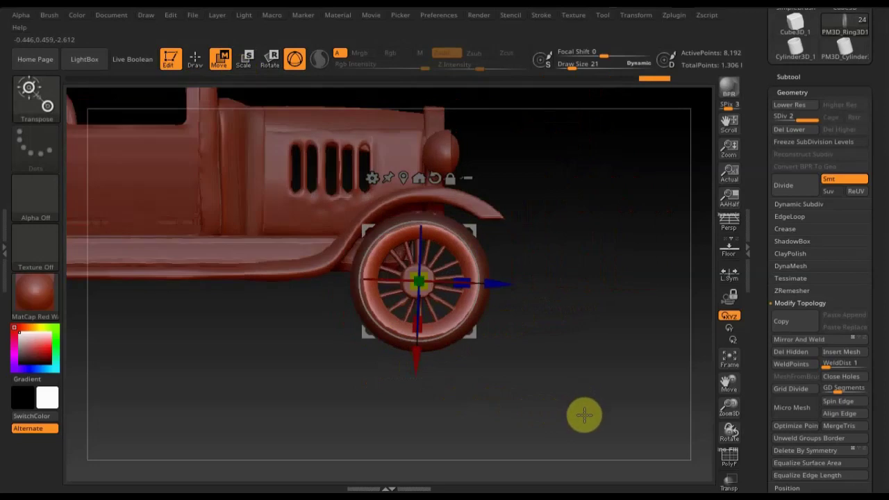
key(ctrl)
ctrl+click(589, 370)
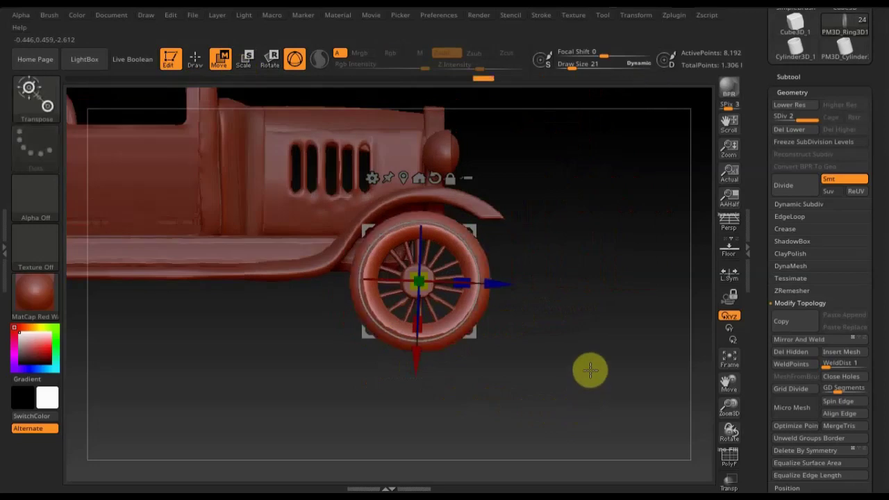
click(197, 61)
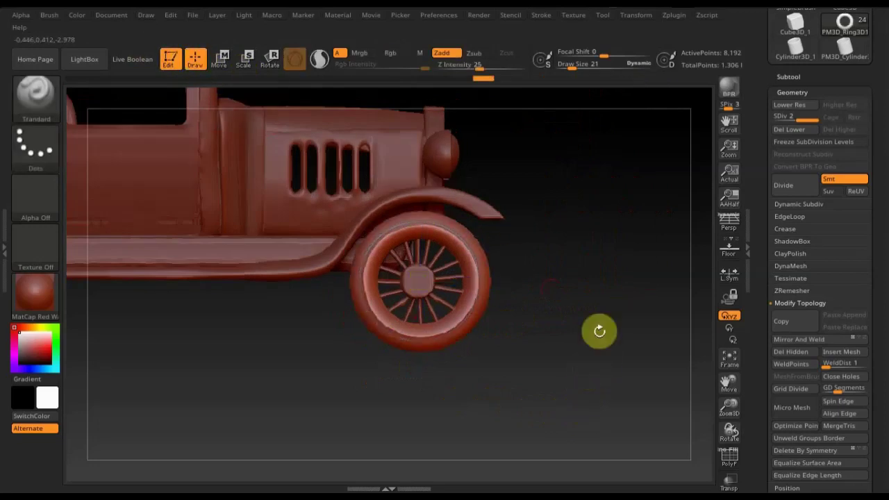
click(731, 480)
click(730, 480)
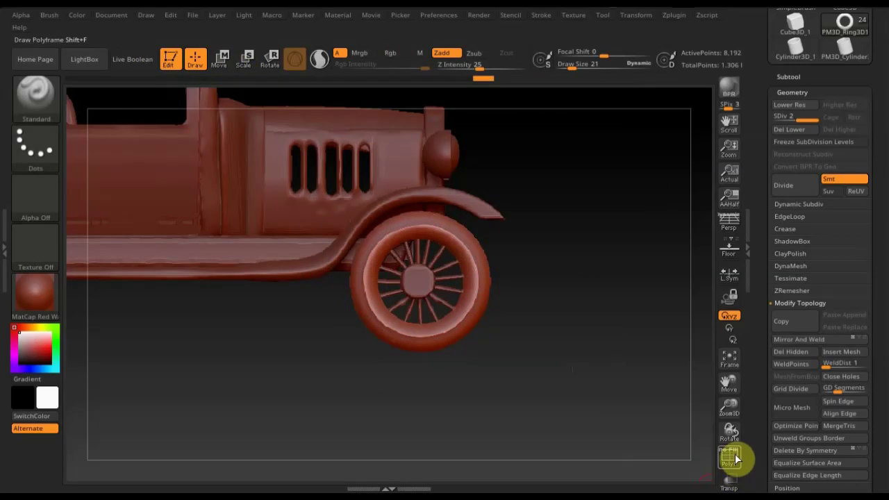
click(730, 458)
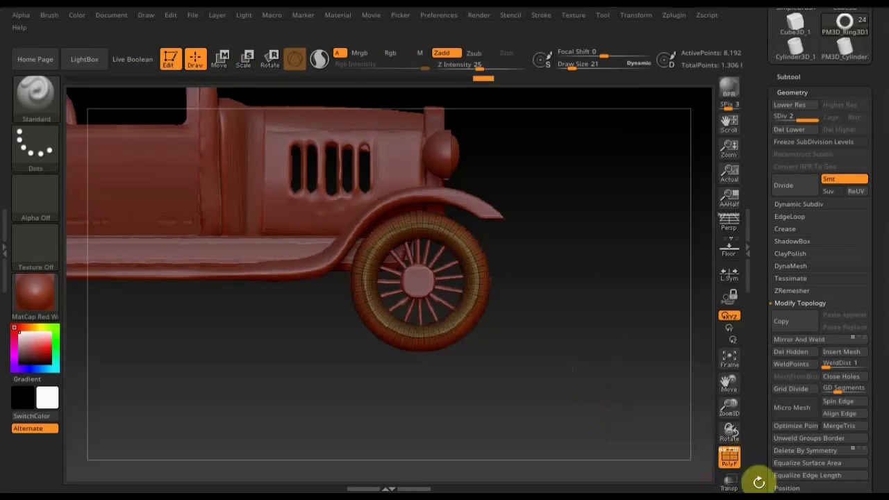
key(ctrl+shift)
ctrl+shift+click(463, 298)
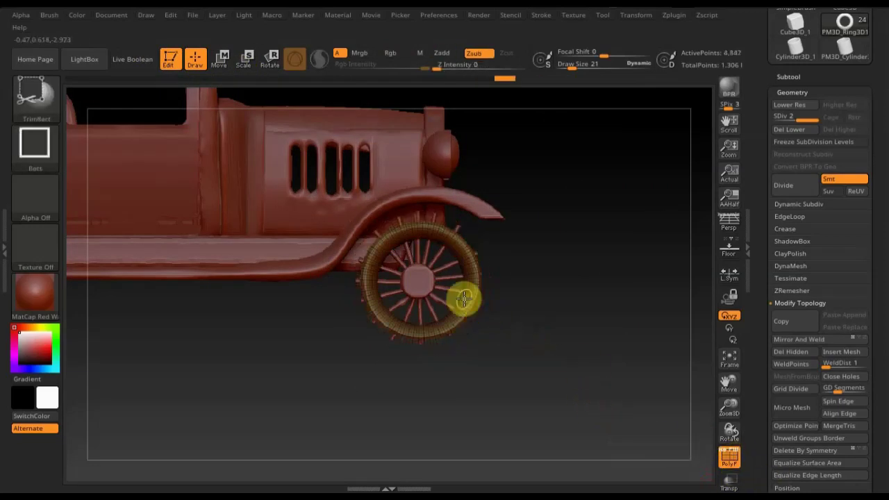
ctrl+shift+click(545, 386)
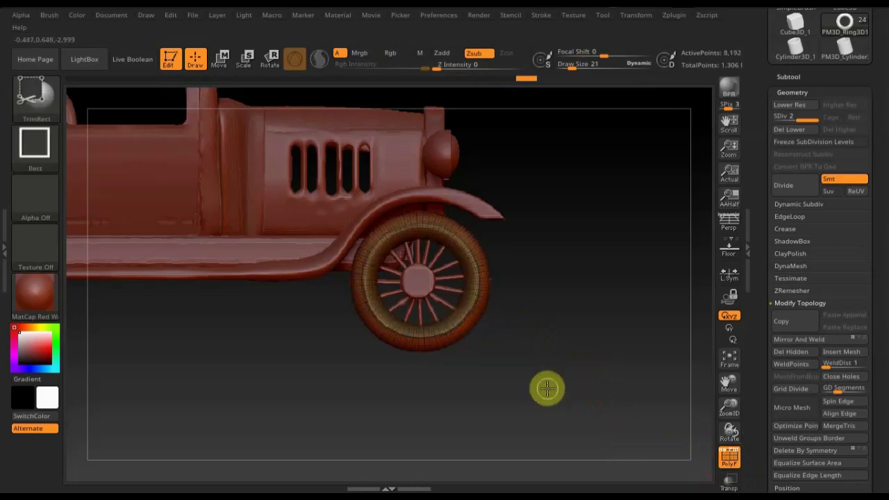
click(729, 457)
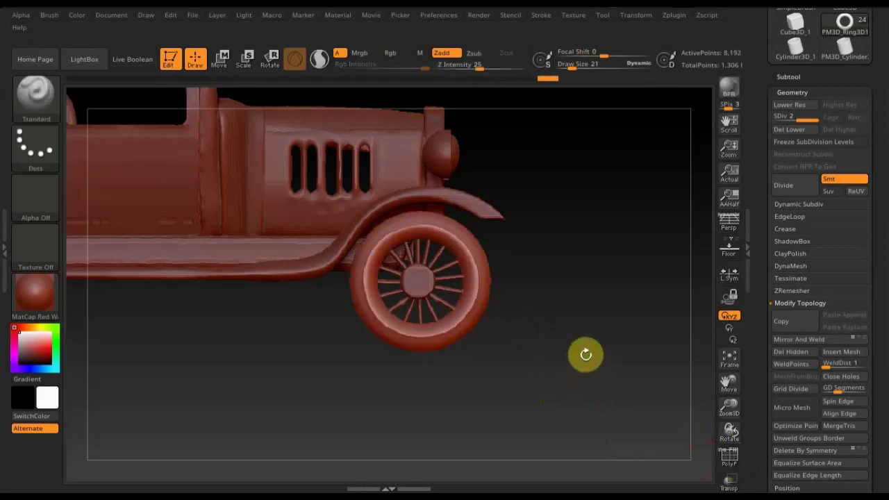
Drop the tyre ring to its lowest subdivision and list subtools PM3D_Ring3D1 and PM3D_Cylinder3D1_3
mouse_move(600, 356)
mouse_down()
mouse_move(531, 366)
mouse_move(590, 371)
mouse_move(563, 229)
mouse_up()
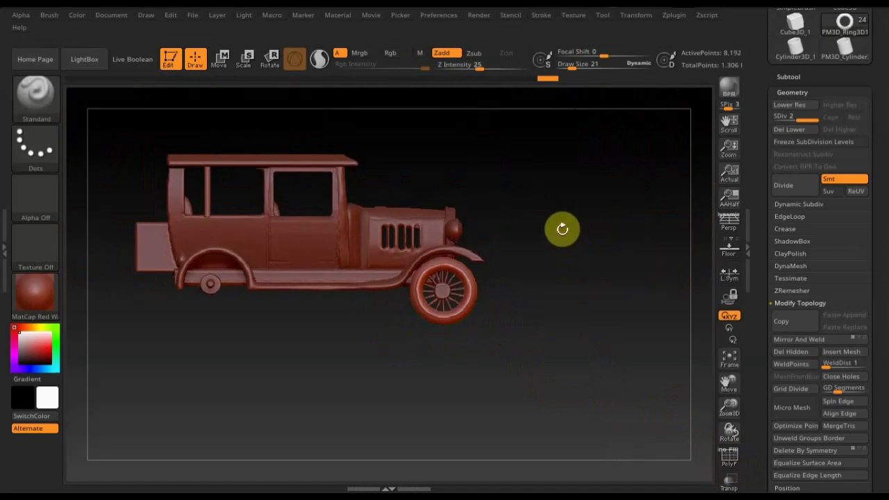
click(790, 105)
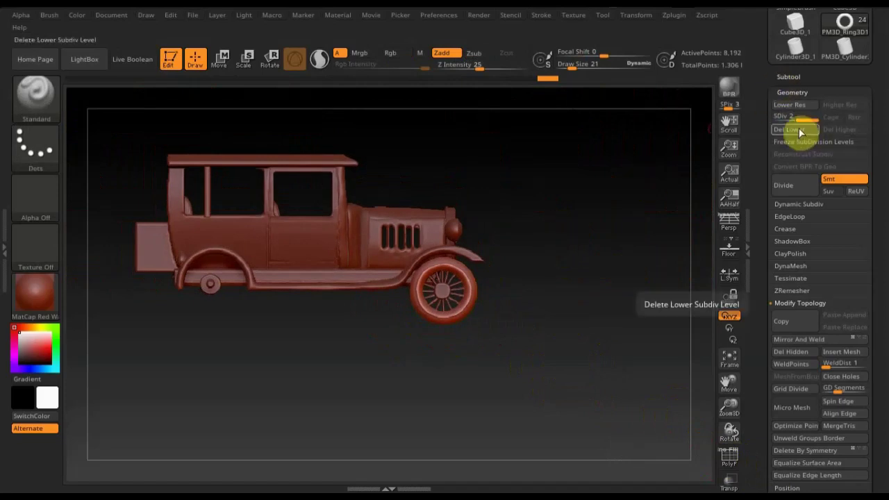
click(790, 78)
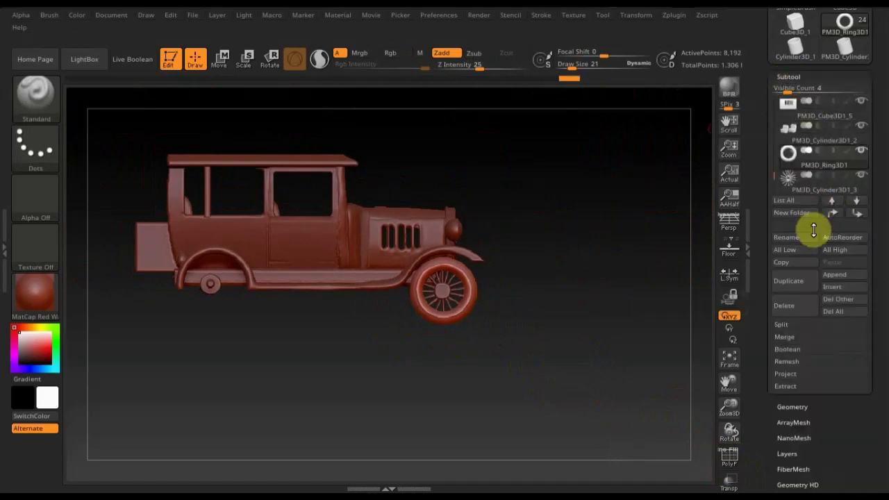
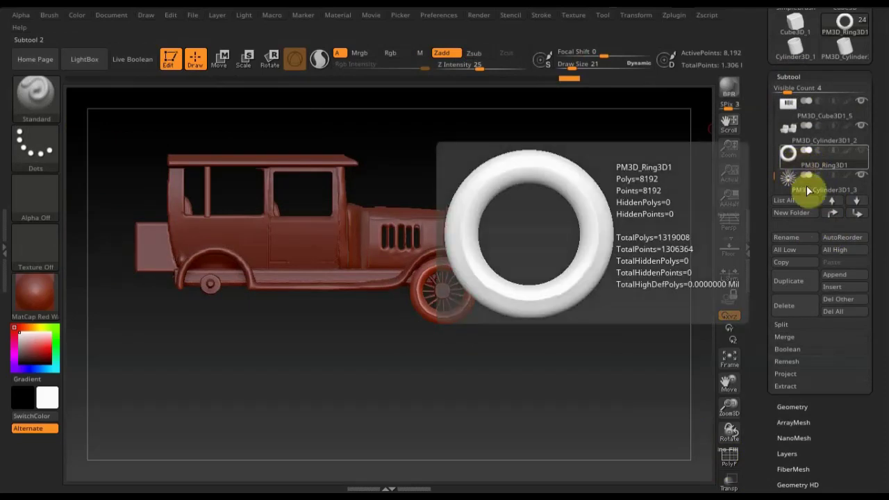
Apply Mirror And Weld twice to the ring subtool, orbiting the car between applications
click(792, 407)
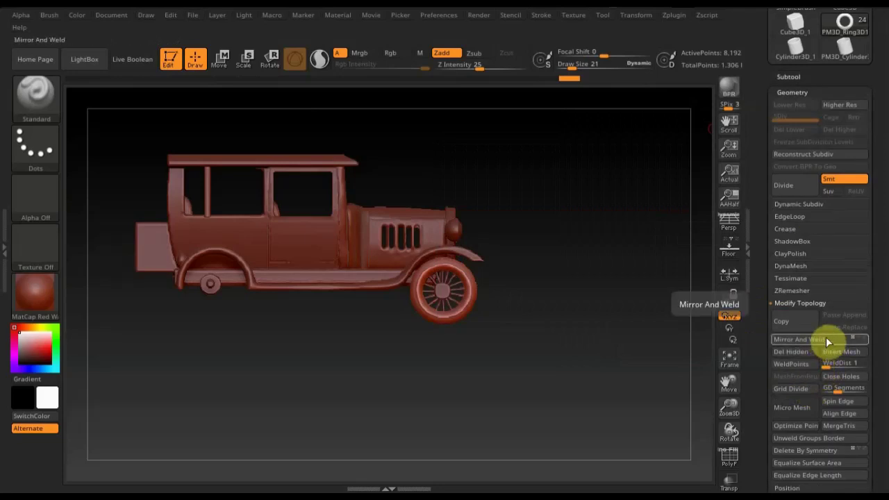
click(819, 337)
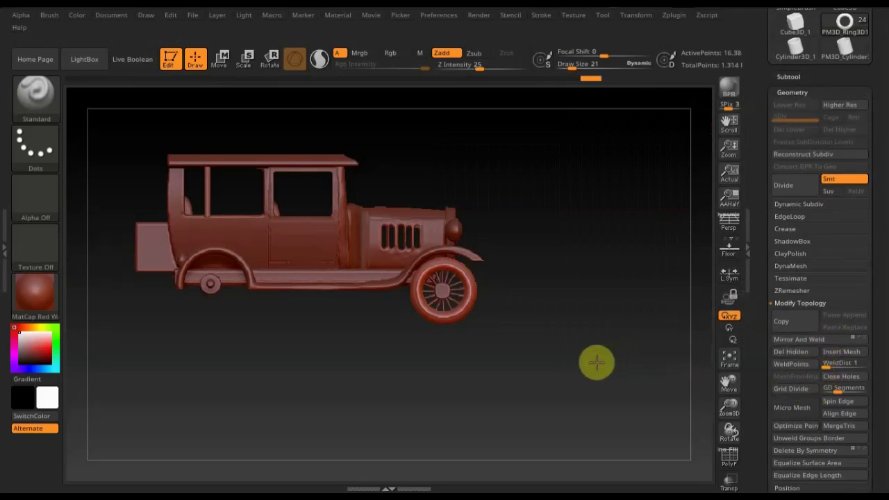
drag(595, 361, 583, 362)
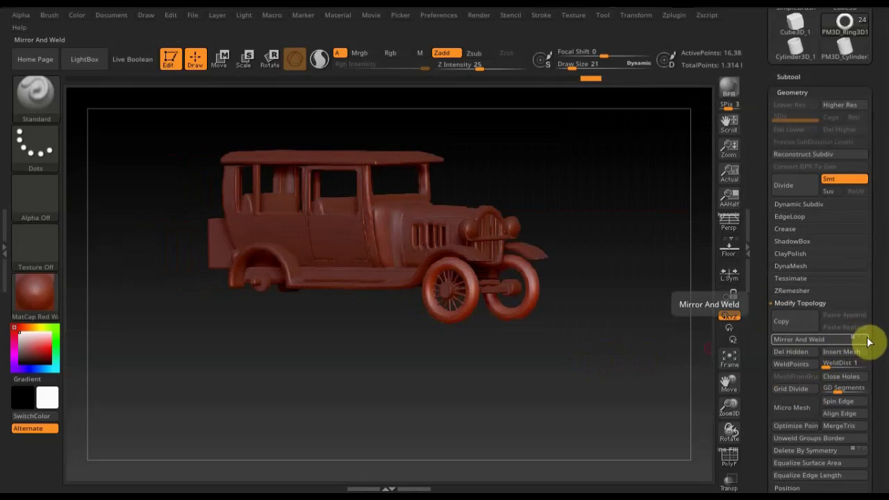
click(810, 342)
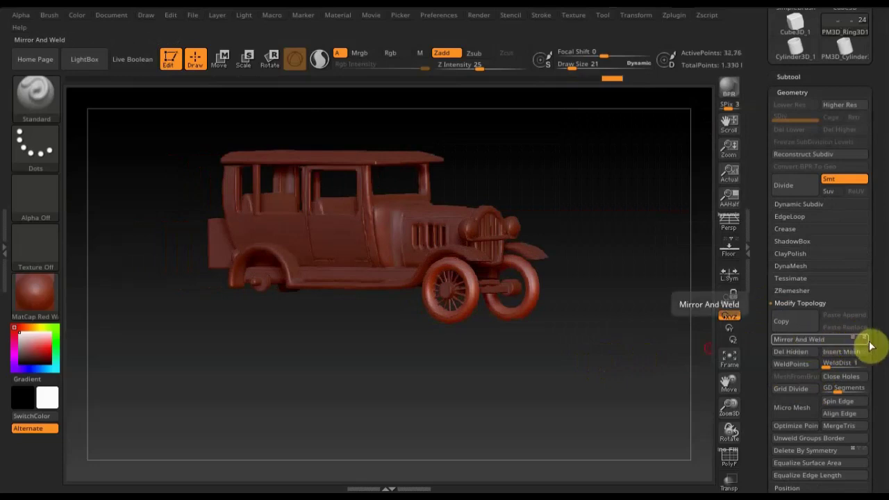
mouse_move(590, 375)
mouse_down()
mouse_move(591, 394)
mouse_move(608, 335)
mouse_move(575, 338)
mouse_move(545, 213)
mouse_up()
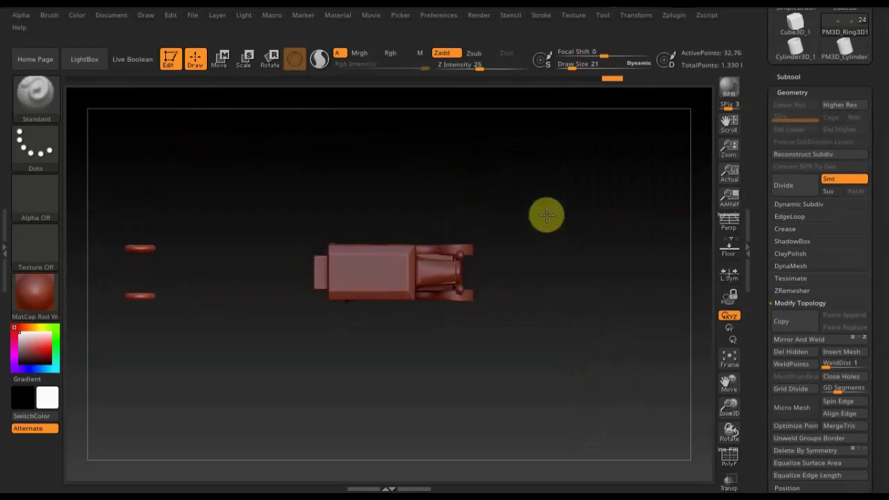
Mask an elliptical area with MaskPen and move the transpose gizmo away from the mesh
ctrl+drag(602, 397, 422, 163)
click(220, 59)
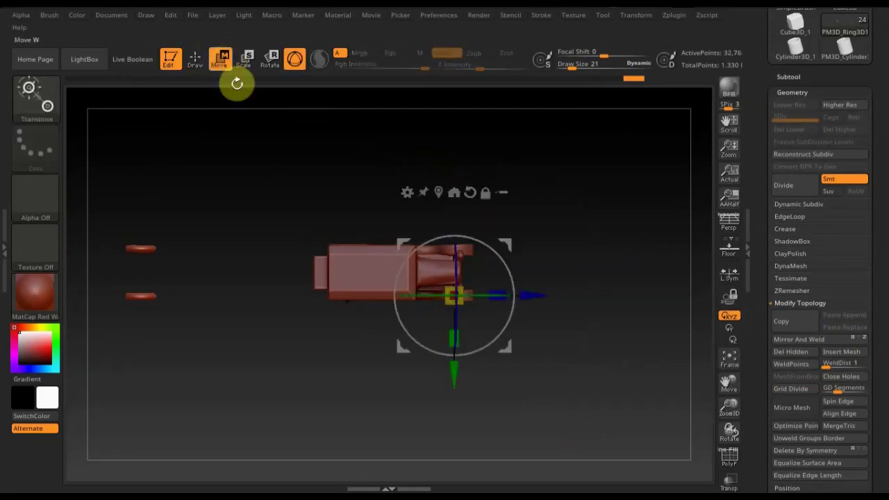
drag(529, 296, 732, 300)
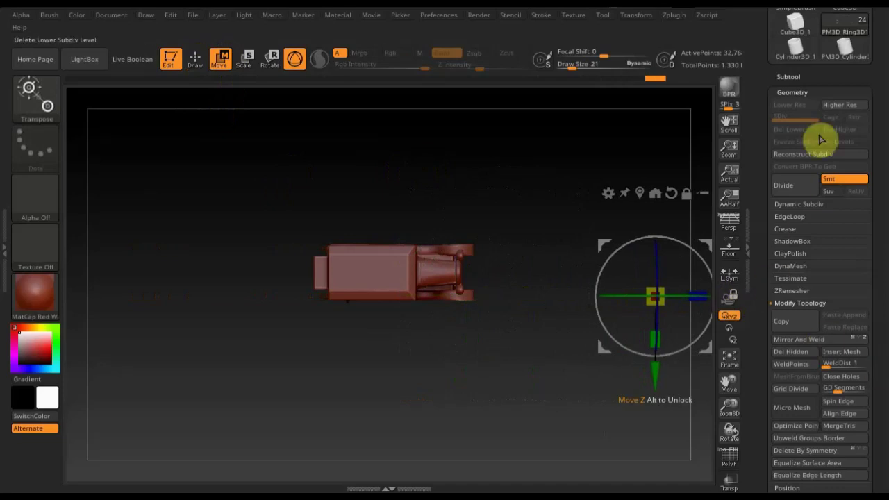
mouse_move(498, 385)
mouse_down()
mouse_move(491, 311)
mouse_move(515, 237)
mouse_move(506, 262)
mouse_up()
alt+drag(448, 385, 353, 386)
drag(589, 324, 596, 323)
Fine-tune the gizmo position, then make PM3D_Cylinder3D1_3 the active subtool
drag(510, 408, 509, 401)
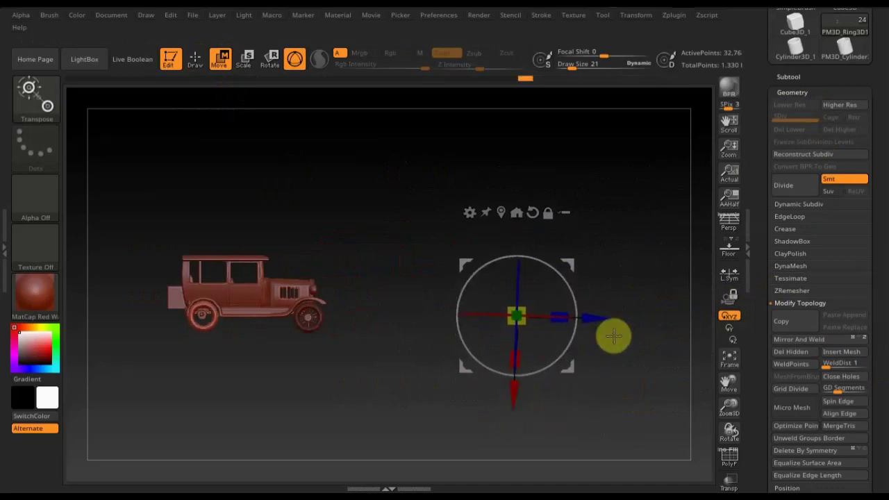
drag(598, 316, 602, 320)
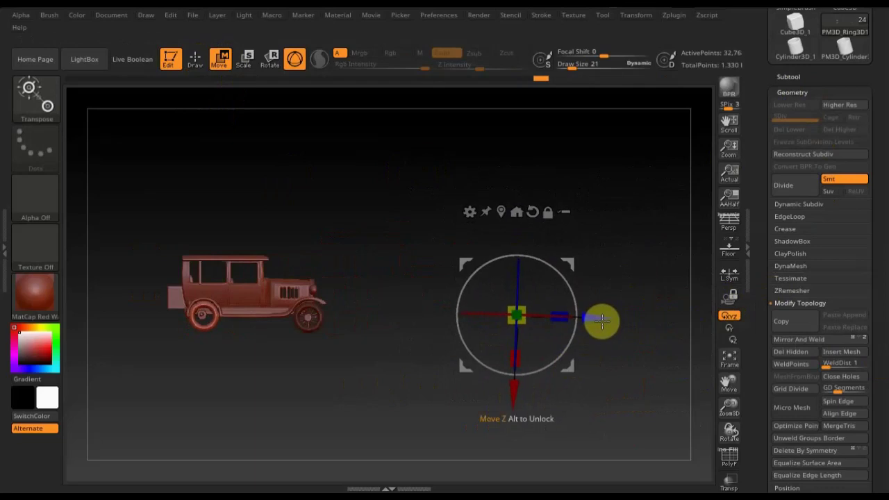
click(790, 77)
click(788, 188)
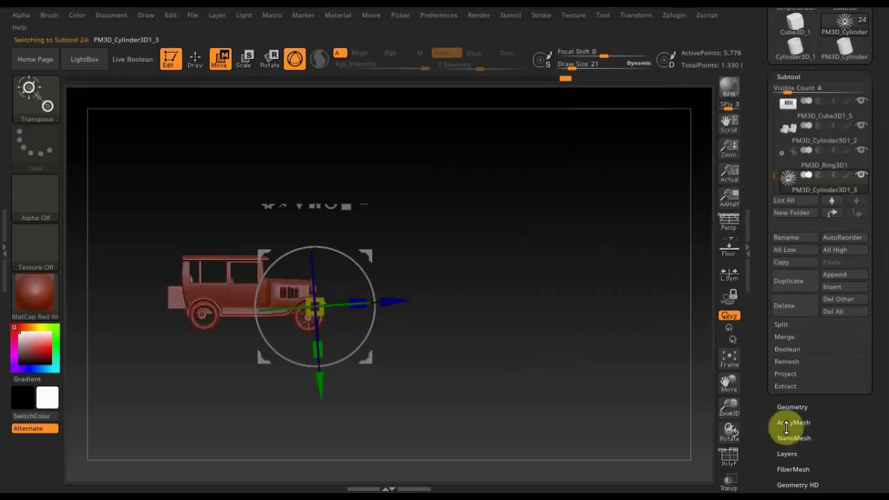
Apply Mirror And Weld twice to PM3D_Cylinder3D1_3, then snap to a top-down view
click(791, 407)
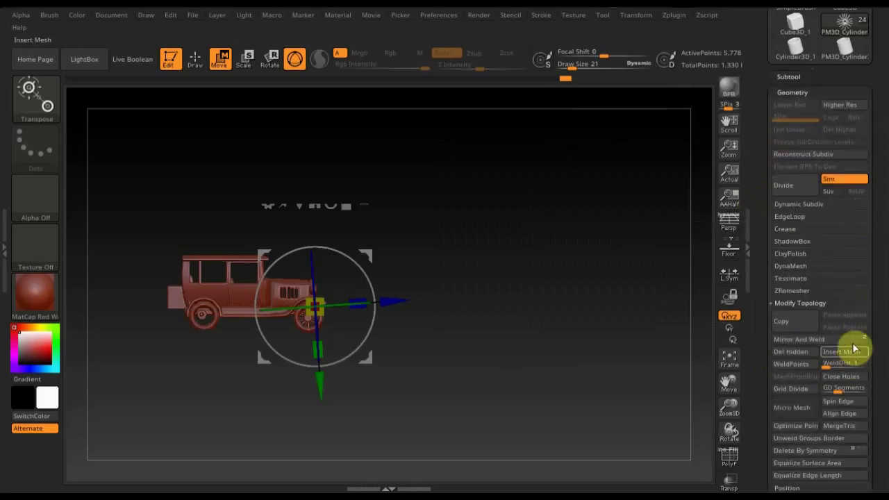
click(851, 341)
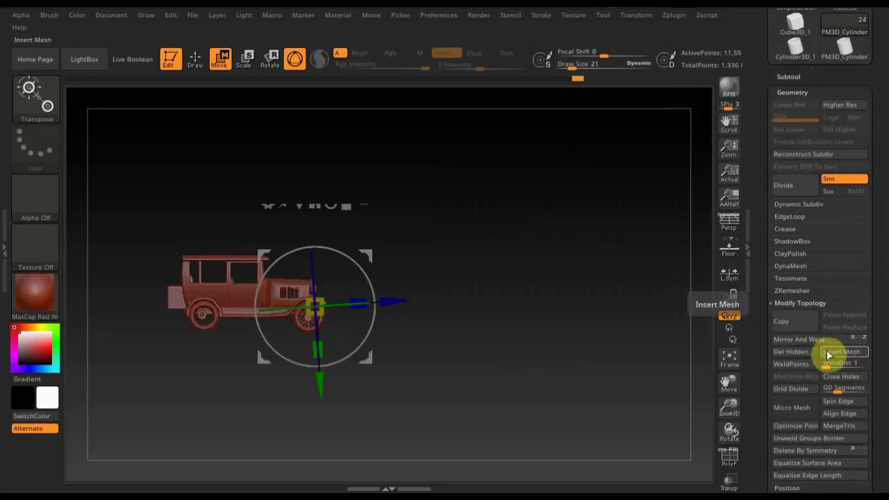
click(804, 343)
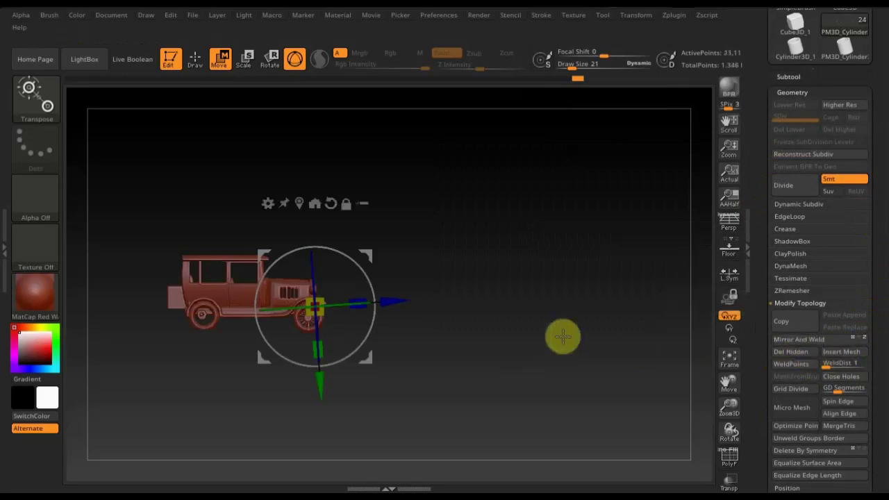
mouse_move(518, 395)
mouse_down()
mouse_move(502, 351)
mouse_move(495, 393)
mouse_move(498, 375)
mouse_up()
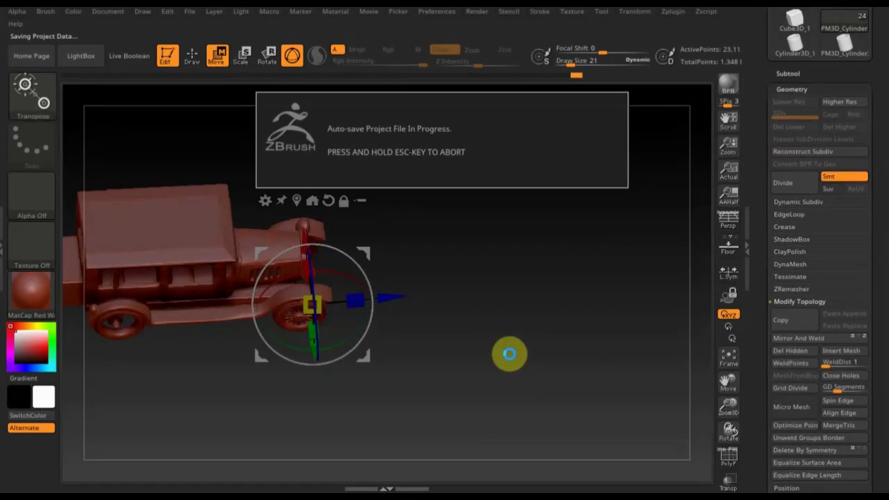
mouse_move(510, 354)
shift+mouse_down()
mouse_move(476, 357)
mouse_move(406, 182)
shift+mouse_up()
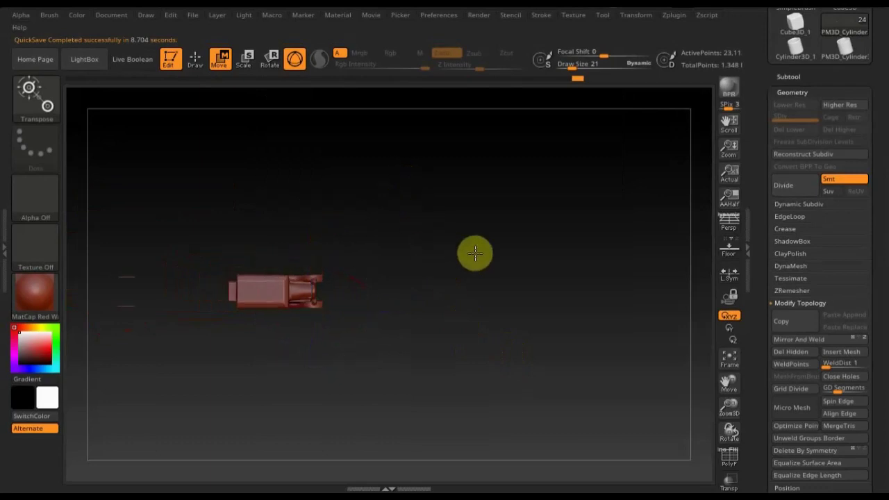
Move the mirrored cylinder part along its depth axis and frame the whole car
click(193, 59)
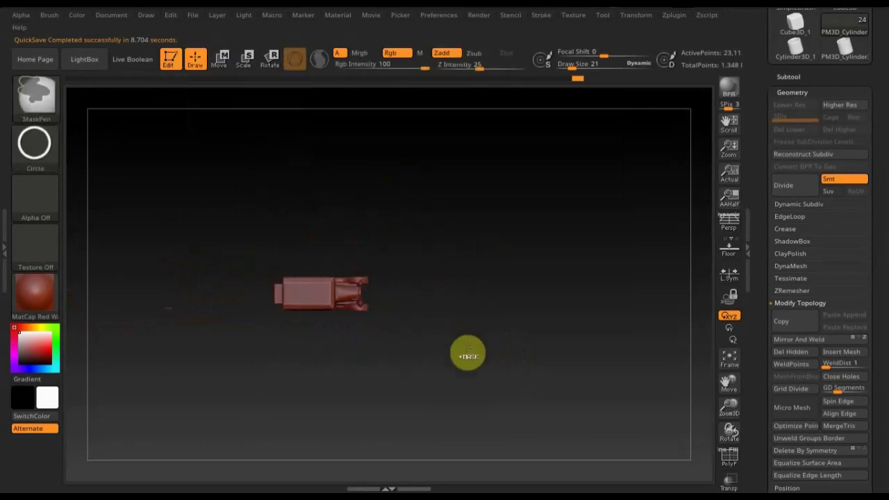
click(219, 58)
drag(431, 305, 550, 318)
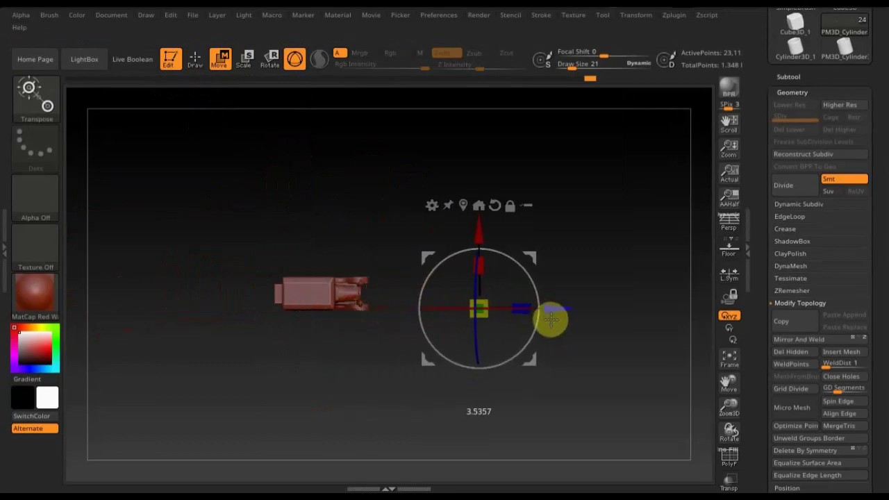
mouse_move(452, 383)
mouse_down()
mouse_move(359, 314)
mouse_move(359, 255)
mouse_move(373, 379)
mouse_up()
key(f)
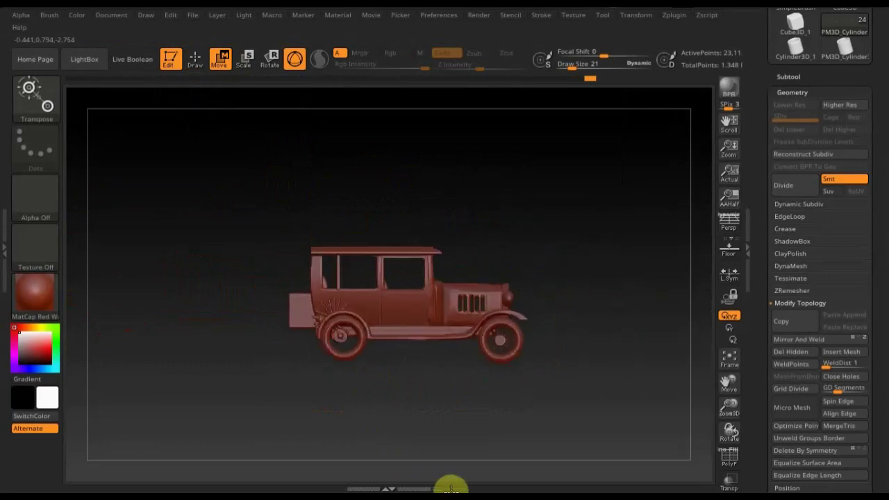
mouse_move(529, 365)
alt+mouse_down()
mouse_move(571, 405)
mouse_move(565, 444)
mouse_move(575, 468)
alt+mouse_up()
mouse_move(310, 325)
alt+mouse_down()
mouse_move(244, 277)
mouse_move(155, 248)
alt+mouse_up()
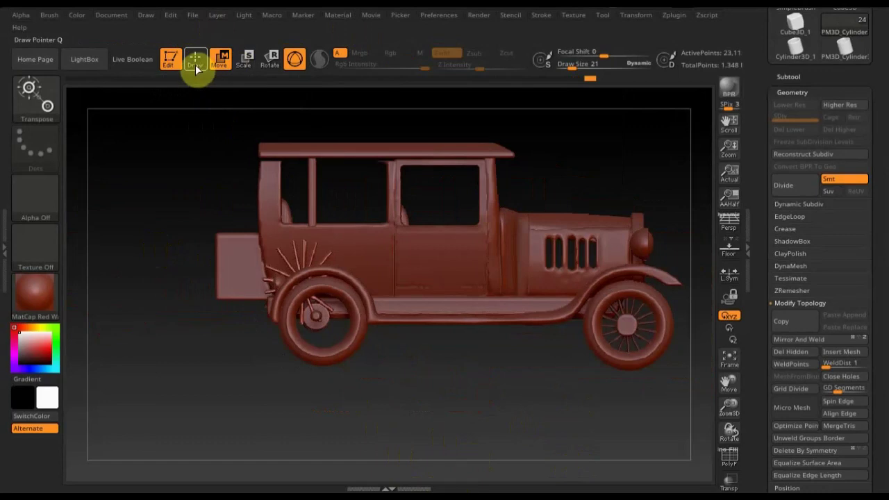
With Gizmo 3D on, drag the part down onto the rear wheel and along the car
click(294, 59)
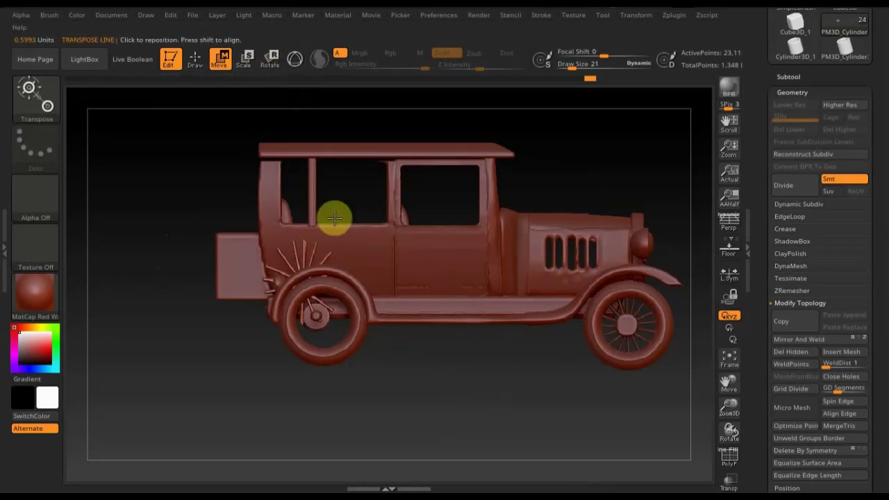
drag(298, 254, 308, 391)
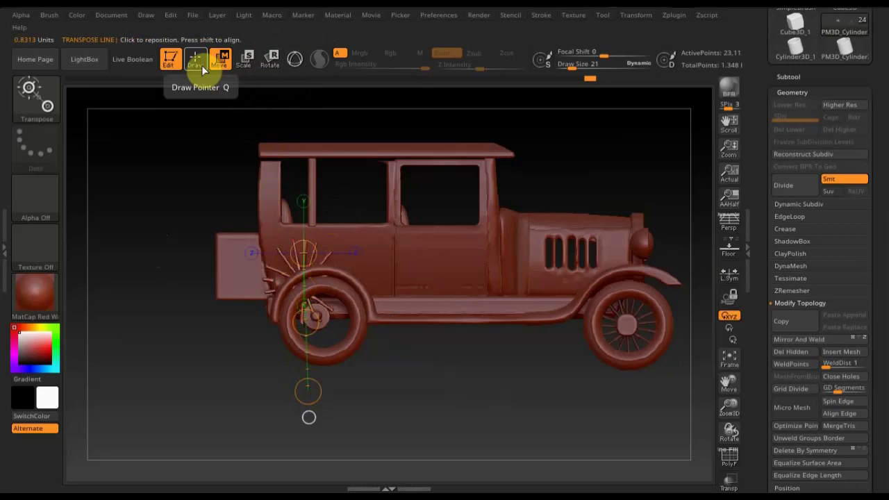
click(295, 61)
drag(308, 317, 308, 363)
drag(379, 280, 398, 295)
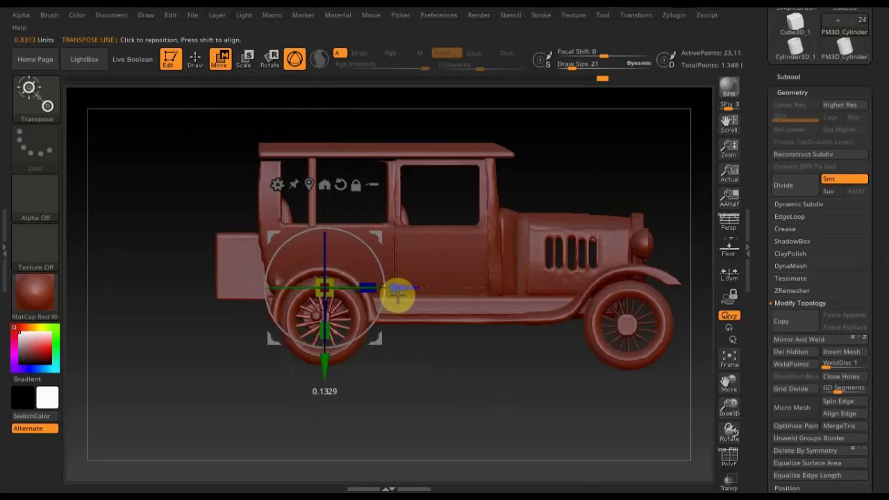
mouse_move(454, 417)
mouse_down()
mouse_move(520, 413)
mouse_move(500, 407)
mouse_move(501, 397)
mouse_up()
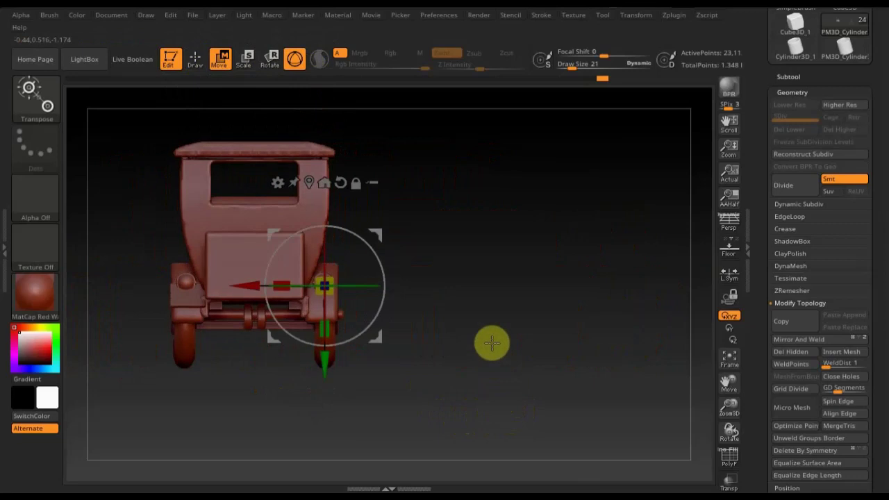
In see-through mode, nudge the wheel part toward the car body inside the rear arch
alt+drag(492, 343, 520, 477)
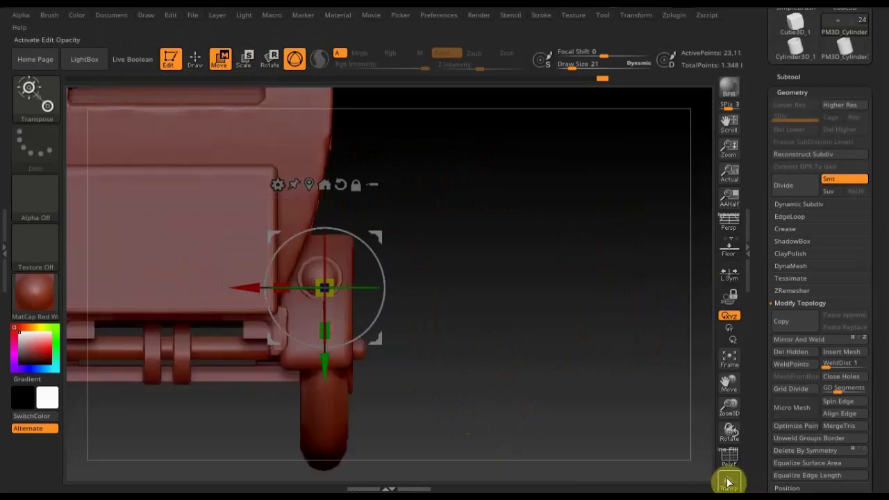
click(728, 481)
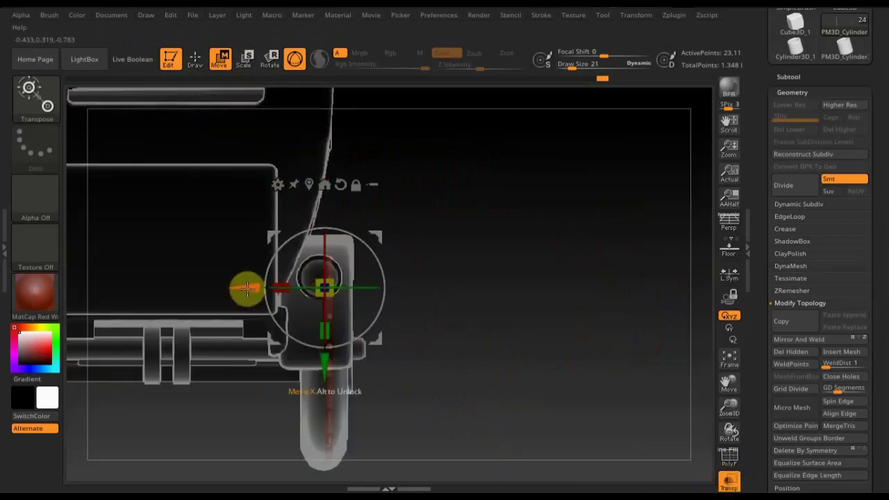
drag(246, 290, 243, 290)
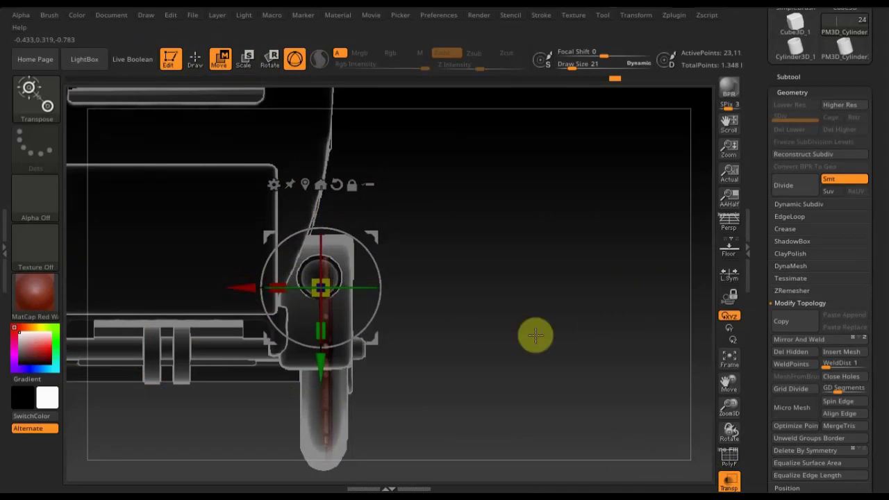
drag(495, 337, 538, 439)
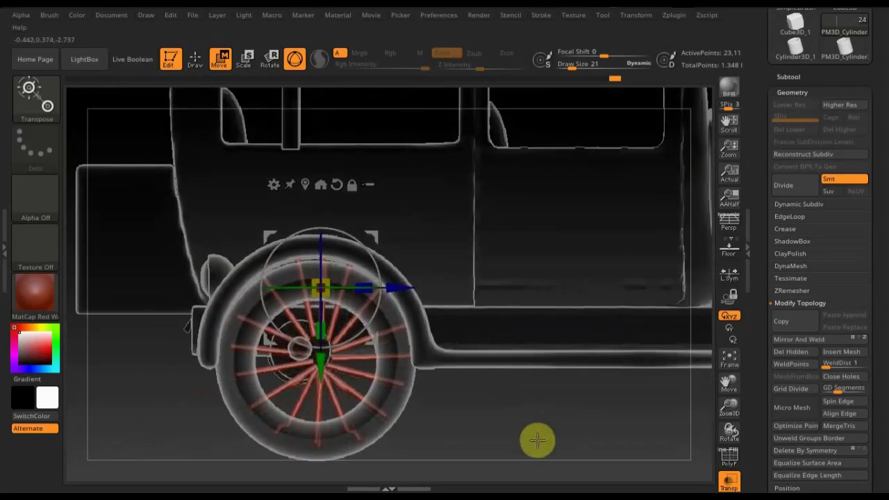
click(729, 486)
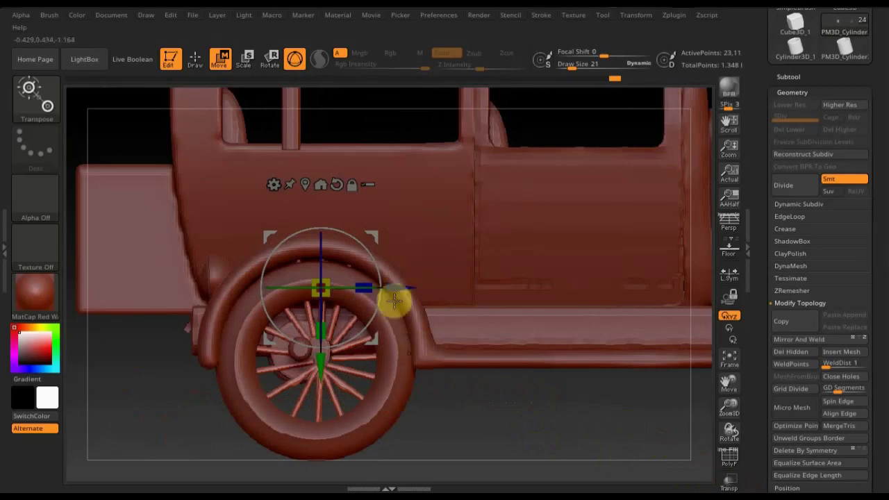
Nudge the wheel part slightly down and lengthwise, then return to Draw and bring up SubTools
drag(322, 366, 319, 363)
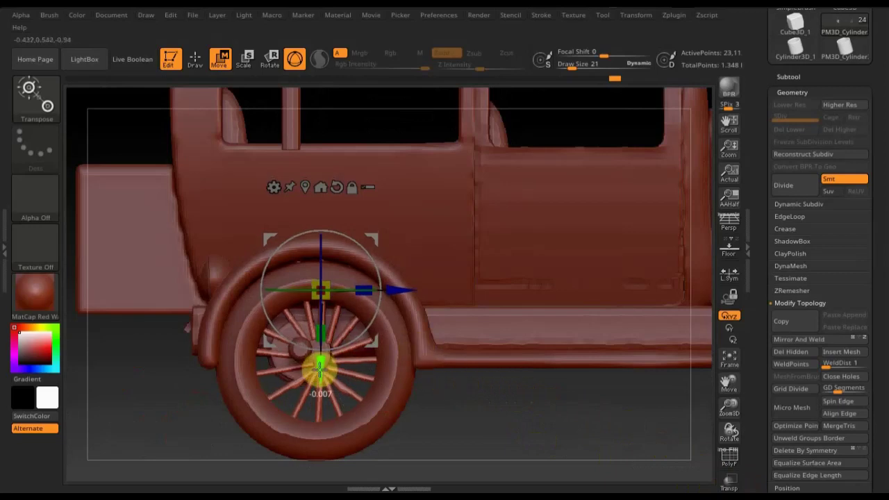
drag(391, 292, 388, 295)
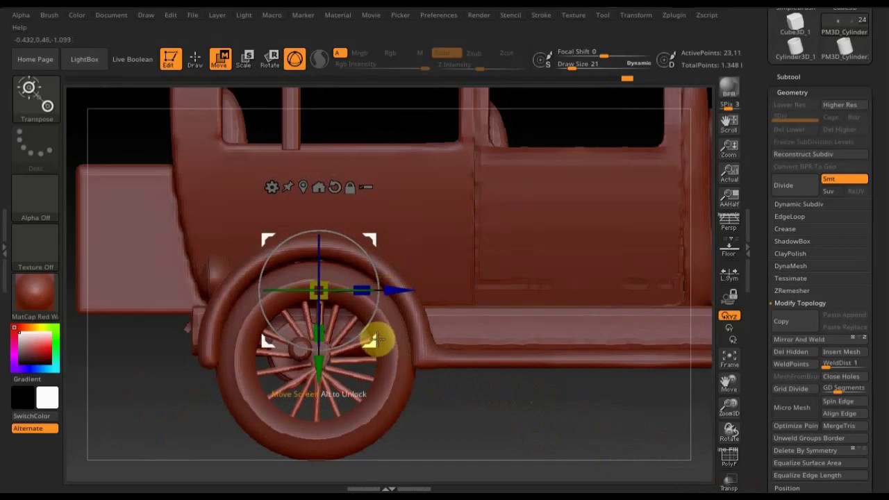
click(196, 61)
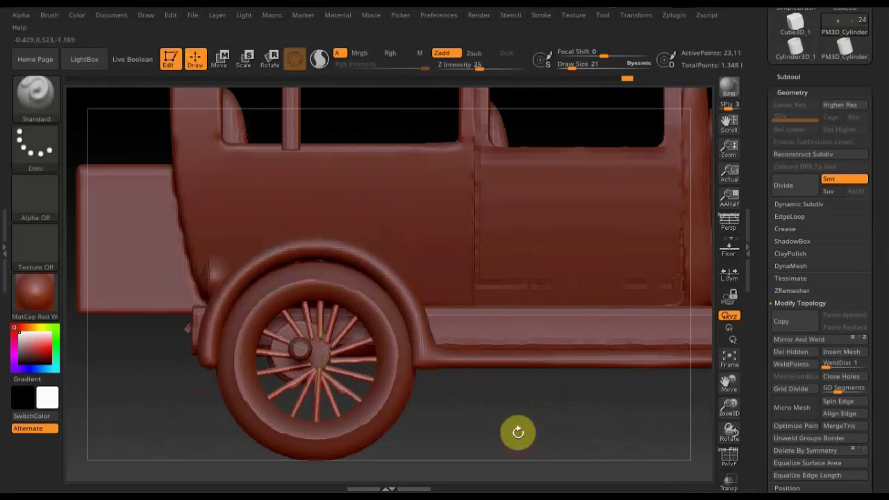
mouse_move(545, 436)
mouse_down()
mouse_move(562, 432)
mouse_move(549, 436)
mouse_up()
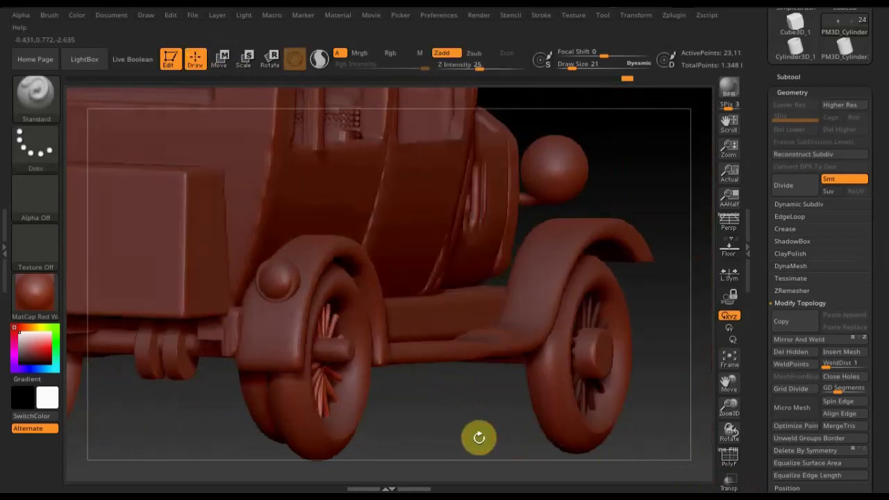
key(n)
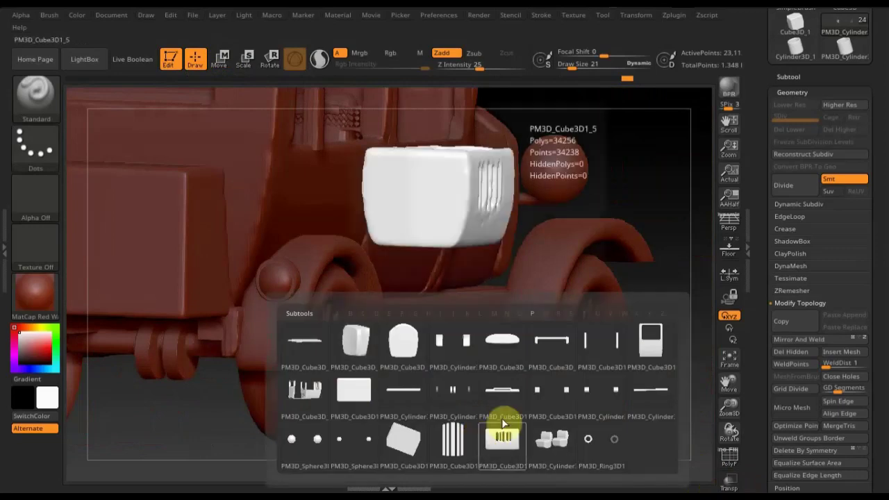
Make the rear axle PM3D_Cylinder3D1 the active subtool
click(639, 398)
key(n)
click(550, 391)
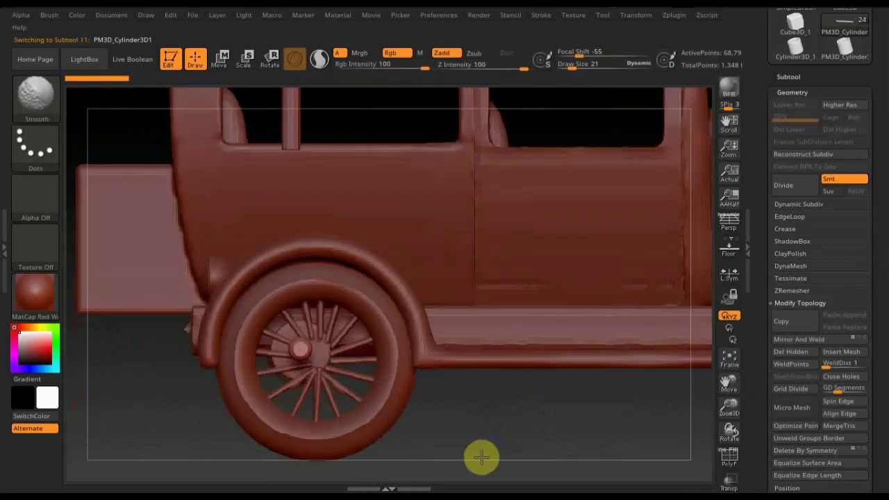
Shift the rear axle slightly sideways and down with the Move gizmo
key(w)
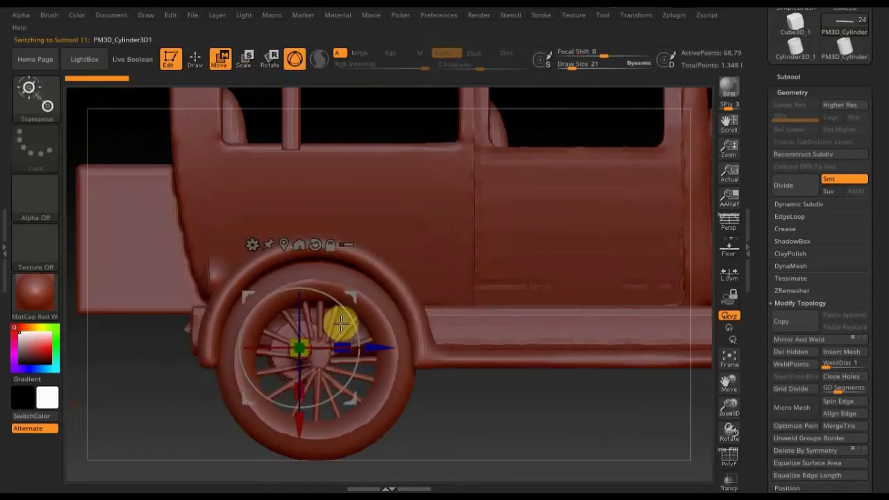
drag(377, 347, 392, 347)
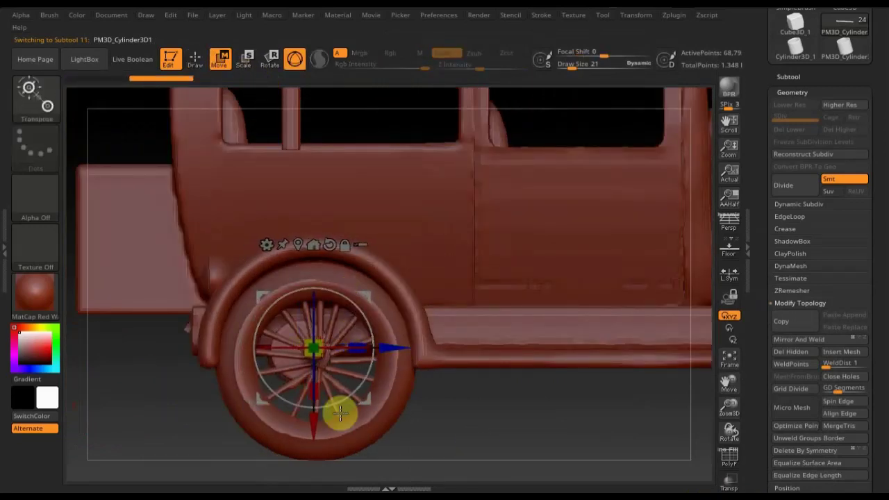
drag(322, 422, 316, 430)
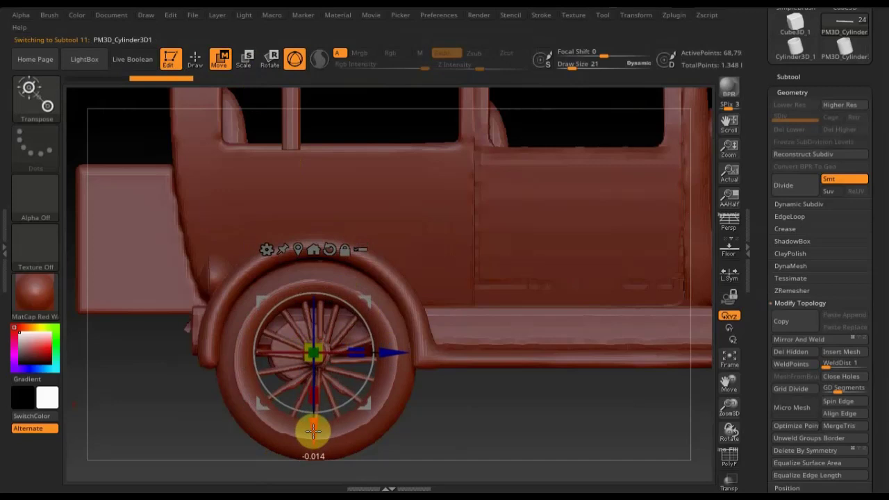
drag(385, 354, 392, 355)
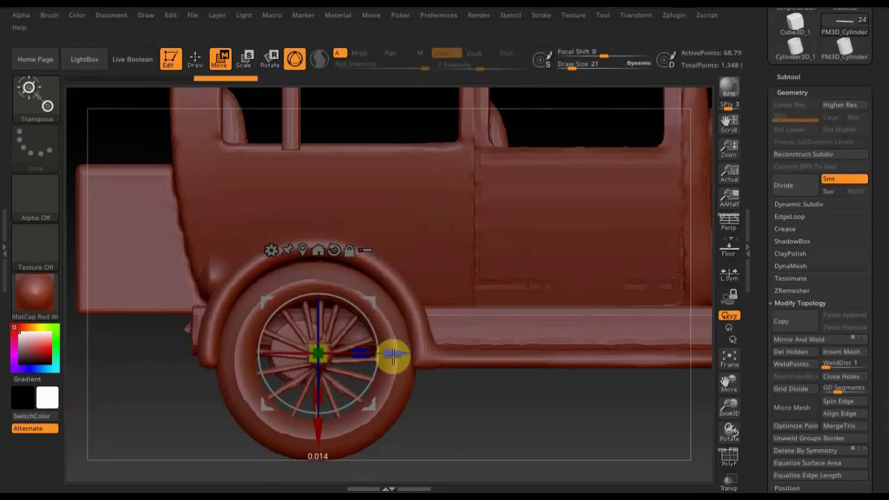
mouse_move(456, 433)
mouse_down()
mouse_move(527, 441)
mouse_move(512, 441)
mouse_move(565, 426)
mouse_move(579, 359)
mouse_move(570, 268)
mouse_up()
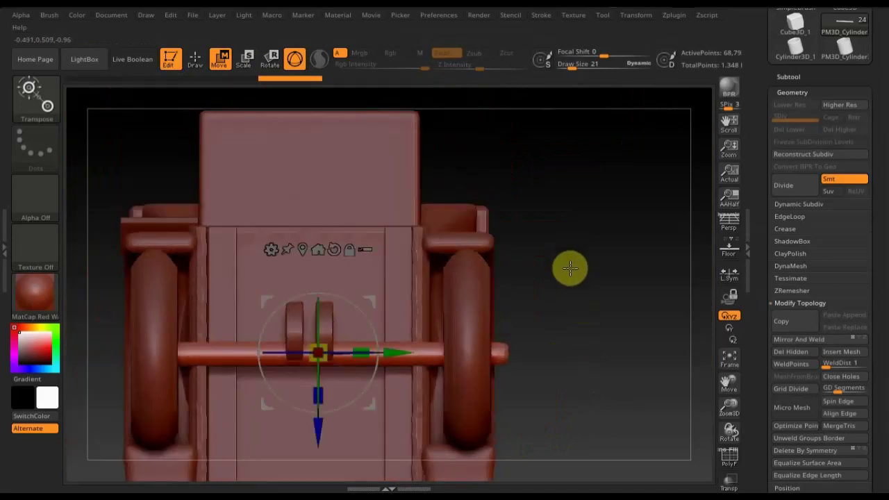
key(n)
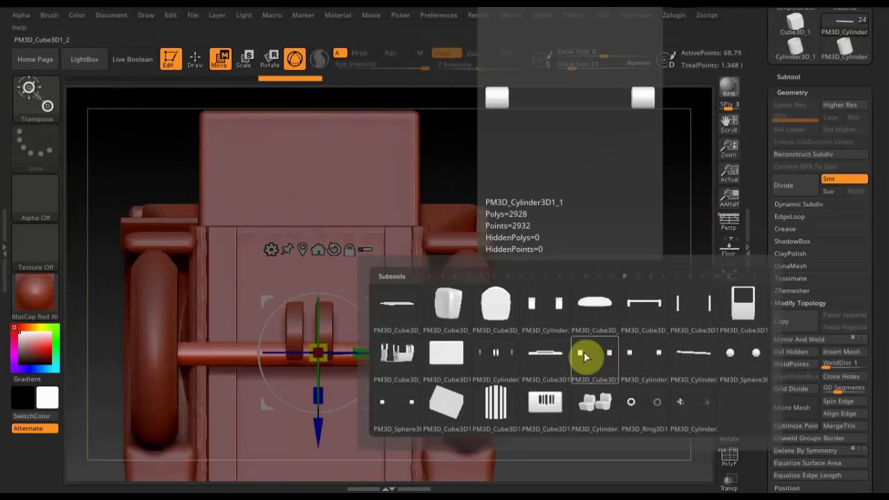
Make PM3D_Cylinder3D2 active and move the rear wheel down slightly
click(494, 354)
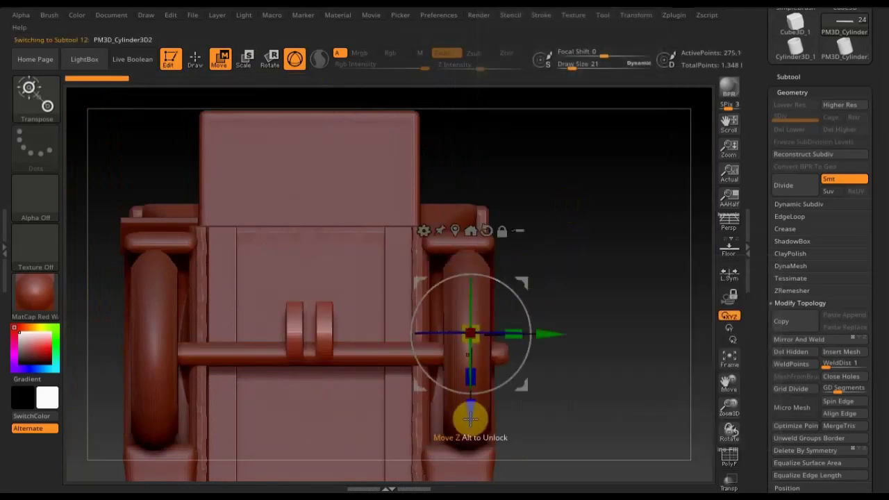
key(ctrl)
key(ctrl)
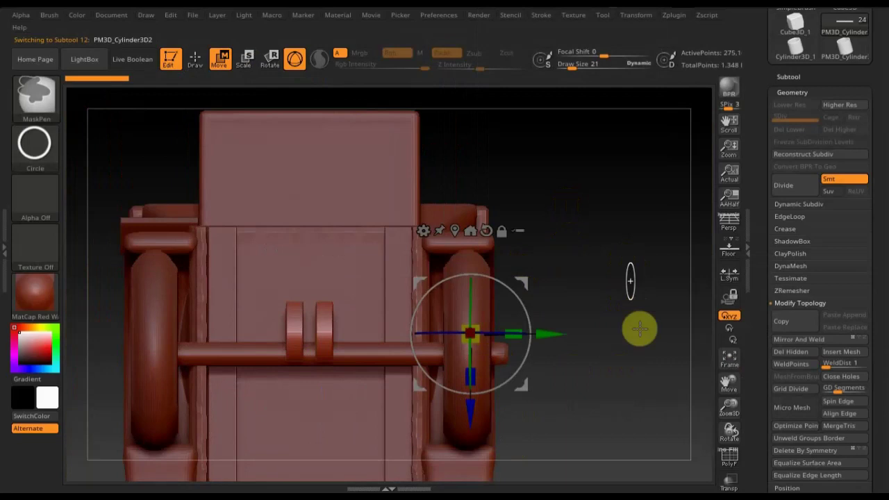
drag(470, 413, 470, 427)
mouse_move(632, 373)
mouse_down()
mouse_move(591, 437)
mouse_move(642, 486)
mouse_move(609, 278)
mouse_move(609, 300)
mouse_up()
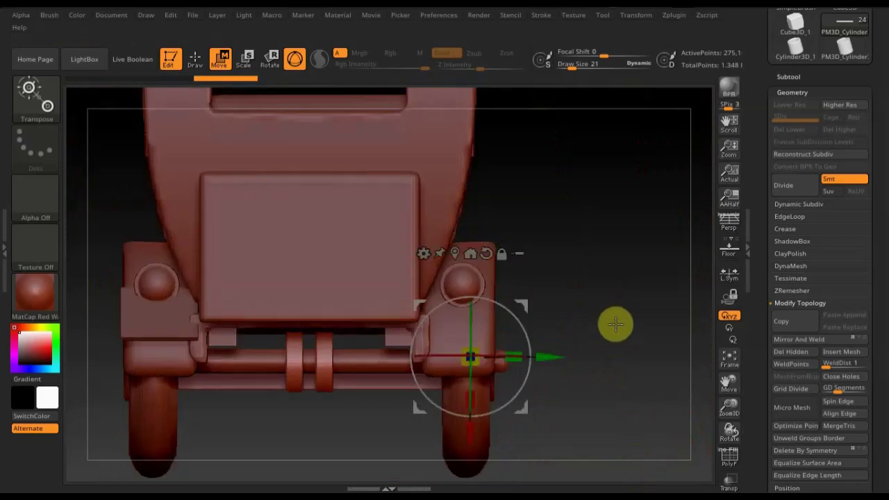
alt+drag(602, 242, 591, 188)
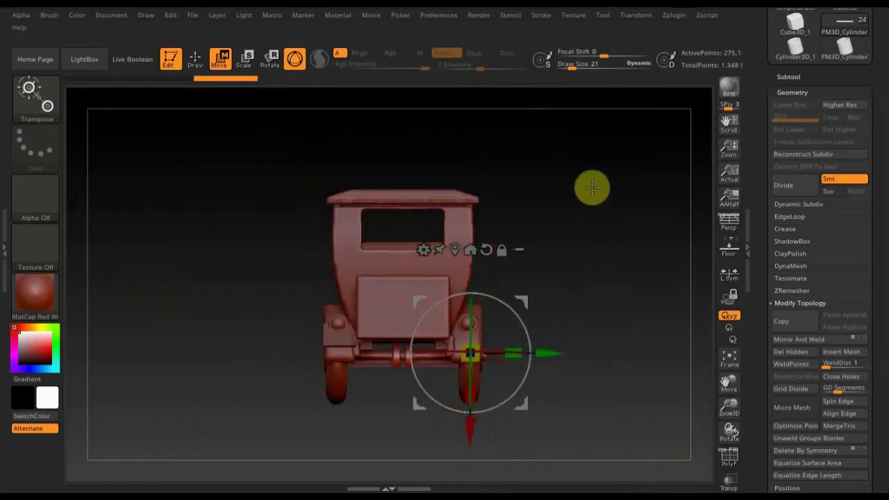
Mask a rectangle over the car's left half using the FreeHand stroke
click(196, 58)
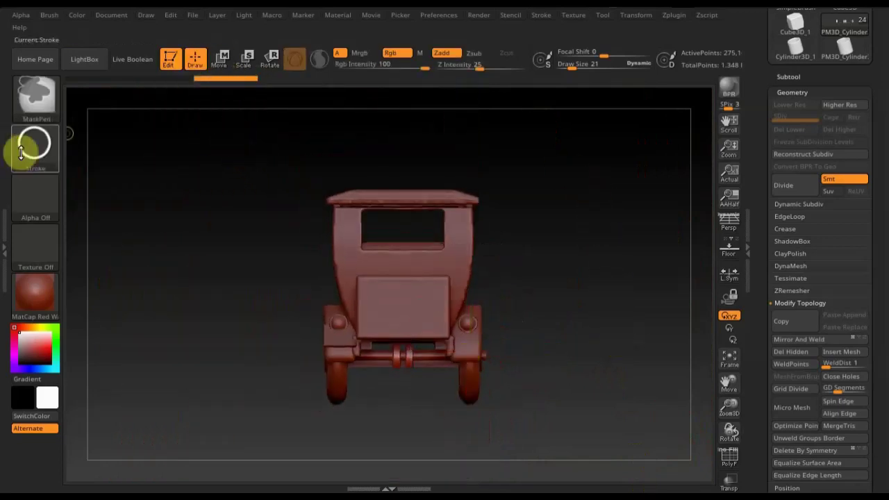
click(35, 144)
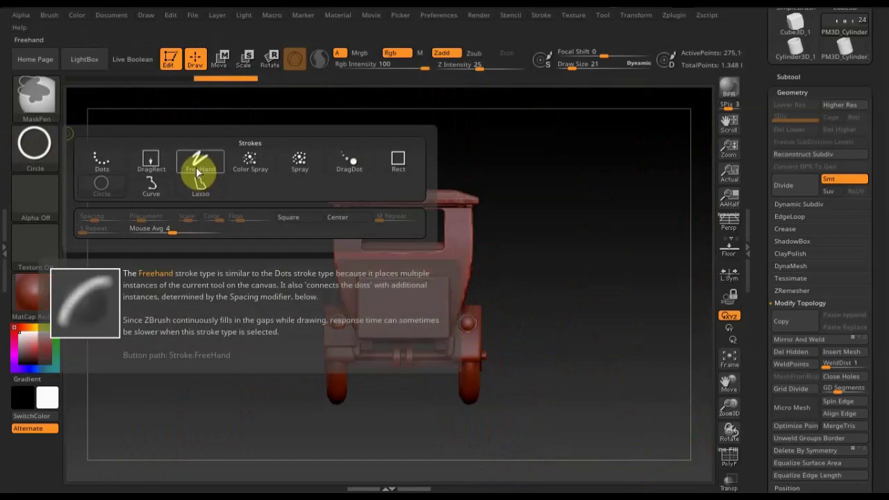
click(198, 170)
ctrl+drag(189, 139, 462, 473)
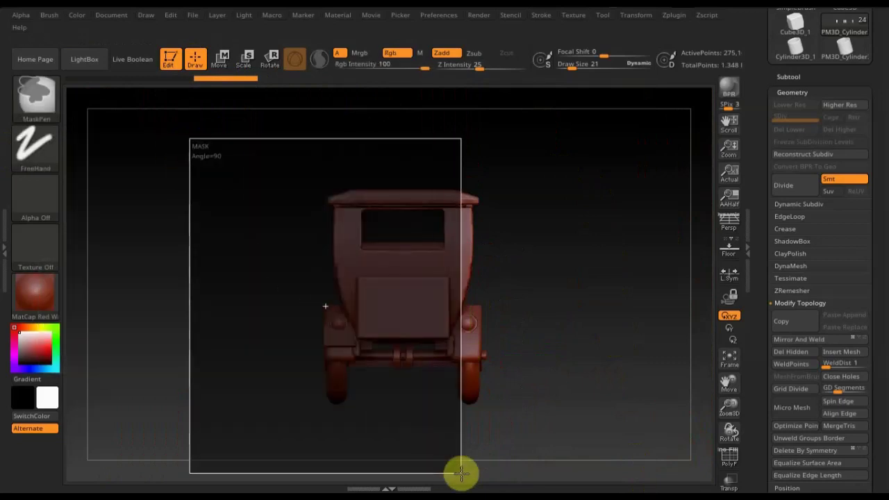
ctrl+drag(459, 475, 460, 474)
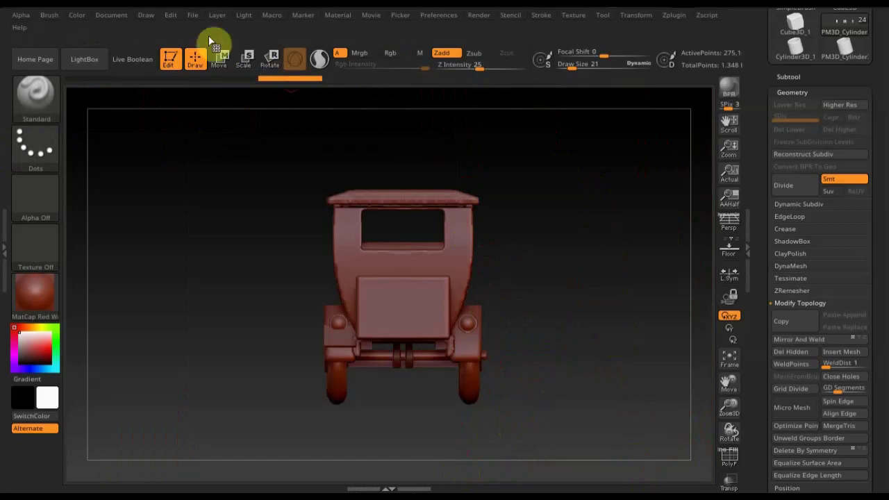
Shift the rear wheel sideways along its axis and lower it slightly
click(219, 59)
drag(559, 352, 563, 353)
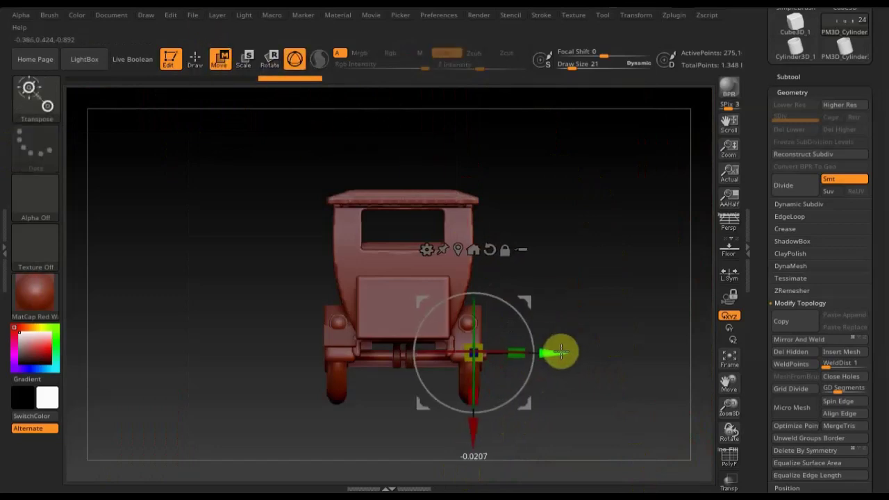
alt+drag(625, 377, 642, 431)
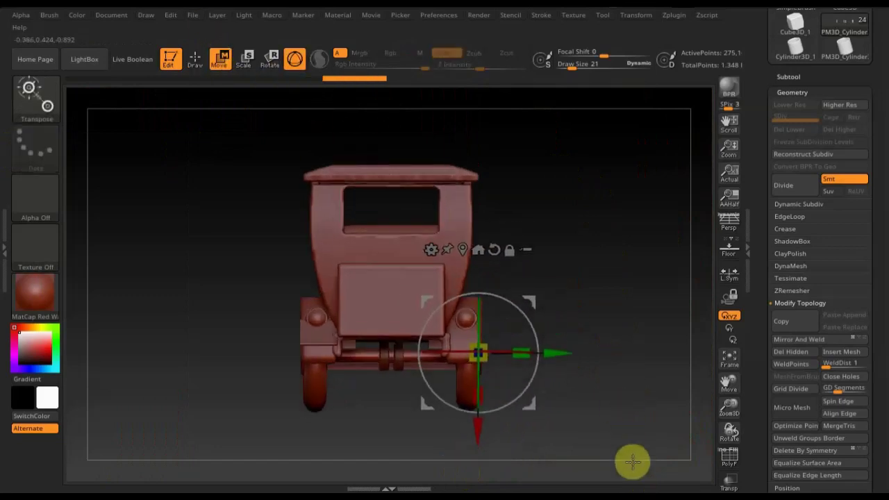
mouse_move(599, 310)
mouse_down()
mouse_move(603, 326)
mouse_move(619, 311)
mouse_move(633, 345)
mouse_move(625, 347)
mouse_up()
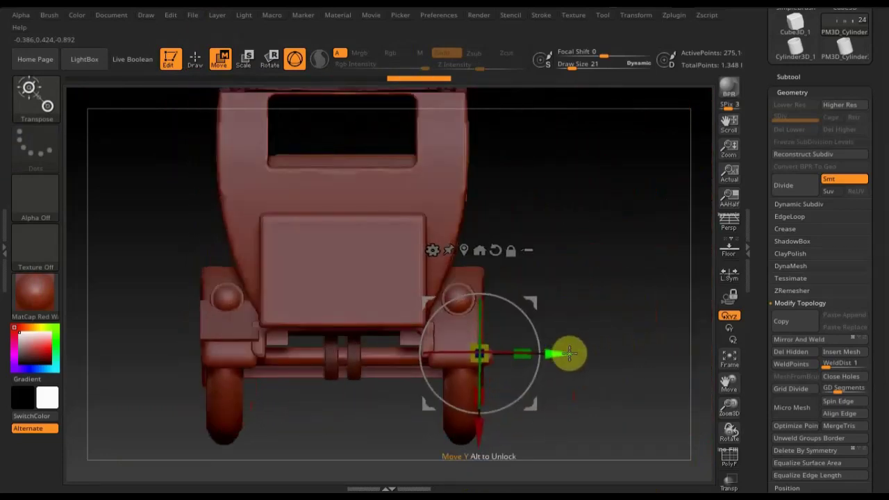
mouse_move(627, 321)
mouse_down()
mouse_move(607, 327)
mouse_move(619, 317)
mouse_move(589, 317)
mouse_move(617, 313)
mouse_move(611, 302)
mouse_move(583, 302)
mouse_up()
drag(477, 427, 477, 428)
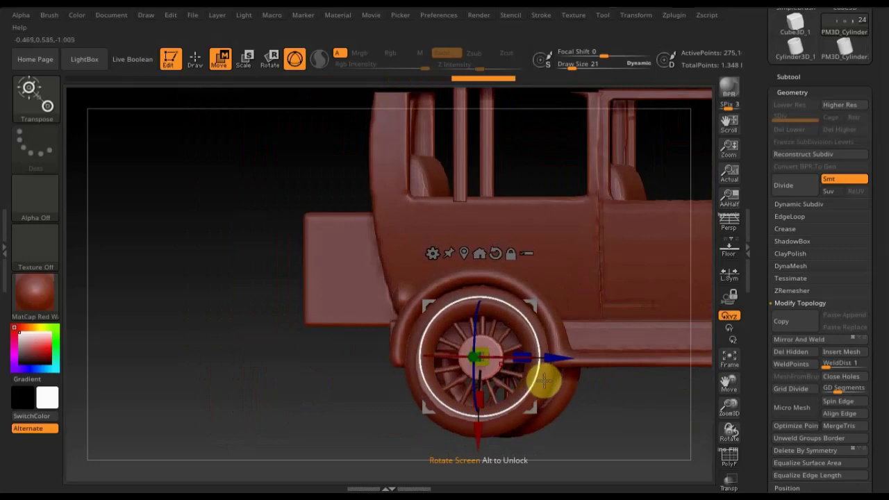
drag(481, 434, 481, 436)
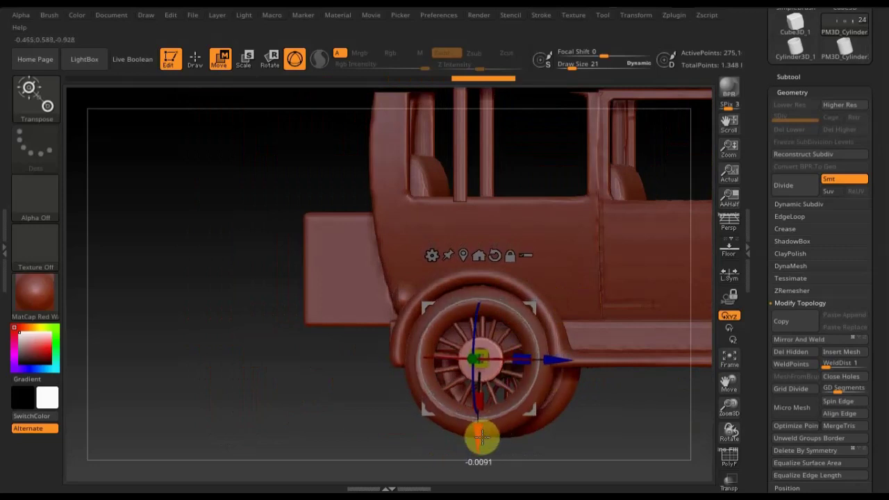
mouse_move(318, 411)
mouse_down()
mouse_move(384, 412)
mouse_move(516, 370)
mouse_move(646, 293)
mouse_up()
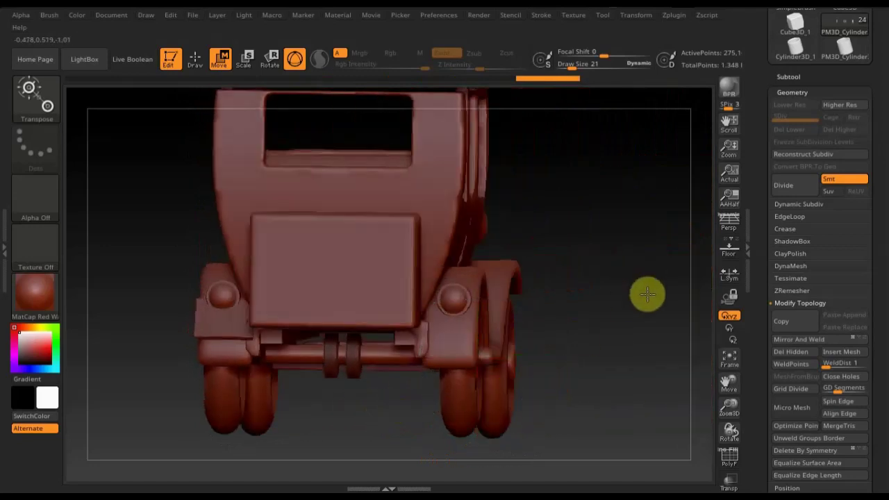
Select PM3D_Cylinder3D1 and lower the rear axle slightly
key(n)
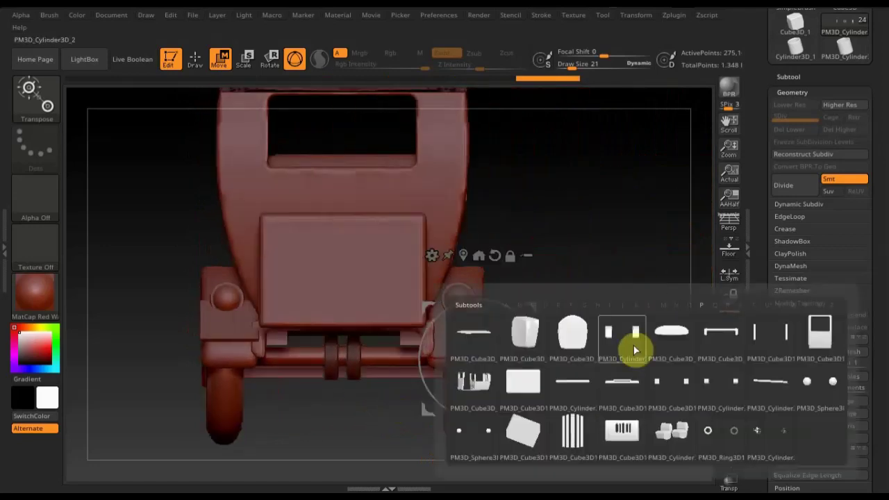
click(577, 391)
key(n)
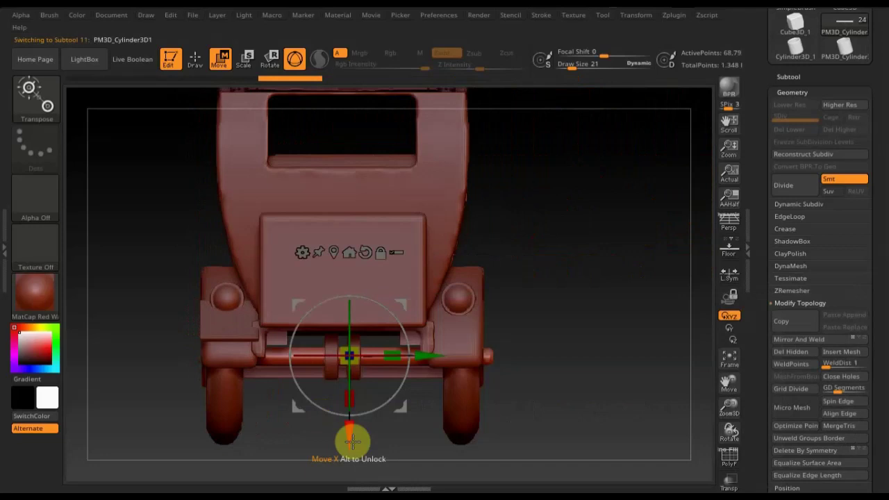
drag(345, 435, 346, 438)
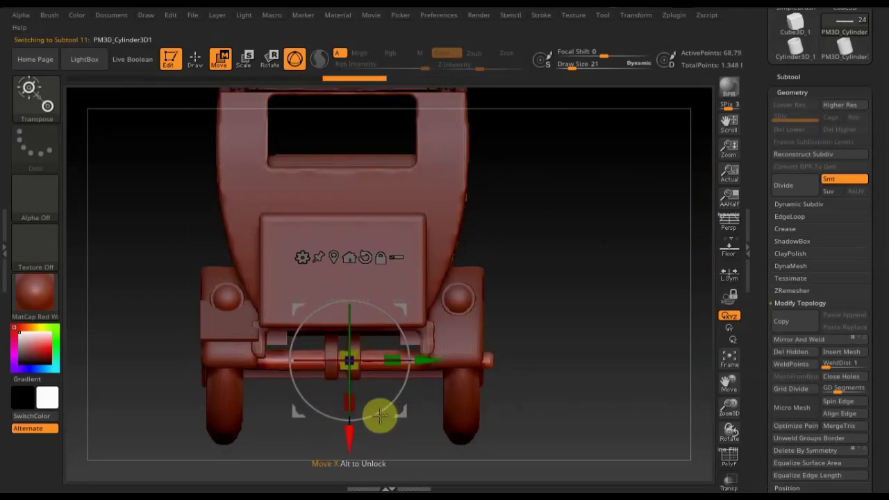
drag(627, 341, 574, 339)
drag(348, 440, 349, 443)
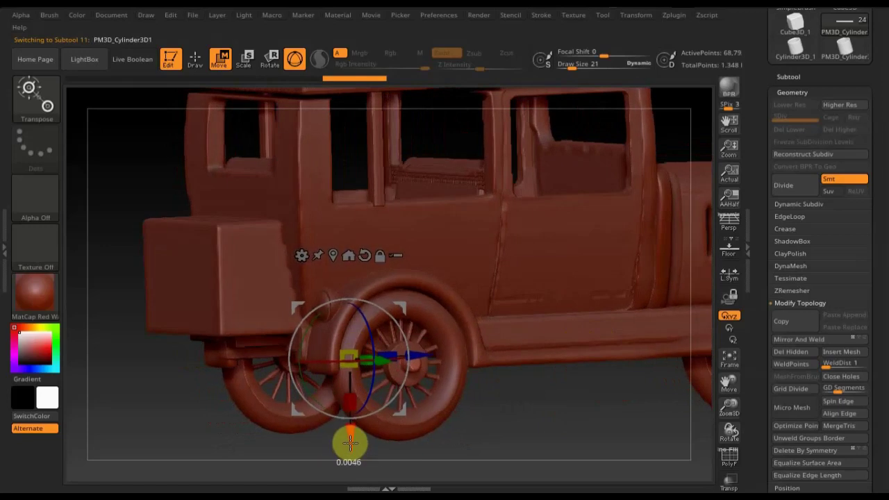
drag(518, 423, 519, 422)
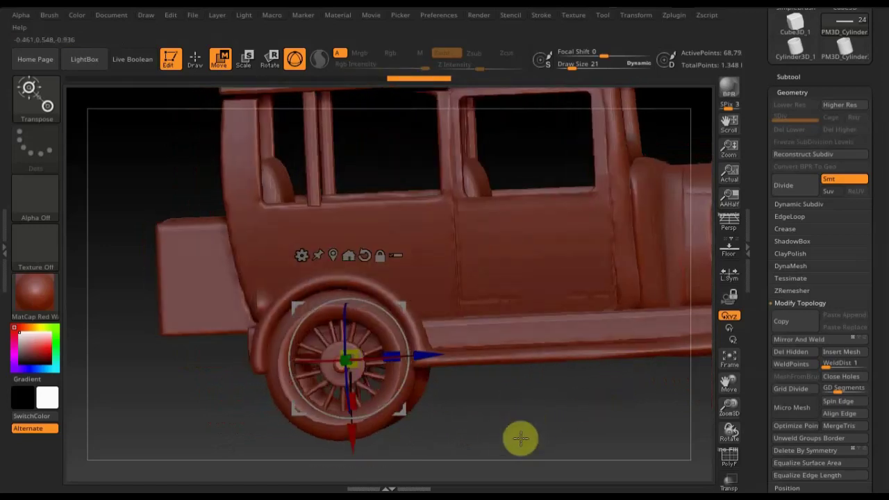
drag(520, 437, 586, 419)
Select PM3D_Cylinder3D2 and lower the rear wheel slightly
key(n)
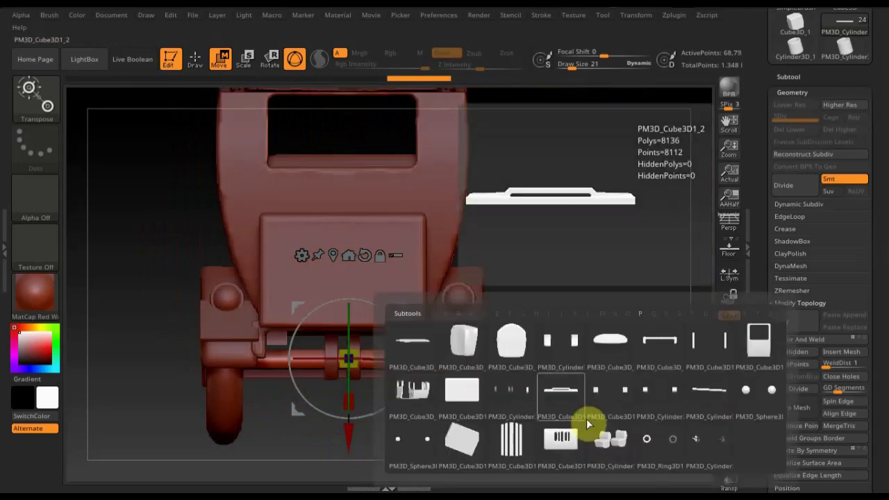
click(523, 397)
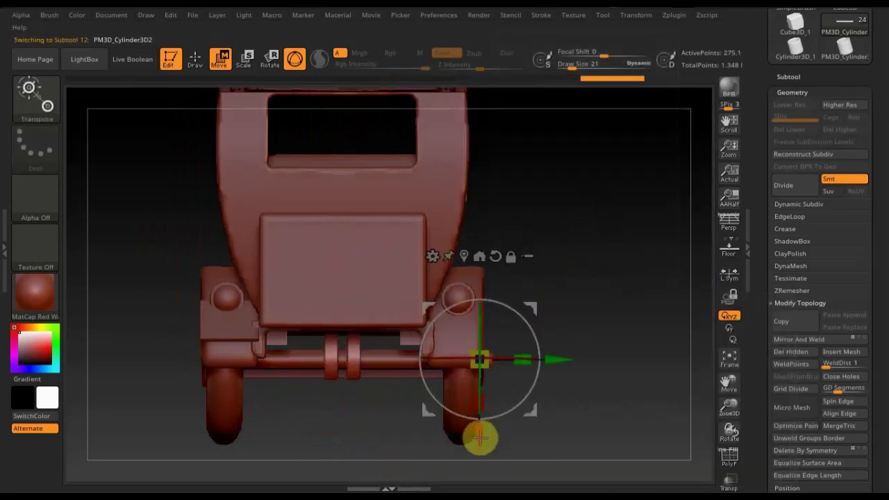
drag(477, 438, 479, 440)
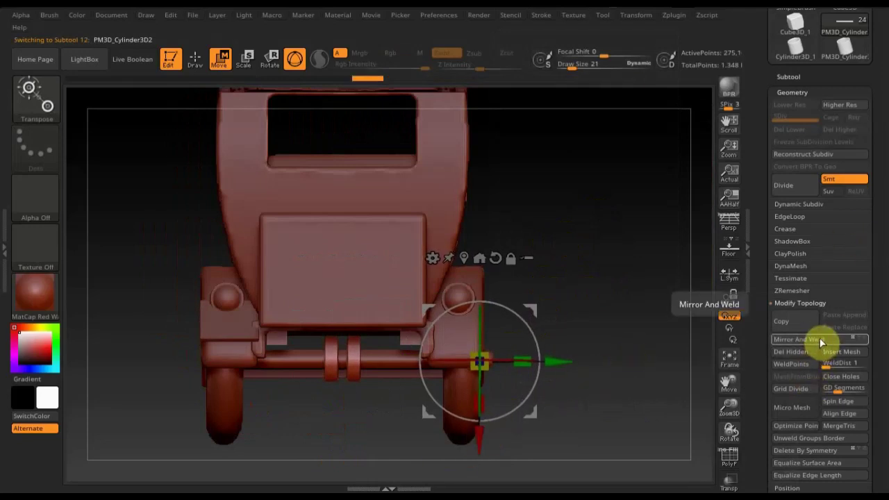
mouse_move(616, 408)
mouse_down()
mouse_move(561, 404)
mouse_move(591, 433)
mouse_move(643, 425)
mouse_move(301, 413)
mouse_move(393, 411)
mouse_move(432, 420)
mouse_move(423, 398)
mouse_move(602, 360)
mouse_up()
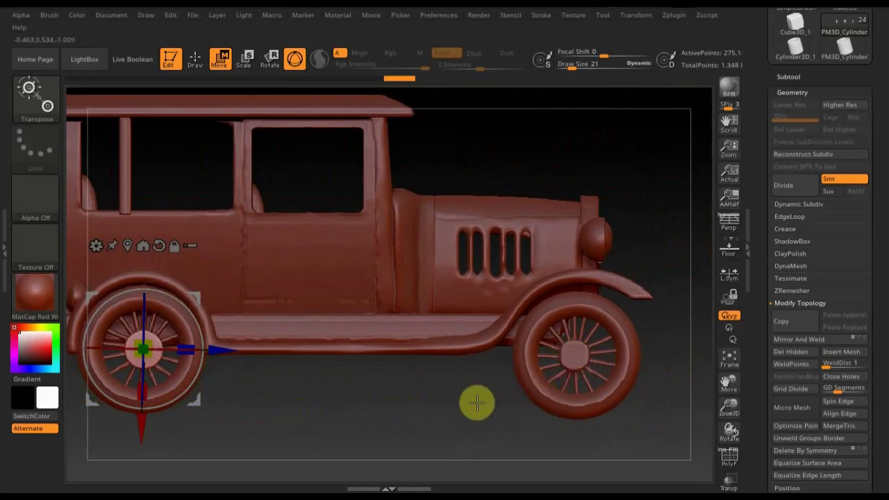
key(n)
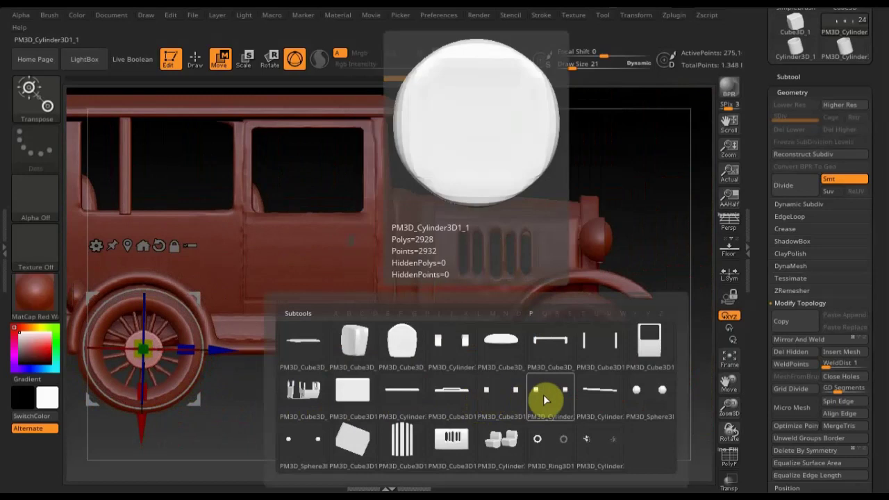
Nudge the front wheel subtool slightly into place and orbit around to check it
click(543, 394)
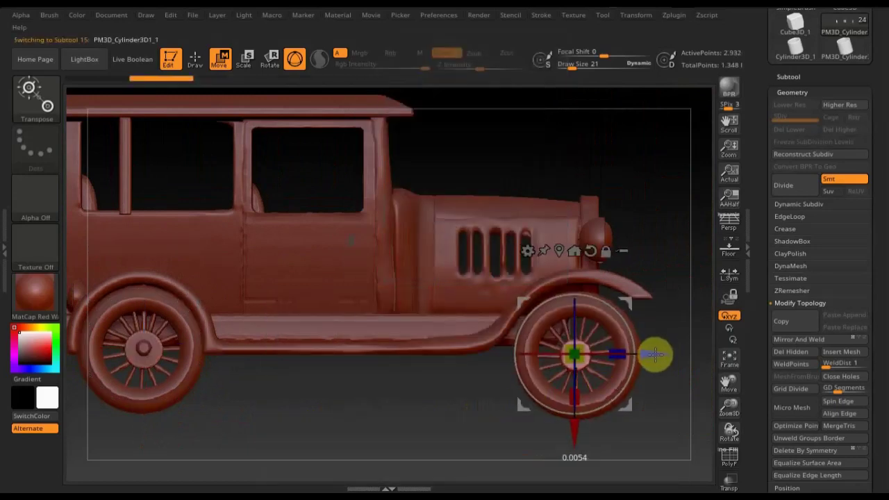
drag(577, 428, 580, 430)
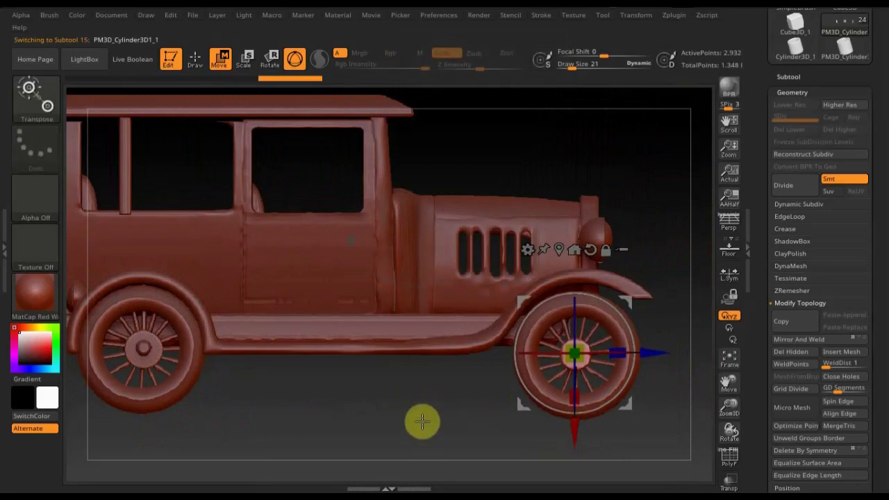
alt+drag(435, 387, 412, 310)
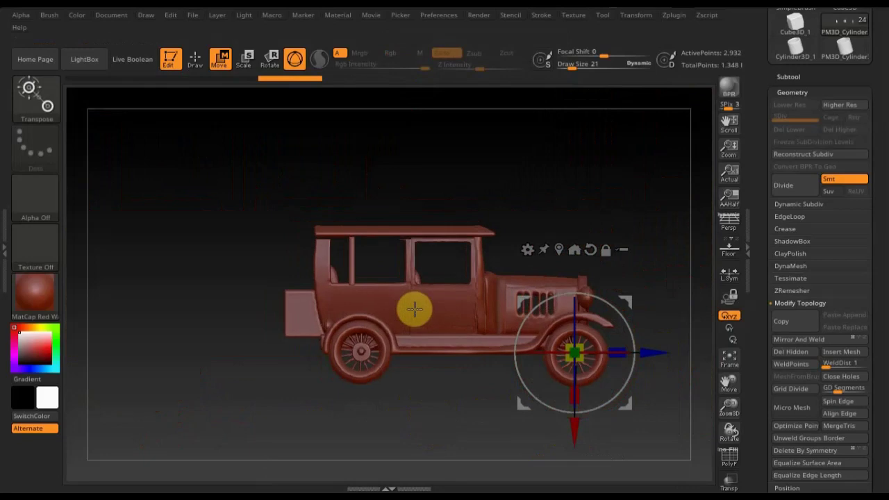
mouse_move(430, 396)
mouse_down()
mouse_move(311, 391)
mouse_move(345, 395)
mouse_up()
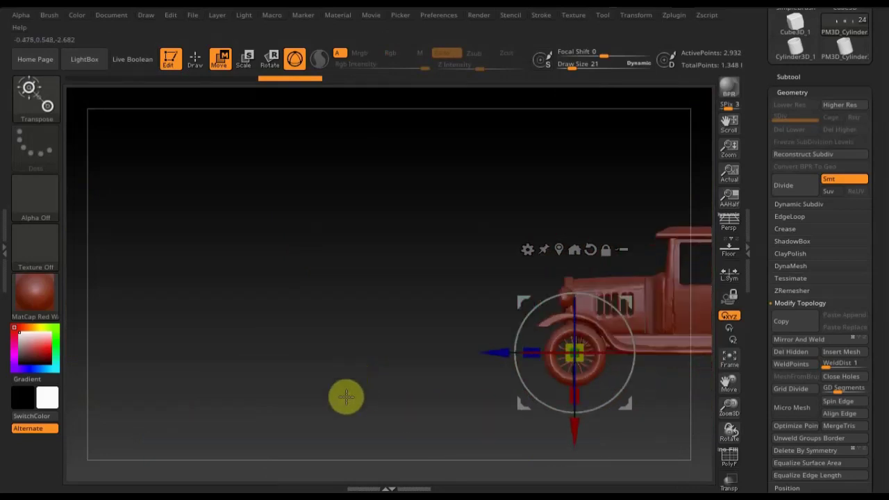
alt+drag(378, 322, 100, 291)
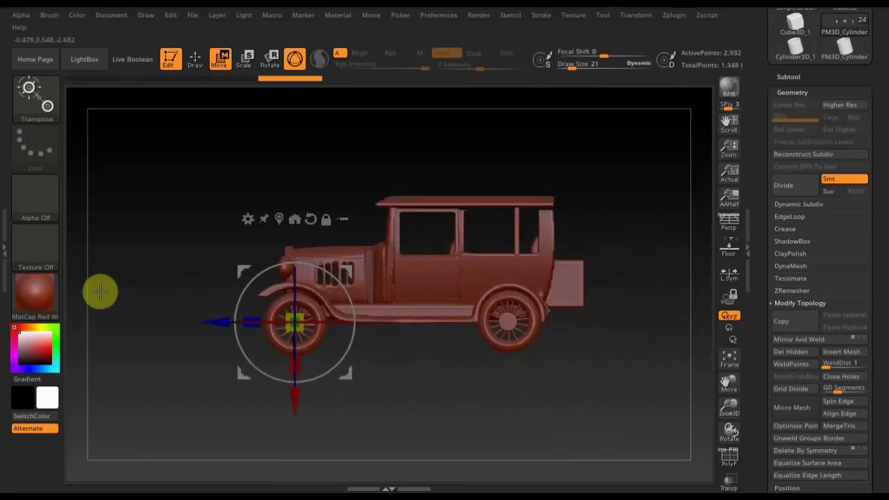
drag(614, 373, 625, 373)
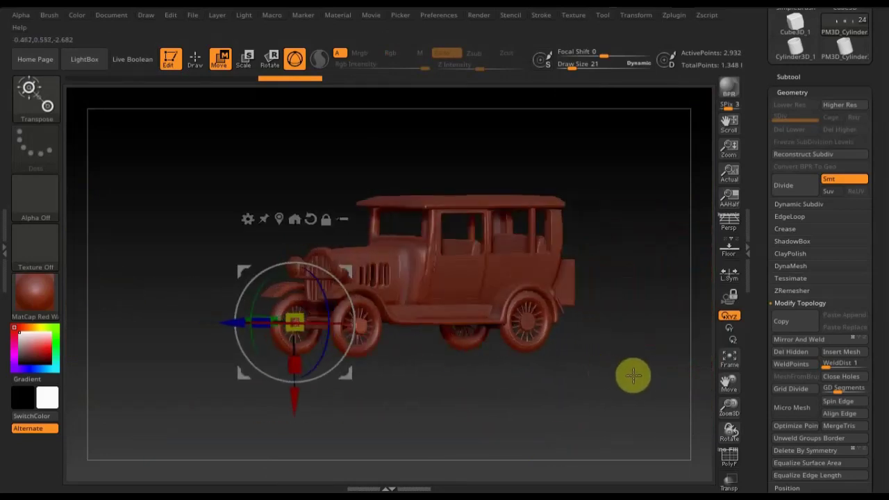
mouse_move(643, 329)
mouse_down()
mouse_move(636, 310)
mouse_move(642, 373)
mouse_move(658, 377)
mouse_move(556, 393)
mouse_move(577, 369)
mouse_move(645, 357)
mouse_move(561, 402)
mouse_move(616, 398)
mouse_move(601, 410)
mouse_move(460, 427)
mouse_up()
drag(589, 423, 605, 425)
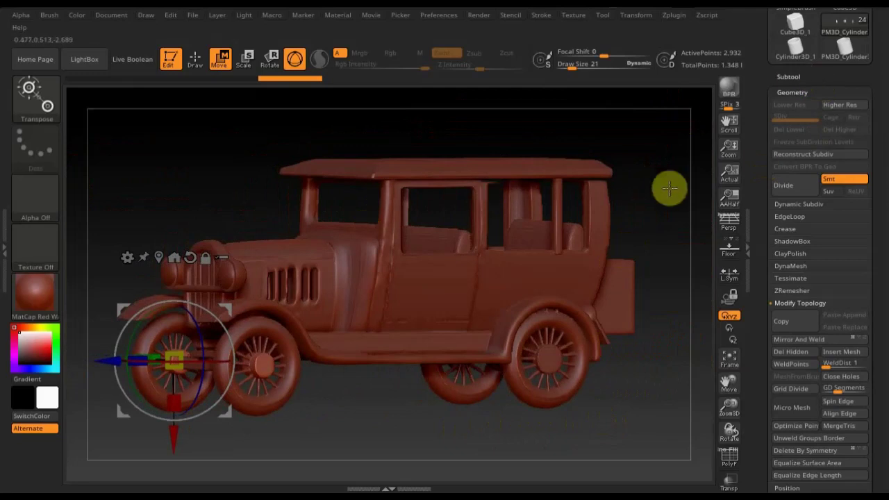
Return to a flat side view and make the roof piece the active subtool
mouse_move(659, 181)
shift+mouse_down()
mouse_move(641, 182)
mouse_move(650, 194)
shift+mouse_up()
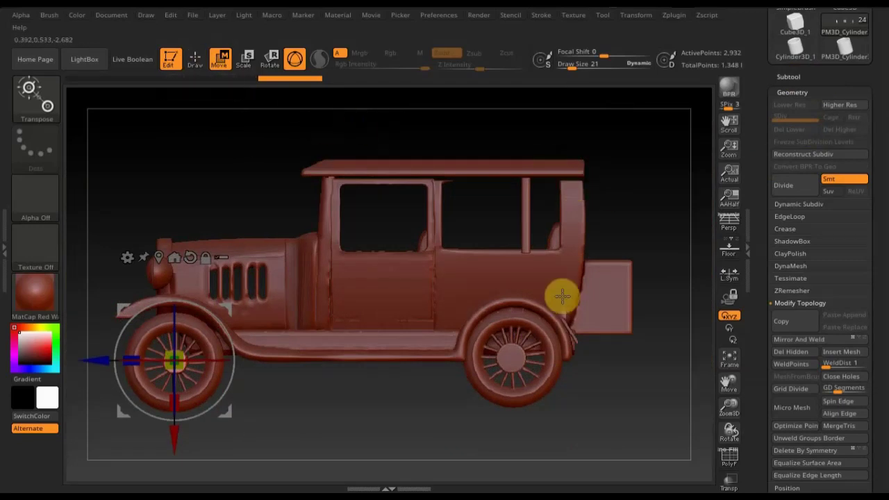
key(n)
click(396, 332)
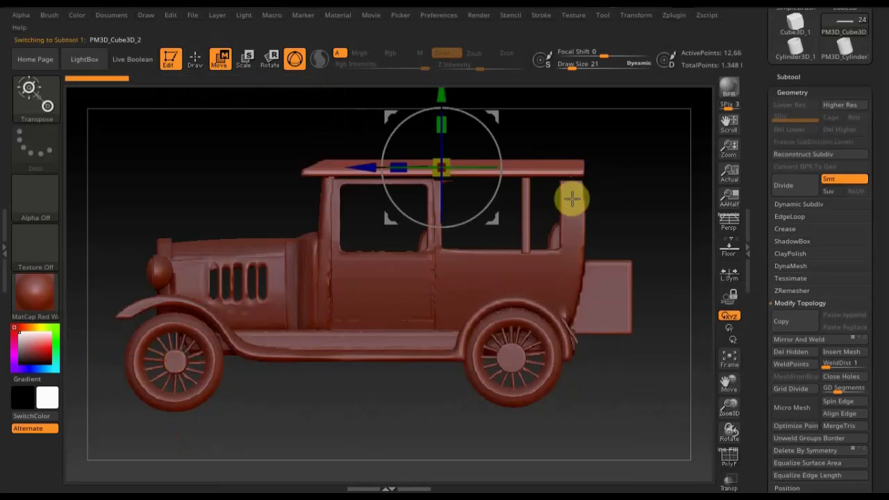
Subdivide the roof once with Ctrl+D and delete its lower subdivision level
click(195, 59)
key(ctrl)
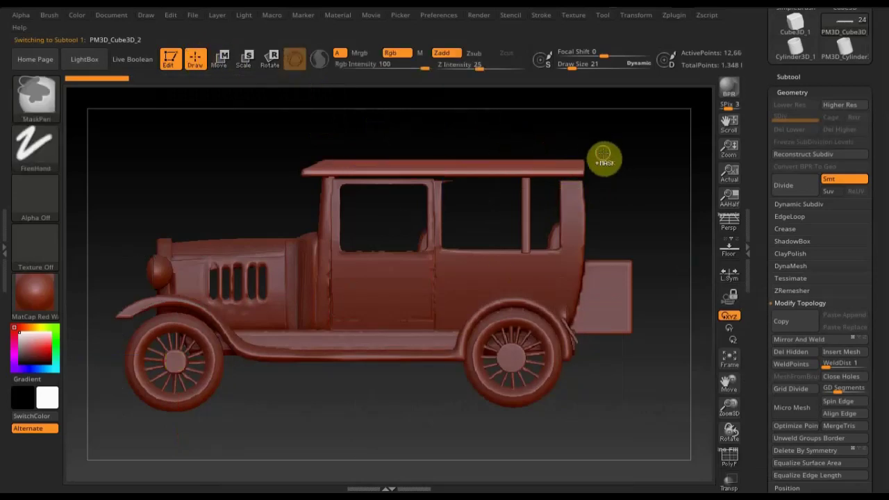
key(ctrl+d)
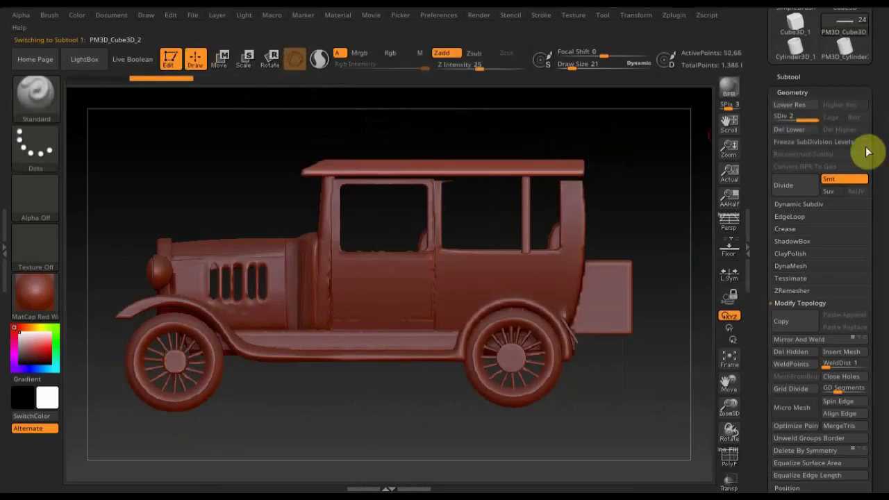
click(794, 129)
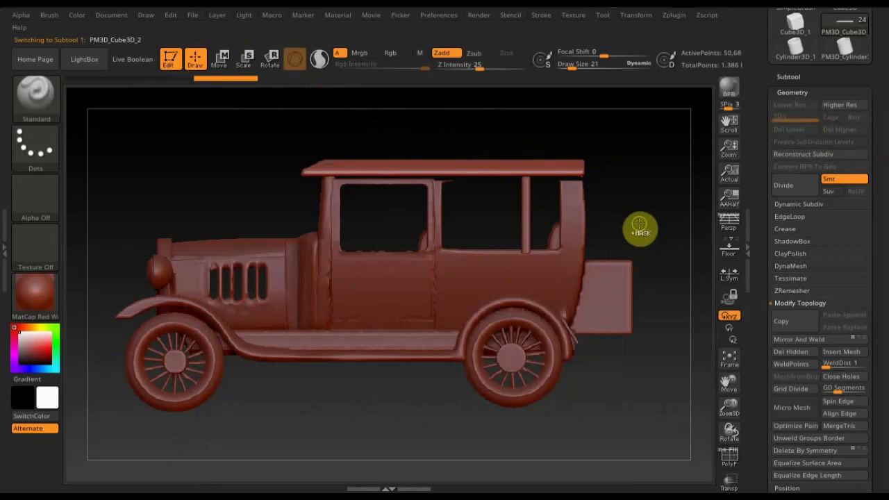
Ctrl-drag a rectangle mask over the roof and windows
key(ctrl)
mouse_move(645, 240)
ctrl+mouse_down()
mouse_move(286, 173)
mouse_move(323, 172)
ctrl+mouse_up()
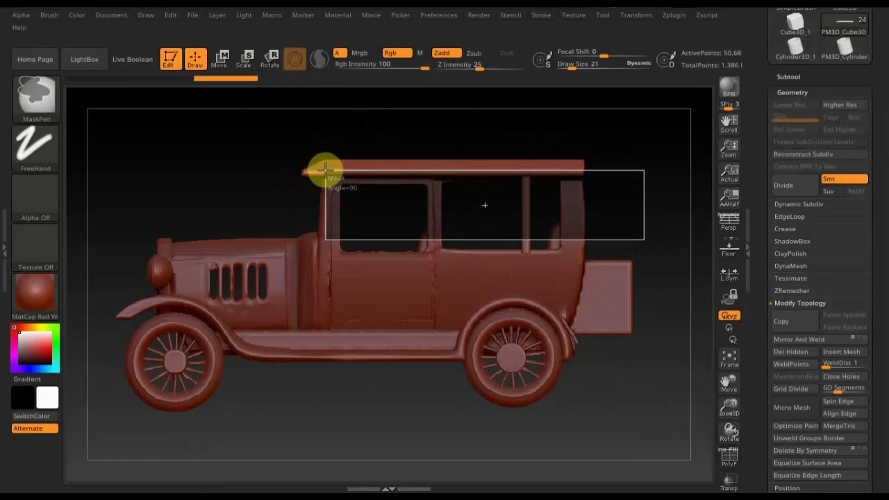
ctrl+drag(325, 169, 326, 170)
drag(472, 103, 469, 137)
mouse_move(655, 188)
mouse_down()
mouse_move(648, 129)
mouse_move(652, 143)
mouse_up()
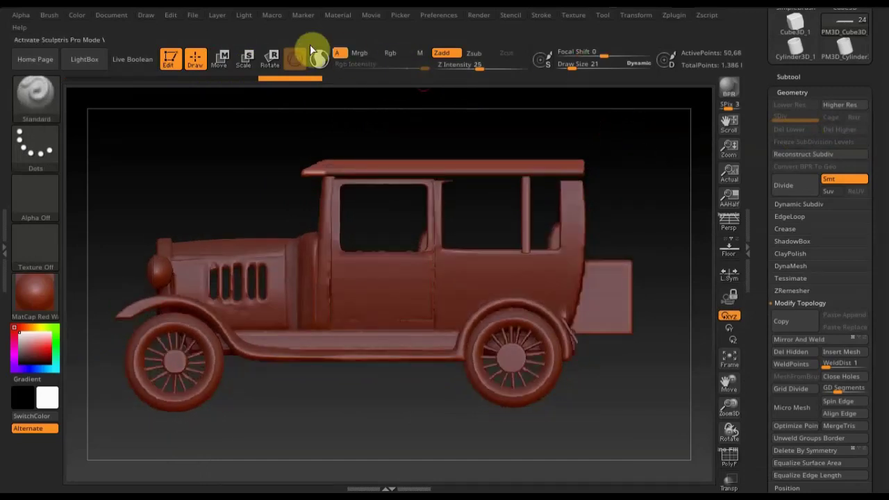
Lower the roof slightly onto the body with the Move gizmo, then return to Draw
click(222, 61)
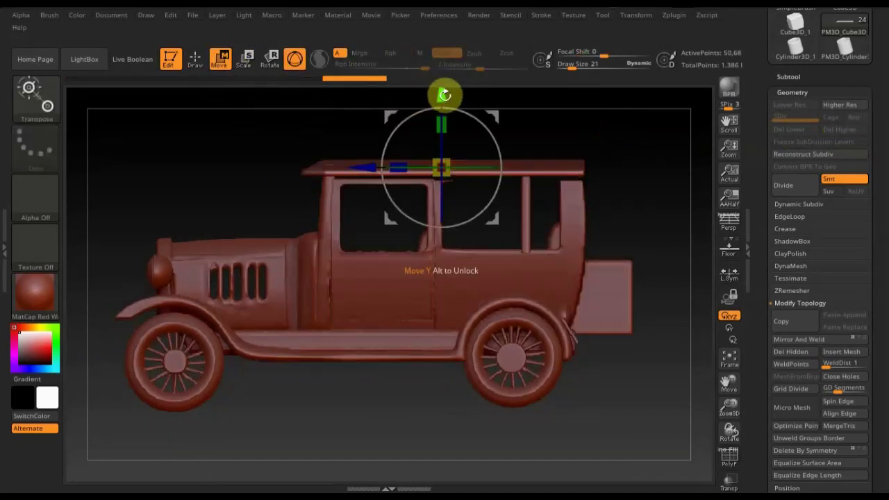
drag(441, 93, 444, 94)
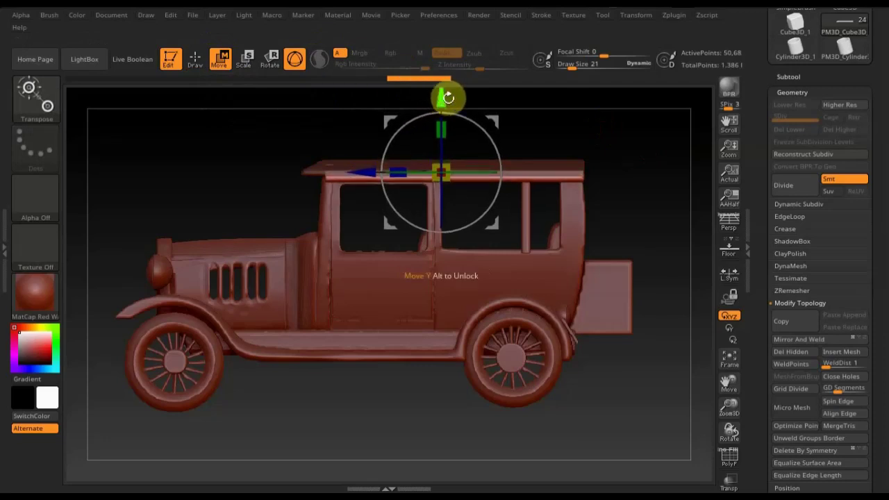
mouse_move(645, 198)
mouse_down()
mouse_move(610, 207)
mouse_move(587, 201)
mouse_move(616, 198)
mouse_move(487, 170)
mouse_up()
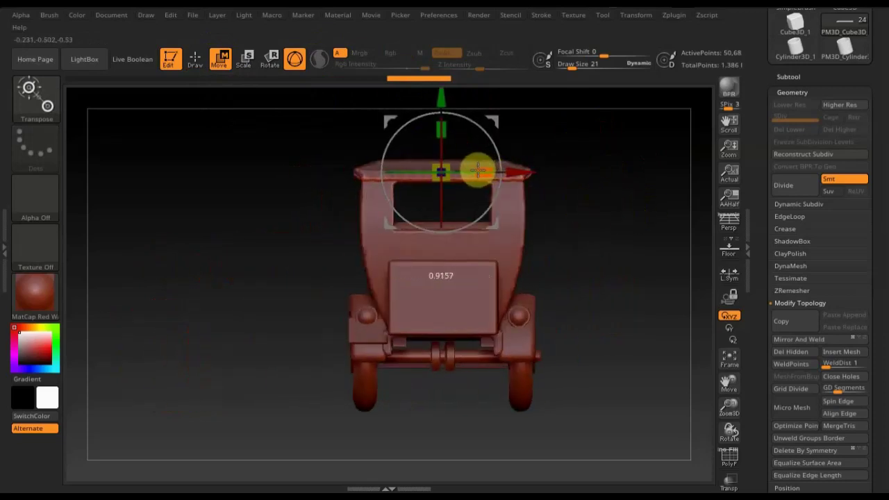
mouse_move(566, 218)
shift+mouse_down()
mouse_move(631, 236)
mouse_move(673, 218)
shift+mouse_up()
shift+drag(664, 165, 680, 201)
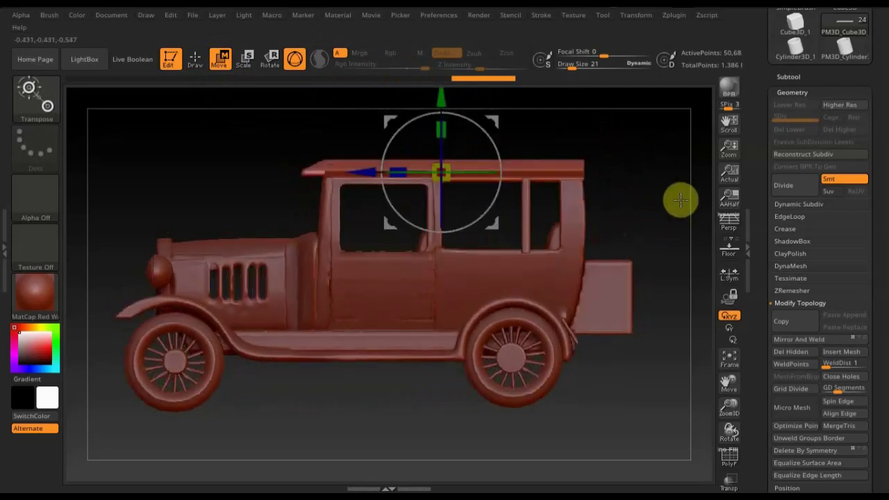
click(196, 59)
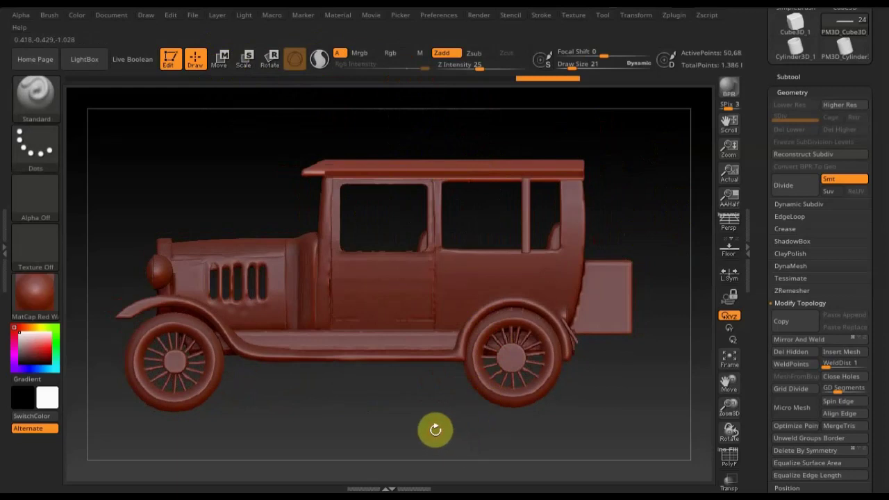
alt+drag(435, 430, 427, 389)
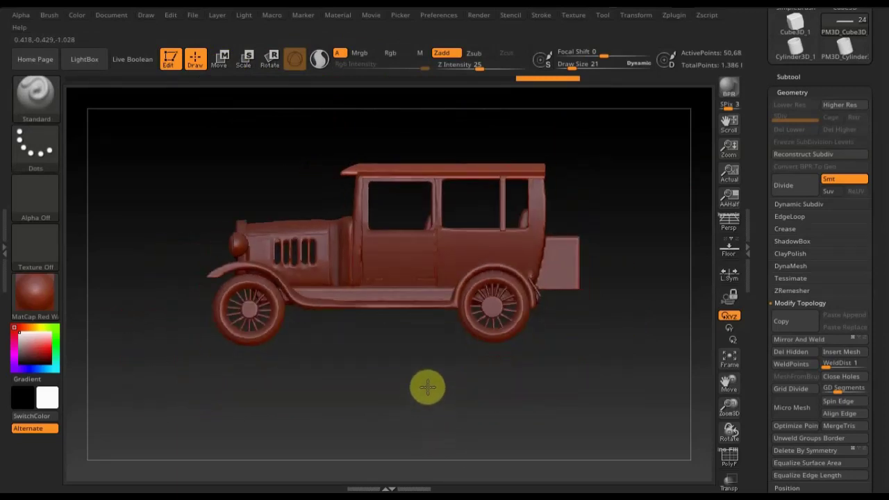
From a three-quarter front view, open Subtool > Append to list the Cone3D, Cylinder3D and Sphere3D primitives
mouse_move(467, 397)
mouse_down()
mouse_move(476, 401)
mouse_move(452, 420)
mouse_move(458, 440)
mouse_up()
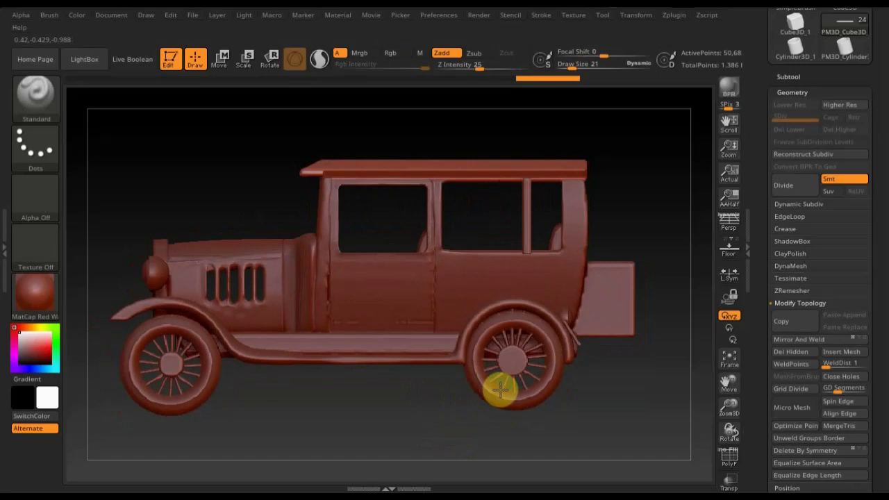
click(787, 77)
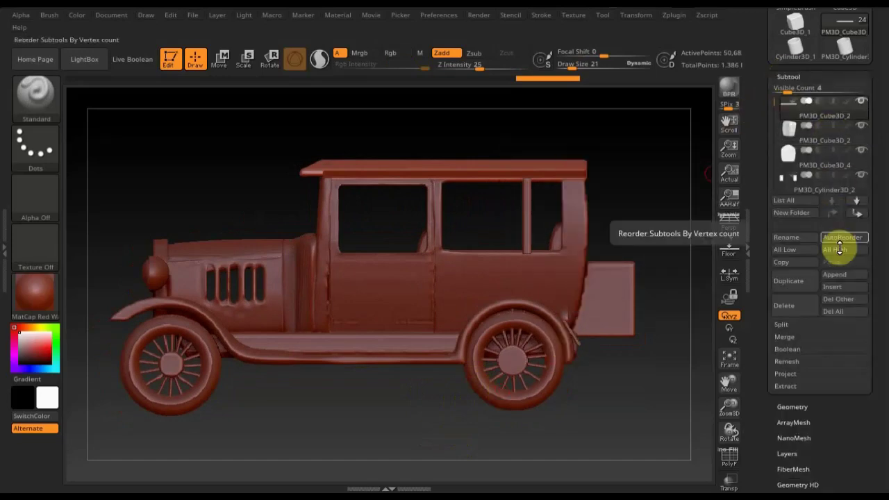
click(846, 279)
mouse_move(435, 243)
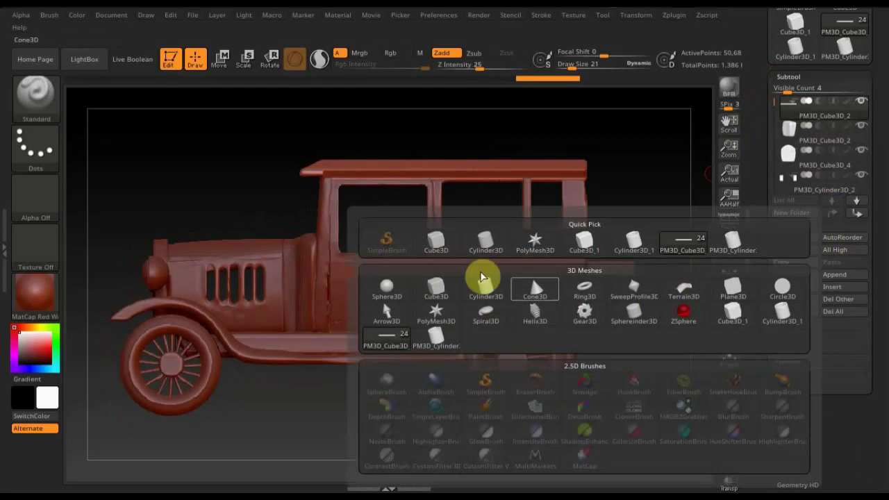
Append a Cube3D subtool, select and frame it, then shrink it with the Move gizmo
click(435, 247)
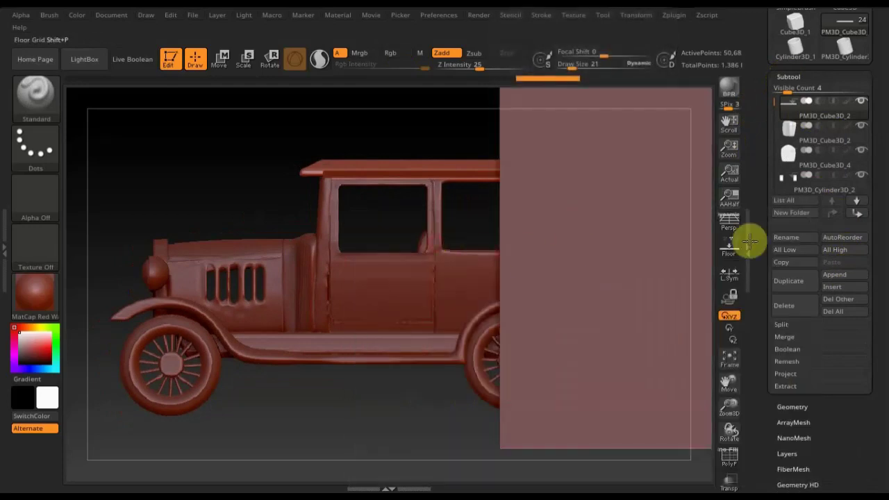
click(708, 394)
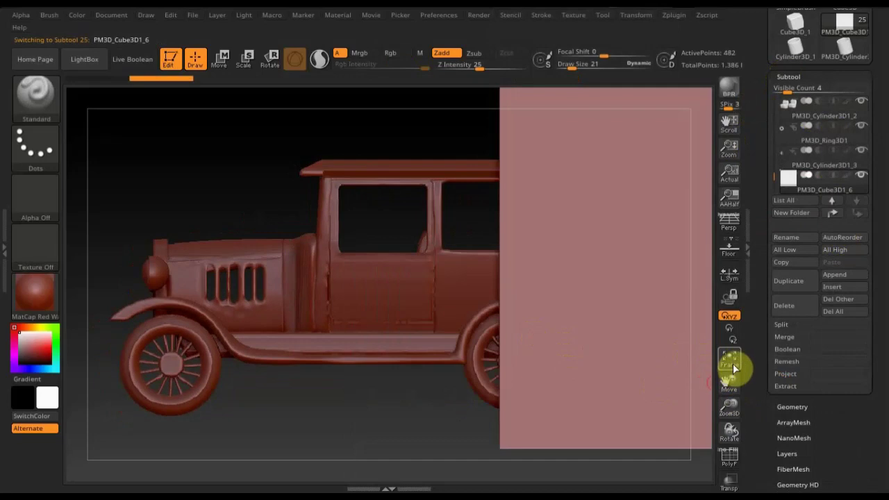
click(729, 358)
click(212, 63)
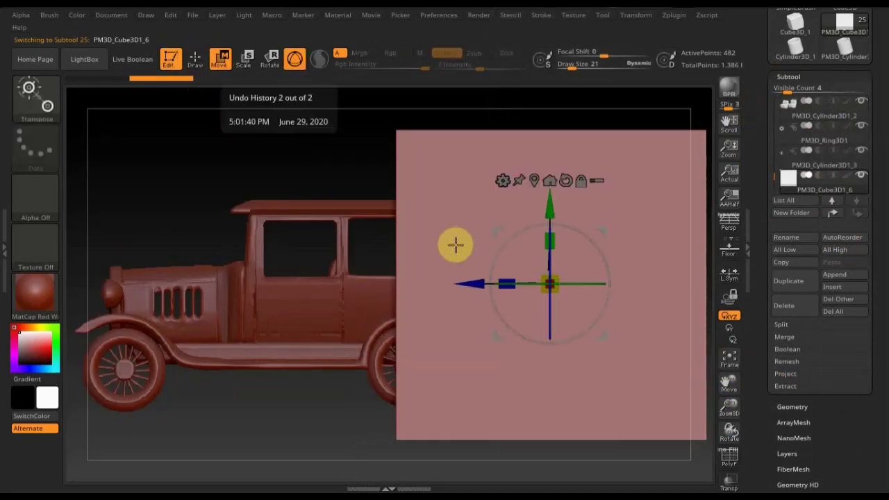
drag(555, 291, 482, 129)
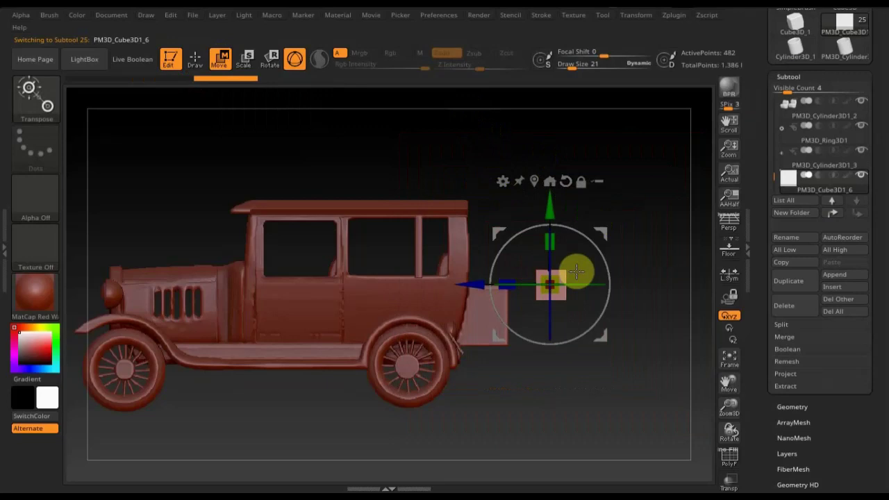
Turn on Geometry > DynaMesh for the cube at resolution 128 and begin stretching it along Z
click(792, 410)
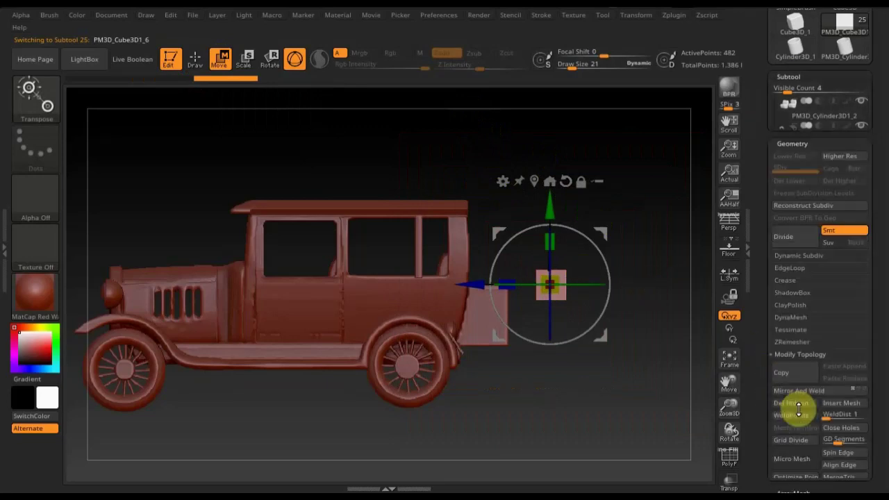
click(791, 266)
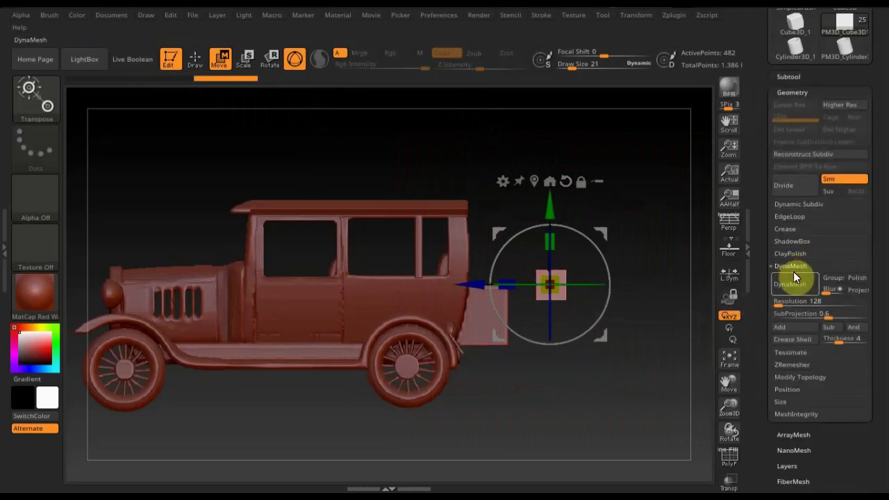
click(793, 285)
drag(566, 403, 637, 409)
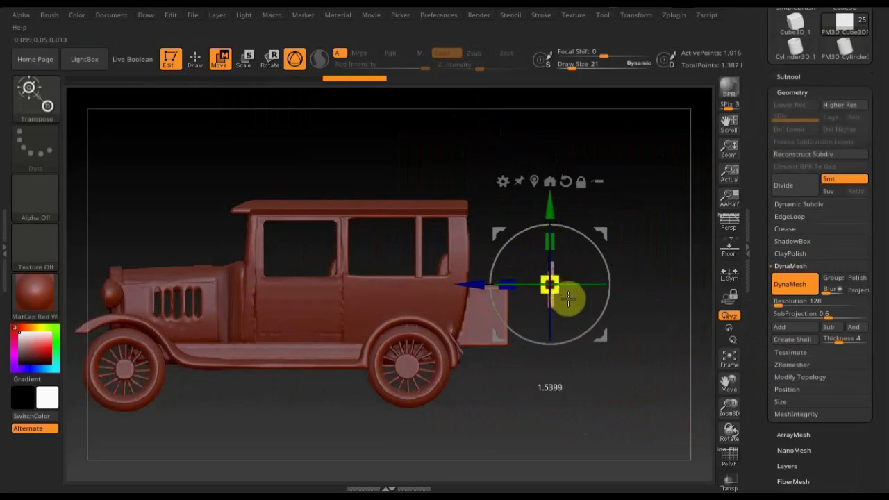
Stretch the cube into a bar, flatten it on Y, and raise it into the car's rear cabin
drag(565, 297, 585, 317)
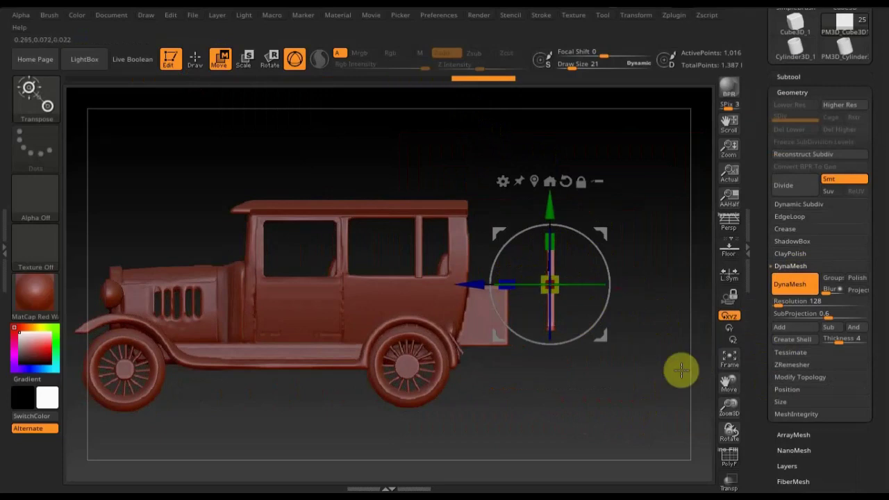
mouse_move(653, 375)
mouse_down()
mouse_move(601, 377)
mouse_move(636, 388)
mouse_move(620, 423)
mouse_up()
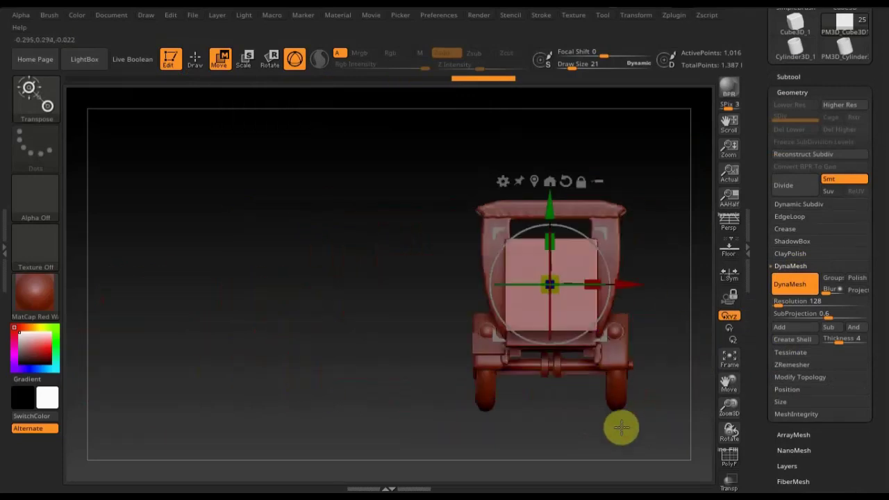
drag(550, 241, 557, 248)
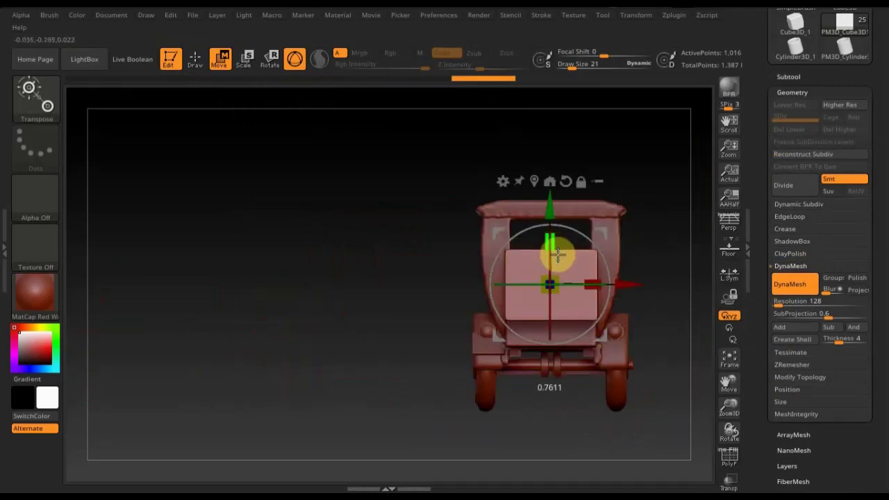
mouse_move(349, 345)
mouse_down()
mouse_move(589, 390)
mouse_move(589, 351)
mouse_up()
drag(458, 285, 368, 271)
drag(456, 204, 462, 189)
mouse_move(589, 271)
mouse_down()
mouse_move(525, 268)
mouse_move(589, 297)
mouse_up()
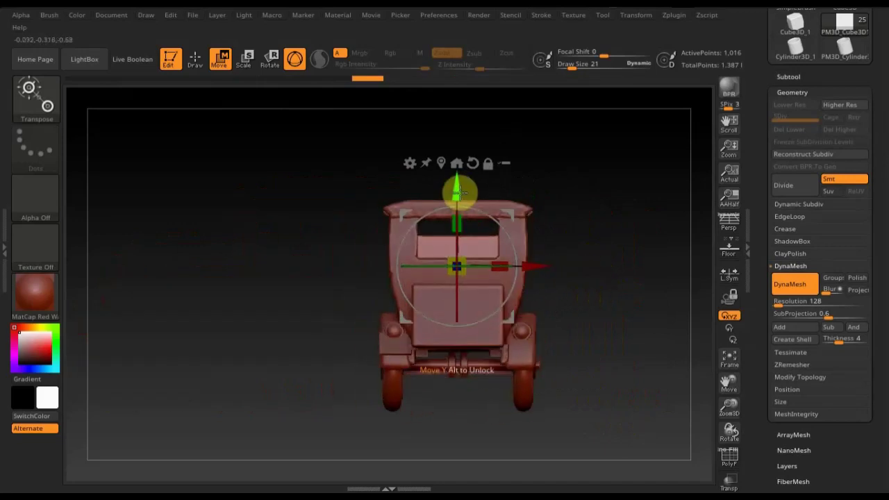
drag(457, 192, 457, 166)
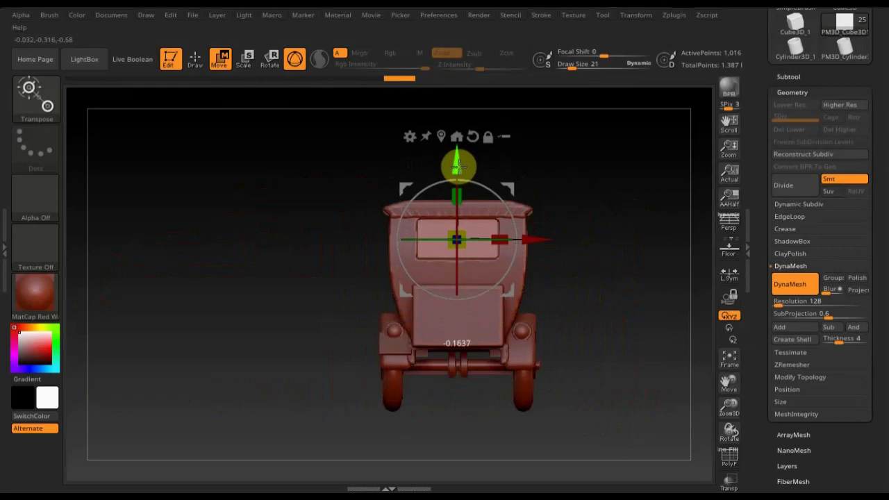
From a top view, realign the transform gizmo onto the box along the car's length
mouse_move(587, 332)
mouse_down()
mouse_move(668, 337)
mouse_move(643, 337)
mouse_move(634, 421)
mouse_move(617, 379)
mouse_move(630, 415)
mouse_move(601, 391)
mouse_up()
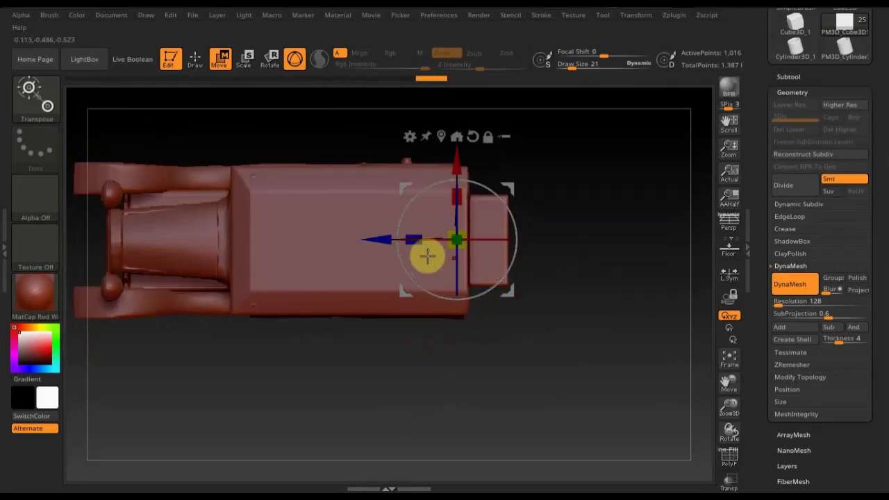
alt+drag(377, 238, 422, 252)
drag(540, 192, 557, 281)
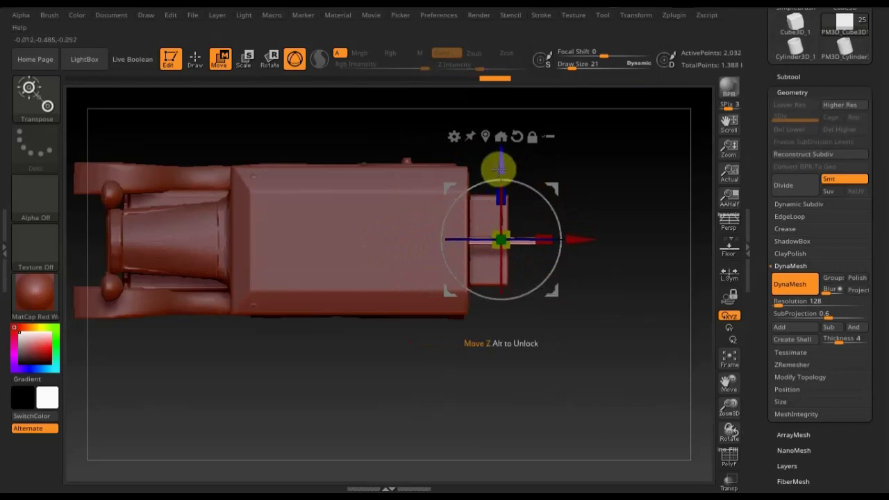
alt+drag(500, 163, 500, 102)
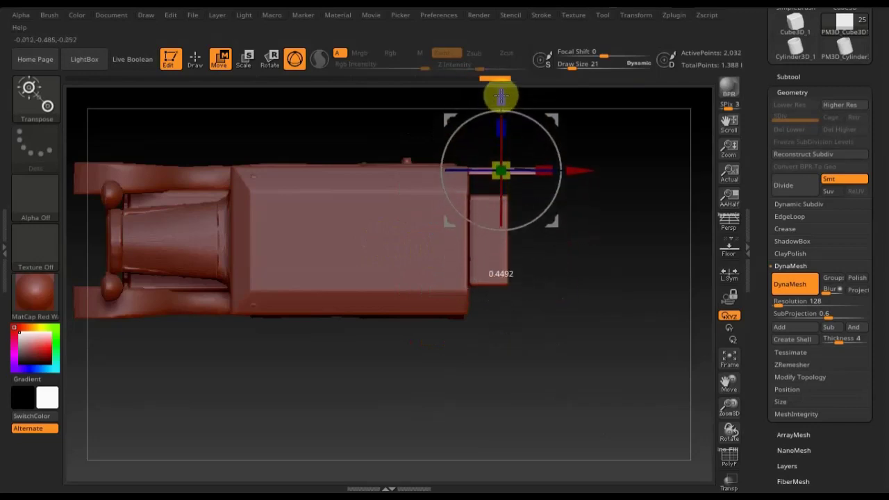
alt+drag(589, 175, 488, 188)
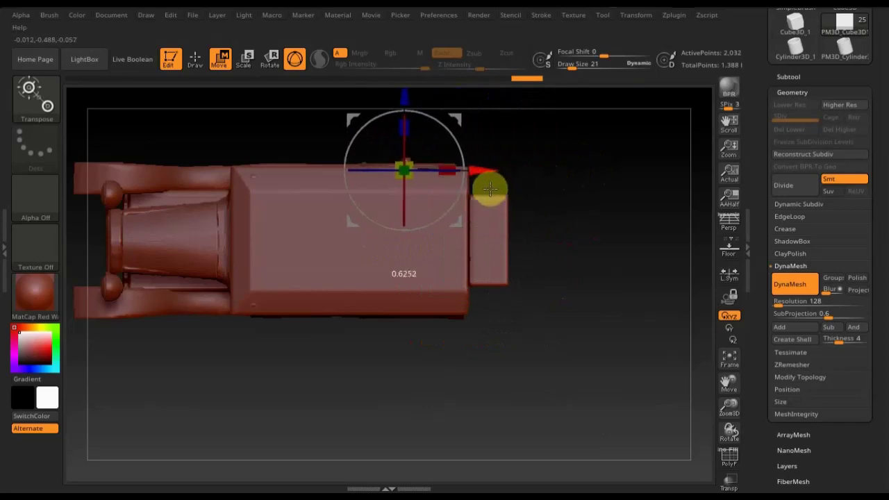
mouse_move(548, 371)
mouse_down()
mouse_move(533, 274)
mouse_move(510, 440)
mouse_move(599, 435)
mouse_move(585, 423)
mouse_move(454, 440)
mouse_move(492, 399)
mouse_up()
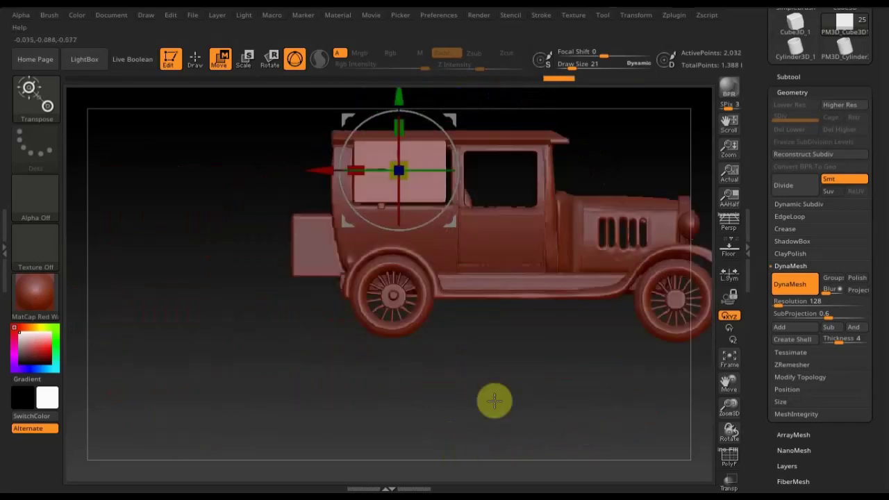
Lower the rear window panel slightly and thin it along Z from the rear view
drag(397, 97, 397, 102)
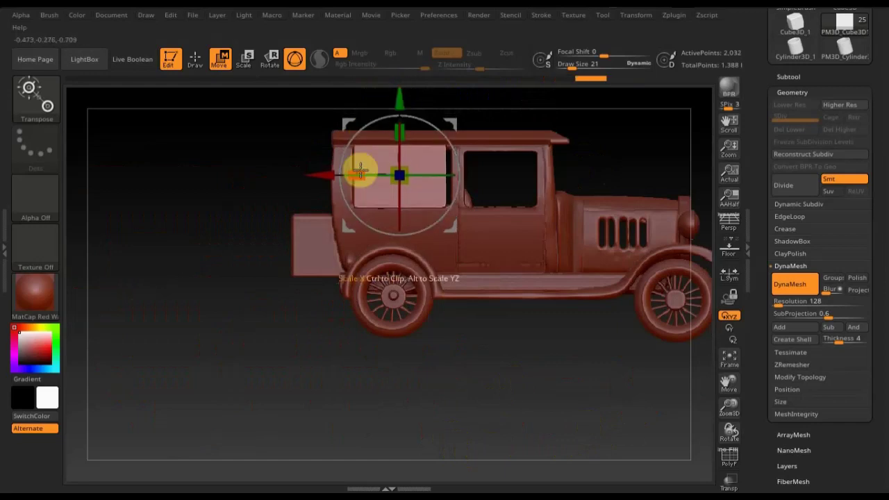
mouse_move(278, 377)
mouse_down()
mouse_move(287, 405)
mouse_move(401, 395)
mouse_move(411, 403)
mouse_up()
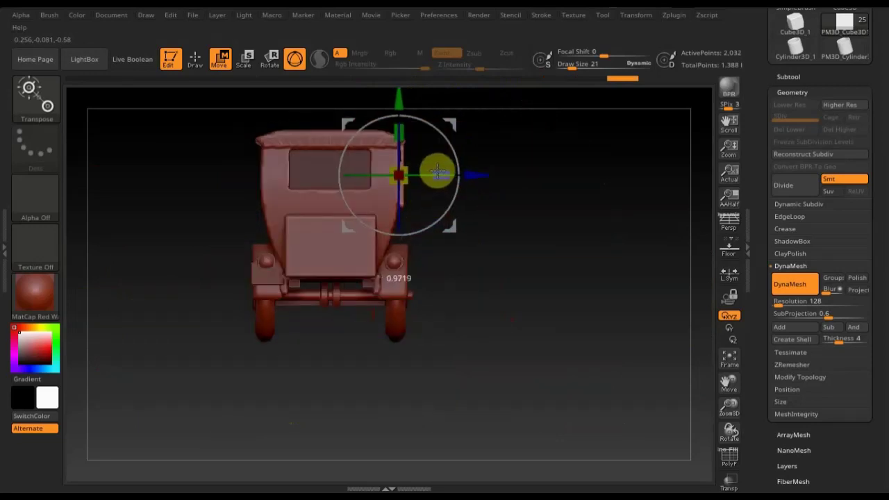
drag(437, 171, 445, 171)
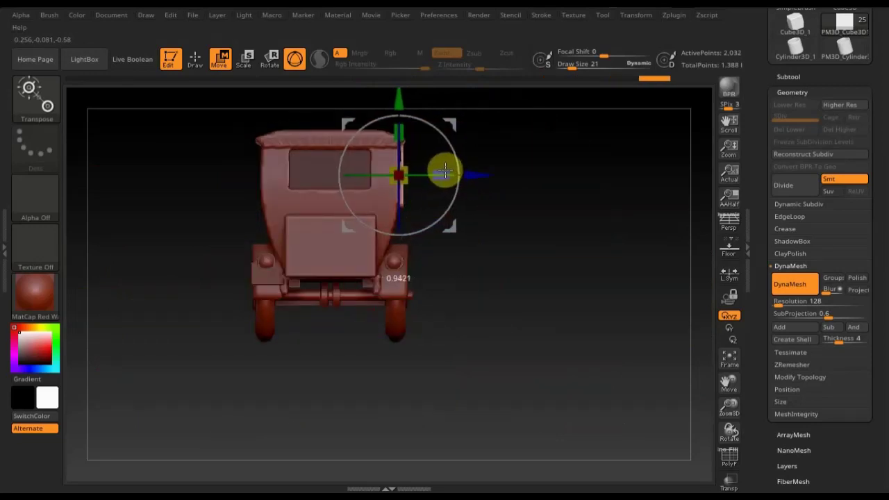
drag(442, 172, 470, 171)
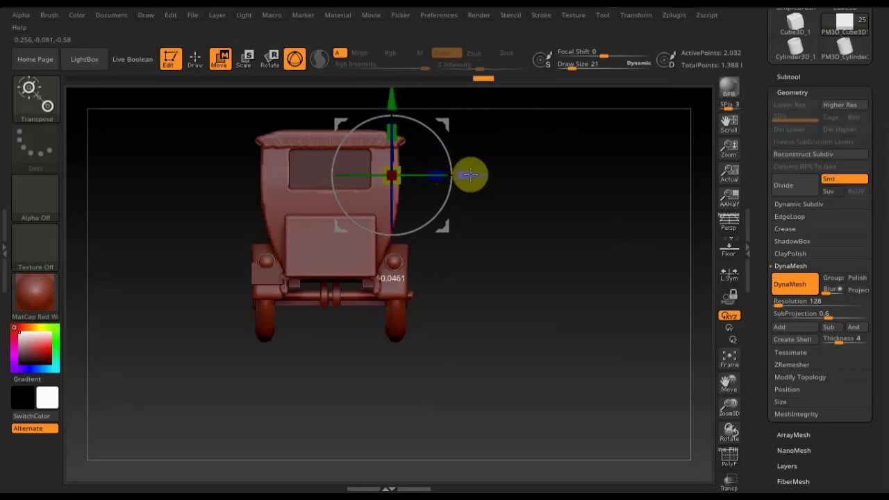
mouse_move(535, 278)
mouse_down()
mouse_move(490, 282)
mouse_move(476, 274)
mouse_up()
shift+drag(505, 364, 517, 375)
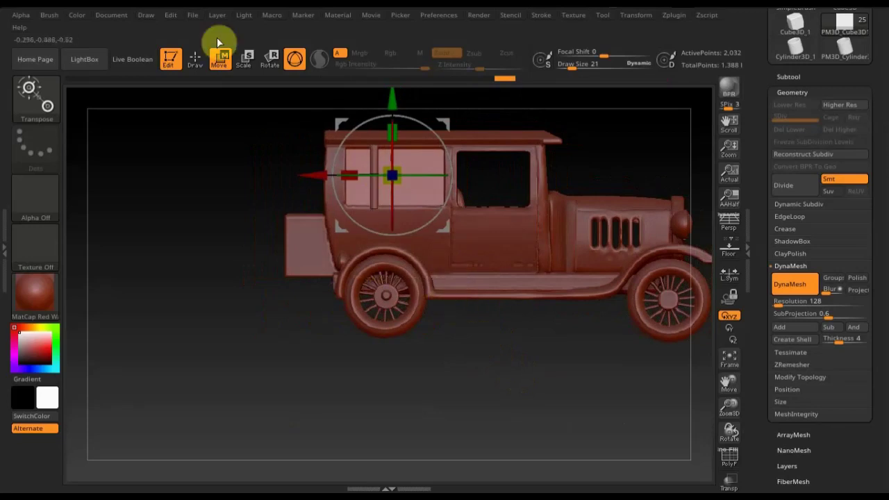
Return to Draw mode with the Standard brush and undo twice to compare panel states
click(198, 61)
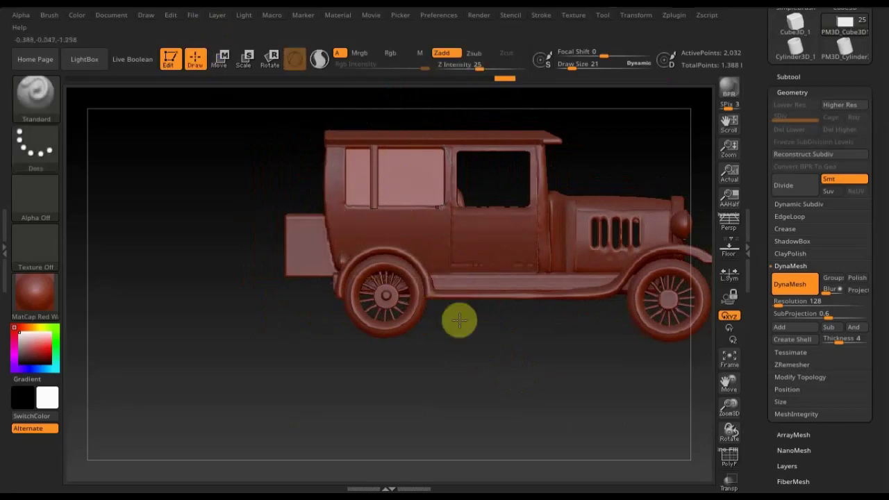
key(shift)
alt+drag(514, 374, 412, 377)
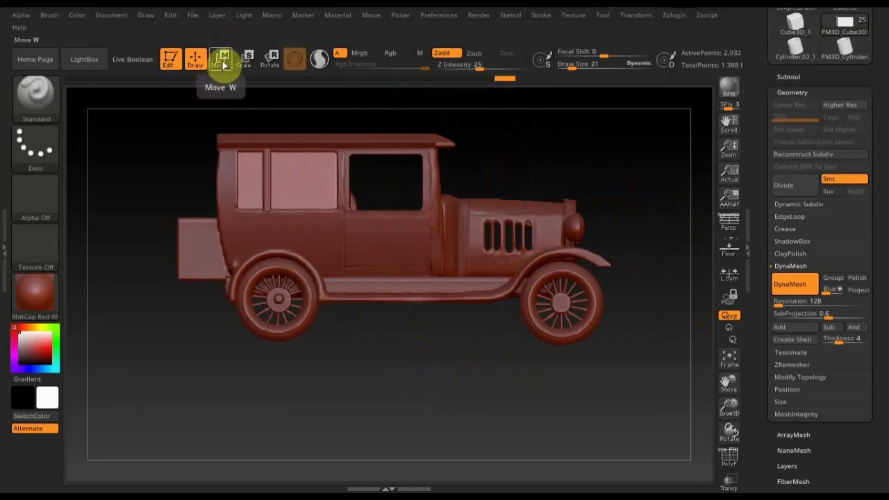
key(ctrl)
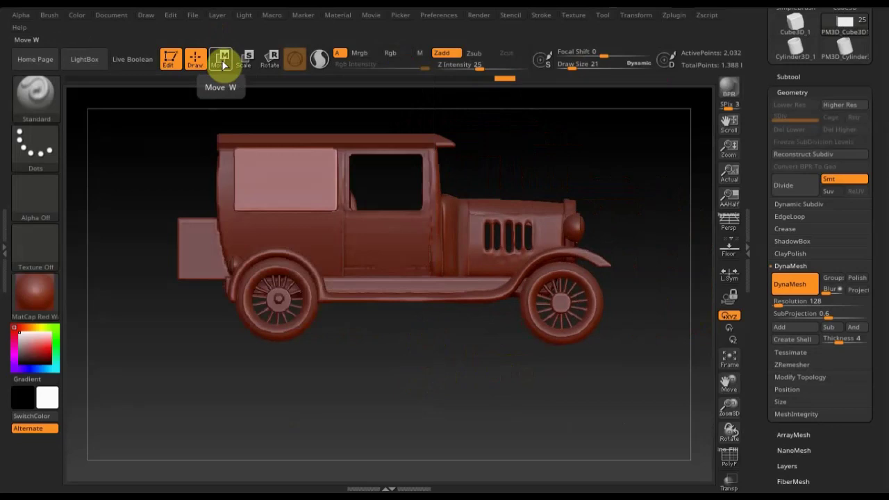
key(ctrl+z)
key(ctrl+z)
key(ctrl+z)
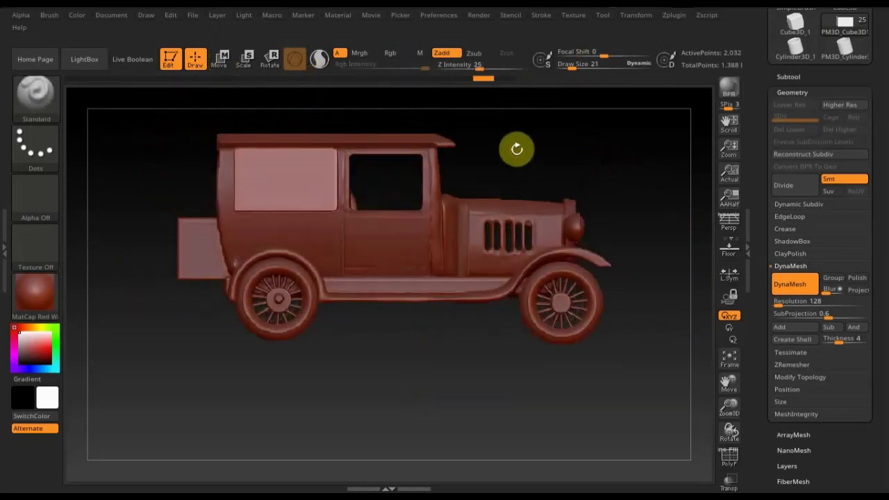
key(ctrl+z)
key(ctrl+z)
key(ctrl+z)
key(ctrl+z)
key(ctrl+z)
key(ctrl+z)
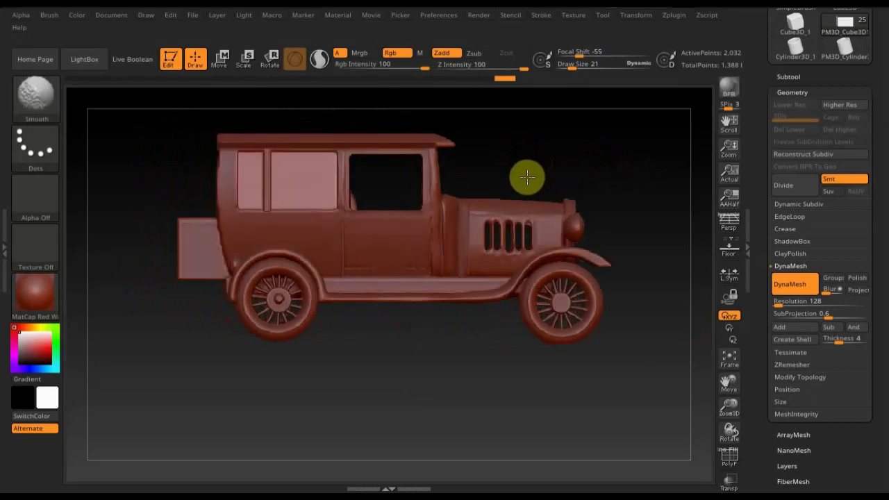
Duplicate the window panel with a Ctrl-drag of the Move gizmo and slide the copy to the front door
click(221, 58)
drag(192, 177, 287, 197)
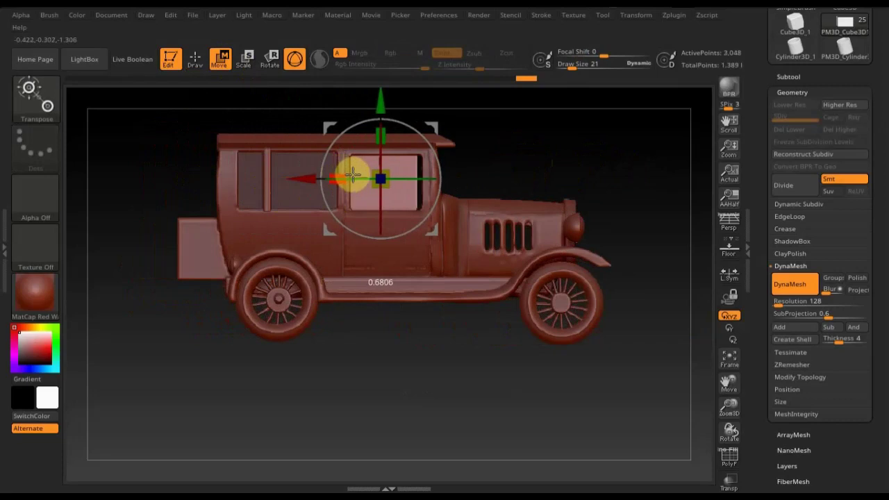
drag(354, 175, 301, 180)
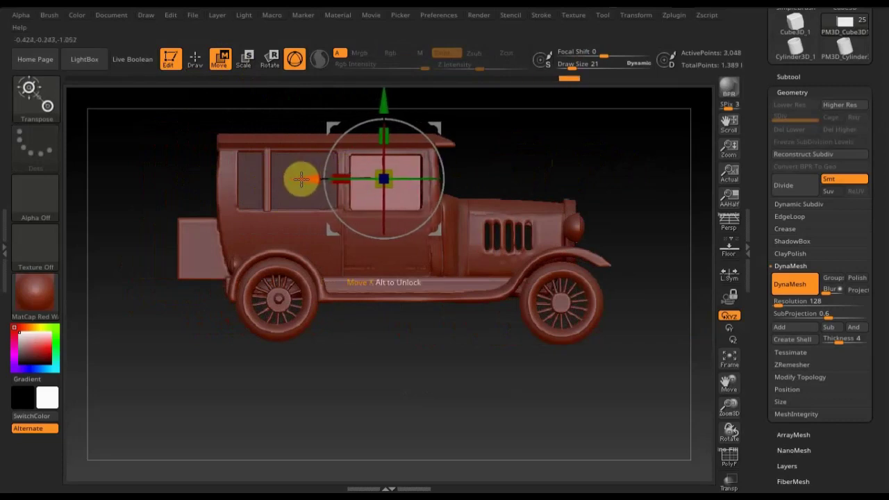
drag(341, 173, 337, 175)
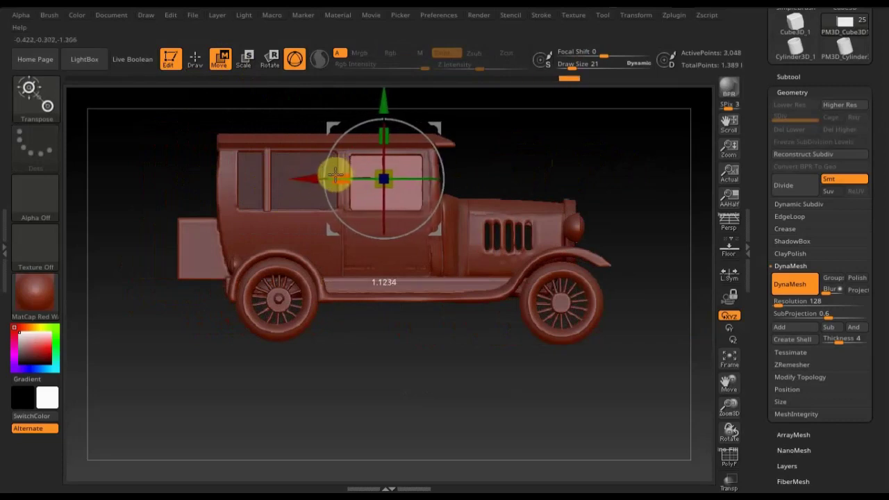
With Transp on, lower and enlarge the copy to fill the door opening's lower half
click(729, 478)
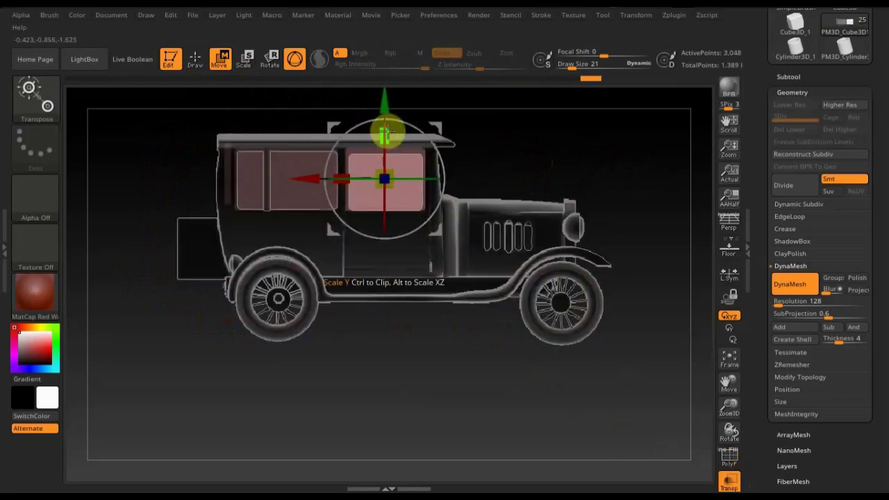
drag(387, 99, 386, 173)
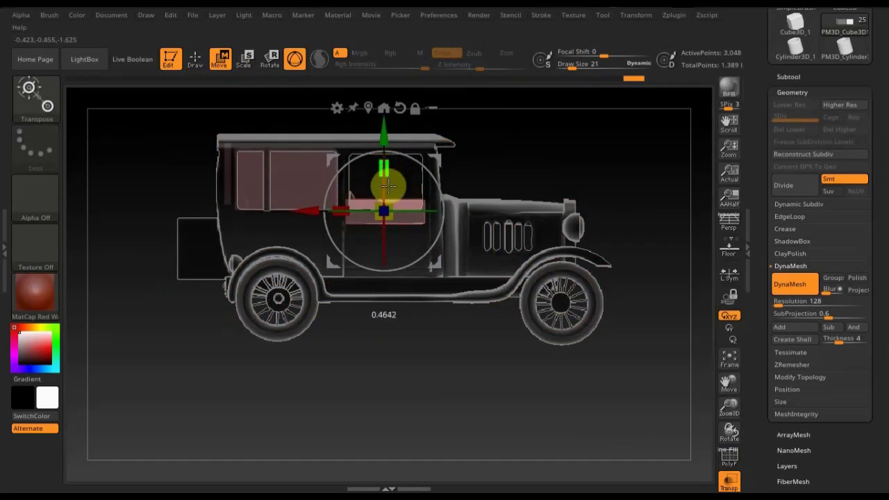
drag(387, 182, 387, 184)
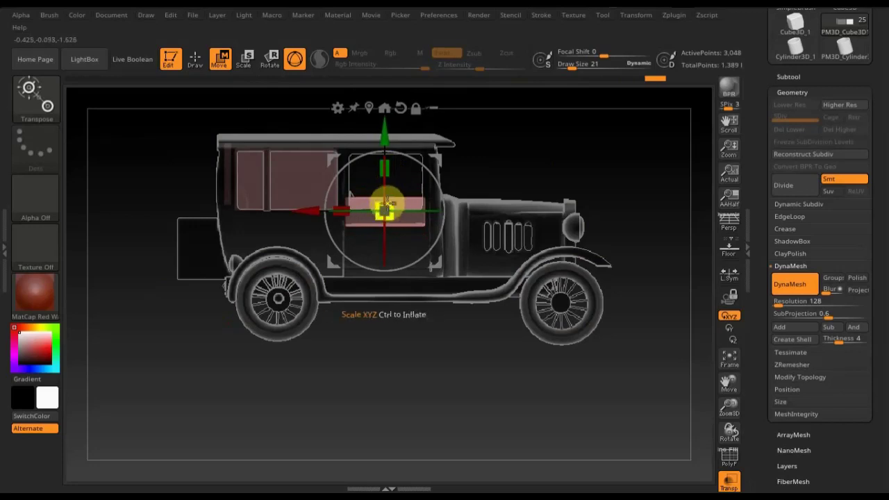
drag(340, 206, 348, 205)
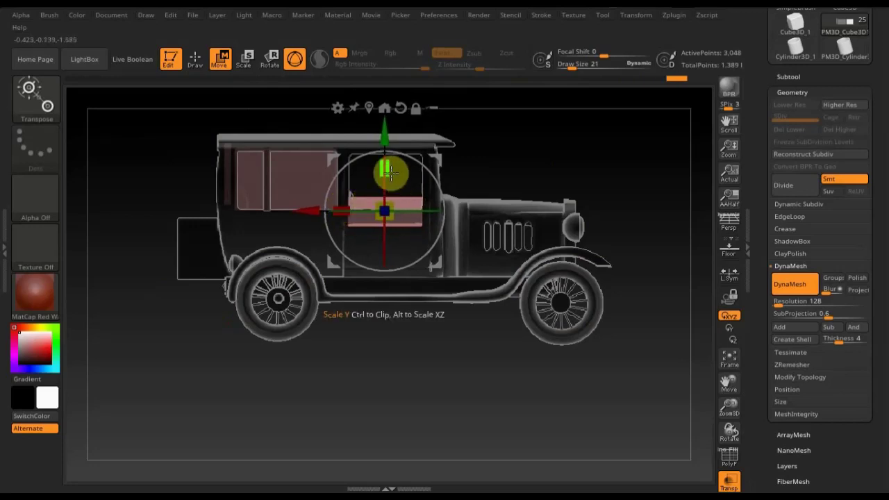
drag(387, 165, 388, 161)
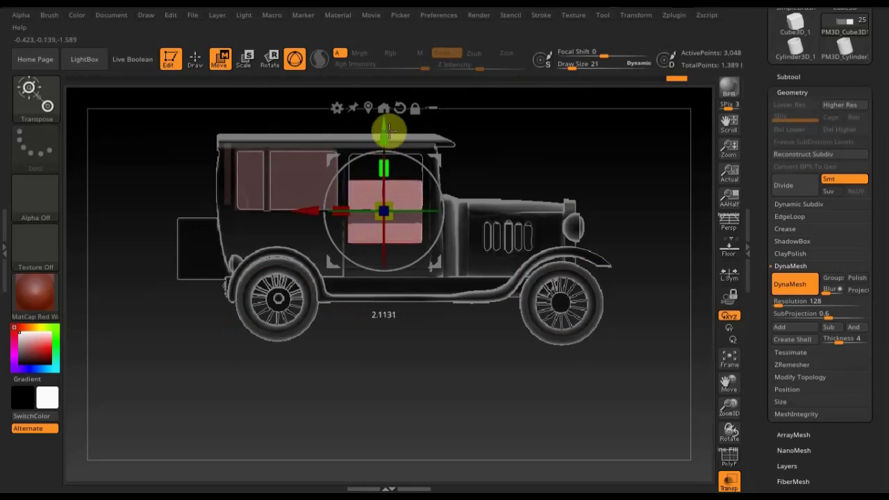
mouse_move(388, 136)
mouse_down()
mouse_move(386, 103)
mouse_move(395, 153)
mouse_up()
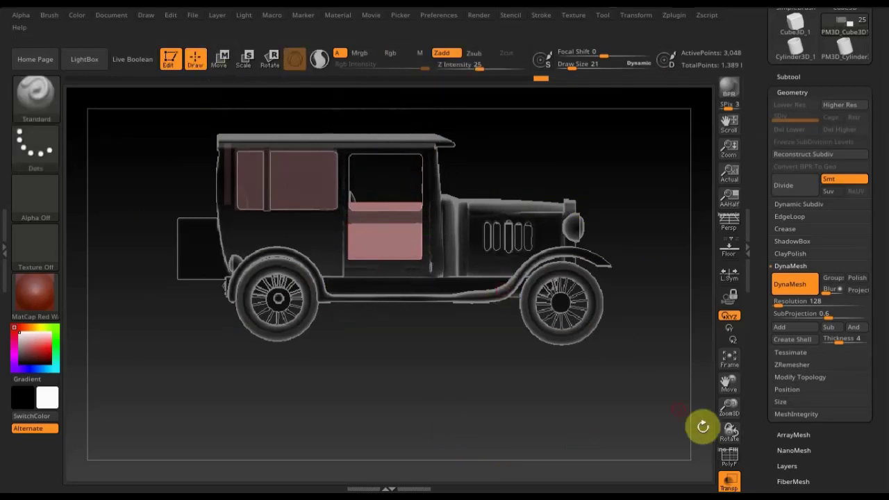
Turn Transp off and orbit the solid car through front, three-quarter and side views
click(734, 486)
drag(544, 401, 520, 406)
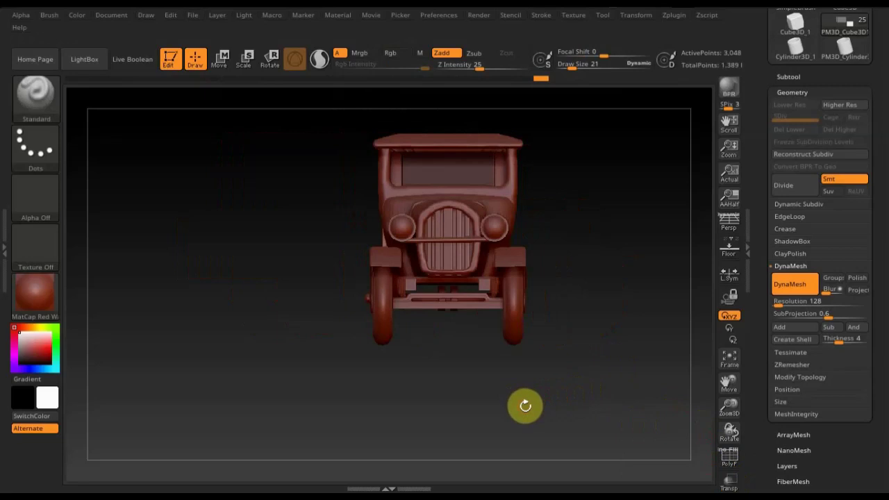
mouse_move(251, 237)
mouse_down()
mouse_move(531, 239)
mouse_move(402, 252)
mouse_move(569, 197)
mouse_move(579, 202)
mouse_up()
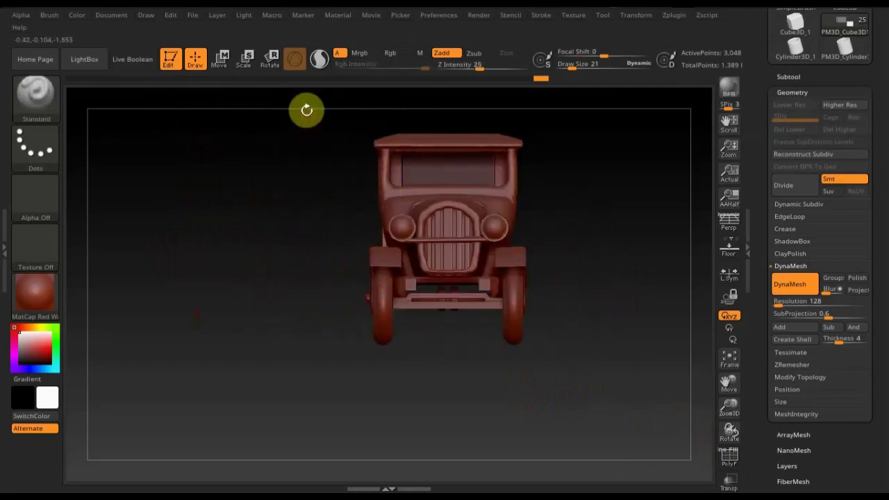
drag(296, 250, 354, 254)
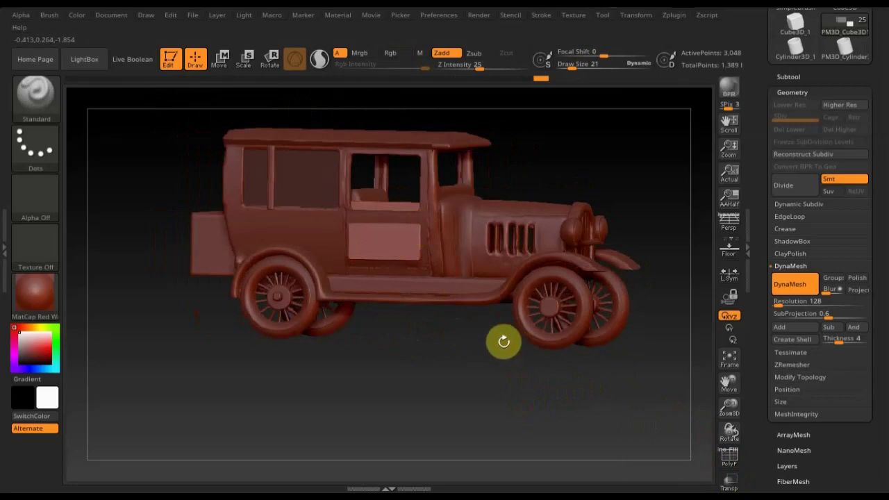
drag(509, 364, 451, 368)
Nudge the new door panel sideways to sit flush with the cabin and raise it slightly
click(222, 59)
drag(314, 230, 327, 232)
drag(393, 153, 392, 104)
drag(602, 193, 561, 196)
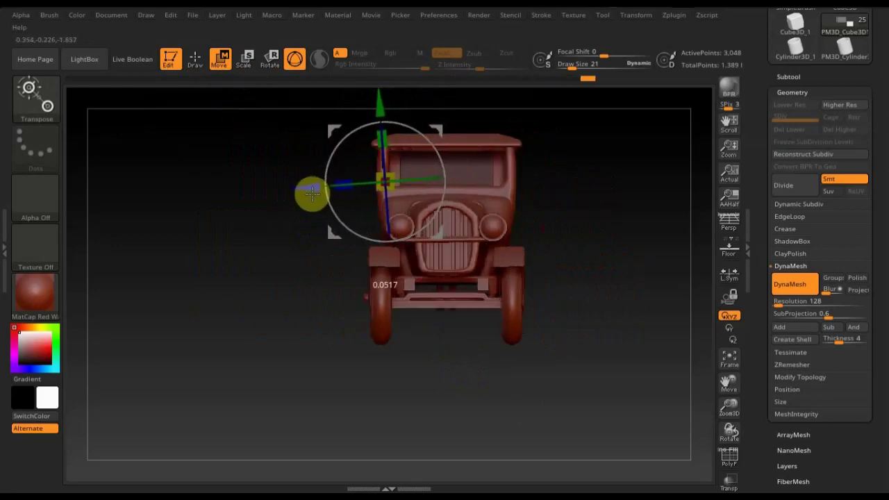
From a top view, drag the transform gizmo onto the car and align its axes with the body
mouse_move(581, 188)
mouse_down()
mouse_move(618, 183)
mouse_move(591, 208)
mouse_move(542, 185)
mouse_move(632, 185)
mouse_move(599, 174)
mouse_up()
key(y)
mouse_move(620, 239)
mouse_down()
mouse_move(614, 337)
mouse_move(579, 366)
mouse_move(570, 454)
mouse_move(571, 447)
mouse_up()
drag(299, 340, 461, 359)
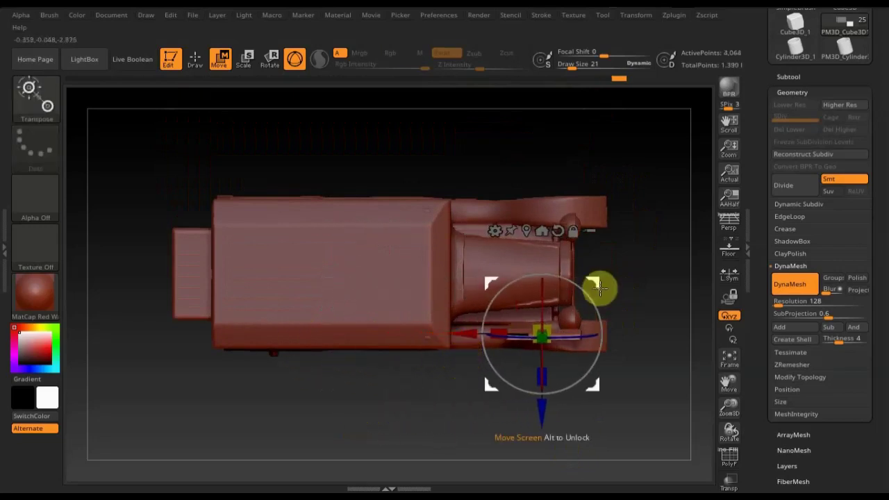
mouse_move(592, 297)
mouse_down()
mouse_move(535, 232)
mouse_move(477, 229)
mouse_up()
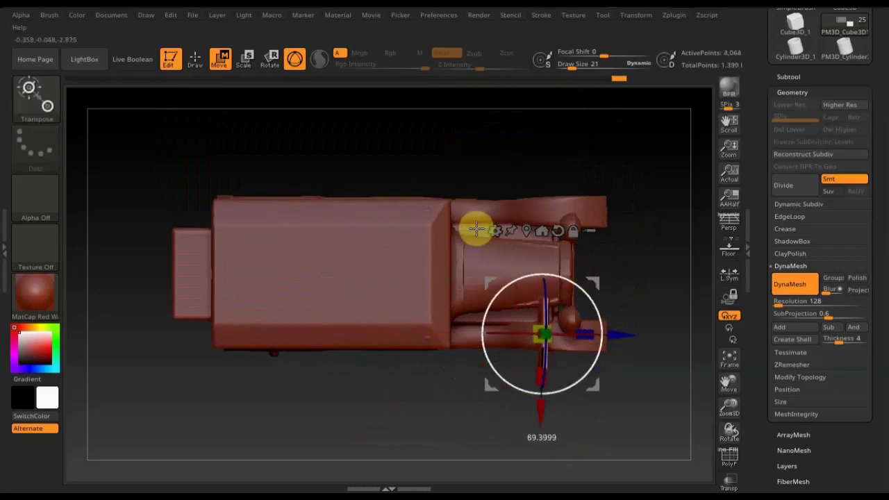
drag(545, 416, 524, 359)
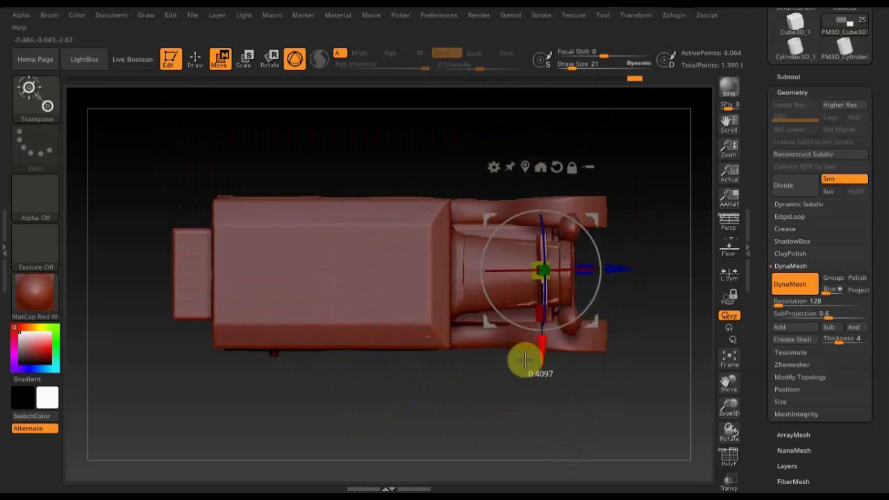
drag(618, 278, 523, 288)
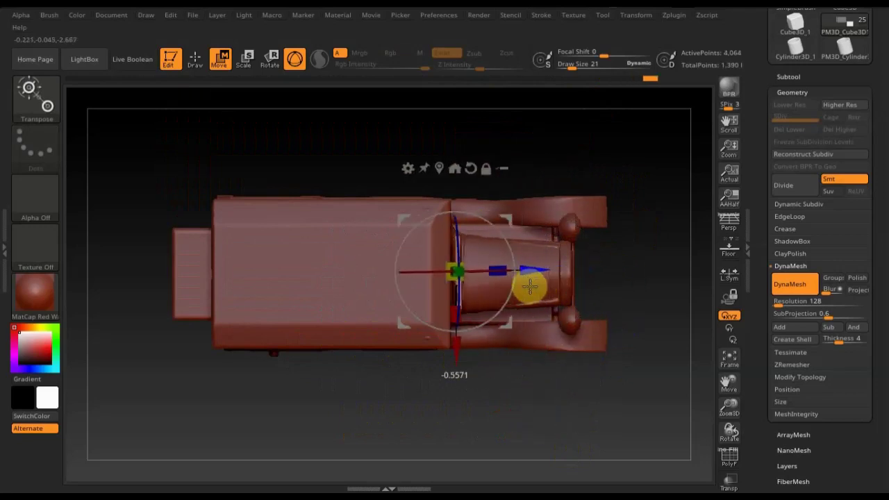
Widen the body slightly and fine-tune the pivot along the car's length, checking front and side views
drag(499, 396, 472, 361)
mouse_move(618, 225)
mouse_down()
mouse_move(633, 408)
mouse_move(630, 359)
mouse_move(683, 272)
mouse_move(676, 285)
mouse_move(649, 293)
mouse_up()
drag(404, 269, 390, 271)
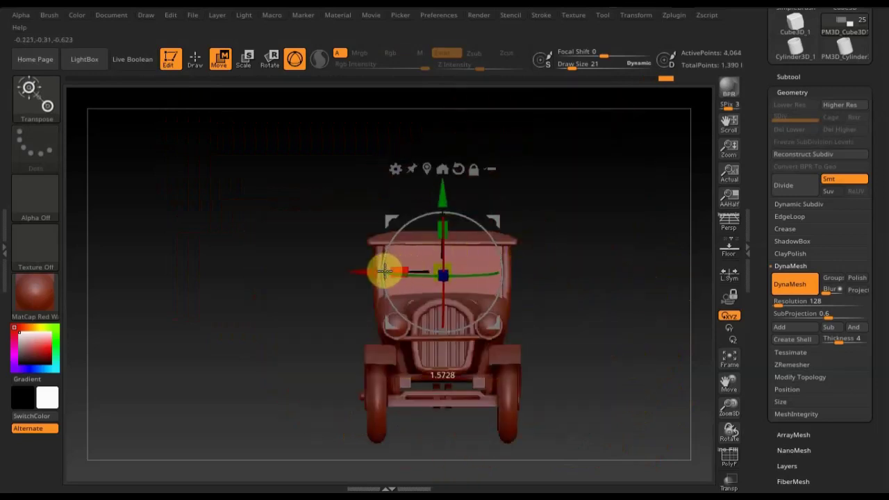
drag(577, 306, 646, 316)
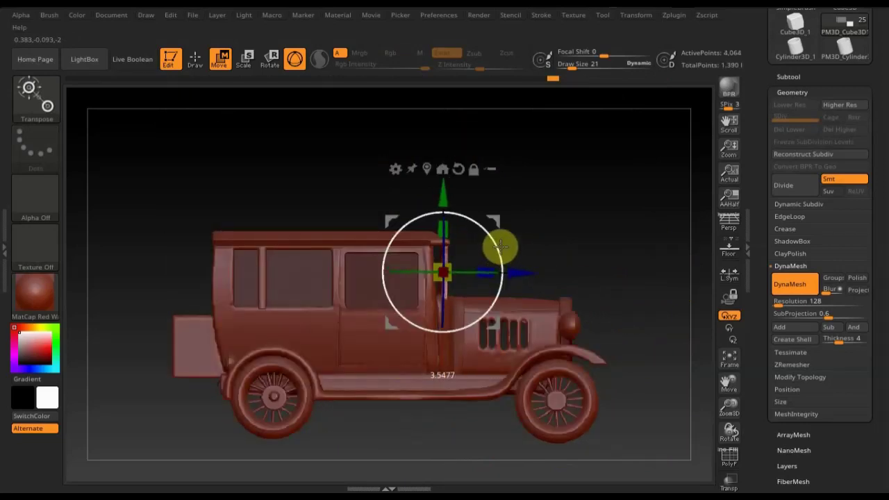
drag(524, 272, 509, 273)
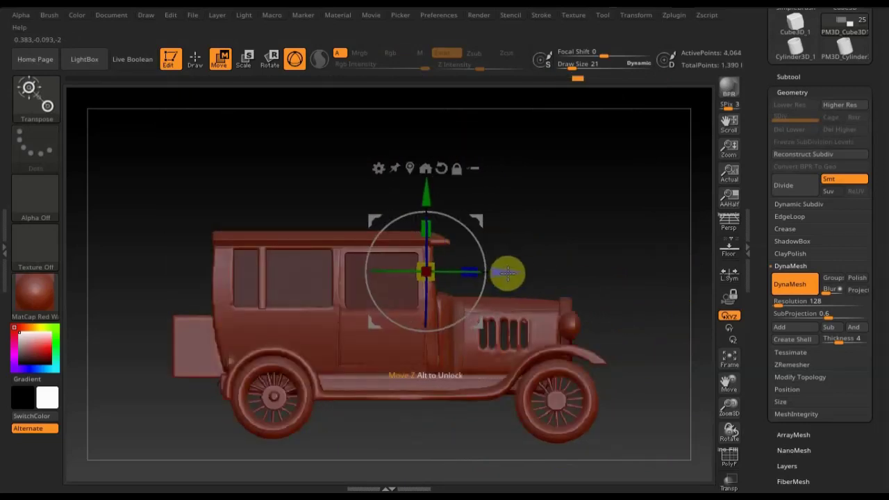
mouse_move(581, 261)
mouse_down()
mouse_move(537, 264)
mouse_move(534, 251)
mouse_move(508, 272)
mouse_move(498, 268)
mouse_up()
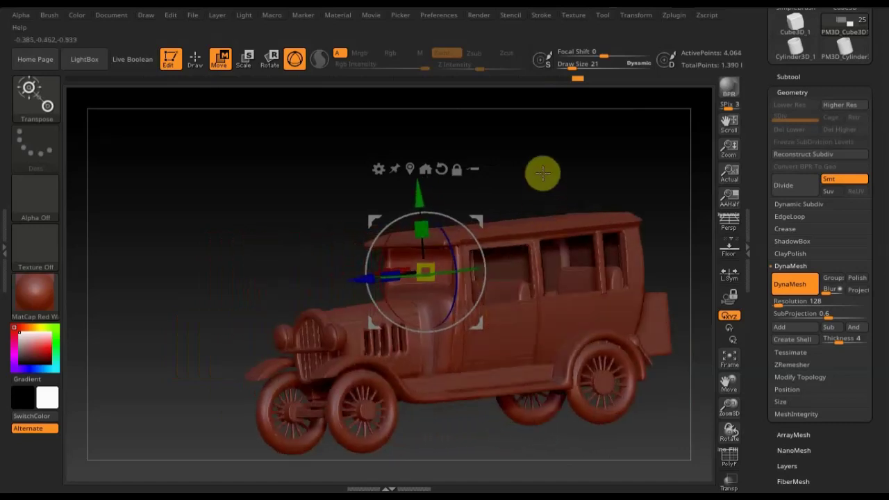
shift+drag(542, 173, 541, 173)
mouse_move(486, 447)
mouse_down()
mouse_move(591, 452)
mouse_move(608, 308)
mouse_up()
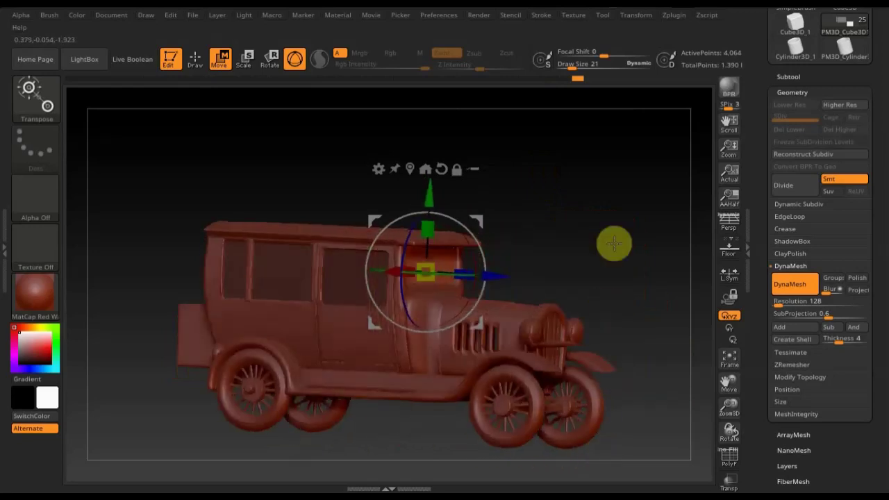
shift+drag(611, 244, 615, 246)
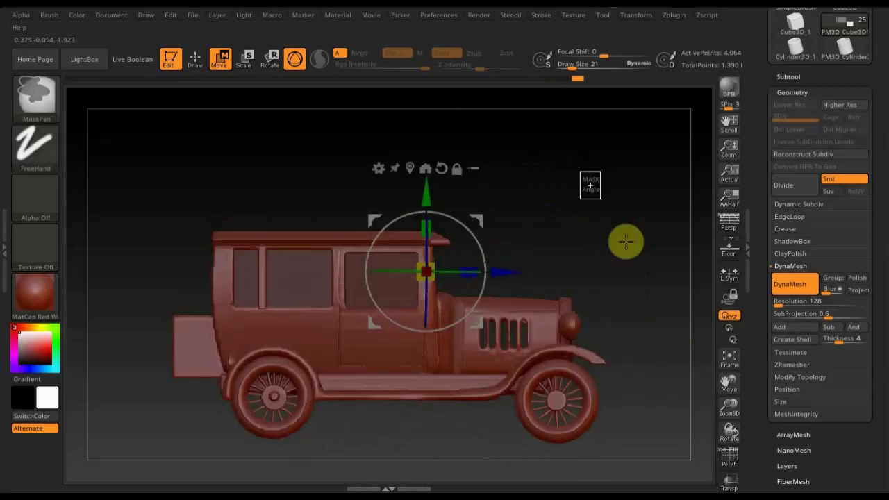
Apply Modify Topology > Mirror And Weld to the car body, check it from the front, then return to Draw mode
ctrl+click(618, 236)
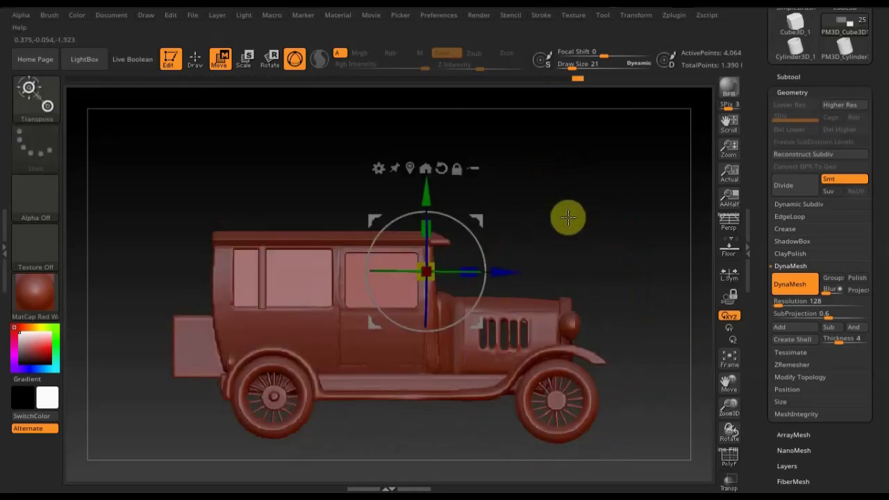
click(806, 377)
click(810, 340)
mouse_move(620, 321)
mouse_down()
mouse_move(535, 312)
mouse_move(509, 323)
mouse_move(582, 459)
mouse_up()
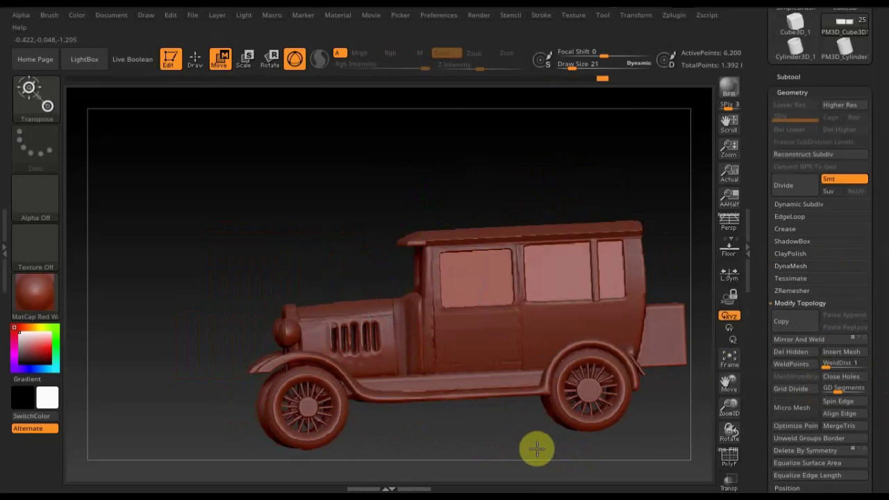
mouse_move(597, 406)
mouse_down()
mouse_move(490, 389)
mouse_move(482, 404)
mouse_move(459, 403)
mouse_up()
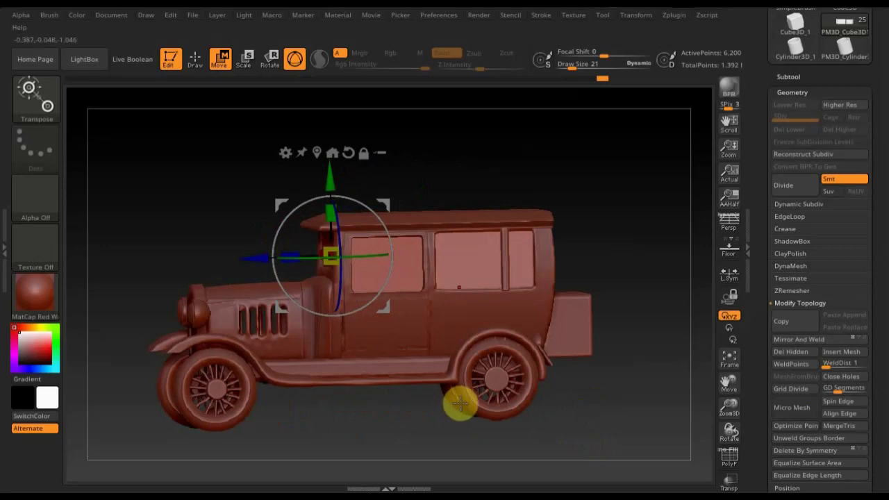
click(198, 57)
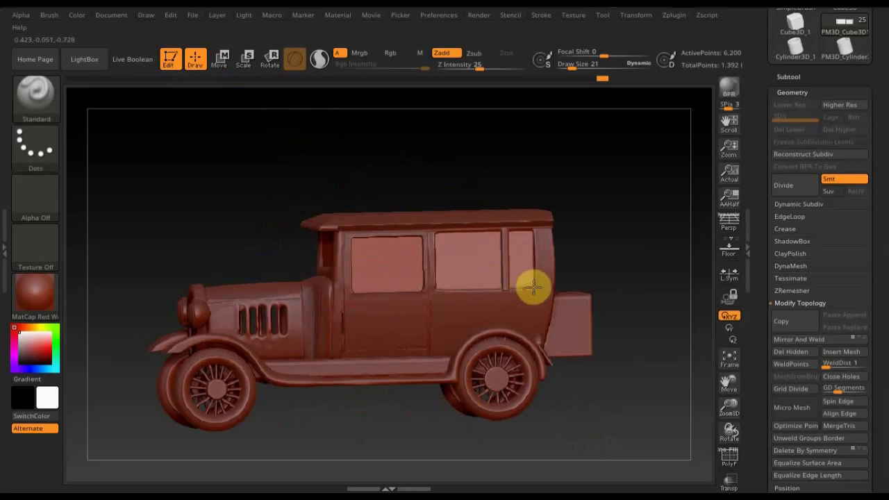
Select PM3D_Cube3D_2 in the subtool list, then insert a Ring3D mesh below it
click(800, 77)
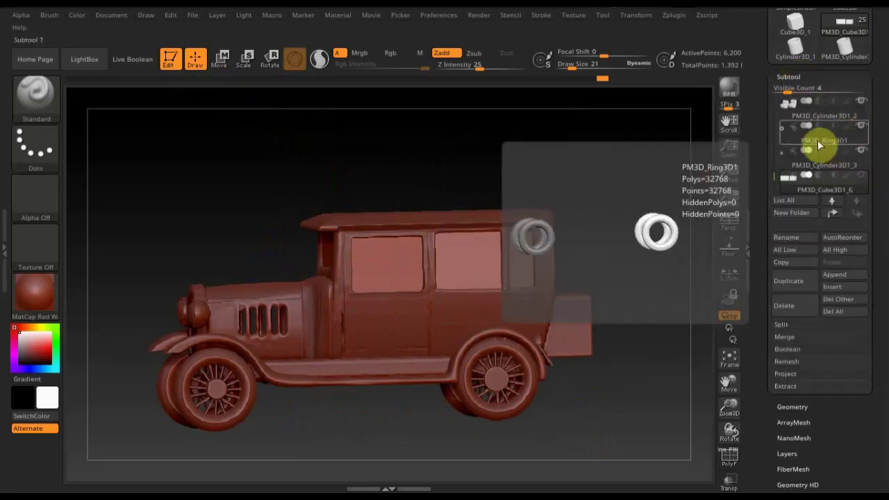
key(n)
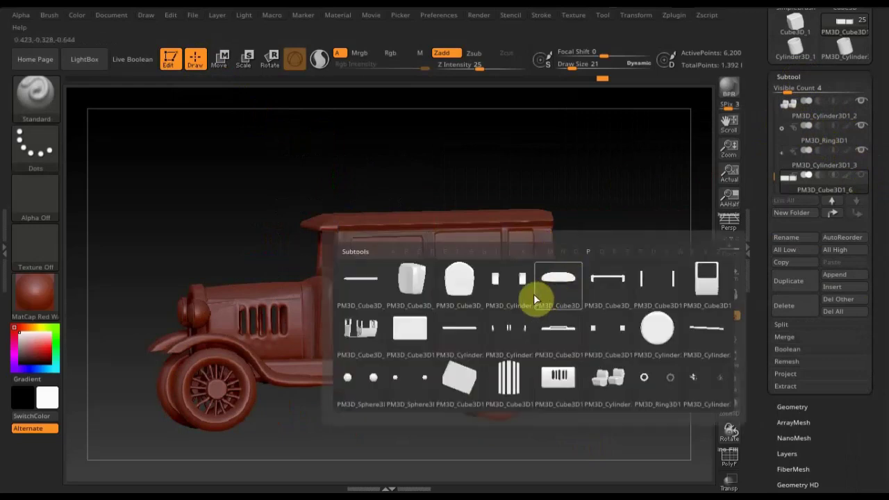
click(368, 286)
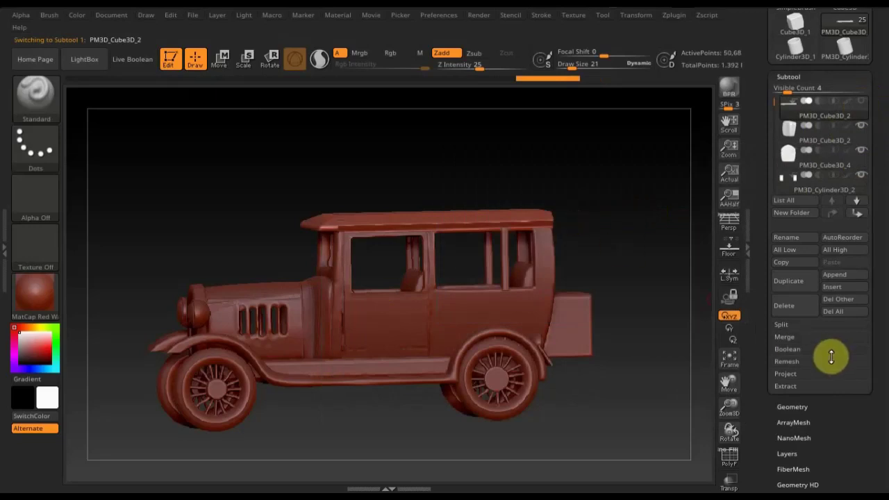
click(843, 287)
mouse_move(584, 290)
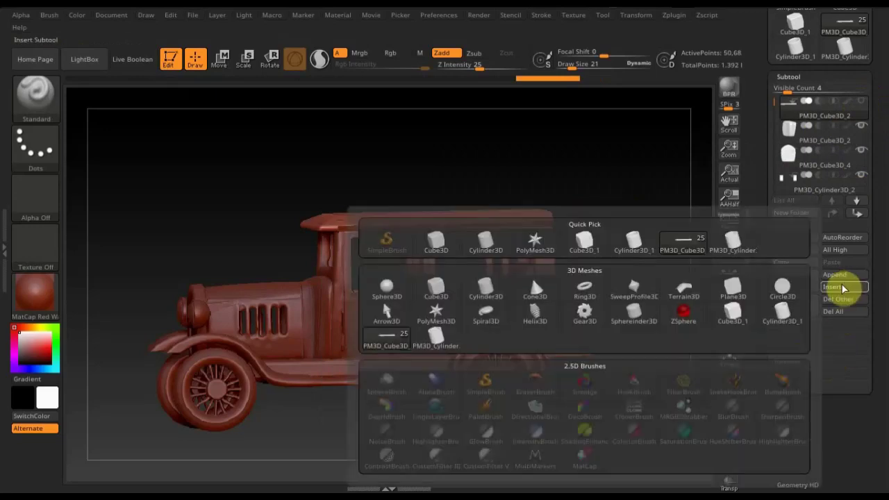
click(585, 291)
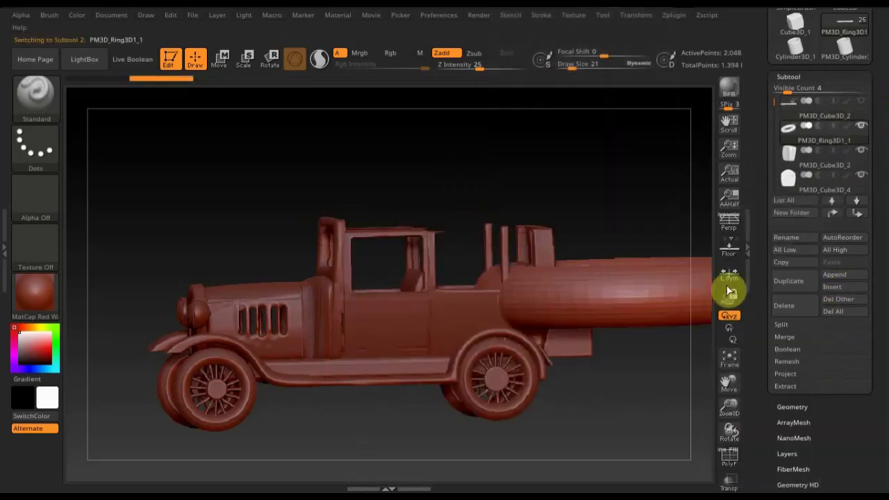
Switch the active subtool to PM3D_Cube3D1_6, then to PM3D_Ring3D1, from the subtool popup
key(l)
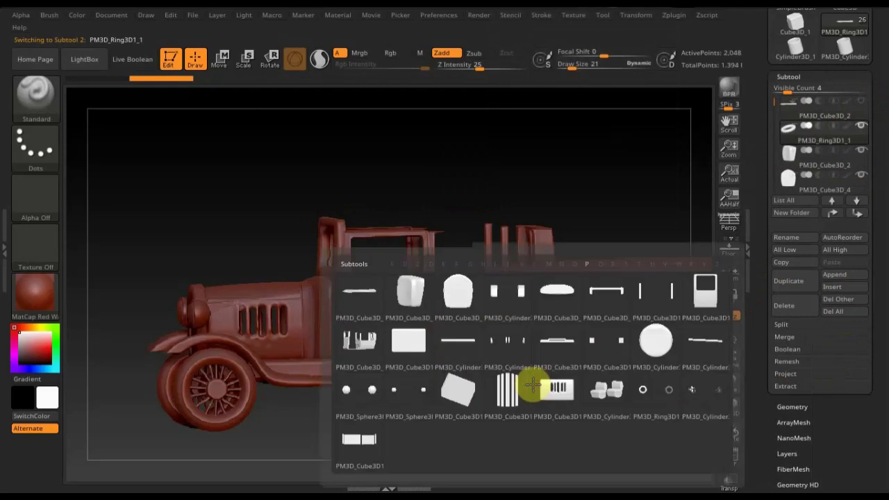
mouse_move(359, 444)
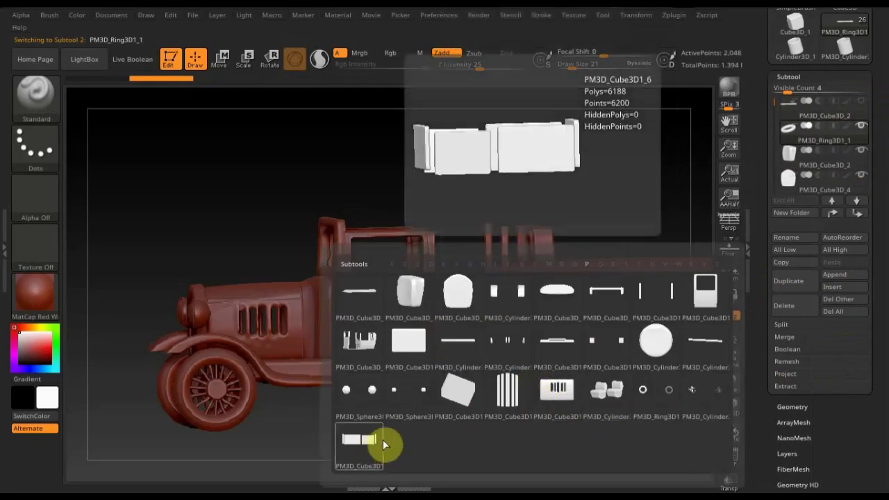
click(369, 440)
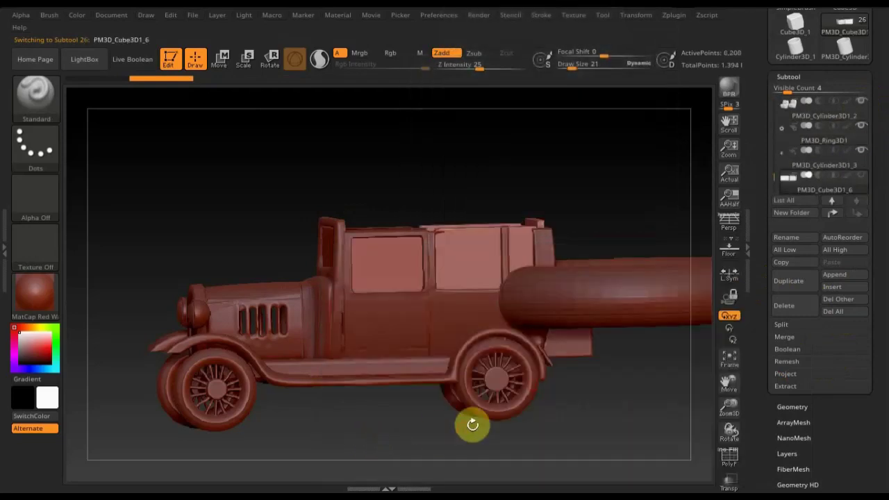
key(n)
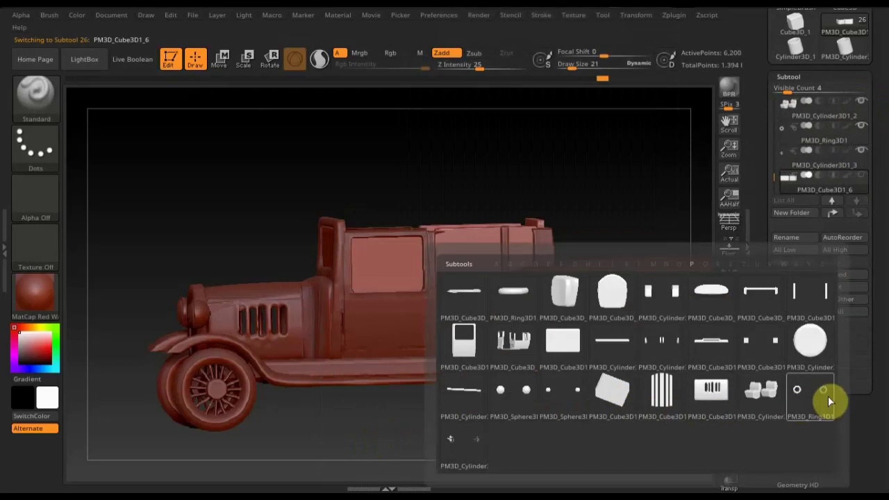
click(818, 395)
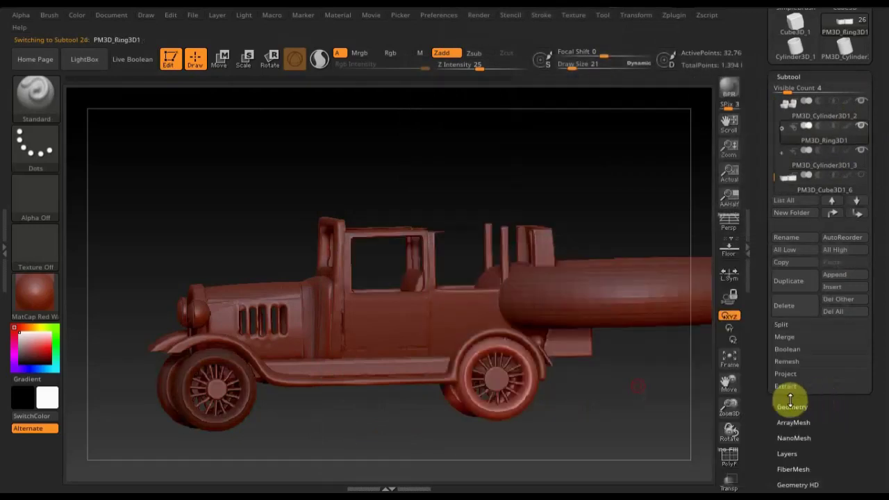
key(n)
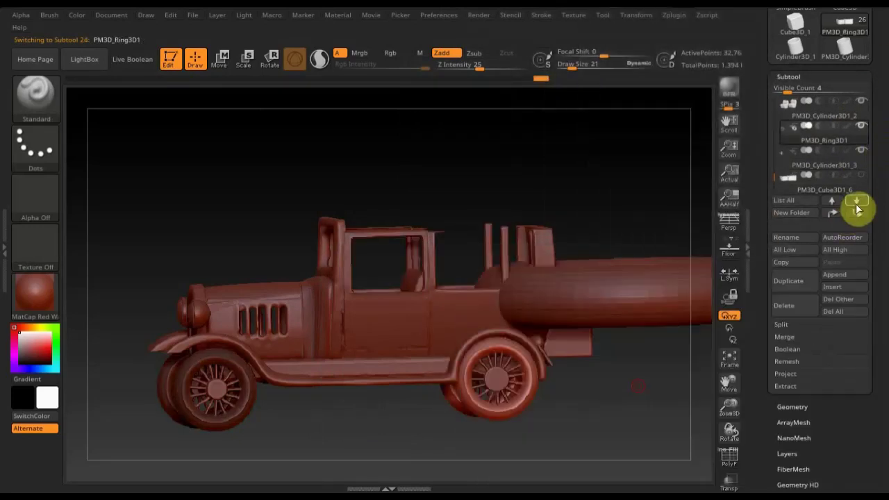
Step through the subtools one by one with the Select Up and Down arrows
click(857, 203)
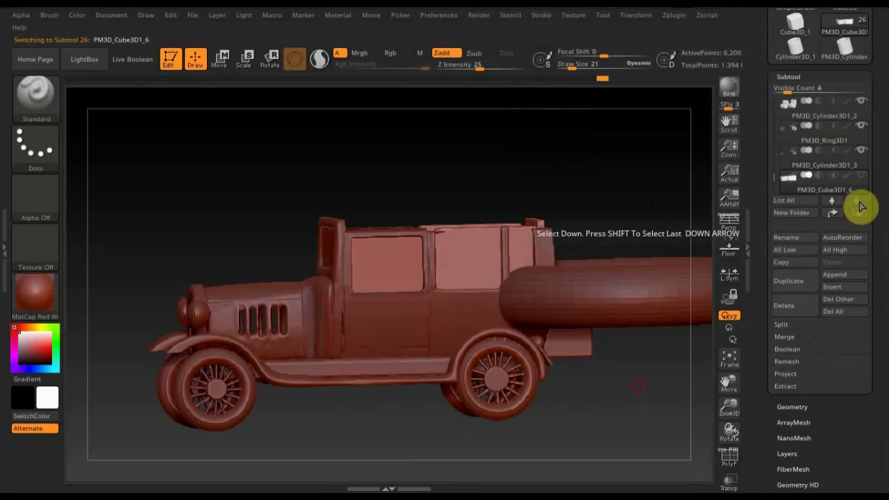
click(831, 201)
click(833, 202)
click(833, 203)
click(833, 203)
click(833, 203)
click(833, 203)
click(833, 202)
click(833, 202)
click(832, 202)
click(832, 202)
click(833, 202)
click(833, 203)
click(833, 202)
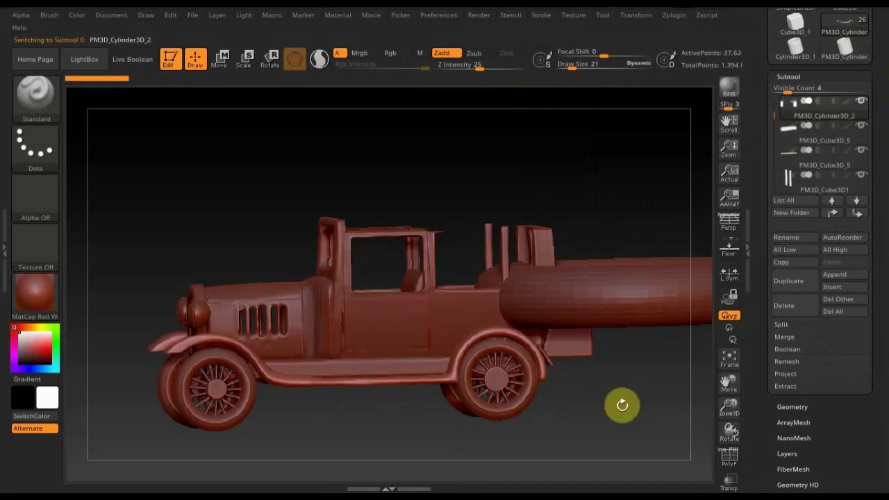
Zoom out, enable Solo, and step up until only the PM3D_Cube3D_2 bar shows
alt+drag(620, 401, 594, 326)
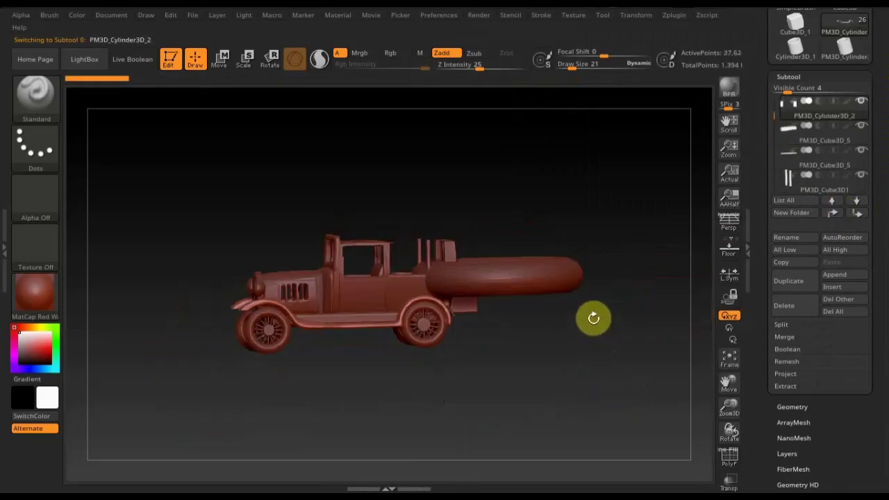
key(ctrl+shift)
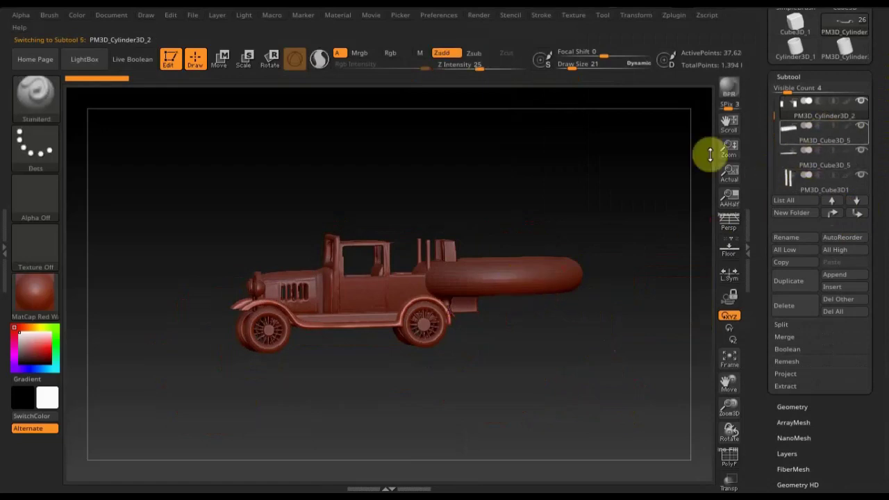
key(shift)
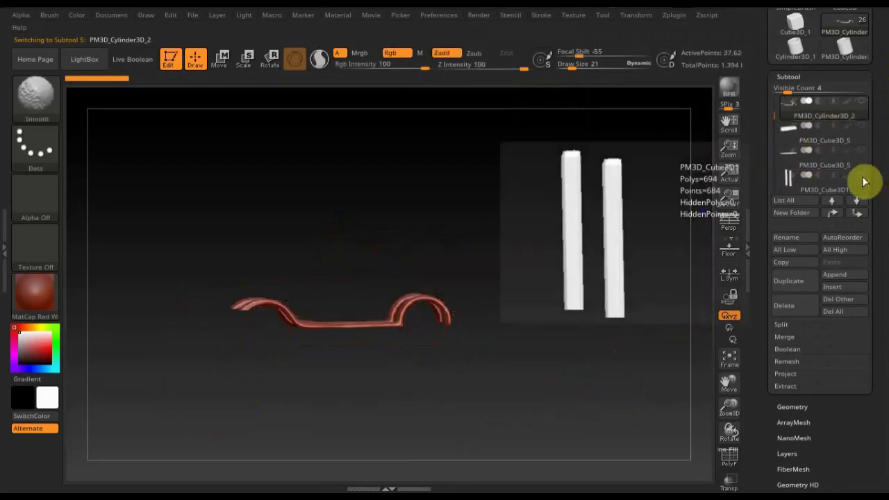
click(833, 200)
click(832, 198)
click(832, 198)
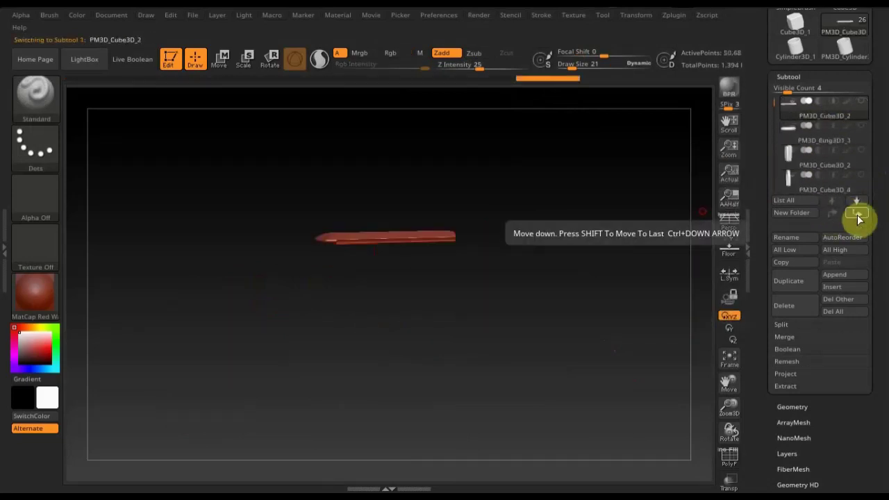
Select the new ring subtool and scale it down uniformly with the gizmo
click(856, 202)
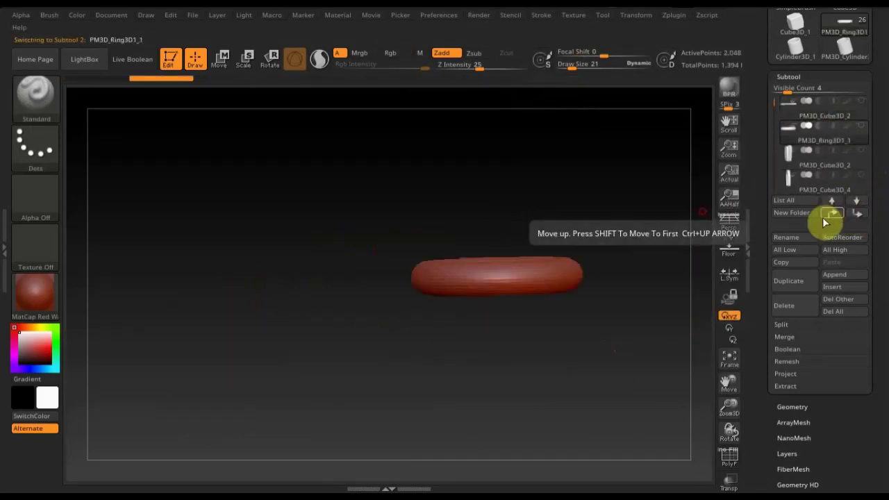
drag(615, 343, 617, 396)
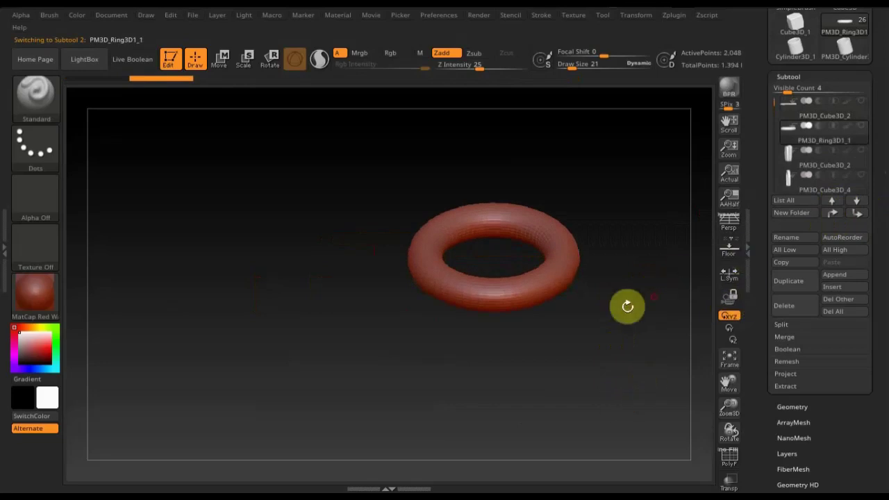
click(221, 72)
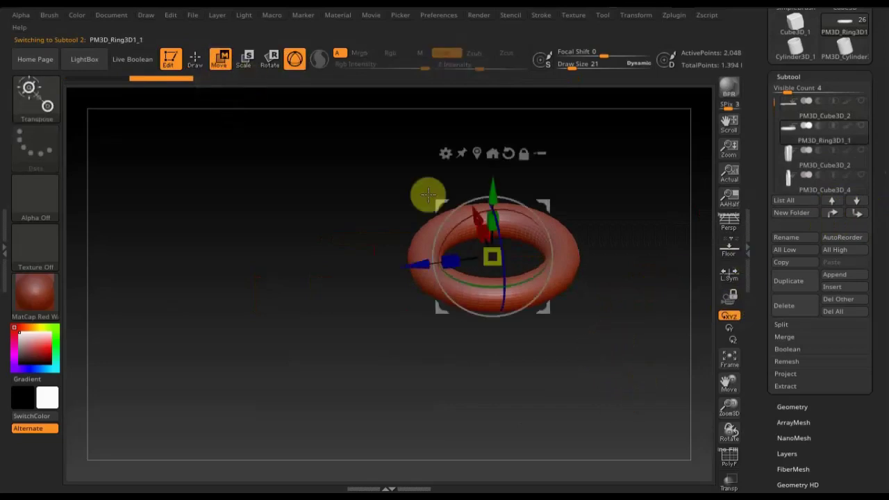
drag(493, 260, 472, 215)
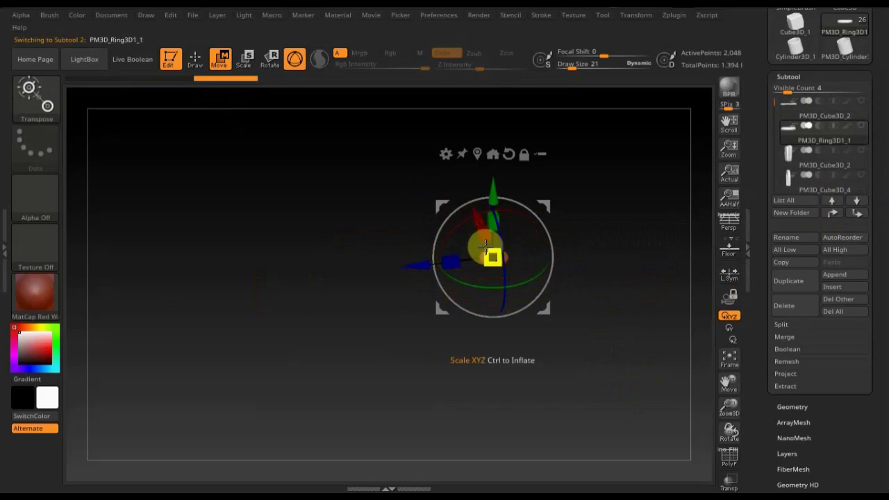
Thin the ring's tube into a slim rim with a negative Inflate deformation
mouse_move(589, 254)
mouse_down()
mouse_move(613, 465)
mouse_move(635, 325)
mouse_move(647, 371)
mouse_up()
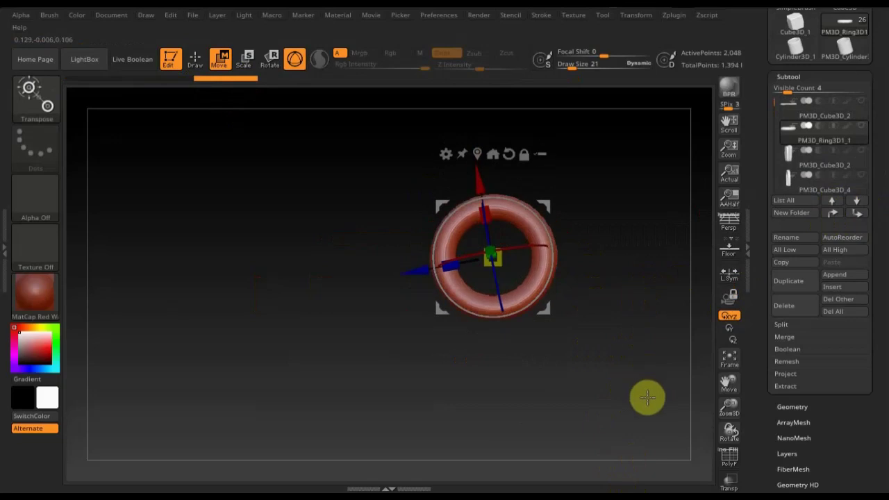
mouse_move(842, 449)
mouse_down()
mouse_move(838, 349)
mouse_move(825, 344)
mouse_up()
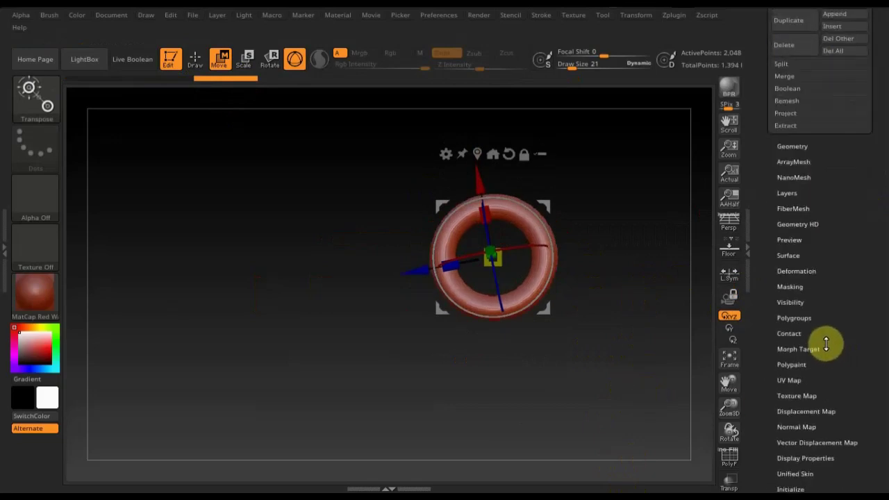
mouse_move(830, 384)
mouse_down()
mouse_move(840, 343)
mouse_move(804, 250)
mouse_up()
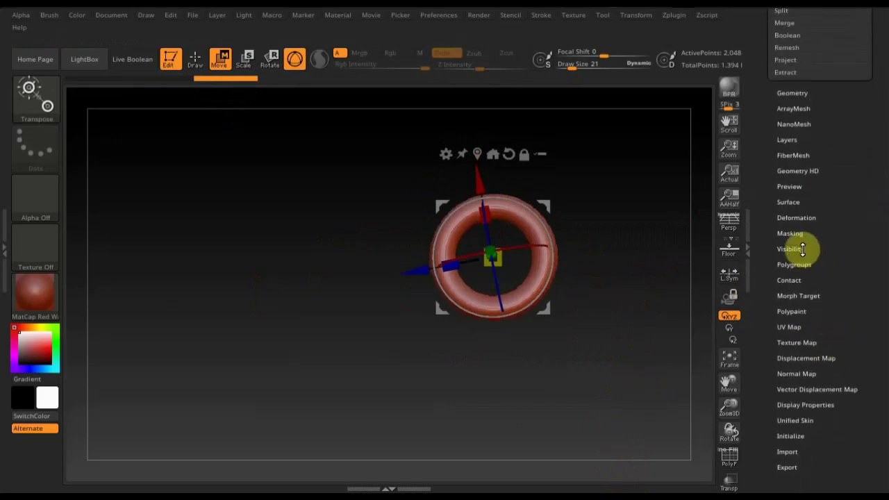
click(797, 220)
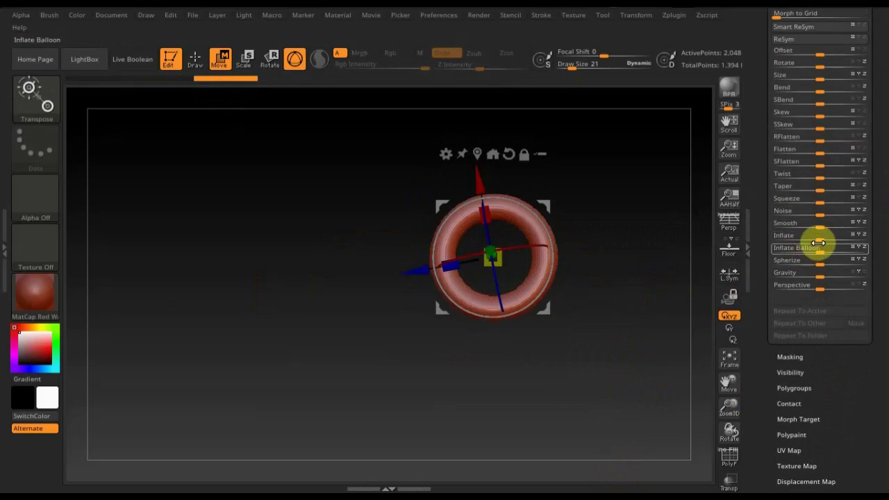
drag(819, 237, 811, 236)
Remesh the ring with DynaMesh at resolution 128, leaving about 204 points
click(197, 59)
mouse_move(567, 206)
mouse_down()
mouse_move(529, 232)
mouse_move(596, 212)
mouse_move(609, 240)
mouse_move(605, 225)
mouse_up()
scroll(879, 278, up, 10)
click(799, 281)
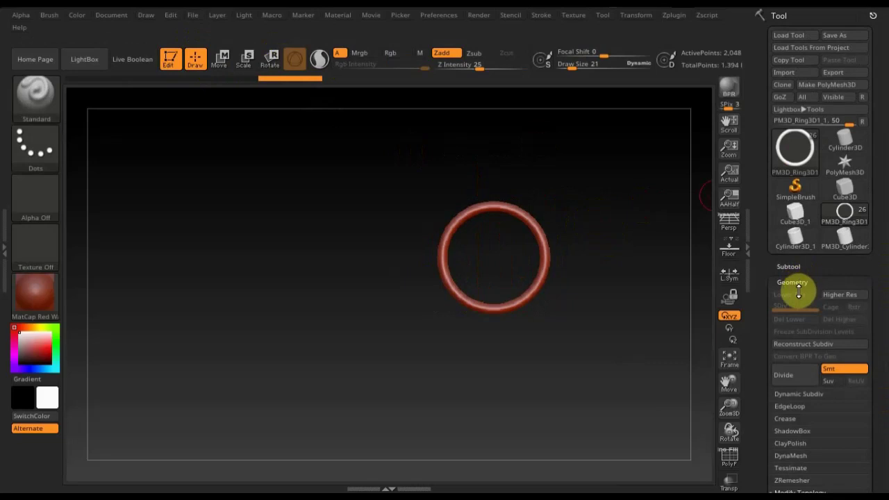
scroll(868, 375, down, 3)
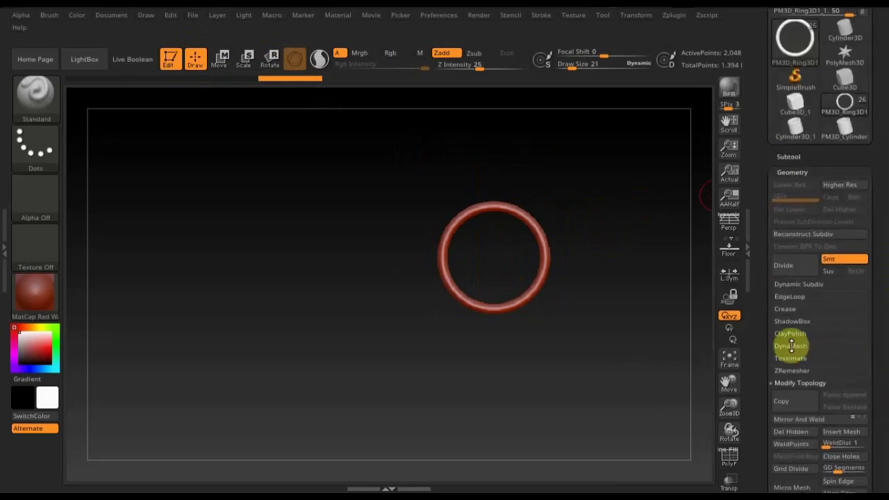
click(792, 345)
click(794, 363)
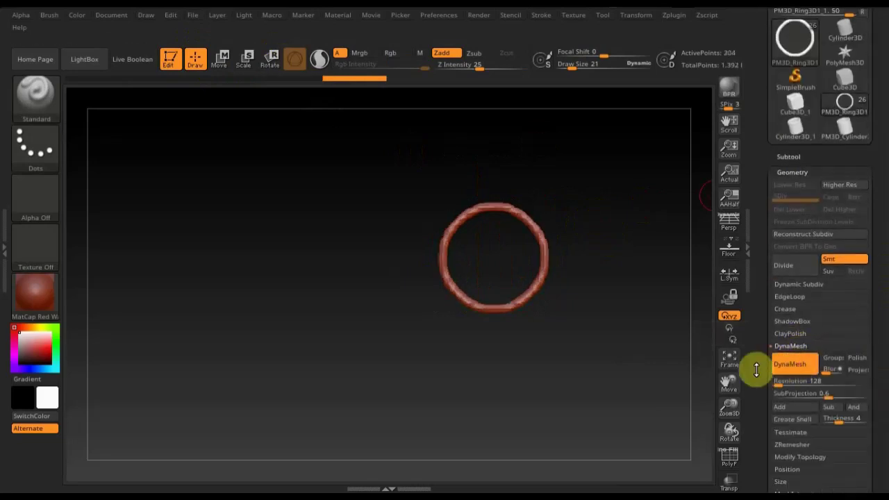
Undo the remesh, DynaMesh the ring at resolution 432 and subdivide it to level 2
key(ctrl+z)
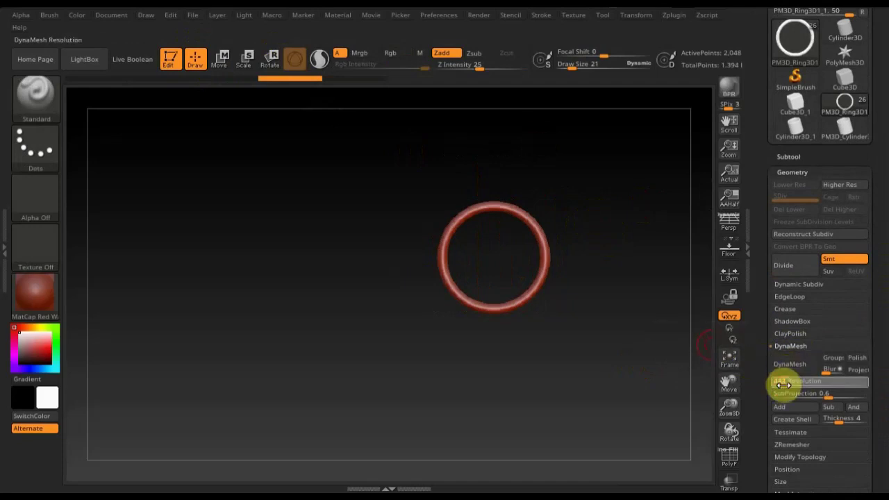
click(790, 363)
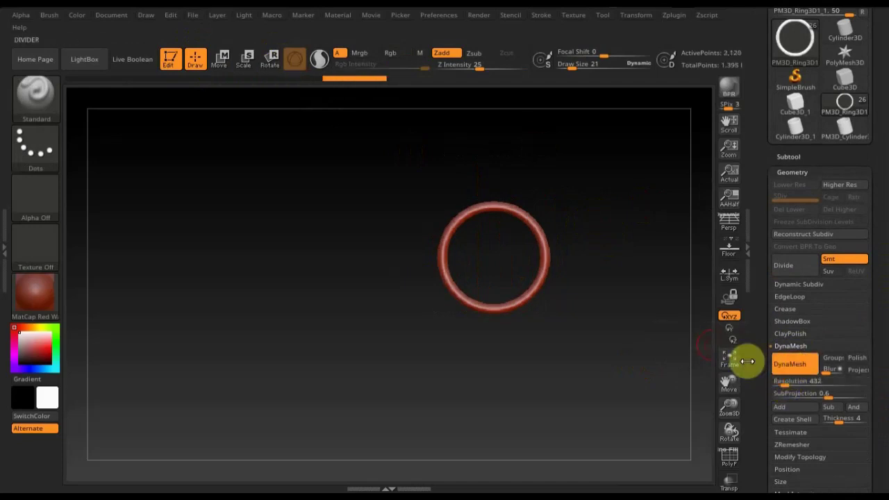
key(ctrl+d)
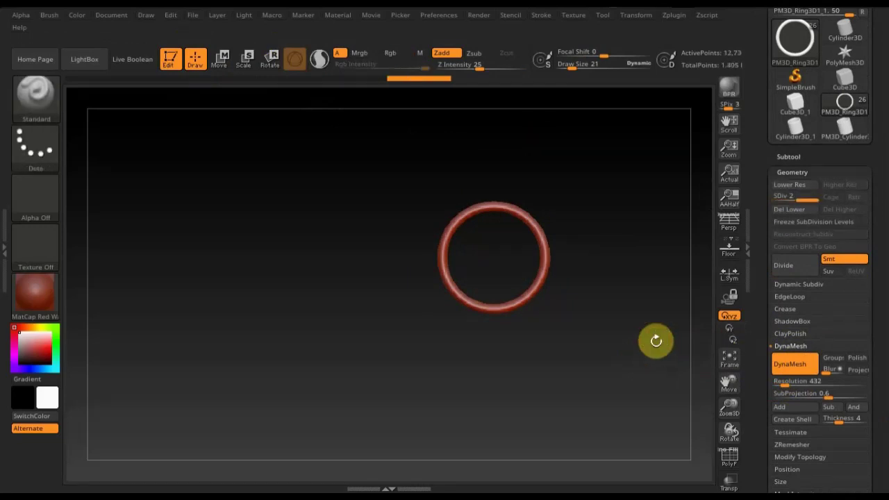
click(791, 155)
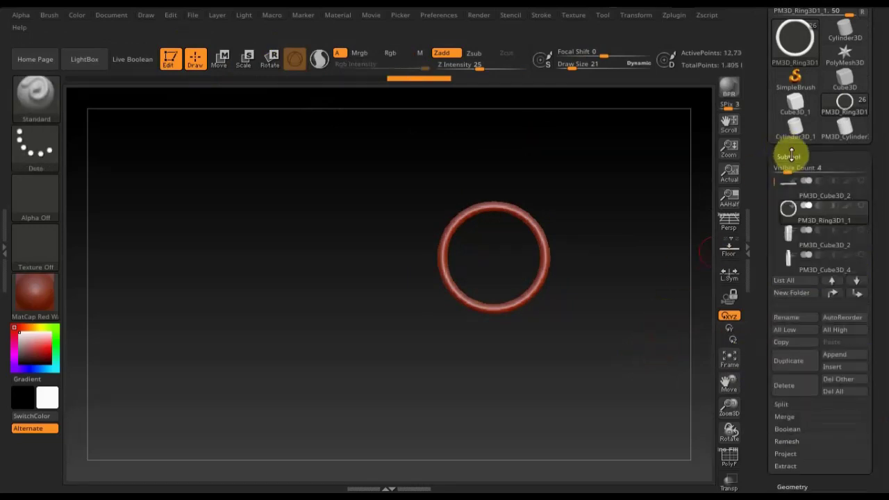
Append a Sphereinder3D mesh as a new subtool and select it
click(848, 353)
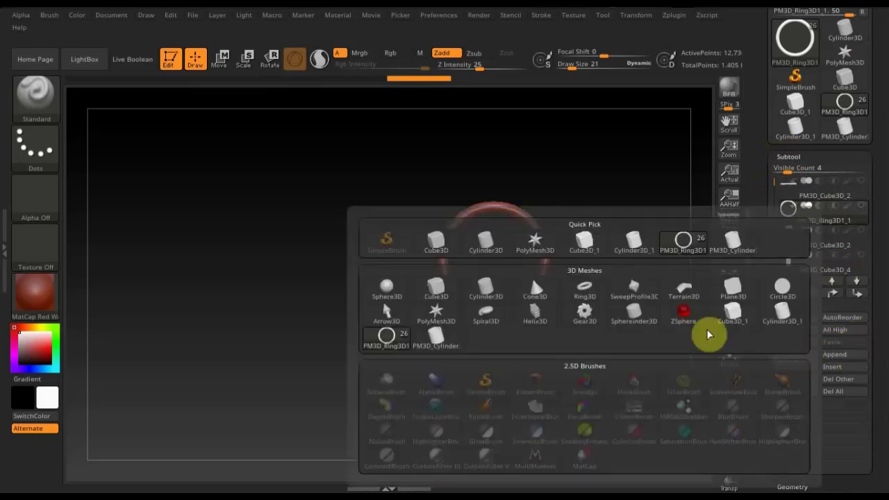
click(634, 313)
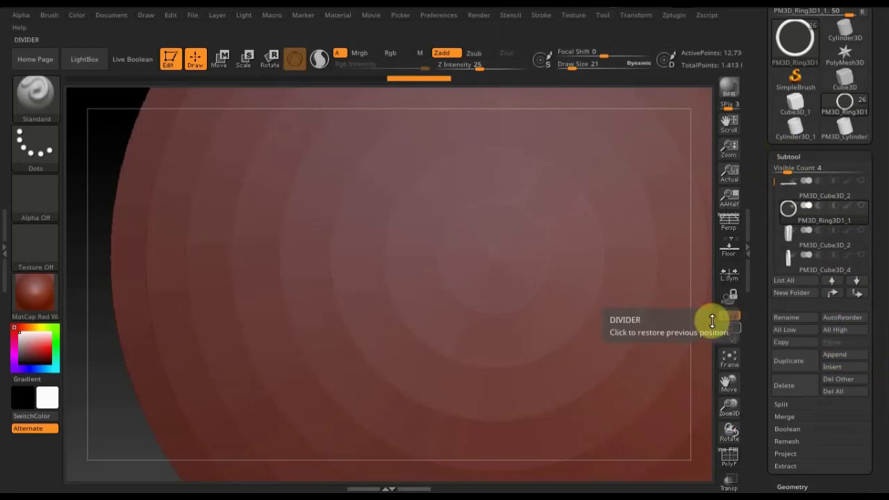
key(n)
click(503, 440)
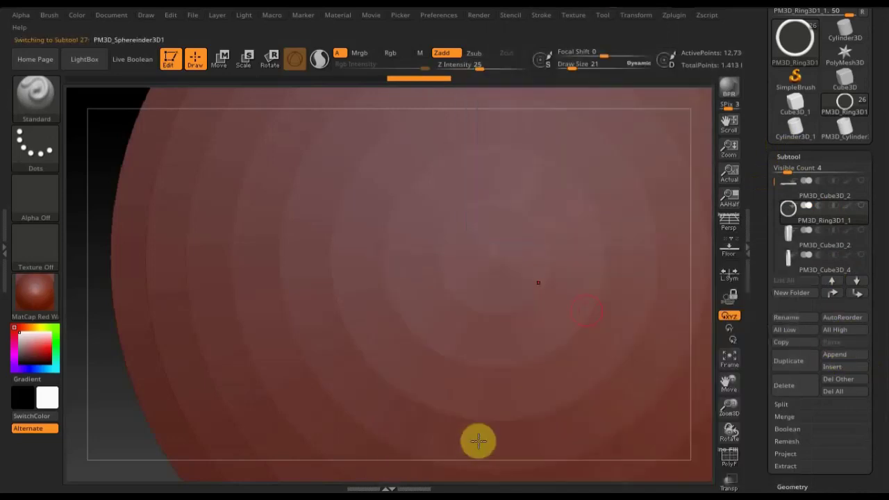
Scale the Sphereinder3D1 sphere down to a tiny size with the gizmo
click(221, 60)
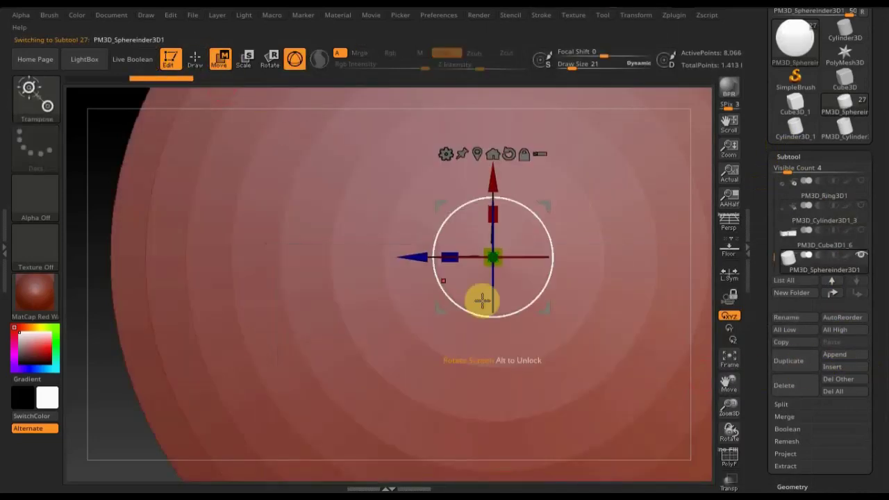
mouse_move(492, 253)
mouse_down()
mouse_move(452, 170)
mouse_move(341, 20)
mouse_up()
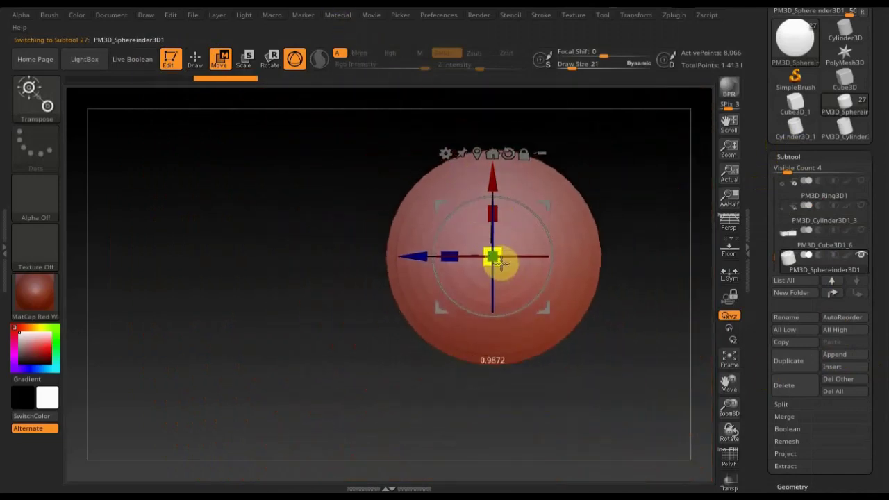
drag(501, 267, 454, 165)
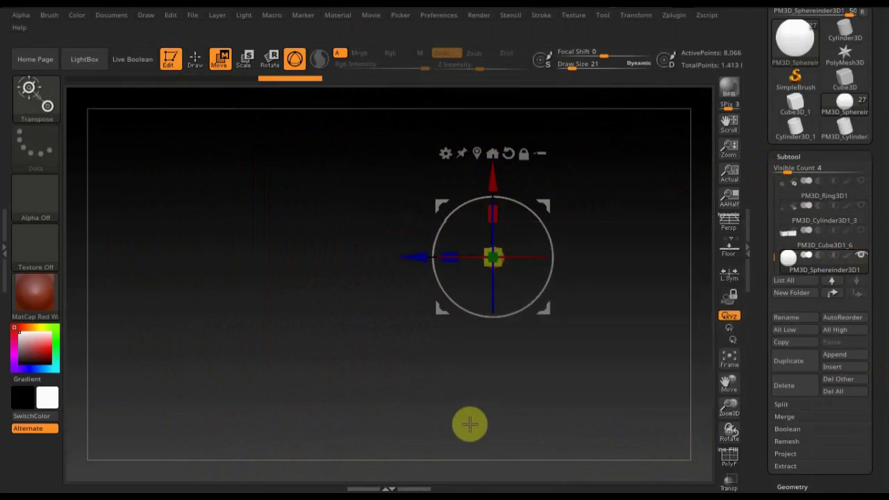
key(n)
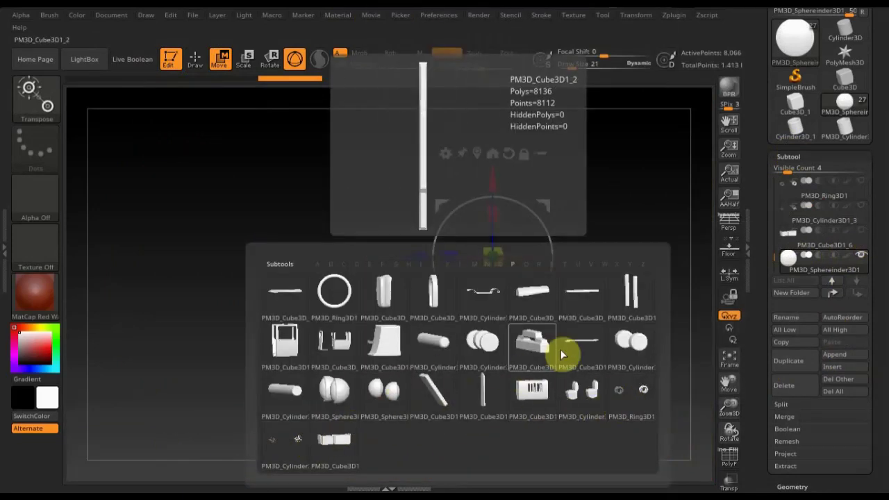
Select the PM3D_Ring3D1_1 subtool and orbit around it
click(334, 290)
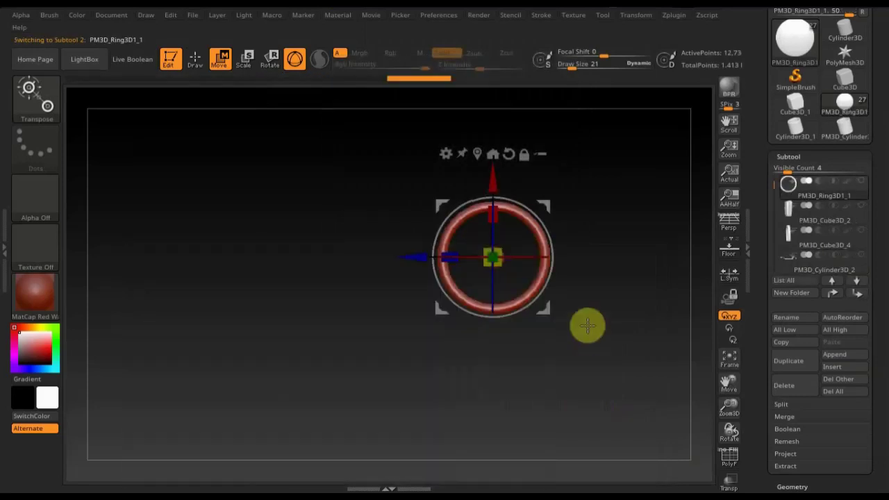
drag(579, 351, 594, 375)
click(196, 61)
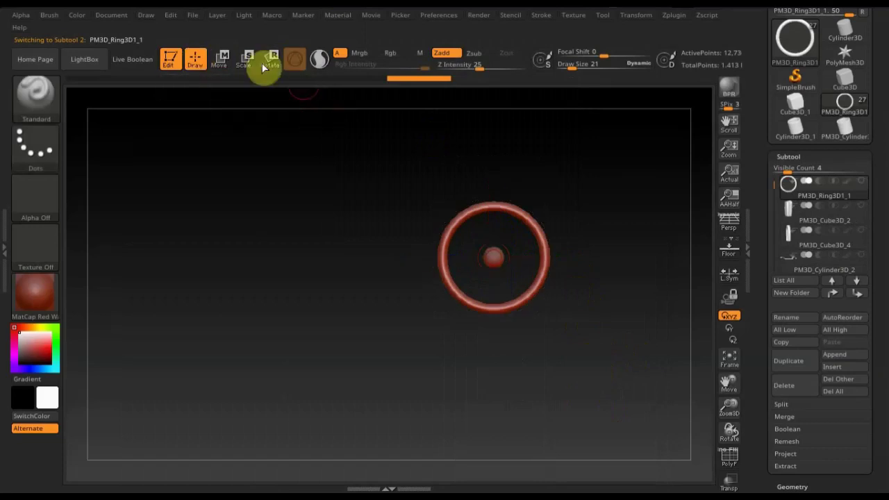
click(222, 62)
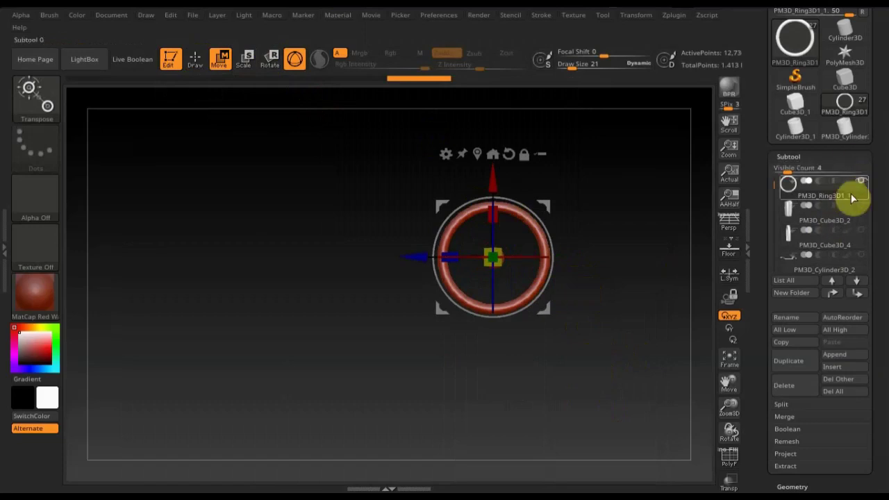
Move the ring to the bottom of the subtool list, then select the Sphereinder3D1 sphere
triple_click(859, 297)
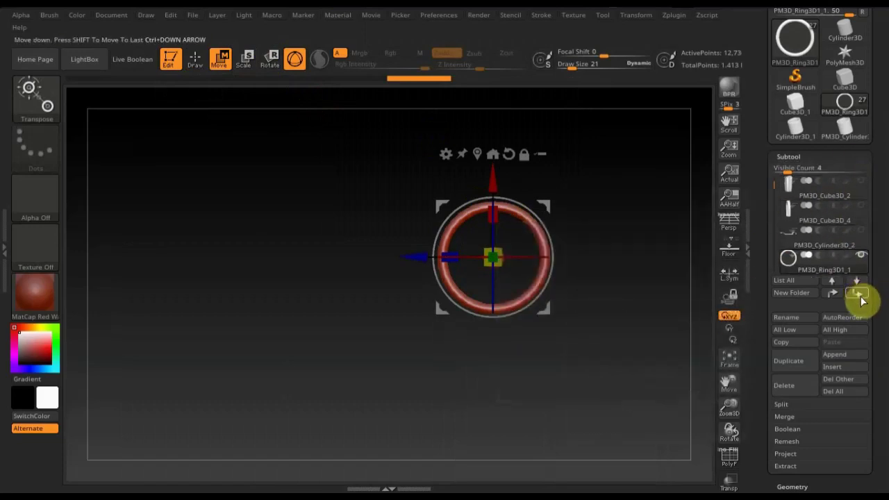
click(863, 301)
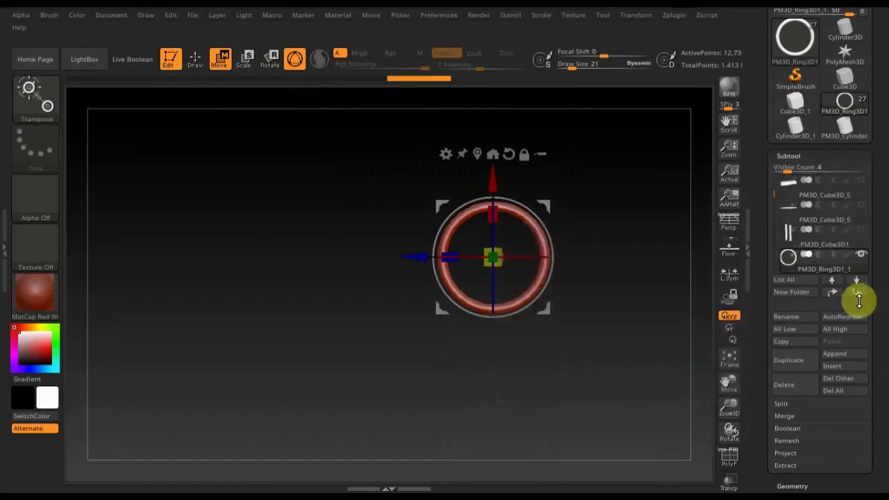
click(860, 297)
click(861, 296)
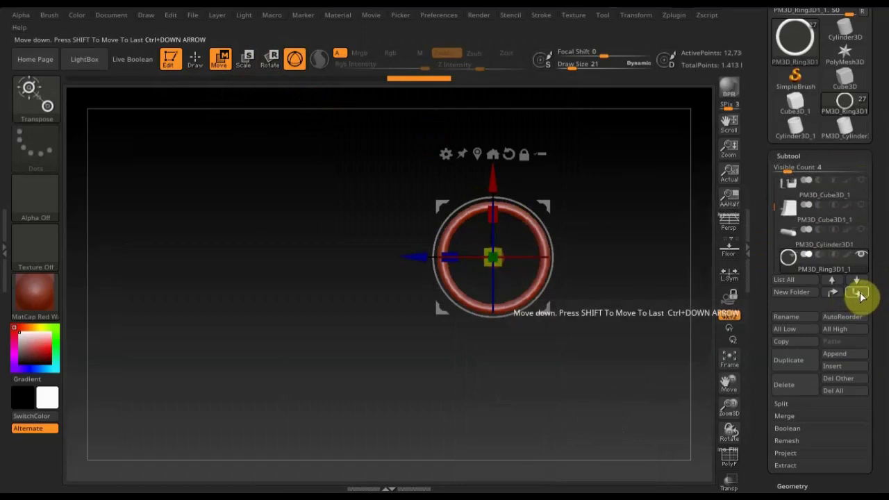
click(860, 295)
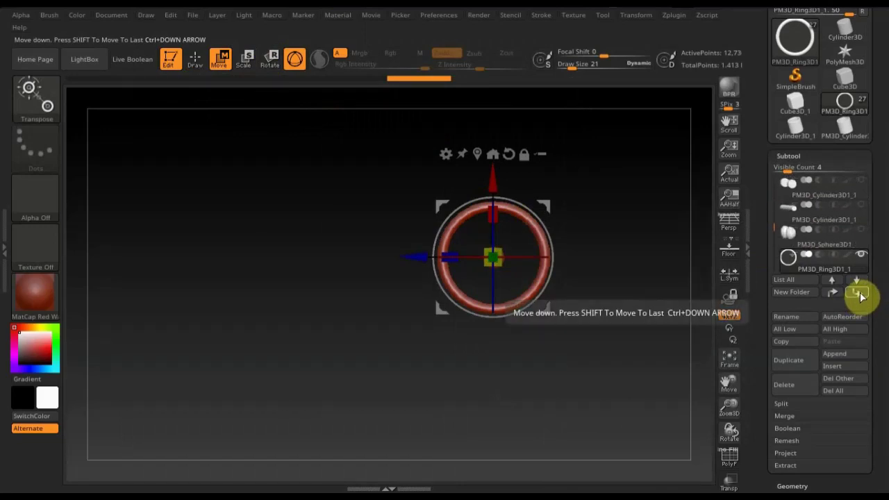
click(859, 295)
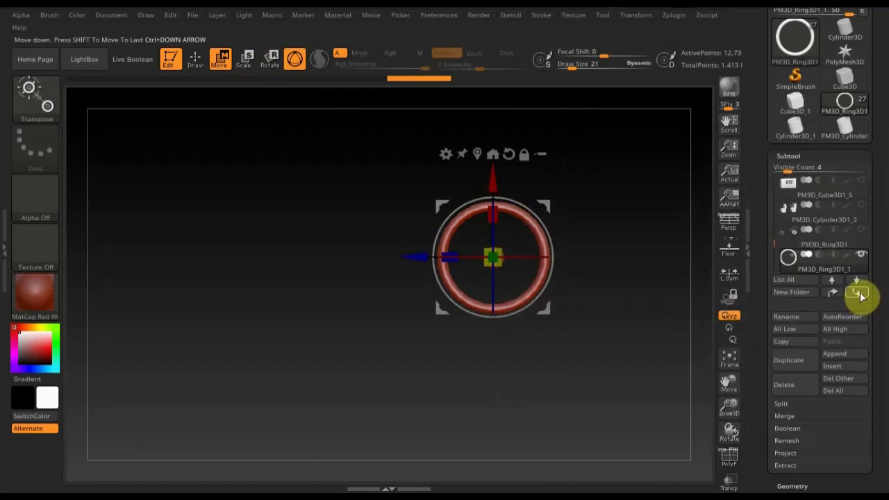
click(859, 296)
click(859, 296)
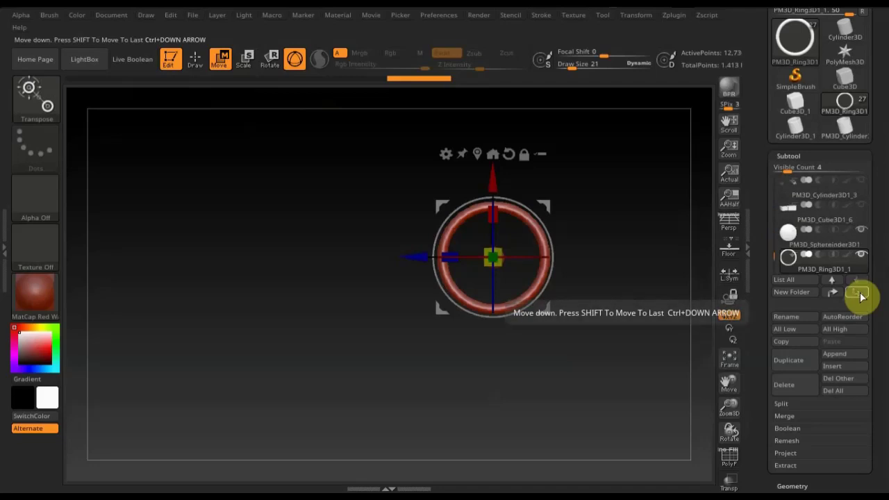
click(805, 239)
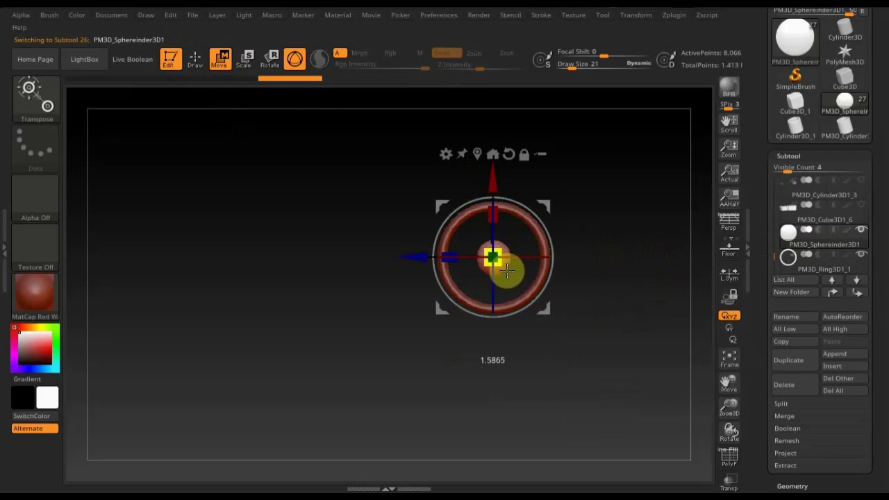
Duplicate the sphere and stretch it lengthwise into a long thin rod
drag(505, 271, 547, 257)
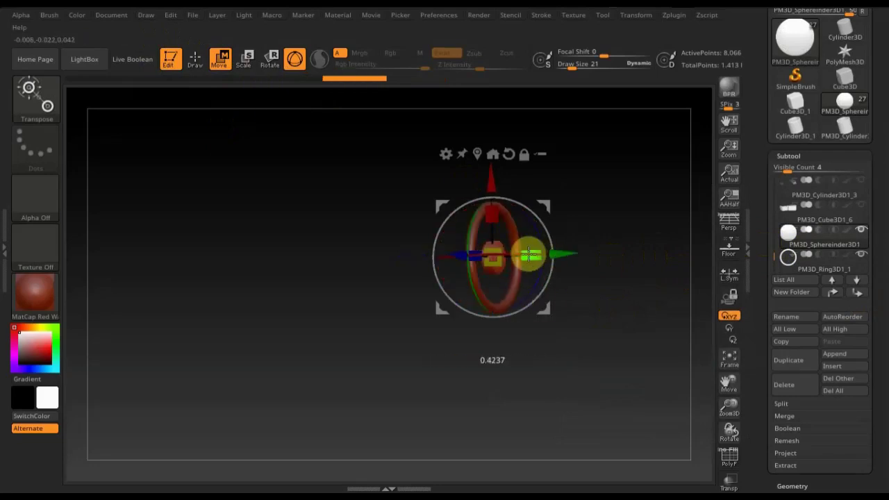
mouse_move(607, 368)
mouse_down()
mouse_move(581, 365)
mouse_move(699, 342)
mouse_up()
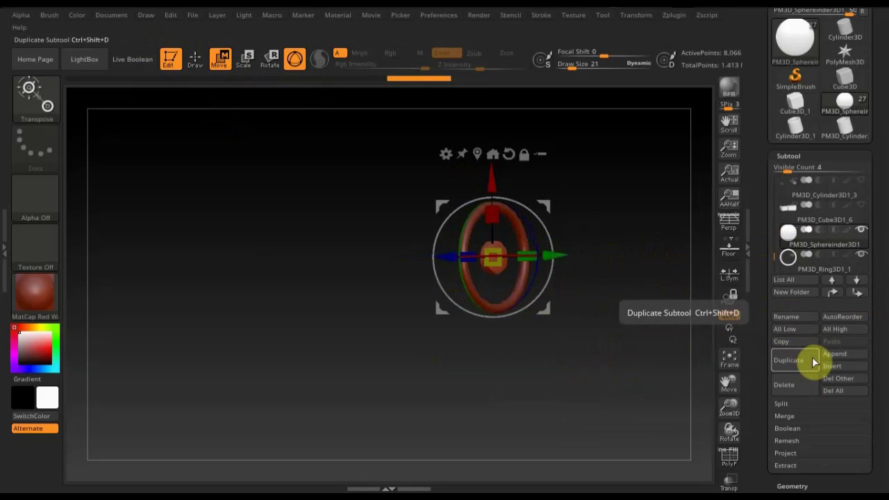
click(798, 363)
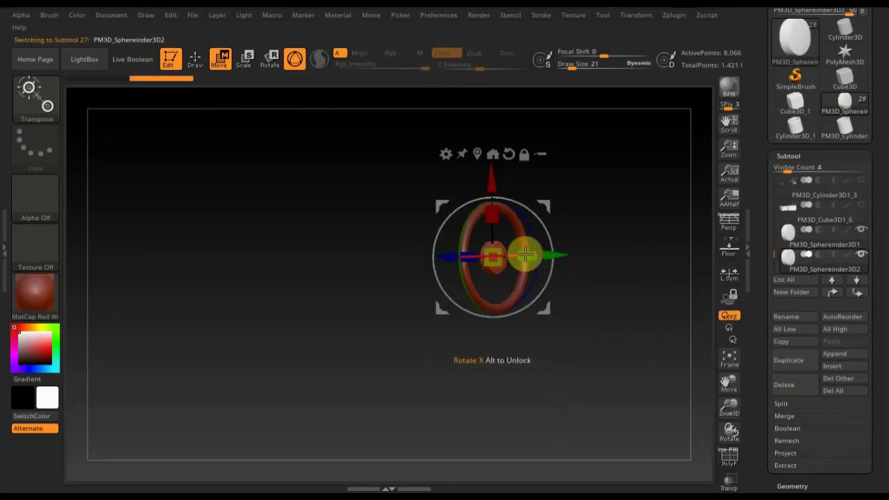
drag(554, 260, 634, 260)
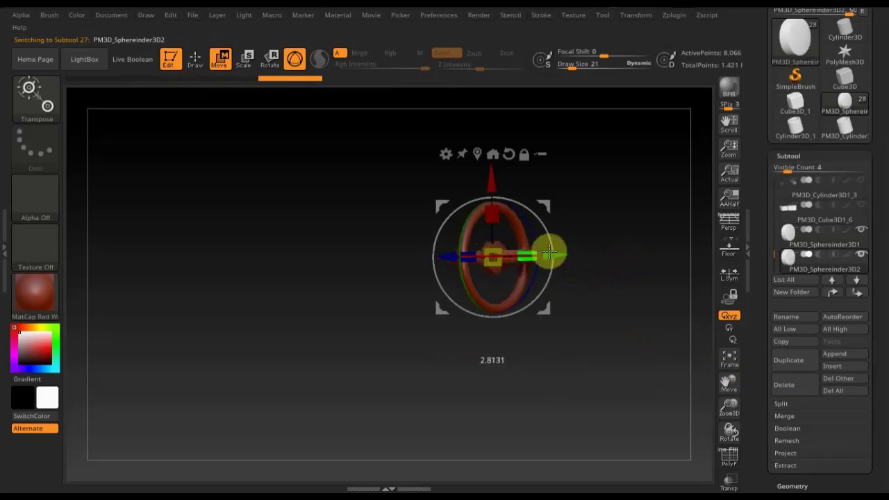
drag(547, 251, 580, 253)
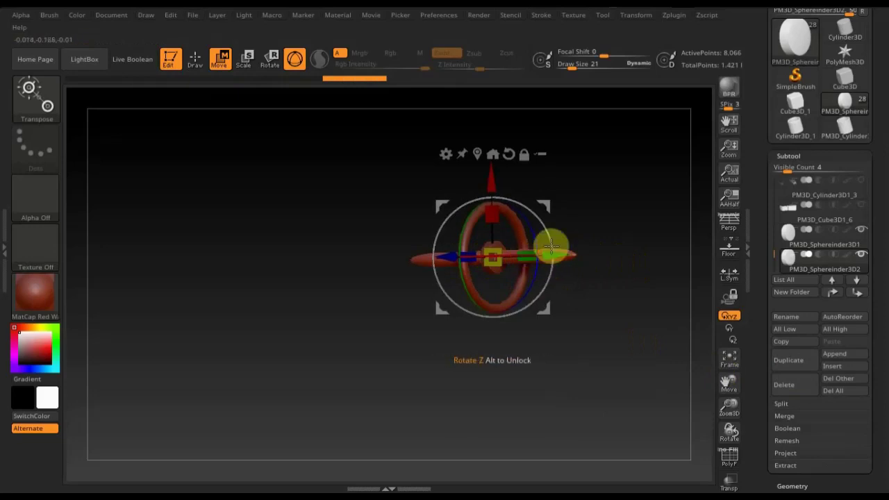
Centre the rod across the middle of the ring, checking it front-on and edge-on
drag(442, 257, 370, 261)
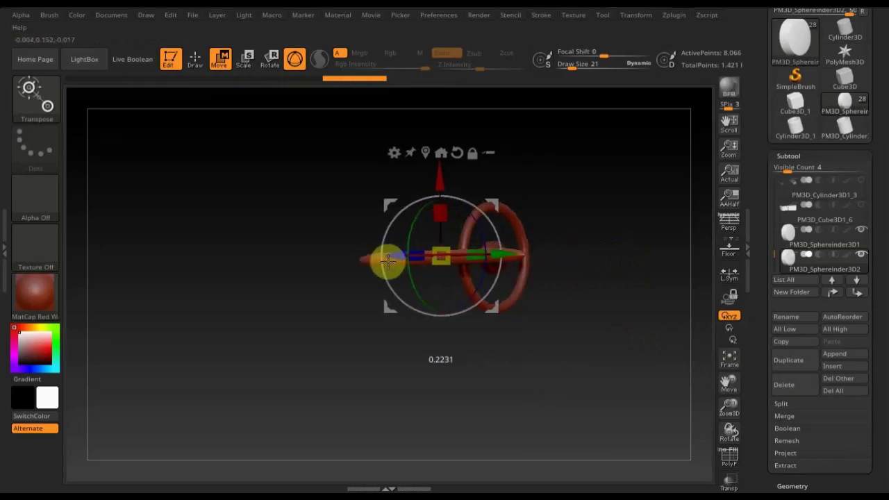
shift+drag(562, 321, 546, 321)
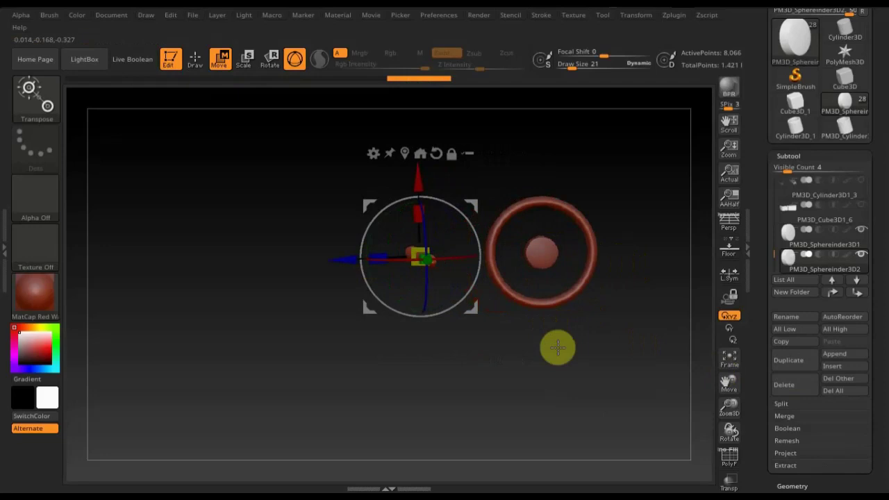
drag(336, 256, 461, 270)
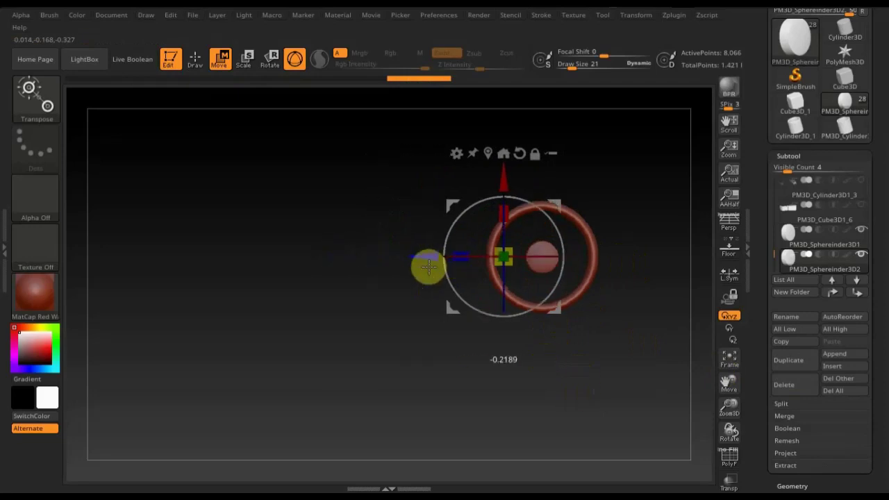
mouse_move(551, 359)
shift+mouse_down()
mouse_move(604, 253)
mouse_move(538, 262)
shift+mouse_up()
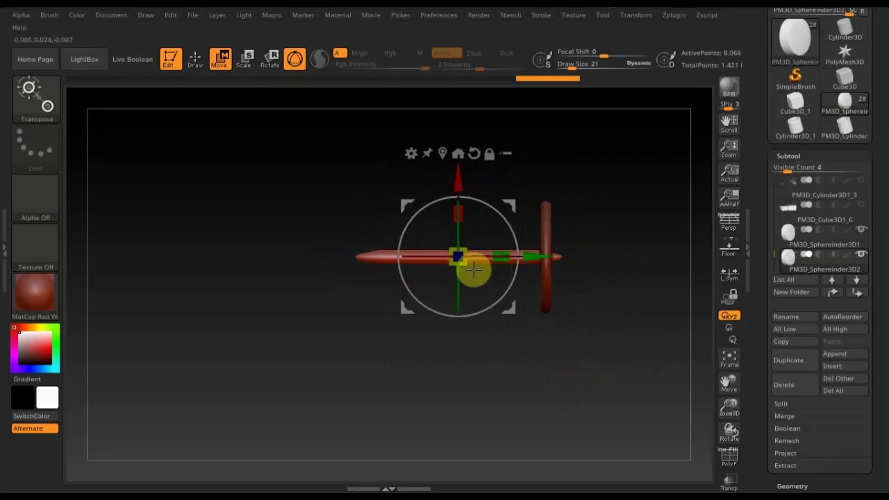
mouse_move(631, 313)
mouse_down()
mouse_move(604, 328)
mouse_move(573, 326)
mouse_move(587, 317)
mouse_up()
drag(403, 255, 381, 258)
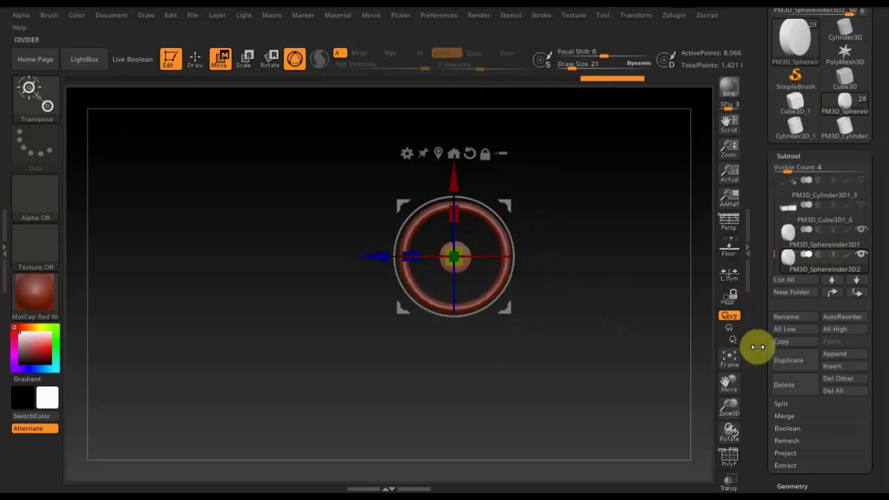
Duplicate the rod, raise the copy and rotate it to stand crosswise
click(799, 362)
mouse_move(539, 384)
mouse_down()
mouse_move(585, 409)
mouse_move(599, 397)
mouse_up()
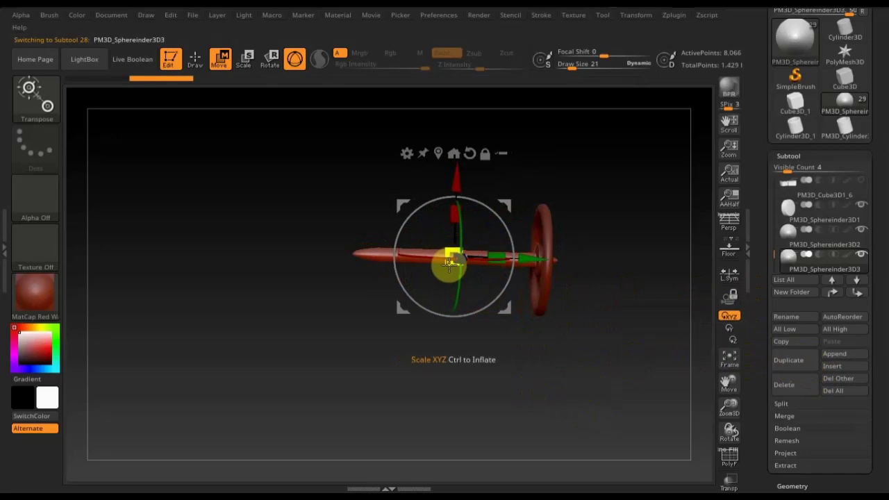
drag(448, 262, 450, 264)
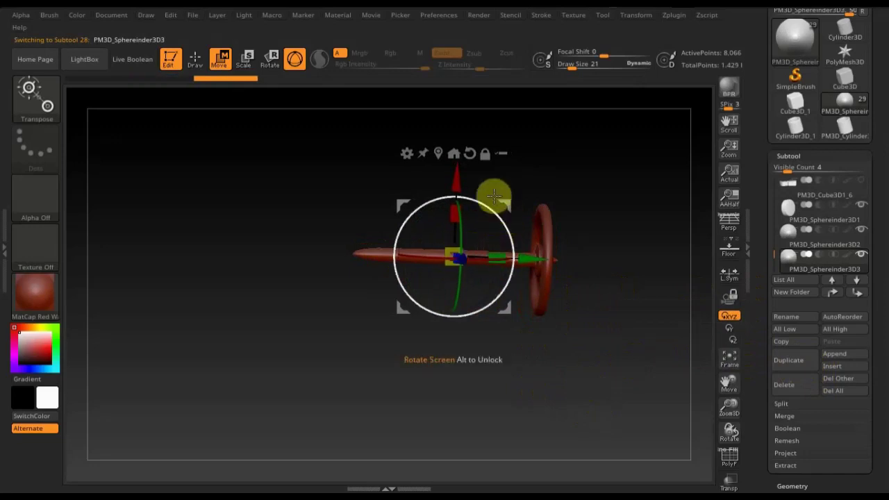
drag(453, 182, 454, 149)
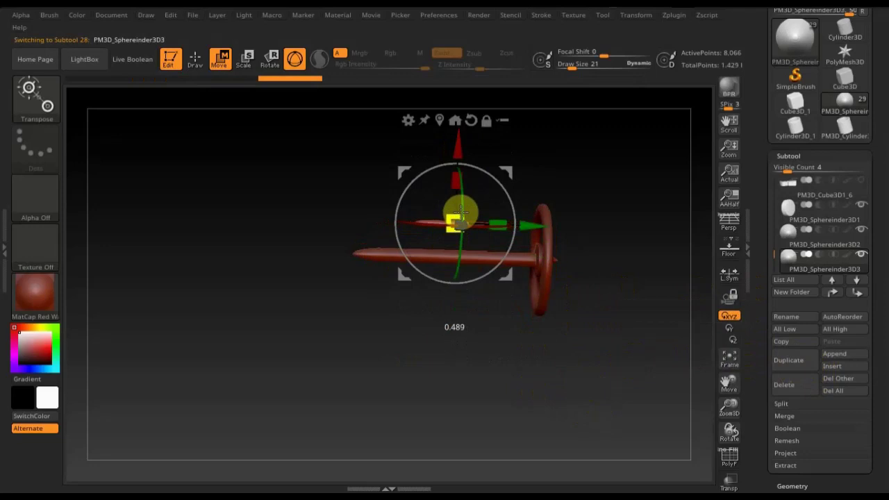
drag(509, 205, 484, 293)
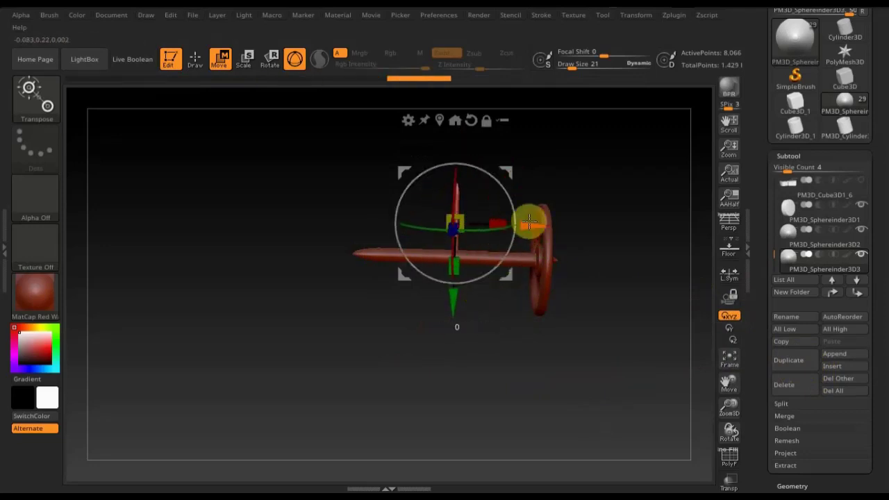
drag(532, 218, 613, 234)
Shift the crosswise rod right and down into the hub
mouse_move(637, 268)
mouse_down()
mouse_move(601, 329)
mouse_move(621, 347)
mouse_move(616, 302)
mouse_up()
drag(474, 232, 488, 236)
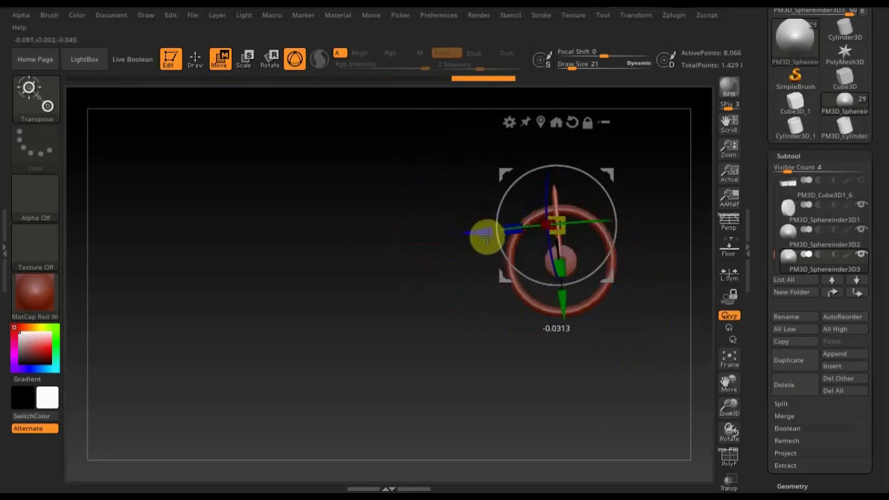
mouse_move(583, 331)
mouse_down()
mouse_move(540, 337)
mouse_move(570, 356)
mouse_up()
drag(481, 221, 484, 222)
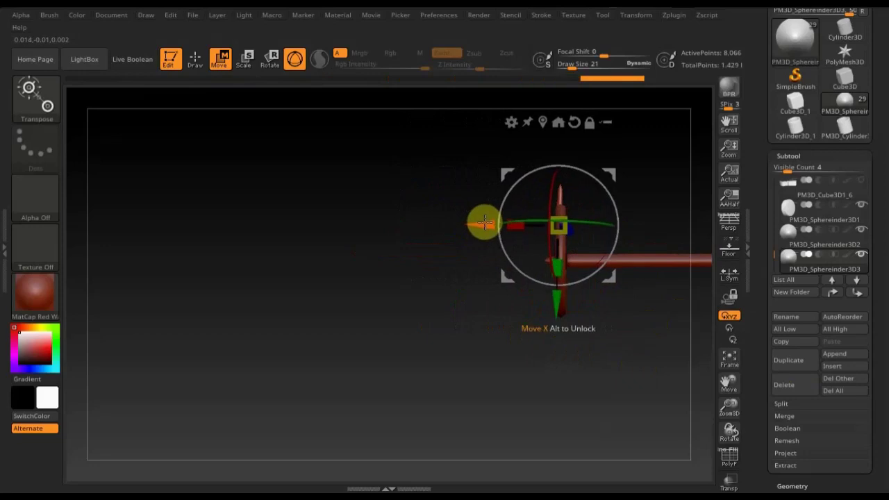
drag(597, 363, 653, 367)
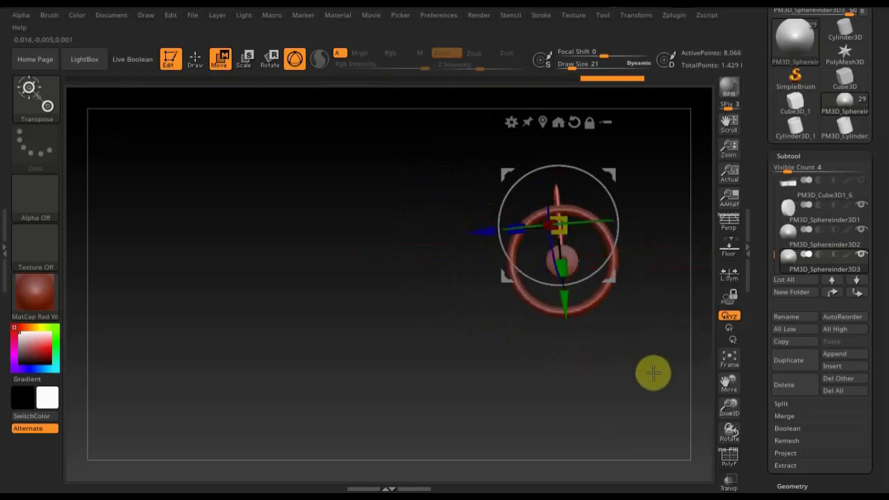
alt+drag(655, 370, 509, 378)
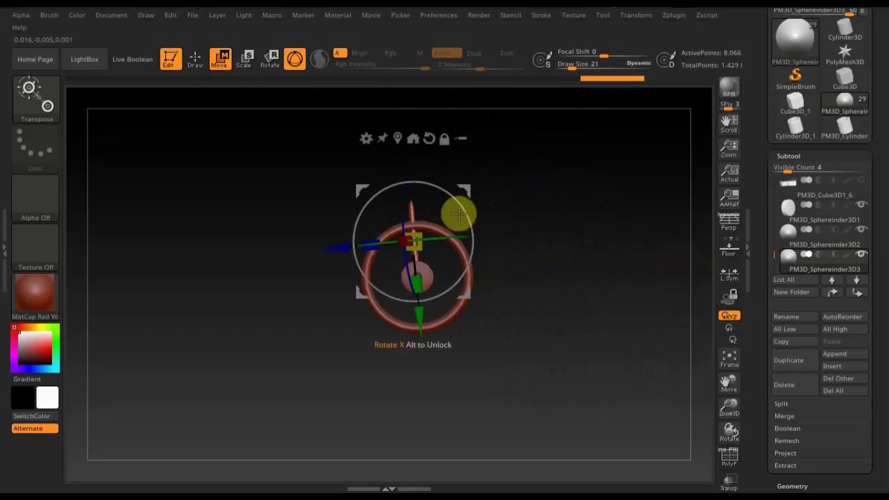
drag(462, 209, 458, 213)
drag(341, 243, 340, 242)
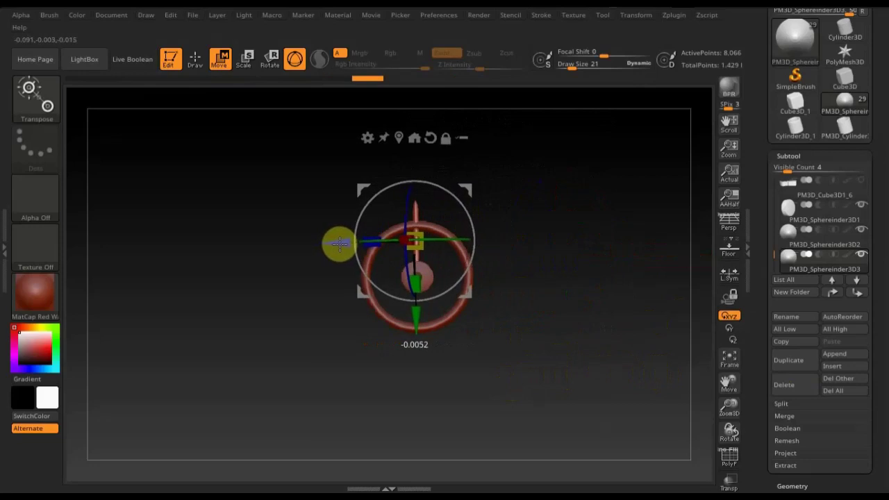
drag(417, 318, 417, 359)
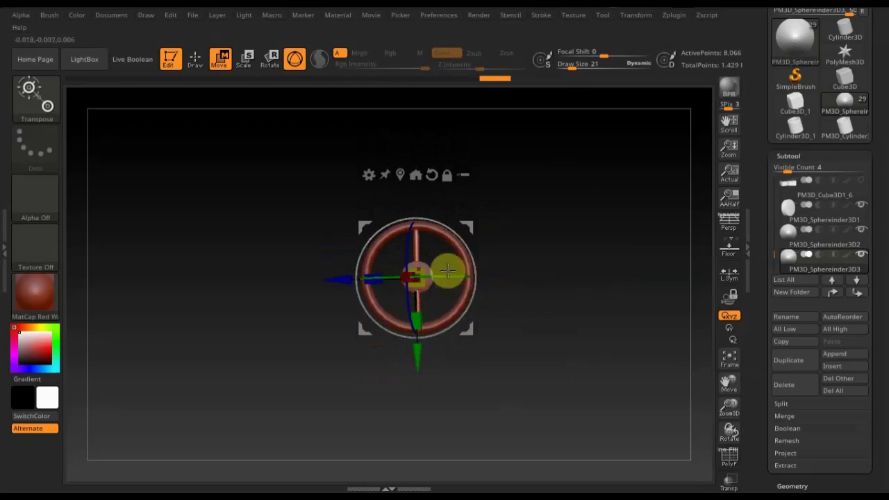
Rotate the second rod to lie across the wheel and centre it on the hub
key(ctrl)
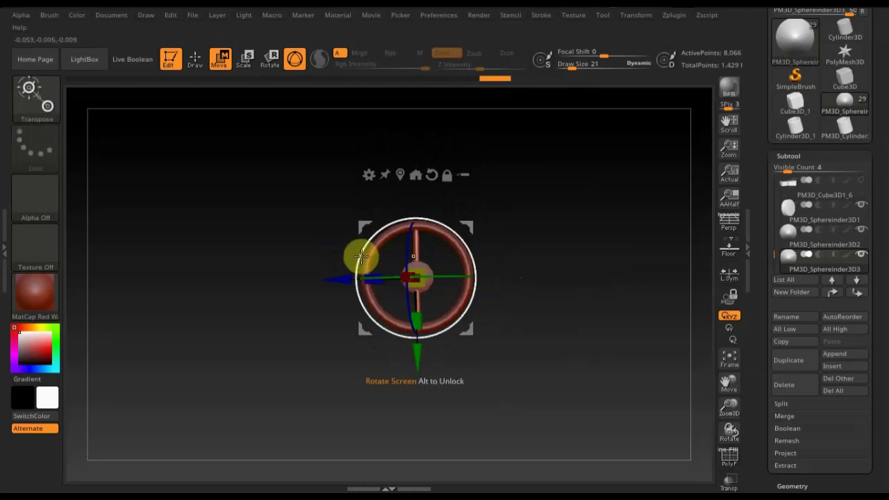
ctrl+drag(359, 253, 393, 327)
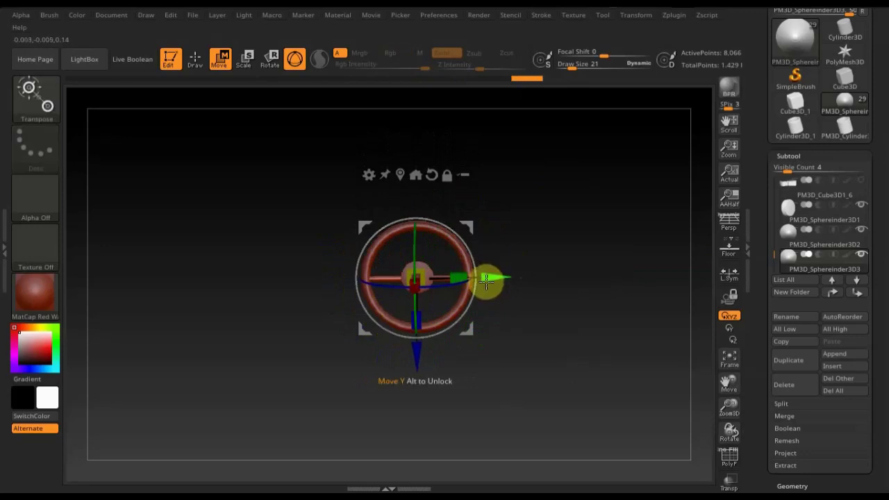
ctrl+drag(414, 358, 414, 357)
mouse_move(468, 230)
mouse_down()
mouse_move(441, 310)
mouse_move(450, 313)
mouse_up()
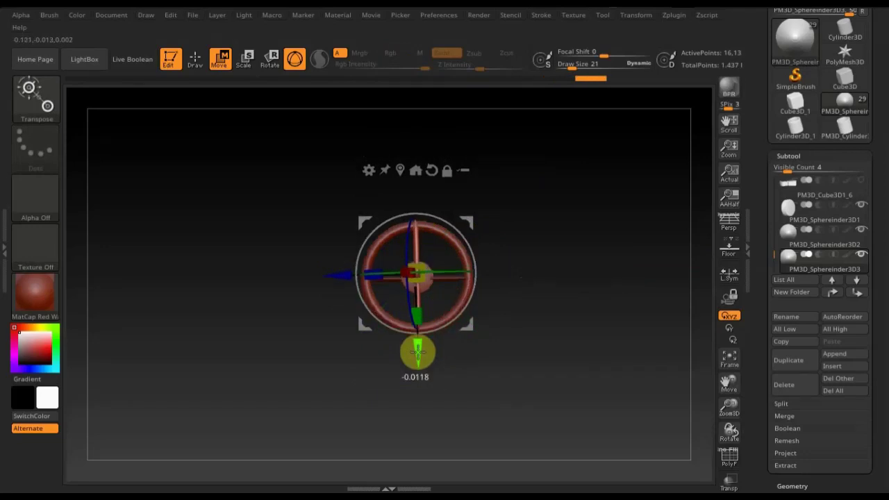
drag(416, 350, 499, 351)
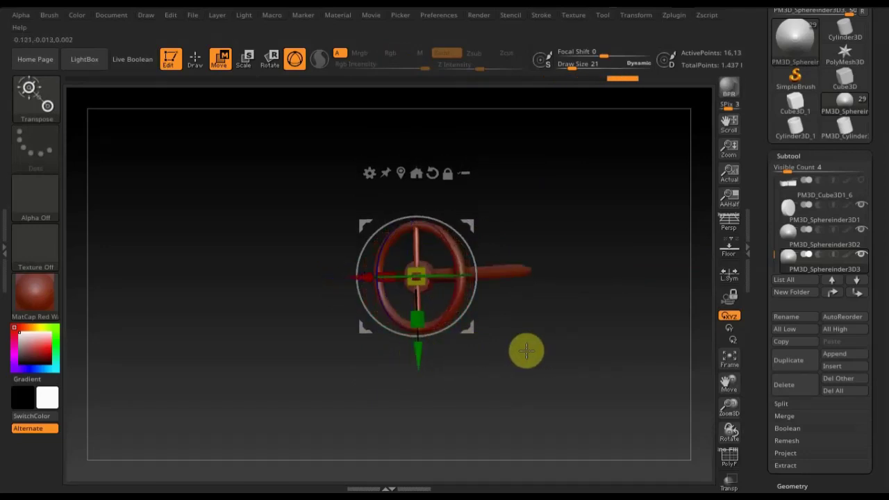
Check the wheel from front and side and nudge the piece slightly right
click(198, 60)
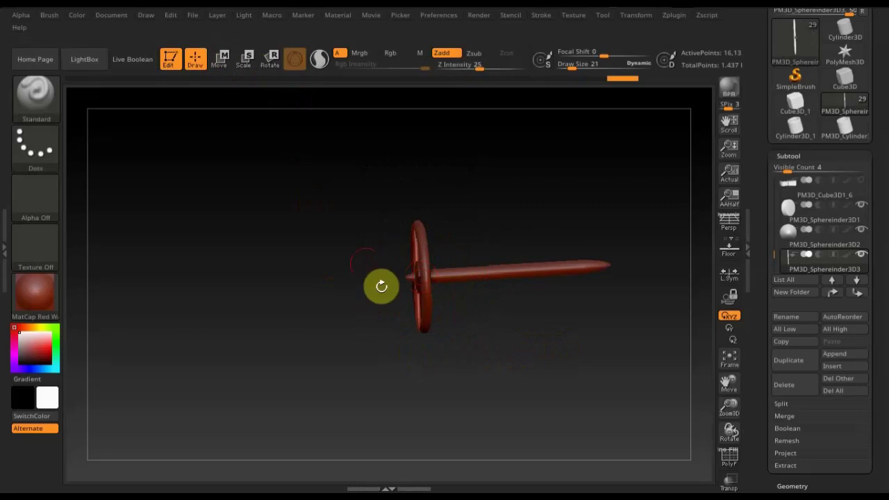
drag(381, 285, 517, 350)
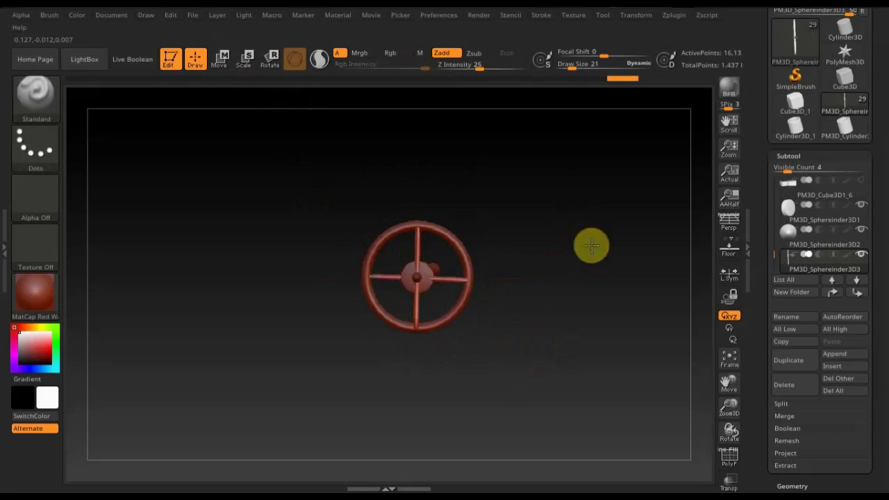
drag(591, 245, 540, 254)
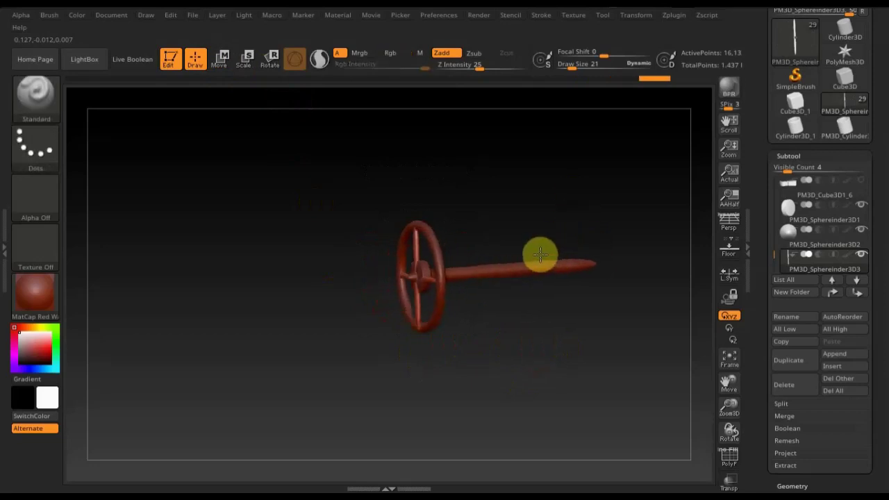
click(221, 61)
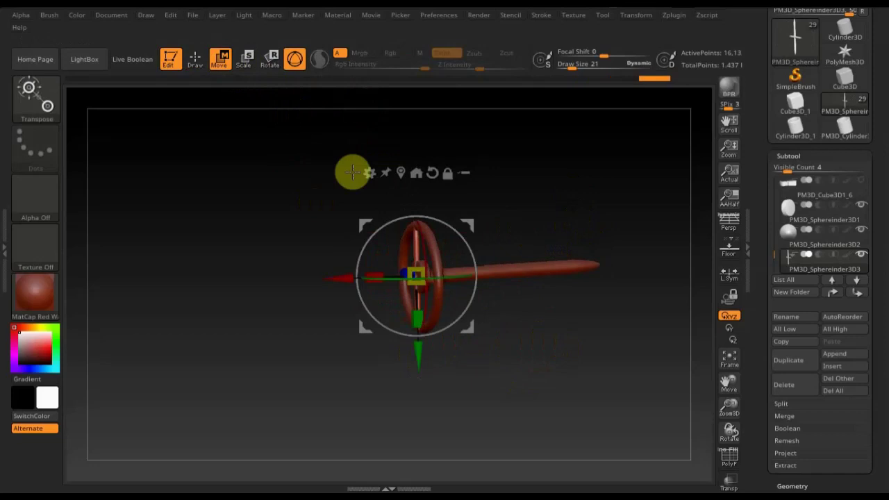
drag(352, 272, 337, 276)
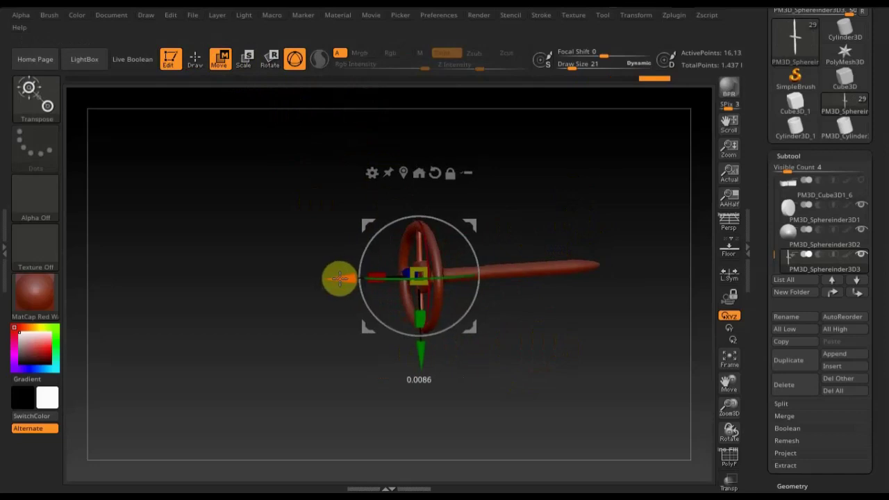
drag(563, 334, 609, 342)
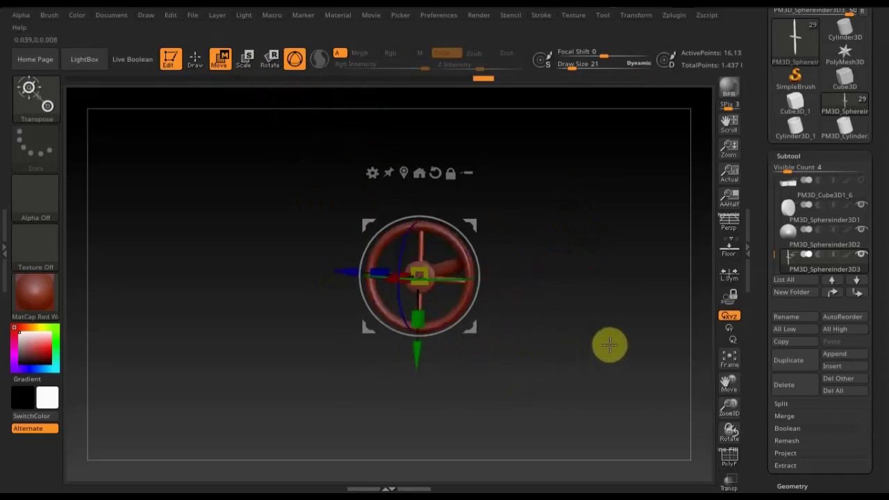
click(200, 61)
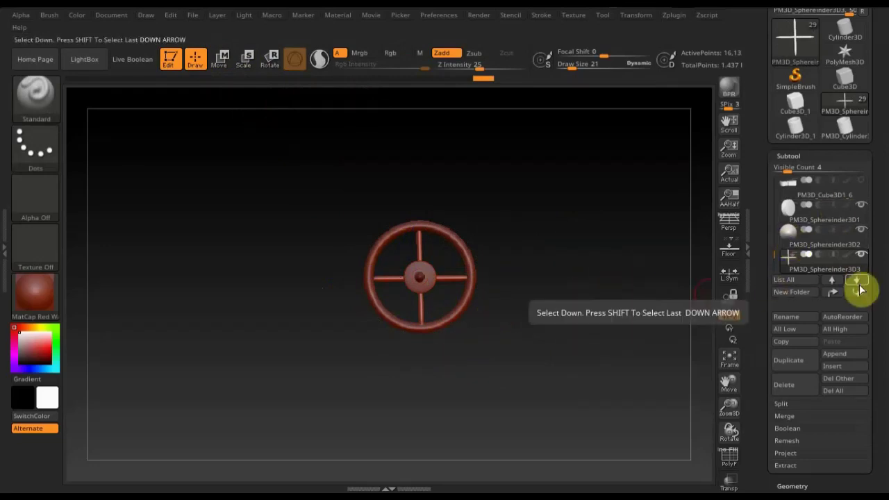
Select the Sphereinder3D1 spoke piece and move it down one place in the subtool list
click(796, 240)
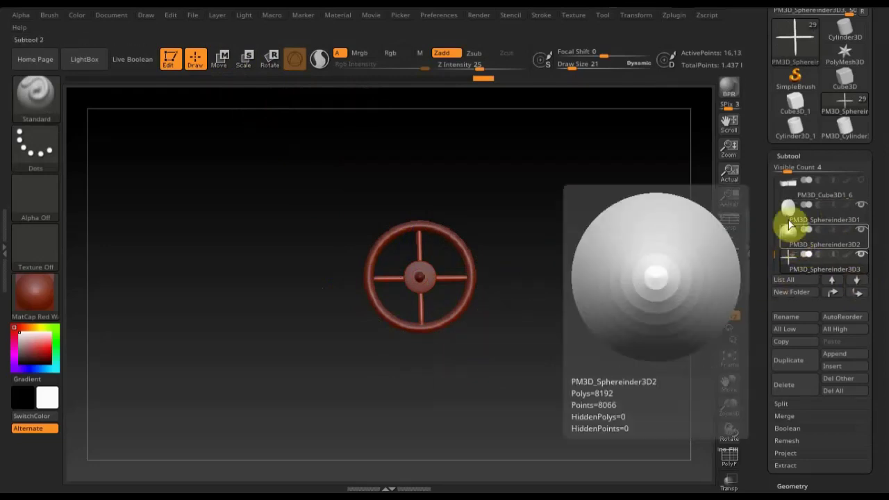
click(784, 213)
click(793, 207)
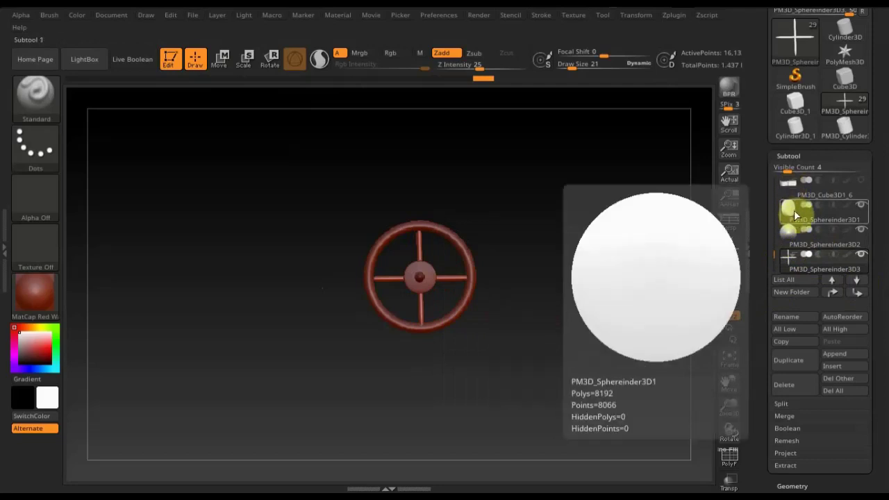
click(795, 215)
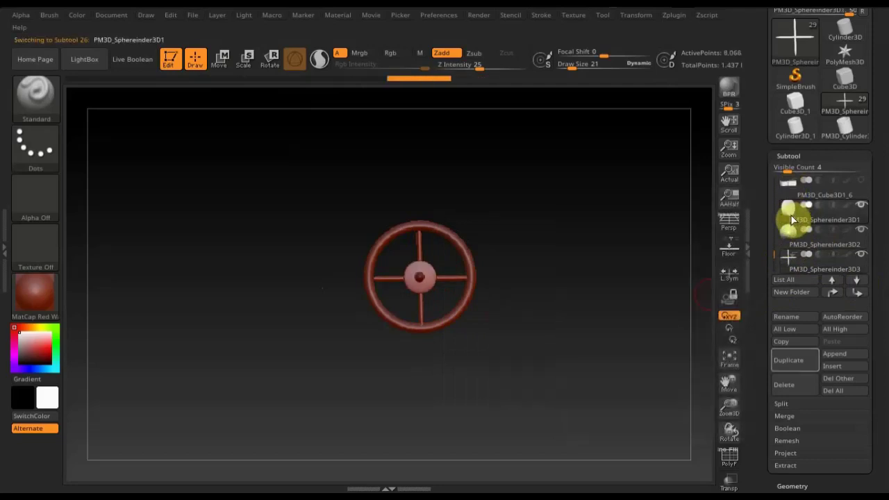
click(790, 240)
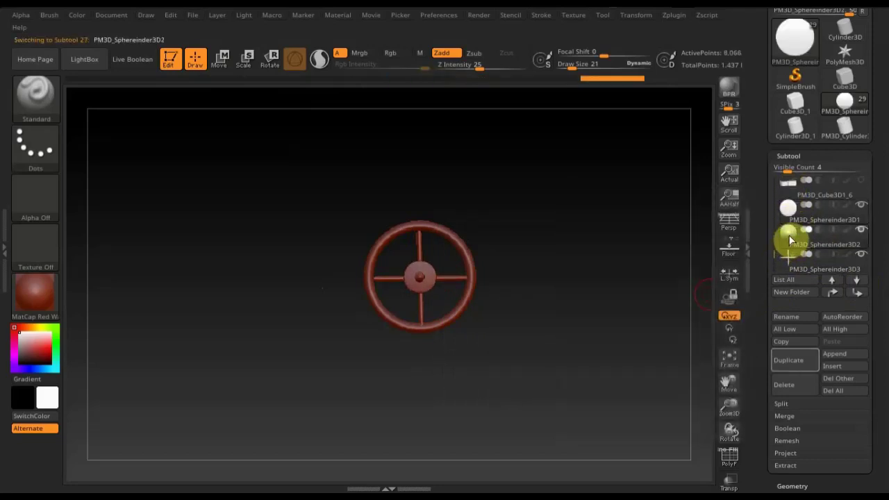
click(793, 212)
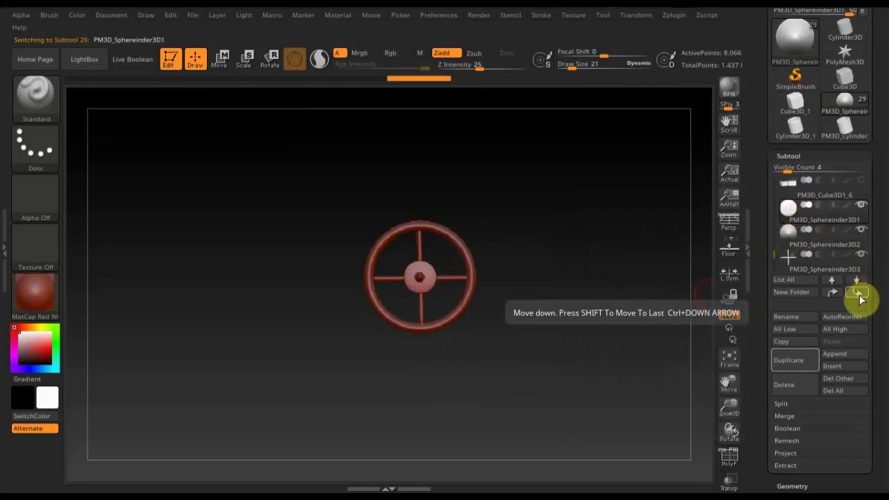
click(858, 293)
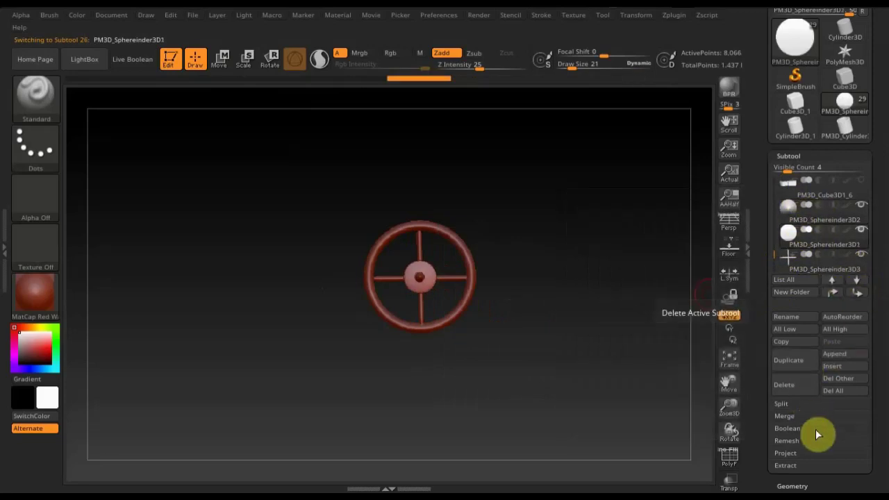
click(857, 279)
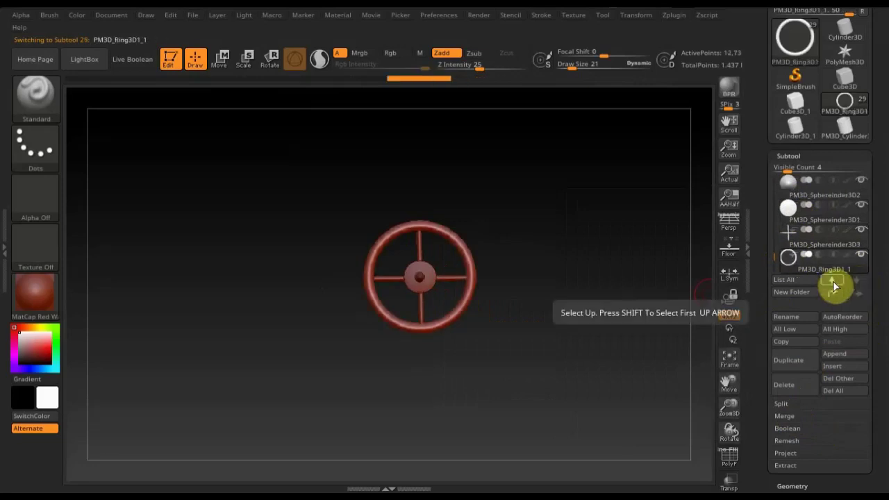
click(832, 280)
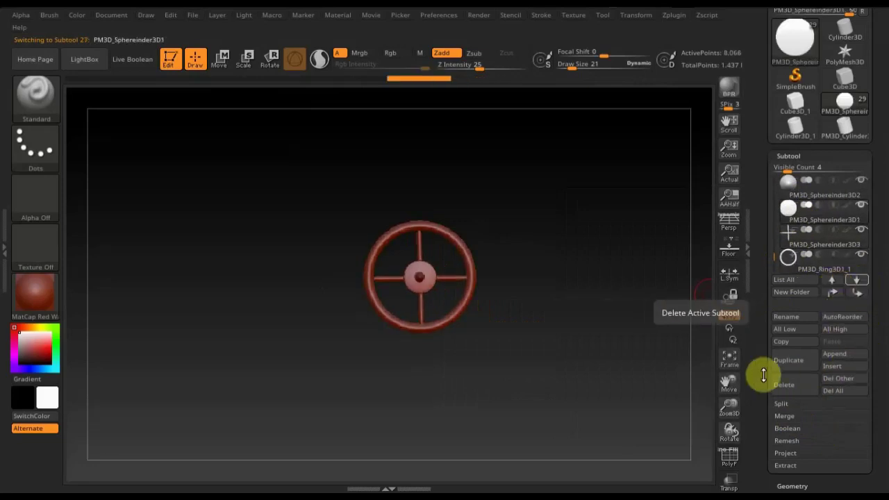
MergeDown twice to combine the spokes and rim into one subtool
click(795, 417)
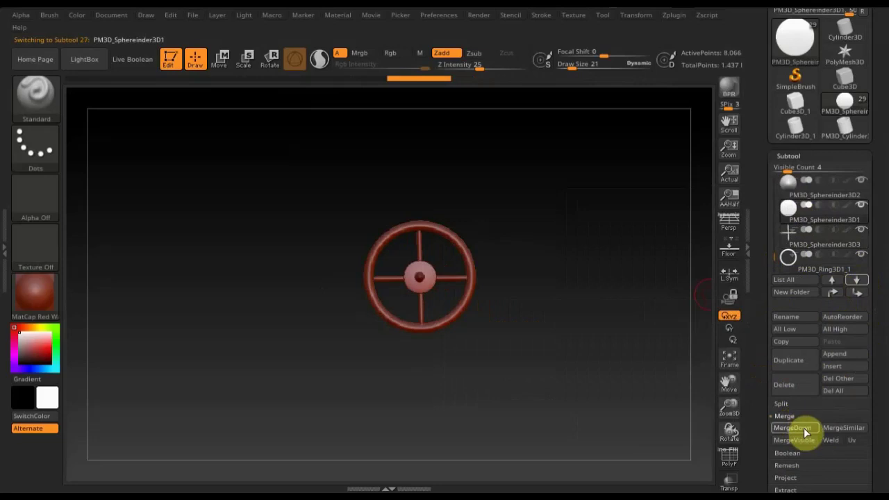
click(805, 432)
click(671, 454)
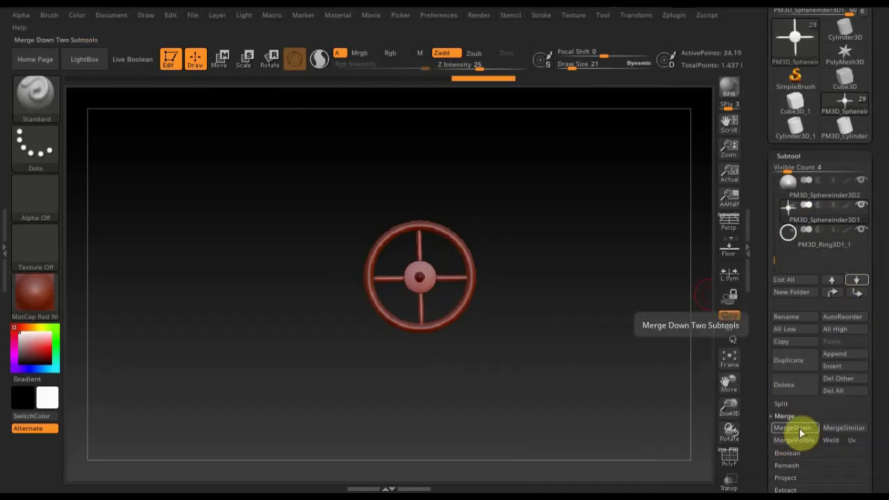
click(801, 431)
click(672, 454)
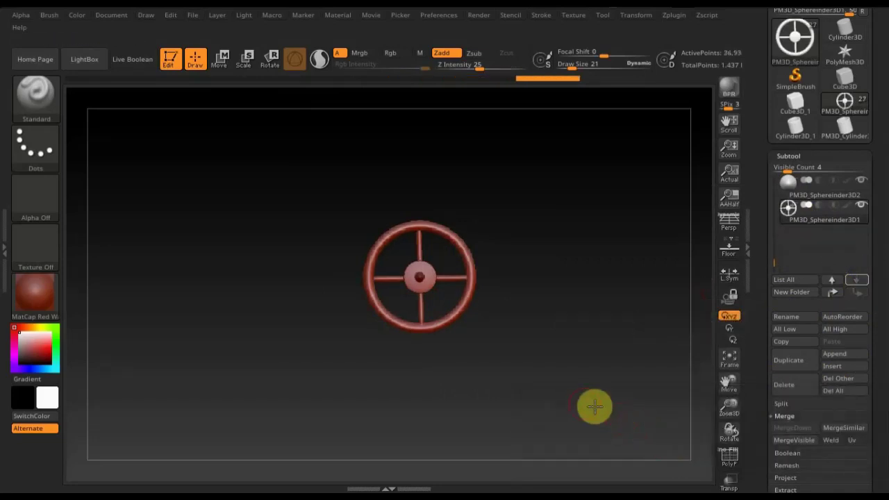
mouse_move(631, 403)
mouse_down()
mouse_move(621, 373)
mouse_move(627, 377)
mouse_up()
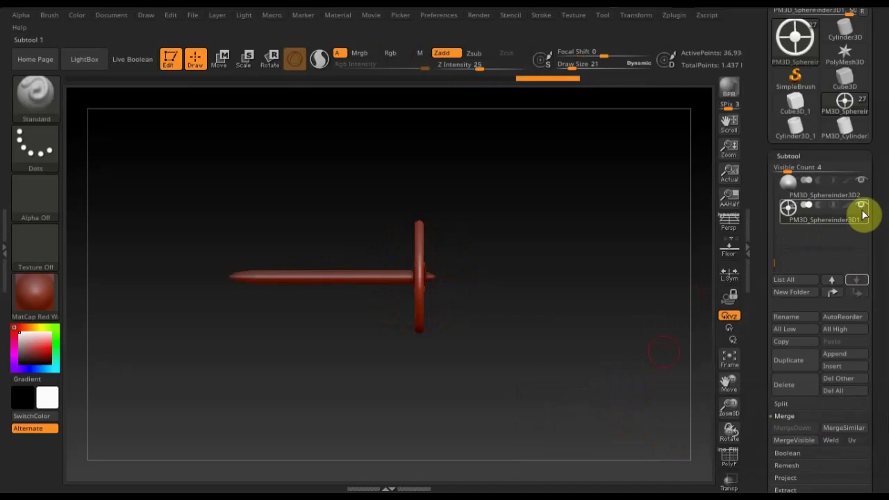
Show all car subtools again and zoom out to a side view of car and wheel
shift+click(860, 205)
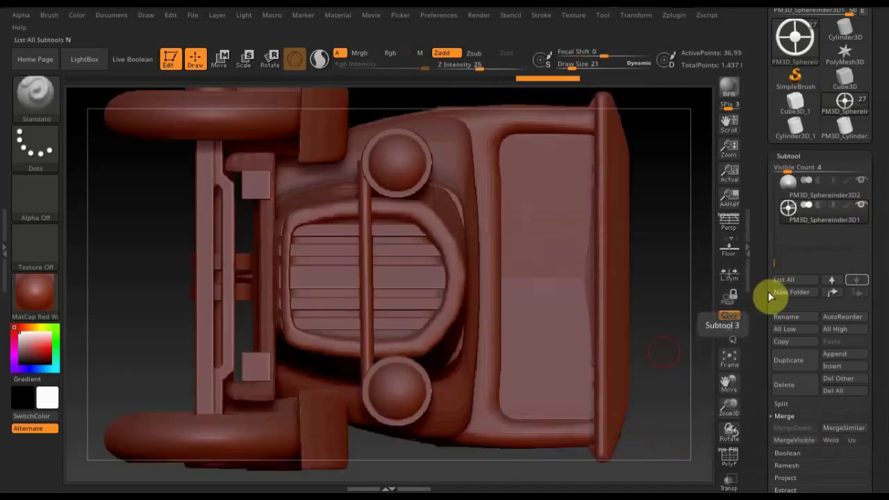
drag(690, 395, 640, 262)
mouse_move(614, 330)
mouse_down()
mouse_move(590, 218)
mouse_move(579, 356)
mouse_move(606, 390)
mouse_up()
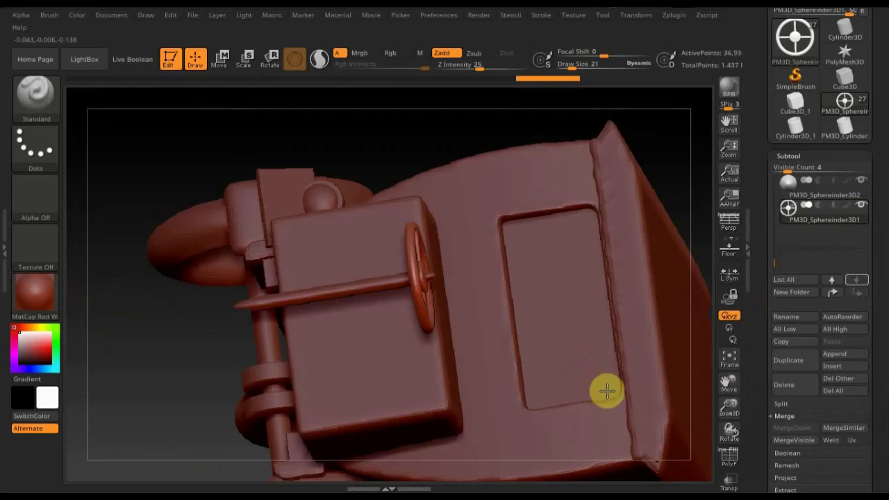
click(729, 358)
click(731, 361)
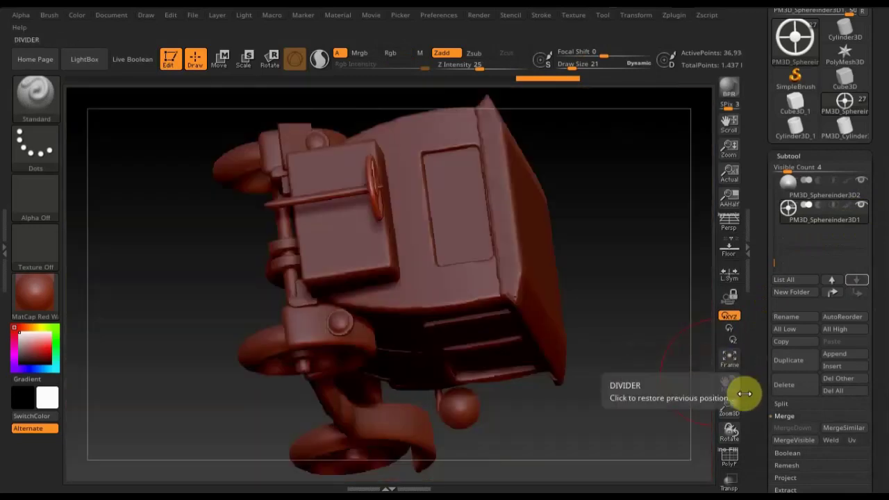
drag(731, 413, 718, 357)
mouse_move(556, 319)
mouse_down()
mouse_move(521, 277)
mouse_move(591, 238)
mouse_move(551, 382)
mouse_move(448, 459)
mouse_move(462, 439)
mouse_up()
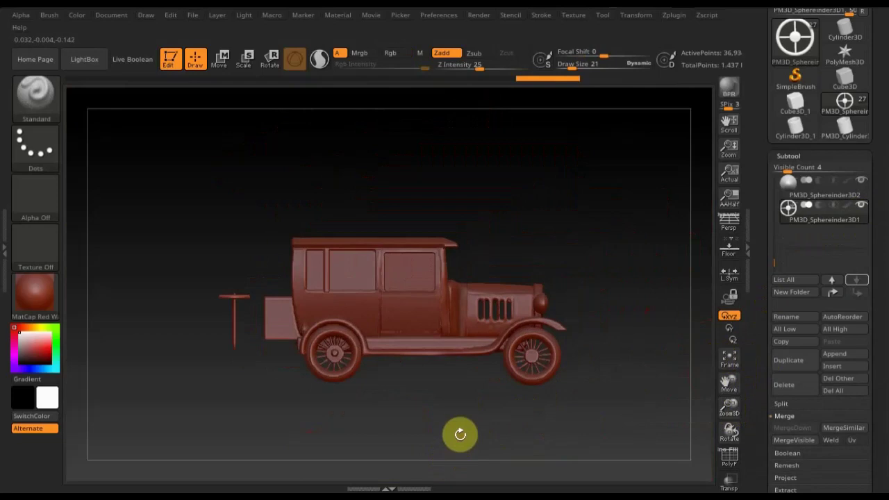
Select the merged steering wheel from the subtool popup list
key(n)
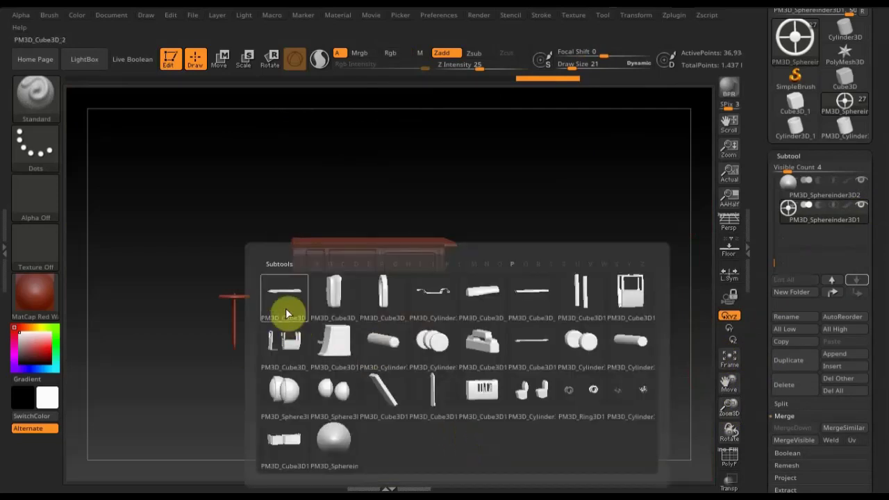
click(285, 310)
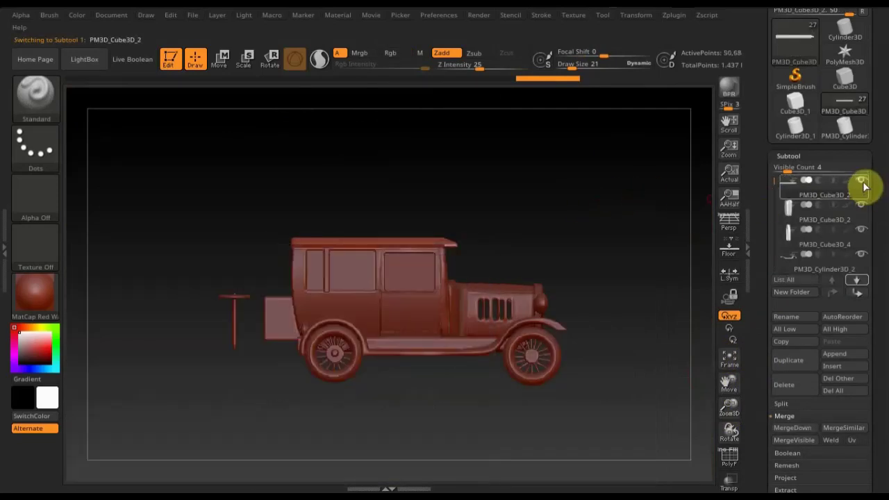
key(n)
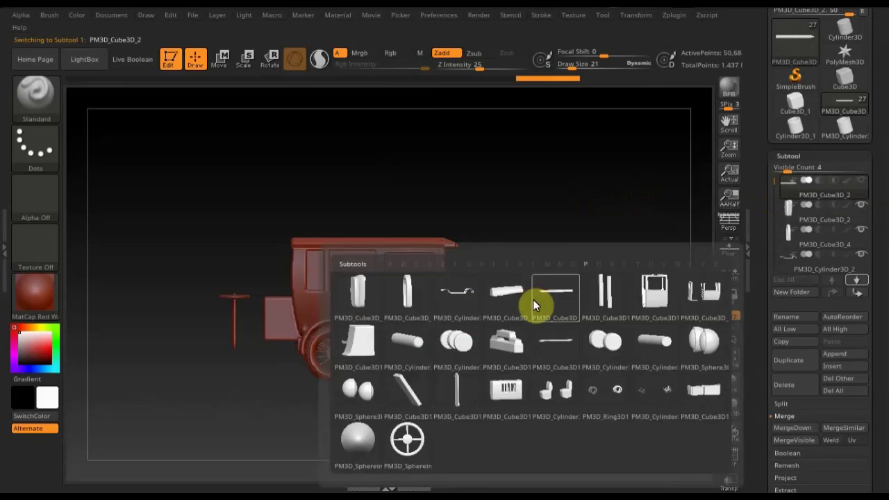
click(407, 437)
mouse_move(407, 480)
mouse_down()
mouse_move(396, 482)
mouse_move(428, 417)
mouse_move(413, 397)
mouse_move(466, 390)
mouse_move(430, 355)
mouse_move(551, 363)
mouse_move(623, 353)
mouse_up()
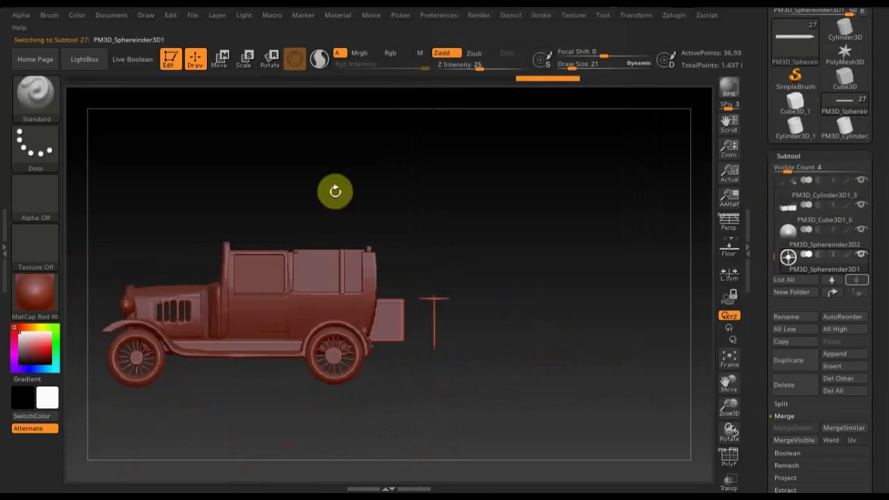
Rotate the steering wheel to a new tilt and move the gizmo pivot onto the cab
click(221, 61)
mouse_move(513, 242)
mouse_down()
mouse_move(488, 266)
mouse_move(481, 357)
mouse_move(486, 347)
mouse_up()
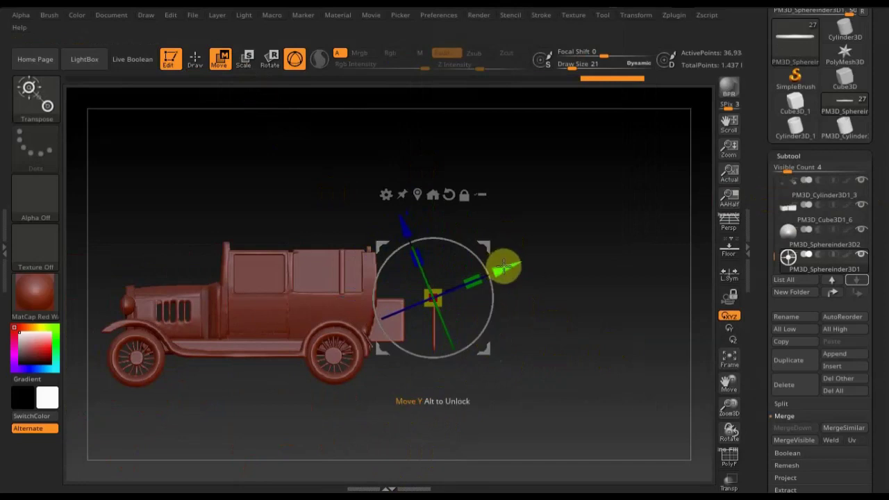
mouse_move(377, 248)
mouse_down()
mouse_move(278, 232)
mouse_move(213, 239)
mouse_move(200, 228)
mouse_up()
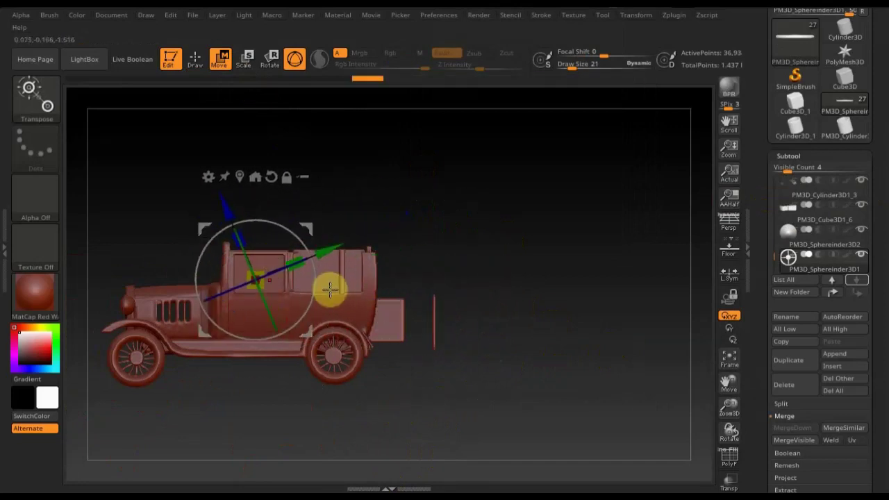
key(n)
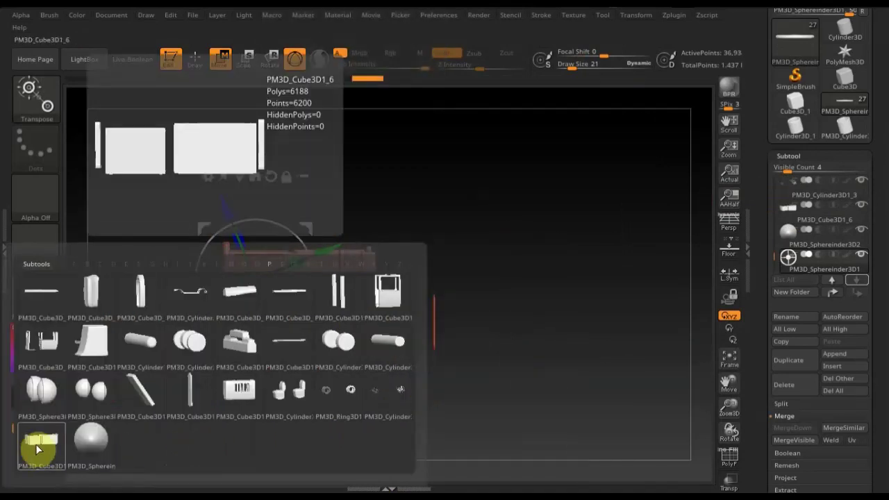
Hide the Sphereinder3D1 wheel, make PM3D_Sphereinder3D2 active and view the interior from above
click(33, 445)
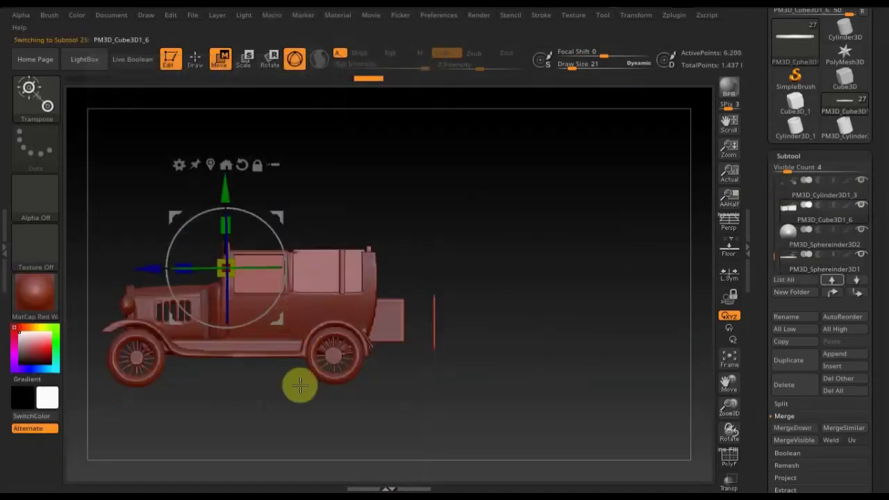
click(861, 257)
key(n)
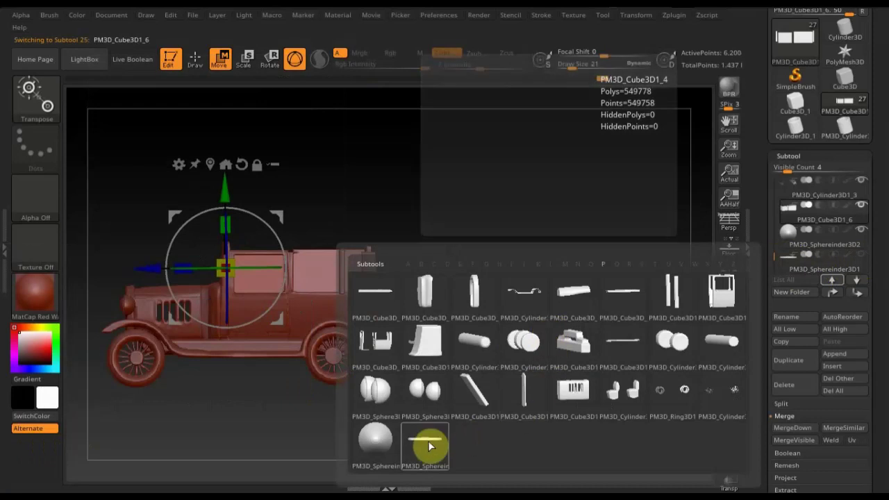
key(n)
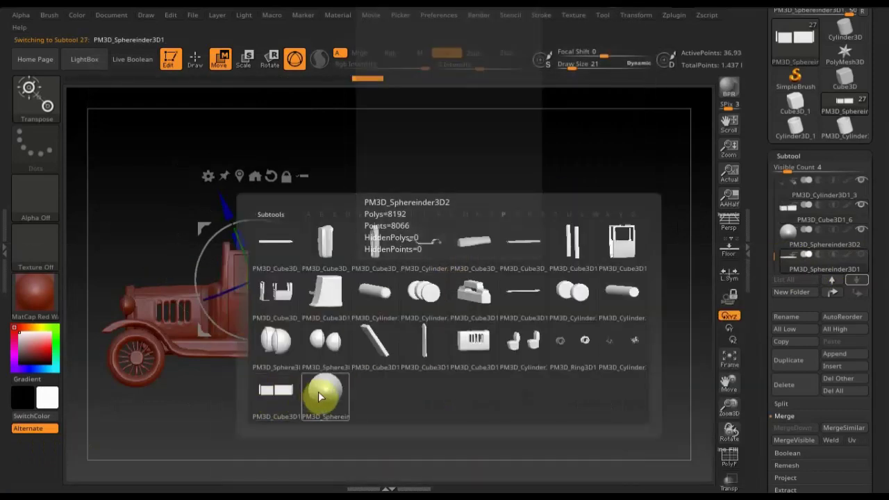
click(317, 391)
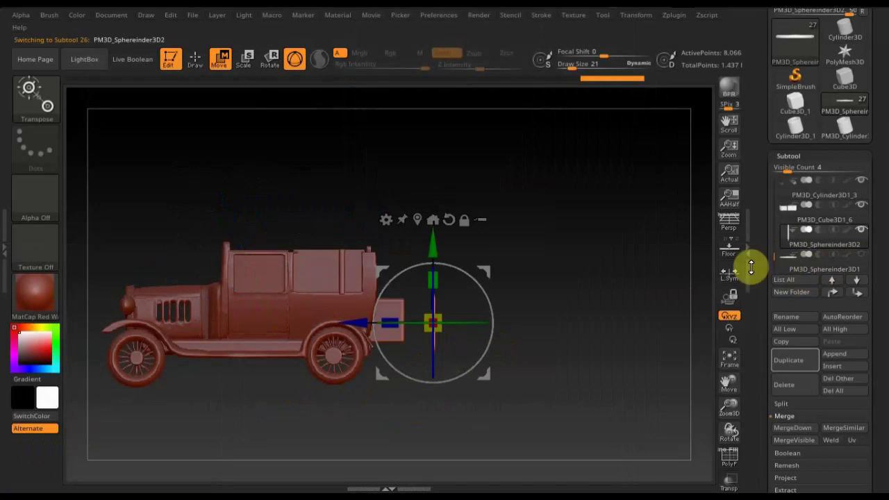
key(n)
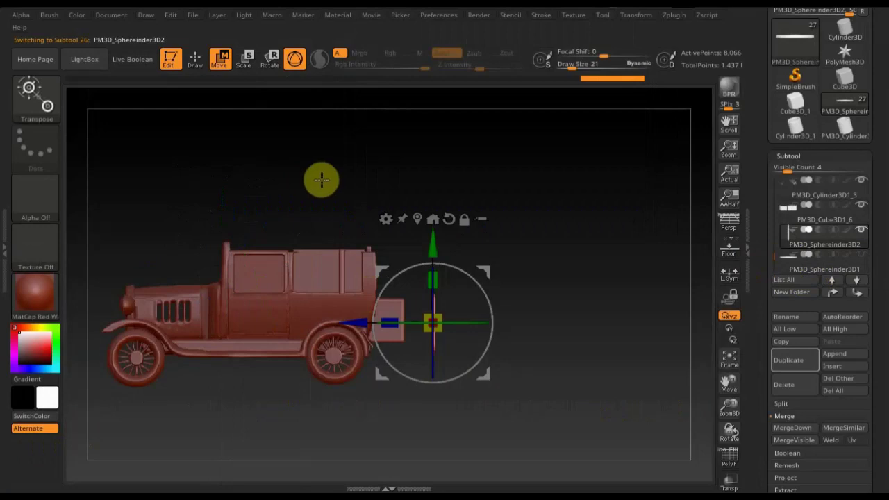
mouse_move(313, 234)
mouse_down()
mouse_move(327, 227)
mouse_move(323, 271)
mouse_up()
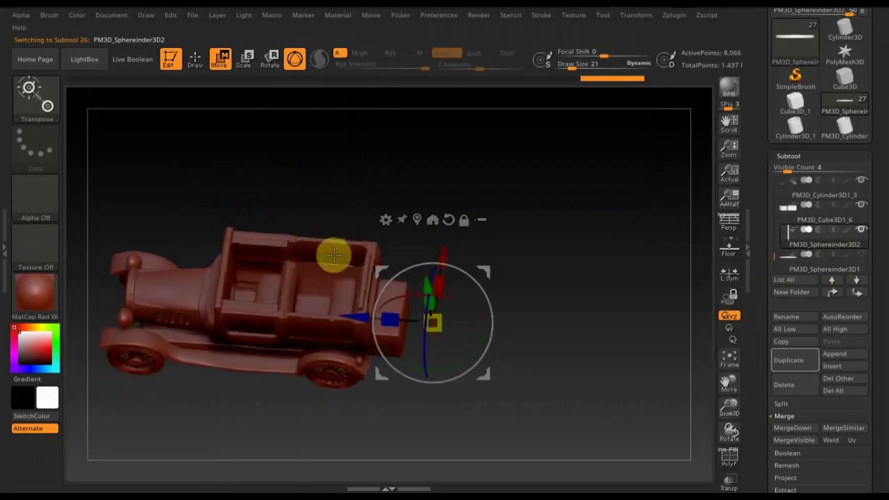
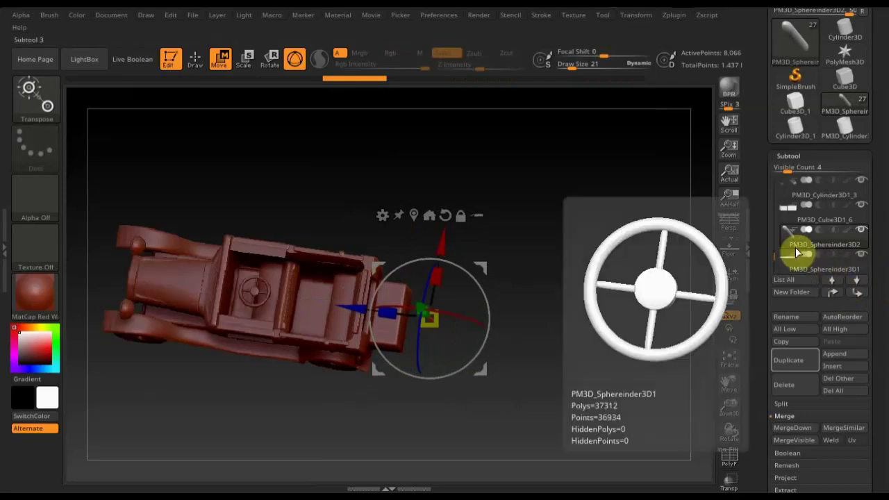
Hide the Sphereinder3D2 steering column stick and make the steering wheel the active subtool
click(861, 229)
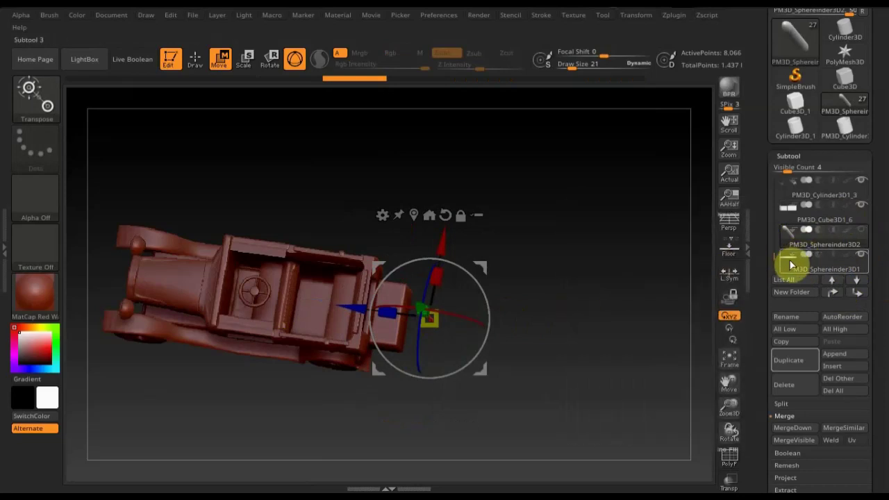
click(793, 271)
mouse_move(522, 306)
mouse_down()
mouse_move(535, 247)
mouse_move(542, 273)
mouse_up()
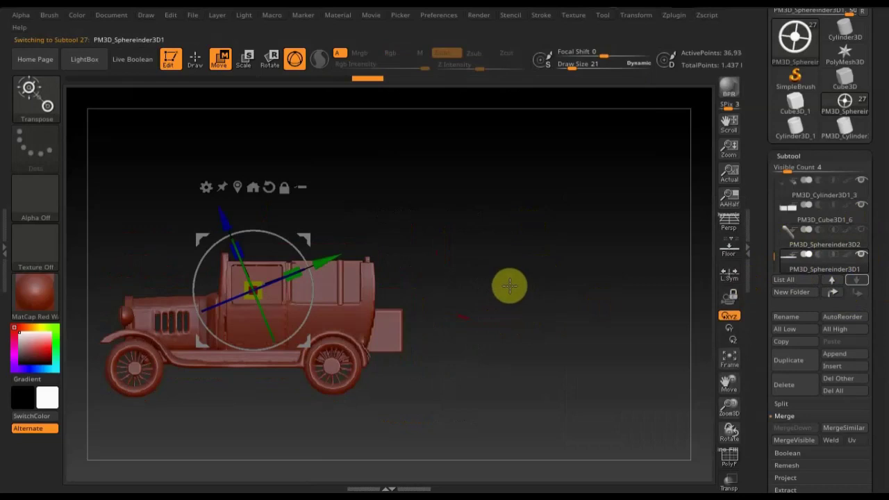
click(324, 440)
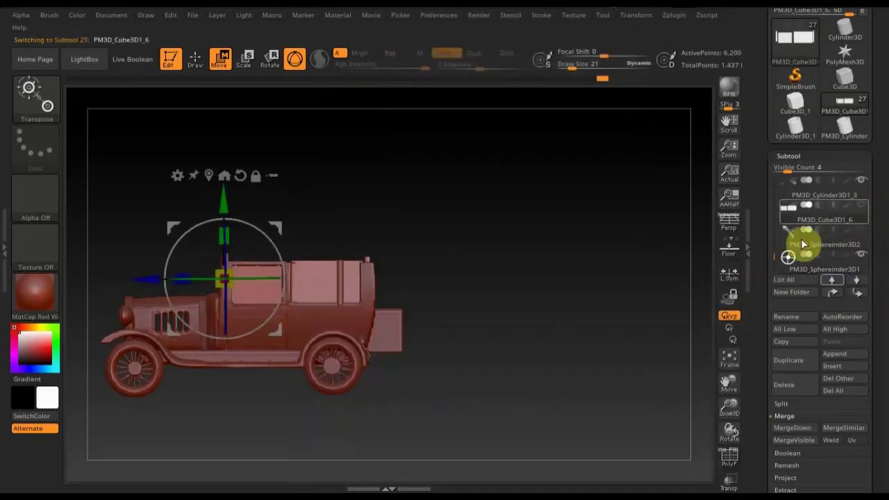
click(799, 270)
Tilt the steering wheel about 25 degrees inside the cab, checking it from several angles
drag(298, 254, 302, 277)
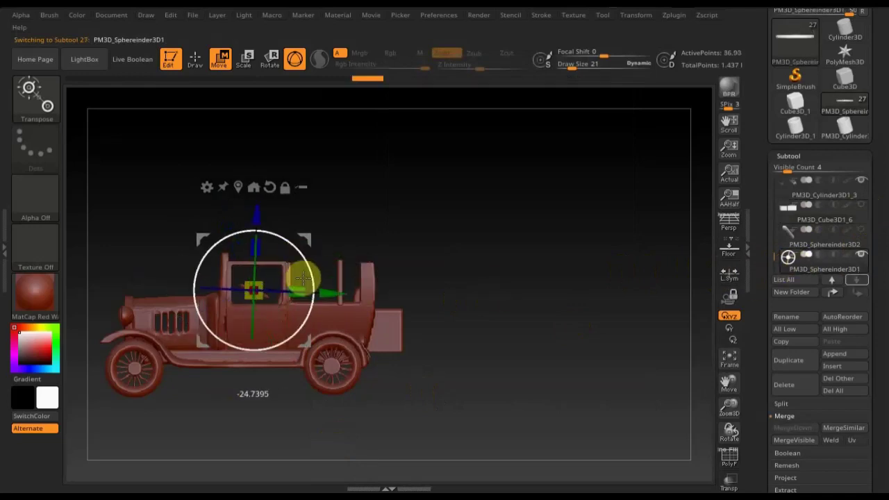
drag(312, 240, 298, 252)
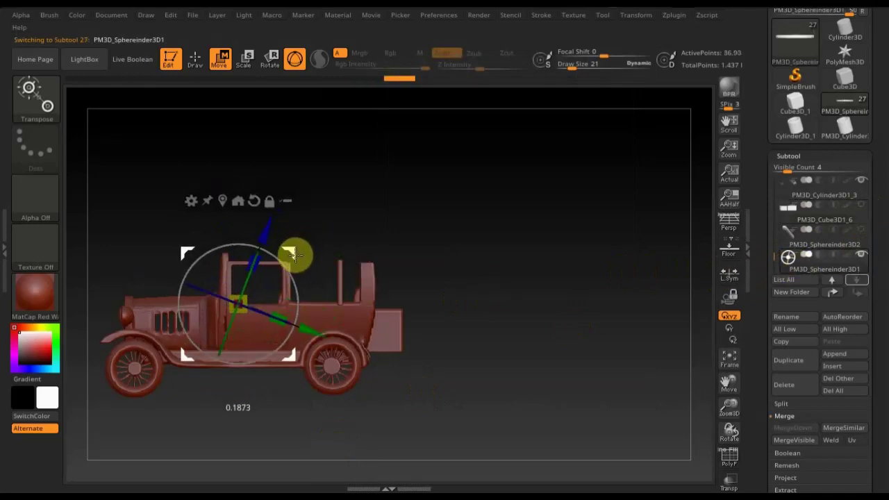
mouse_move(464, 276)
mouse_down()
mouse_move(424, 362)
mouse_move(393, 327)
mouse_move(385, 256)
mouse_move(371, 258)
mouse_up()
mouse_move(213, 269)
mouse_down()
mouse_move(202, 252)
mouse_move(215, 254)
mouse_up()
mouse_move(422, 323)
mouse_down()
mouse_move(479, 304)
mouse_move(452, 291)
mouse_up()
alt+drag(509, 436, 410, 336)
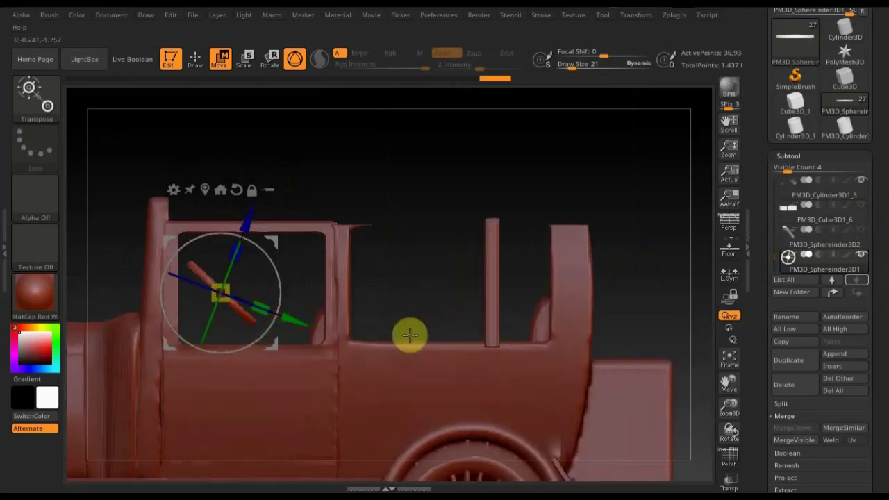
Move the tilted steering wheel down and forward into the cab, checking placement from above and the side
drag(254, 218, 241, 268)
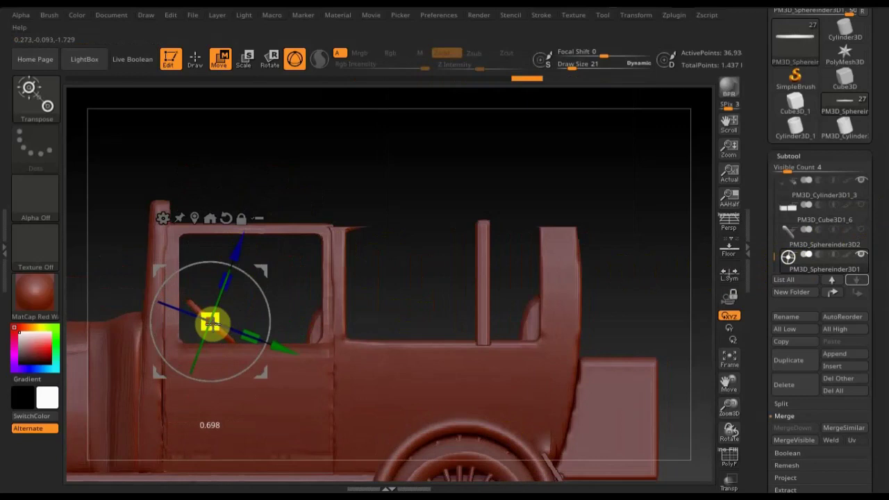
drag(240, 249, 145, 273)
mouse_move(404, 240)
mouse_down()
mouse_move(382, 326)
mouse_move(308, 313)
mouse_up()
mouse_move(254, 268)
mouse_down()
mouse_move(242, 279)
mouse_move(122, 280)
mouse_up()
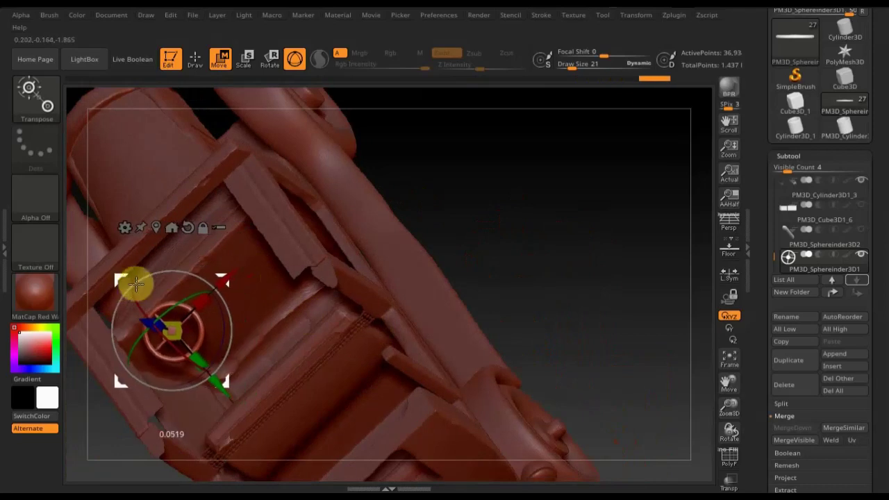
mouse_move(585, 167)
mouse_down()
mouse_move(590, 141)
mouse_move(577, 141)
mouse_move(573, 173)
mouse_up()
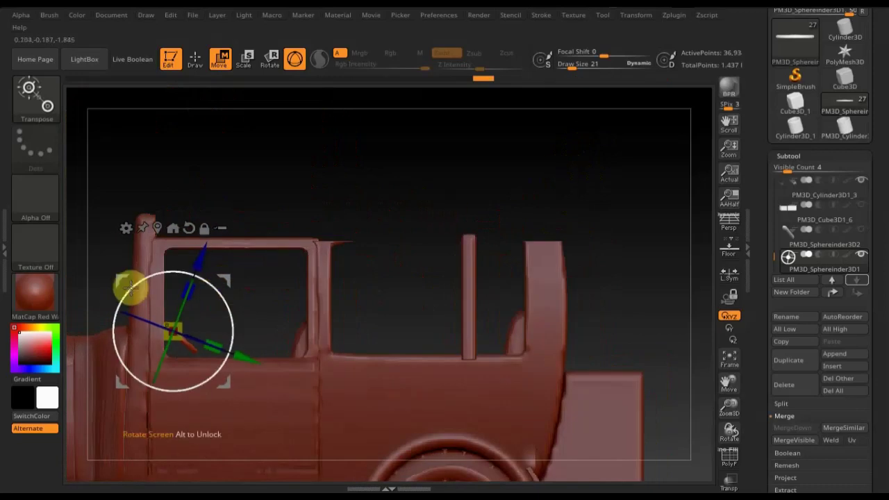
drag(117, 279, 124, 284)
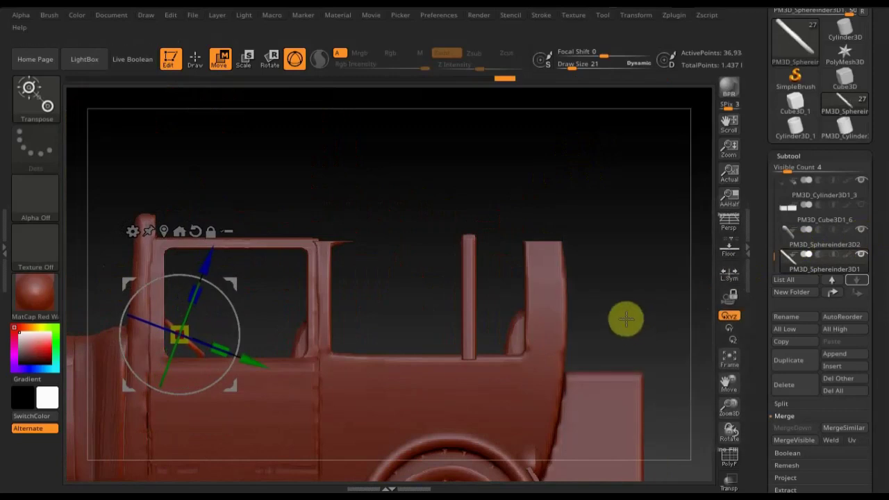
alt+drag(625, 307, 620, 204)
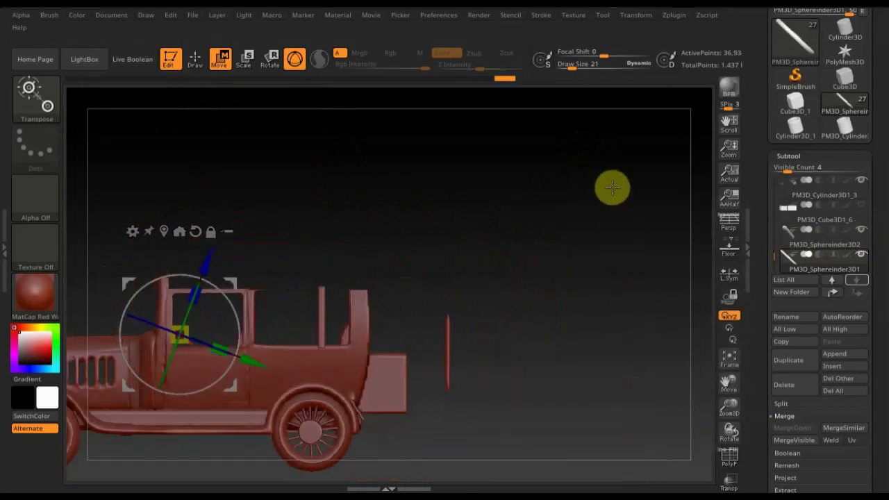
Select the steering column stick and lower its transform pivot to the cab
click(774, 245)
drag(508, 301, 509, 308)
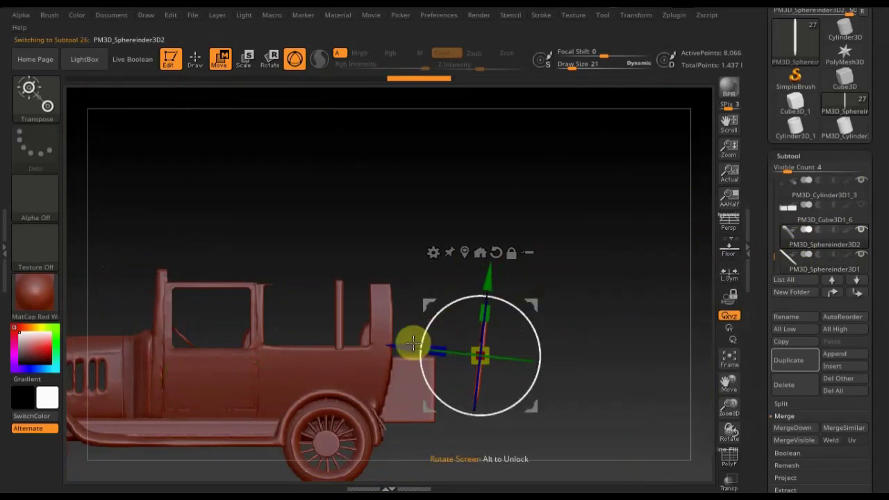
alt+drag(393, 345, 87, 360)
click(165, 289)
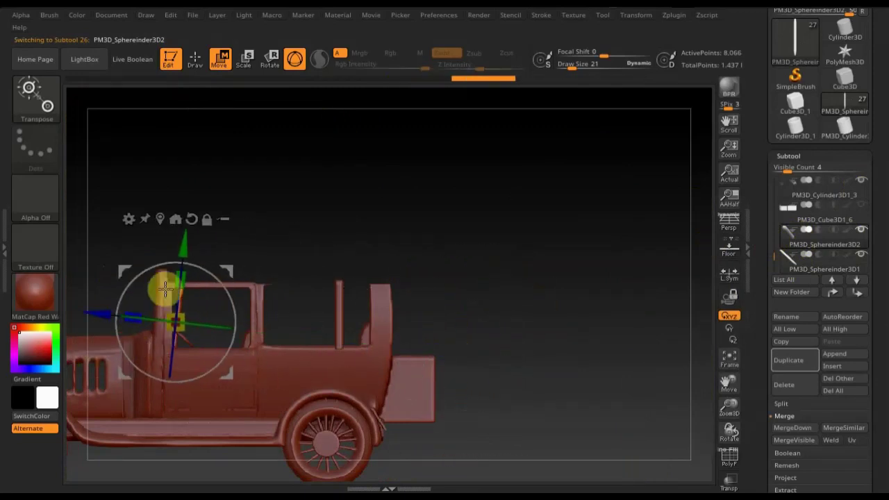
alt+drag(183, 251, 183, 301)
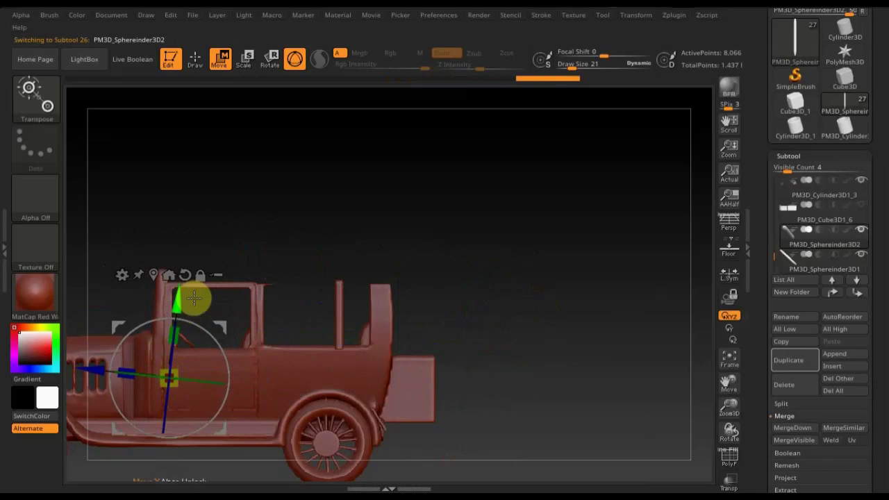
Slide the steering column stick forward into the cab next to the steering wheel
mouse_move(444, 259)
mouse_down()
mouse_move(414, 278)
mouse_move(389, 320)
mouse_move(429, 293)
mouse_move(440, 323)
mouse_move(419, 248)
mouse_move(415, 363)
mouse_move(438, 341)
mouse_move(204, 387)
mouse_up()
mouse_move(353, 313)
mouse_down()
mouse_move(367, 237)
mouse_move(405, 250)
mouse_move(414, 279)
mouse_move(434, 268)
mouse_move(395, 238)
mouse_move(377, 238)
mouse_up()
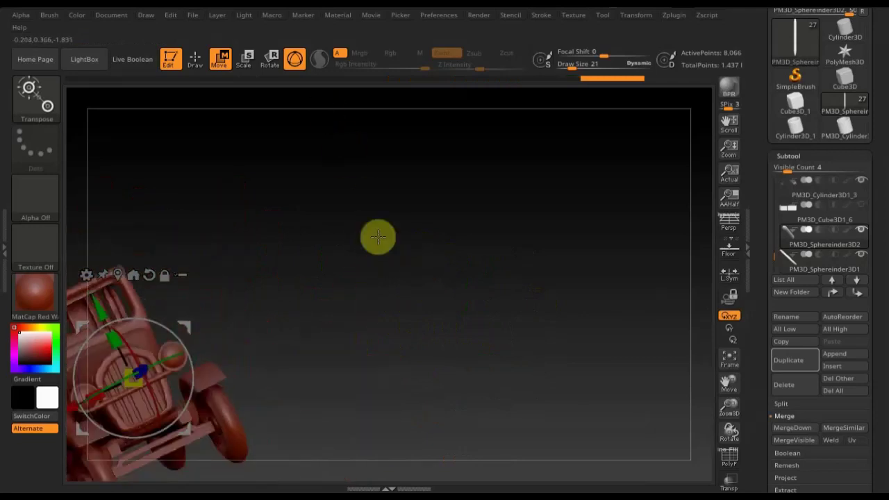
mouse_move(321, 313)
mouse_down()
mouse_move(386, 284)
mouse_move(465, 271)
mouse_move(555, 200)
mouse_up()
key(n)
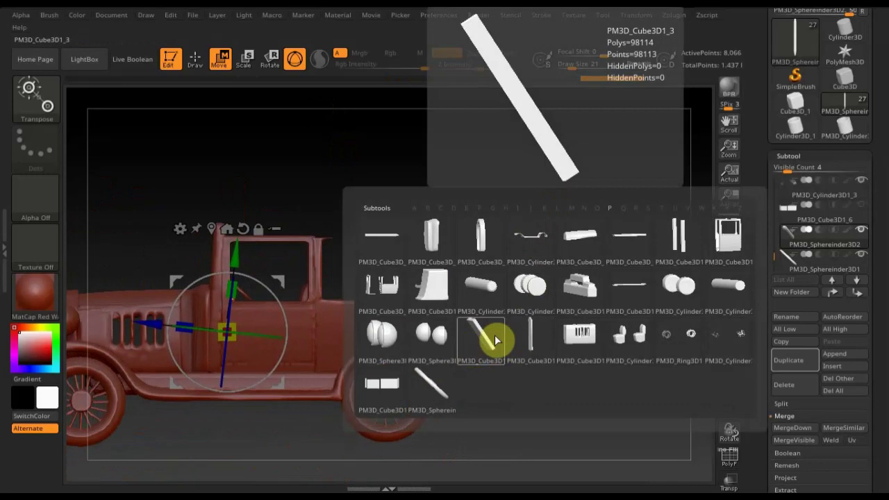
Tilt the Sphereinder3D1 steering wheel slightly further
click(737, 242)
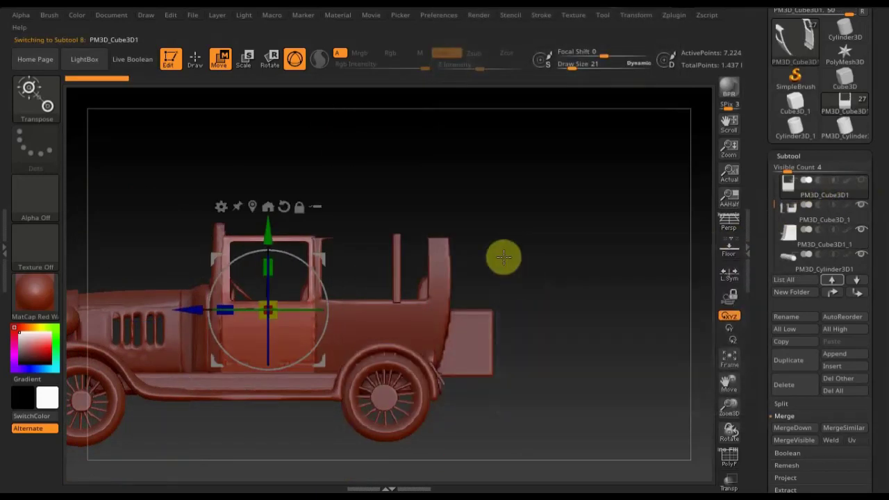
key(n)
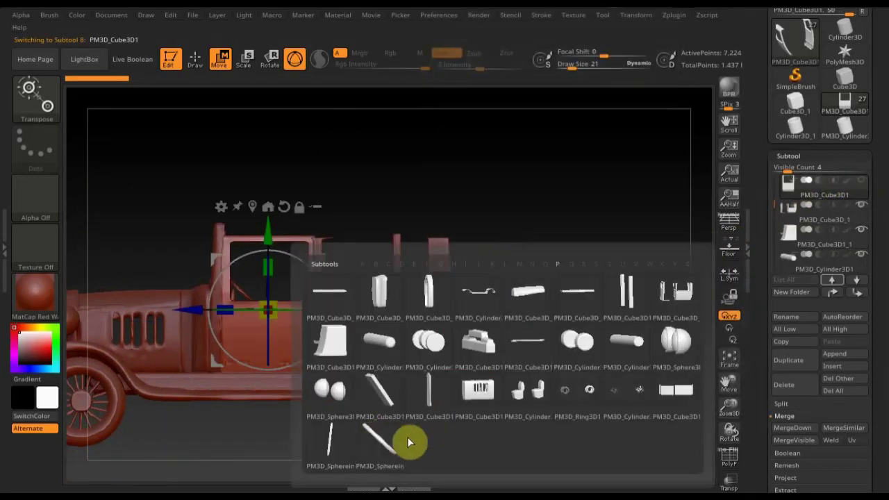
click(375, 447)
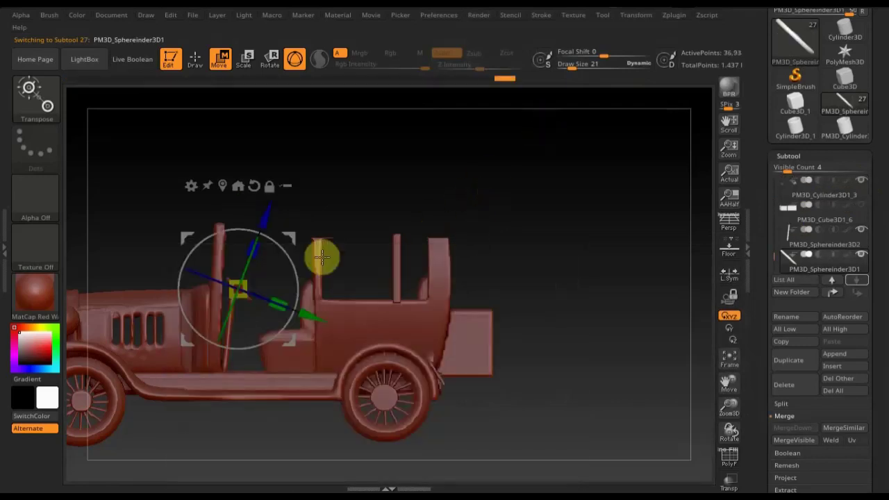
mouse_move(286, 257)
mouse_down()
mouse_move(293, 262)
mouse_move(294, 244)
mouse_up()
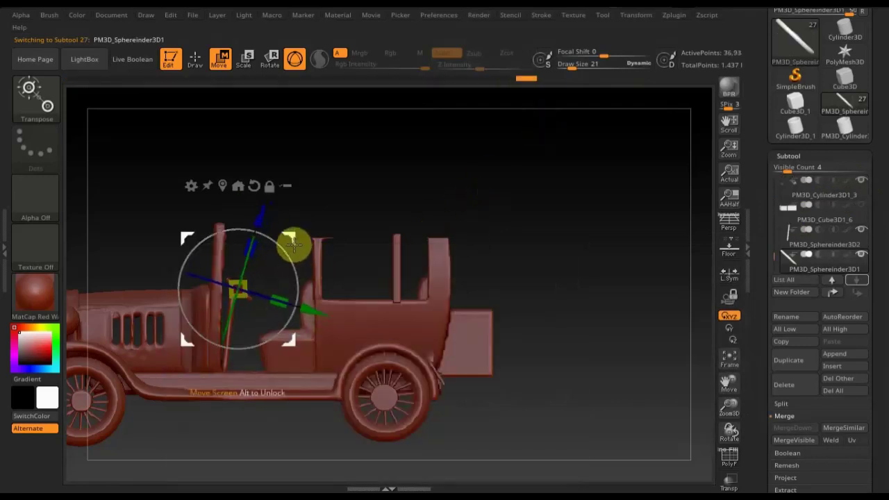
Rotate the Sphereinder3D2 column stick about 12 degrees so it leans toward the wheel
key(n)
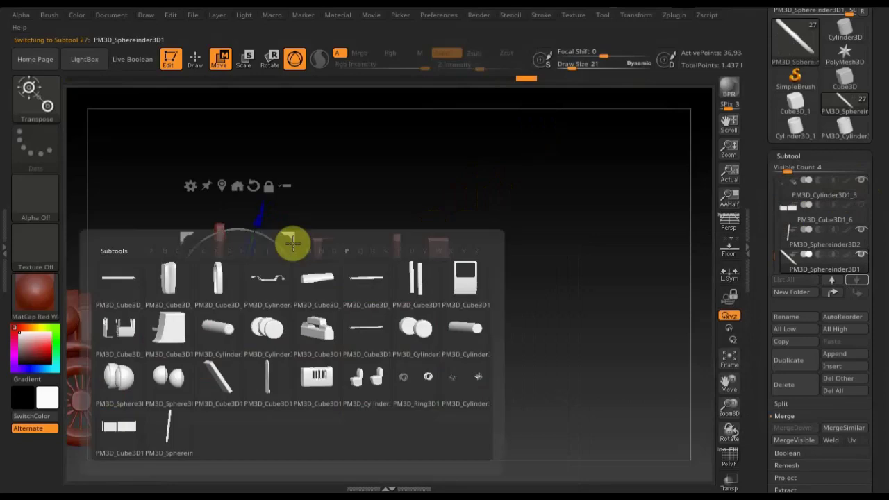
click(181, 432)
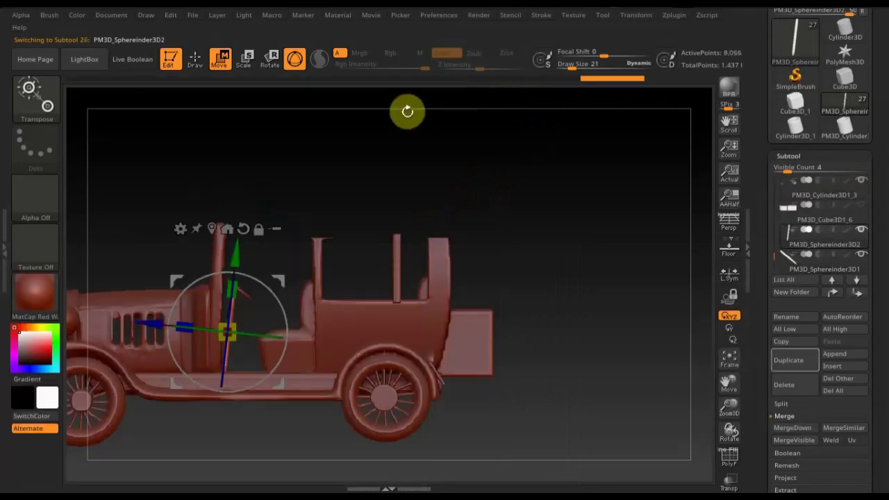
drag(281, 303, 286, 313)
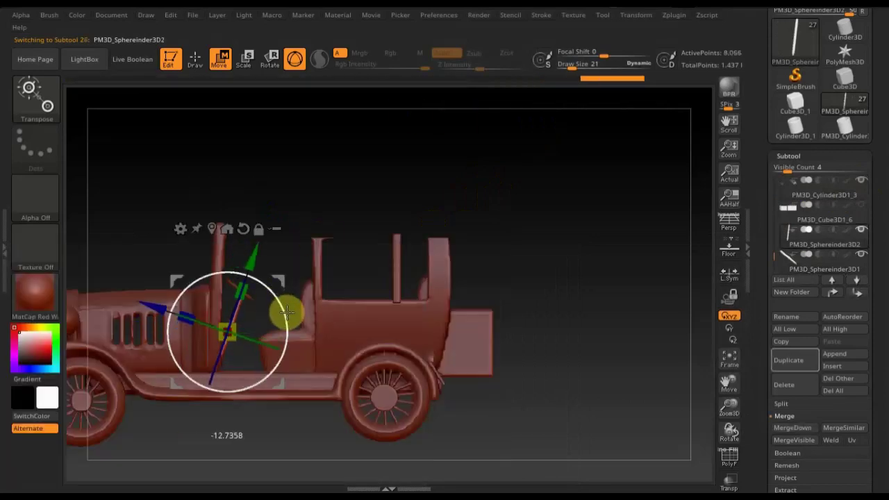
drag(179, 287, 171, 279)
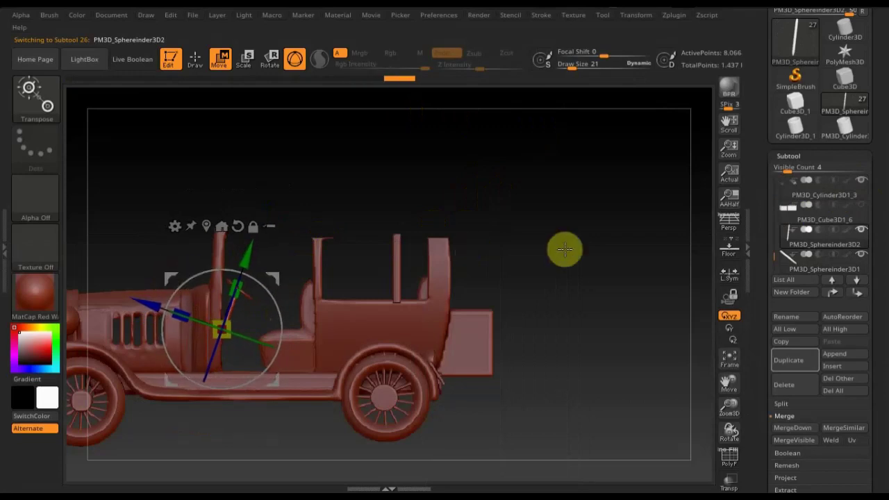
mouse_move(561, 267)
mouse_down()
mouse_move(539, 303)
mouse_move(539, 361)
mouse_move(546, 350)
mouse_up()
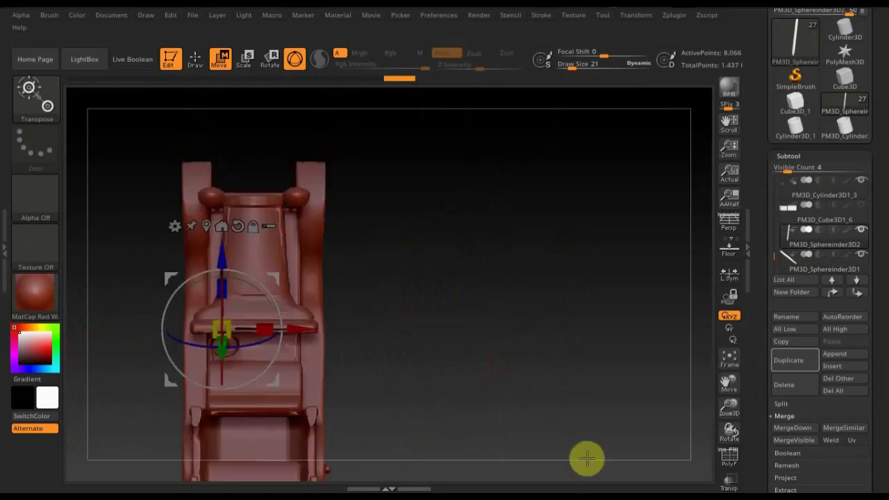
Line up the column stick sideways in the cab, then frame the full car side with both wheels
alt+drag(561, 404, 604, 481)
drag(660, 206, 670, 150)
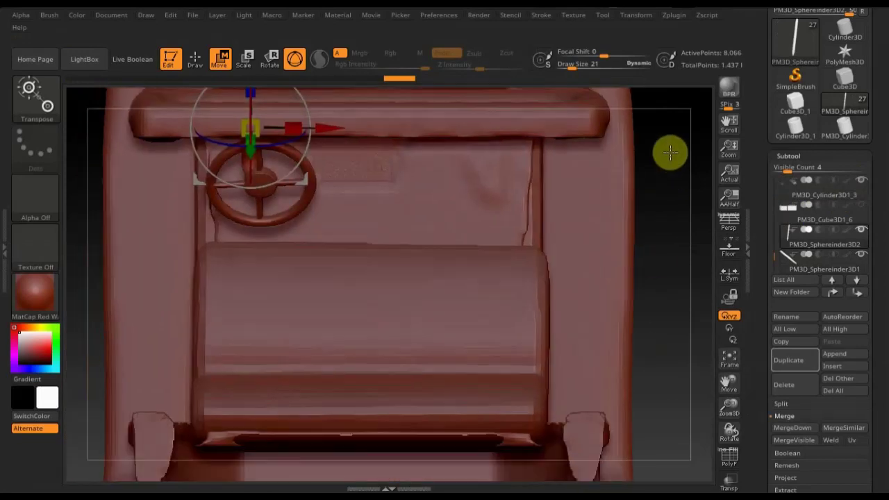
drag(333, 130, 339, 134)
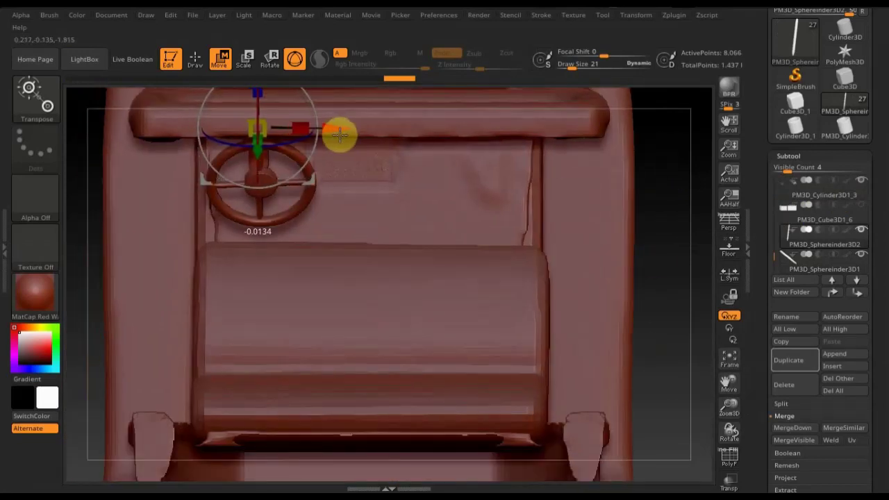
mouse_move(667, 250)
mouse_down()
mouse_move(664, 194)
mouse_move(694, 171)
mouse_up()
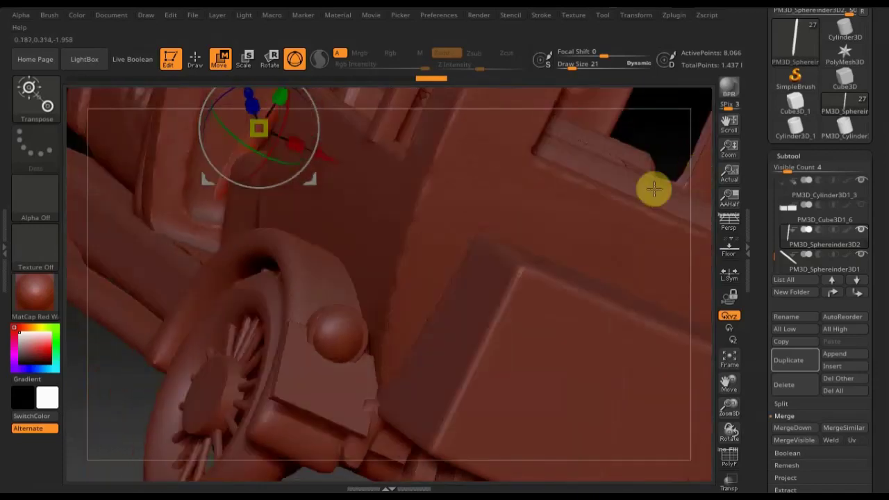
mouse_move(100, 425)
mouse_down()
mouse_move(129, 437)
mouse_move(139, 461)
mouse_move(176, 448)
mouse_move(180, 460)
mouse_up()
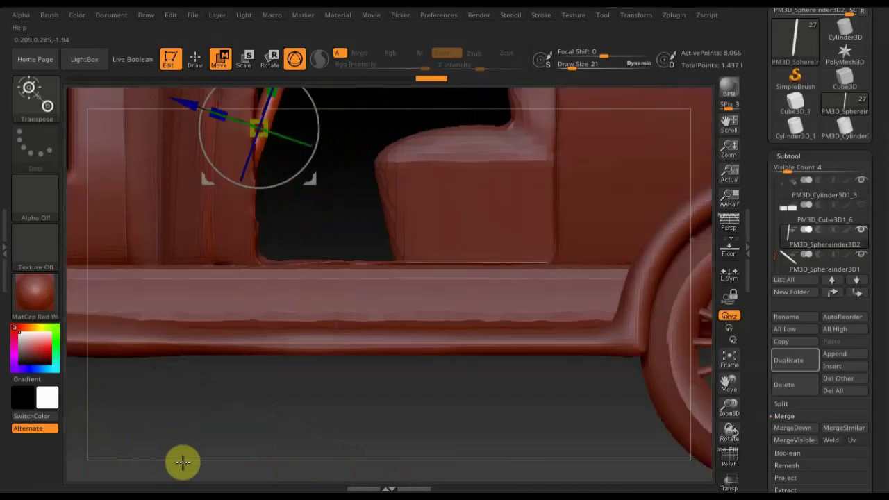
drag(340, 422, 317, 282)
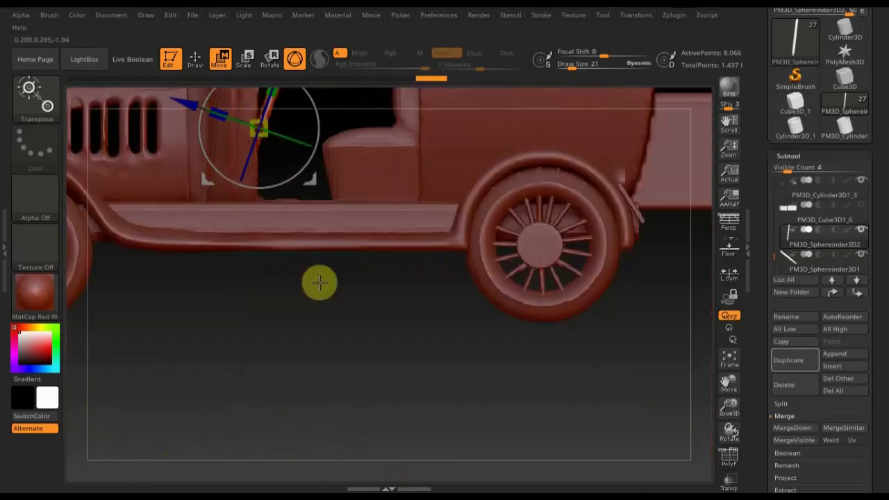
drag(356, 415, 357, 426)
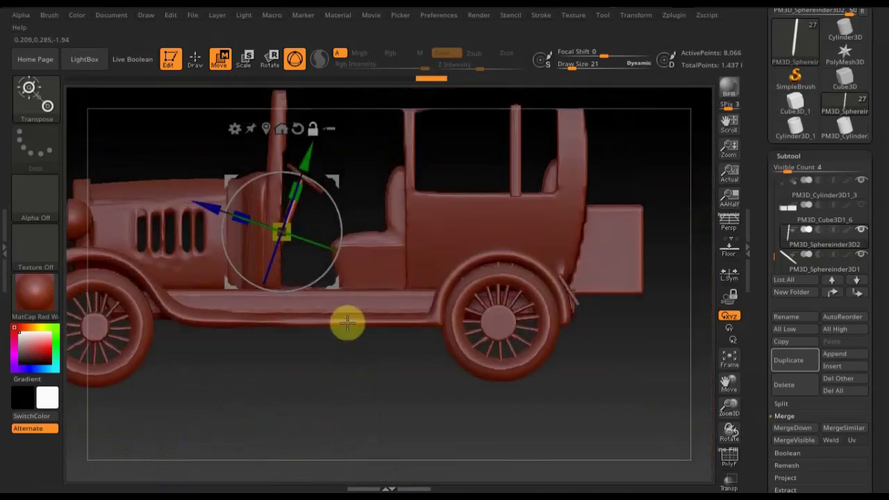
Revert the car via Undo History to its closed, panelled side doors and return to Draw mode
click(788, 265)
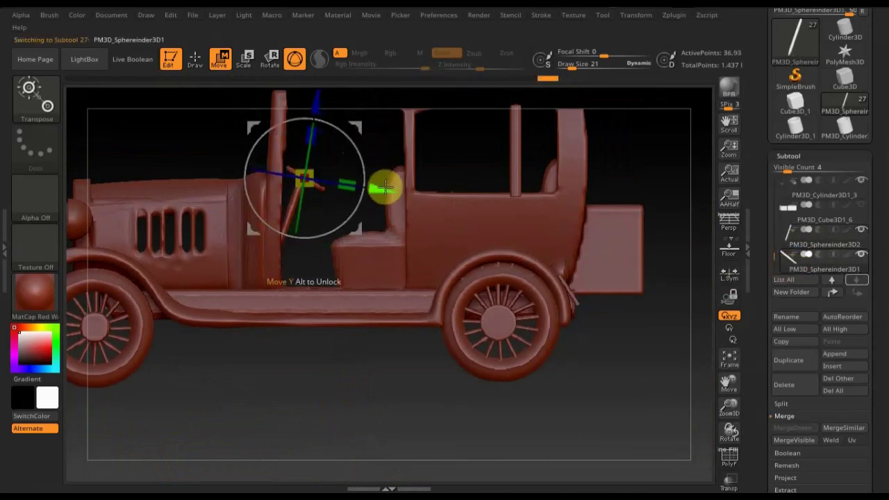
drag(322, 101, 317, 103)
drag(377, 192, 382, 197)
mouse_move(436, 359)
mouse_down()
mouse_move(390, 453)
mouse_move(445, 415)
mouse_move(440, 424)
mouse_move(449, 403)
mouse_up()
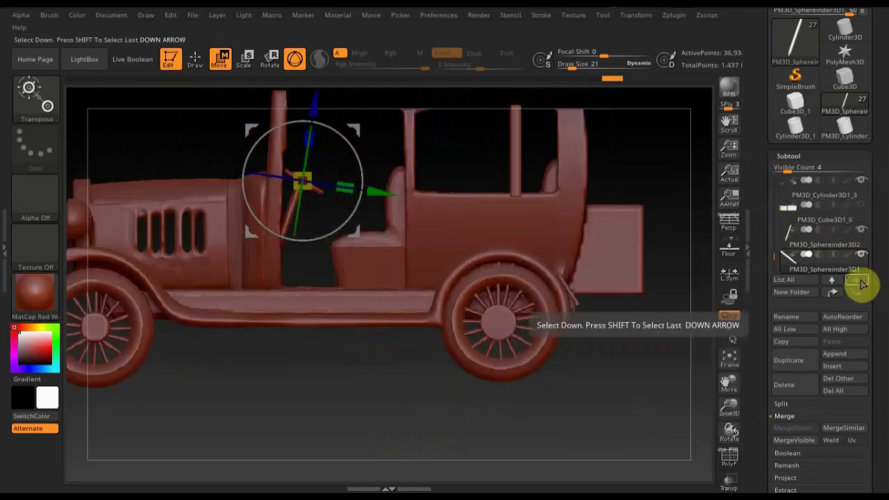
click(864, 257)
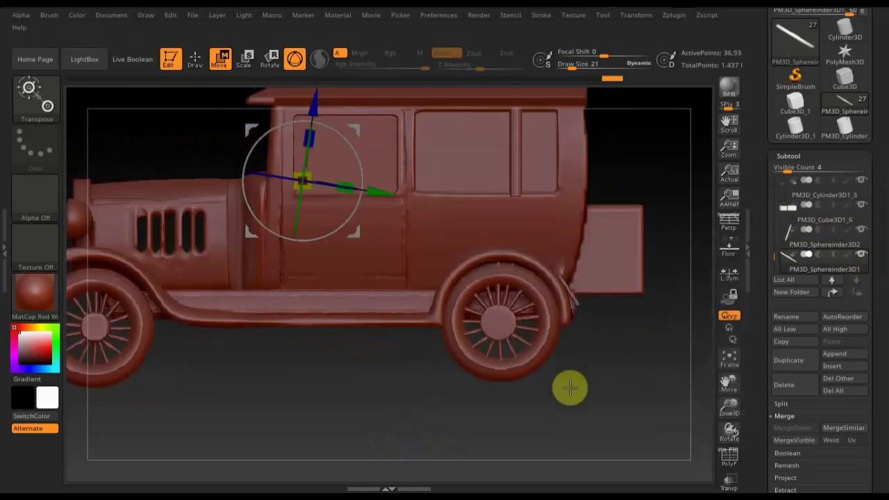
click(195, 59)
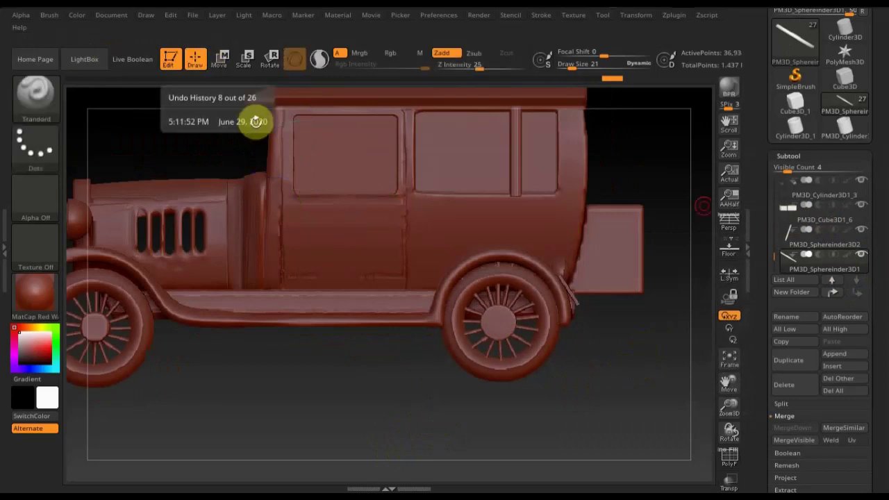
Orbit the car through several angles, ending on a flat side view with the bonnet facing right
mouse_move(593, 415)
mouse_down()
mouse_move(565, 287)
mouse_move(554, 329)
mouse_move(579, 334)
mouse_move(544, 293)
mouse_move(589, 337)
mouse_move(578, 342)
mouse_move(562, 391)
mouse_move(518, 395)
mouse_up()
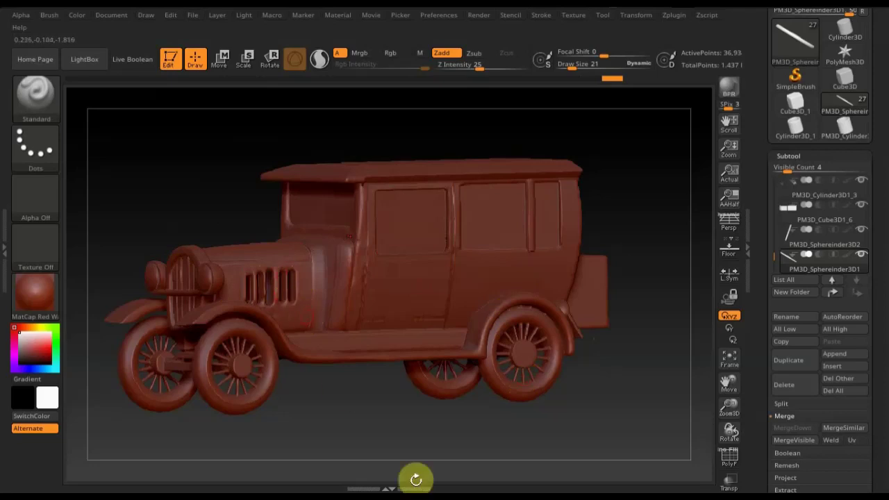
drag(415, 418, 397, 421)
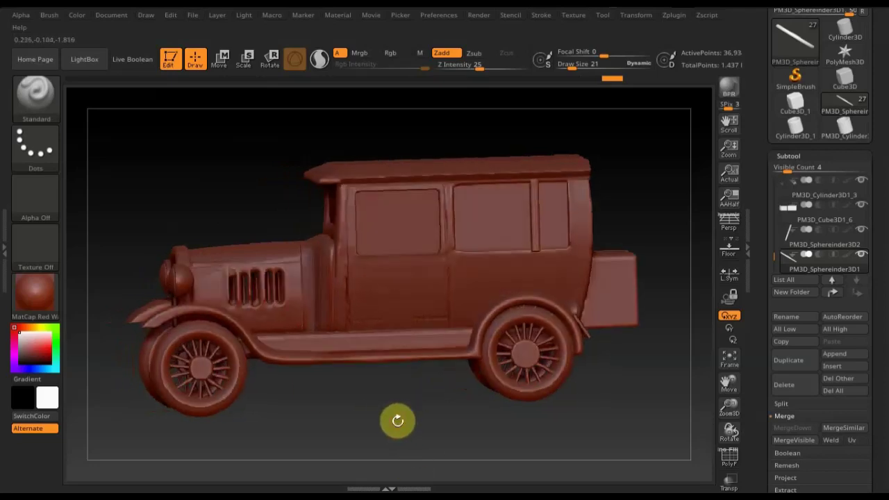
drag(418, 427, 416, 426)
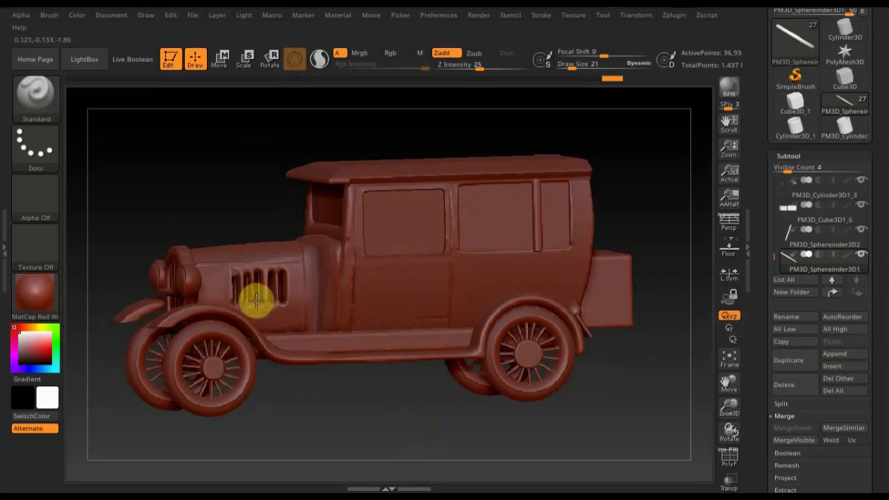
shift+drag(351, 410, 456, 422)
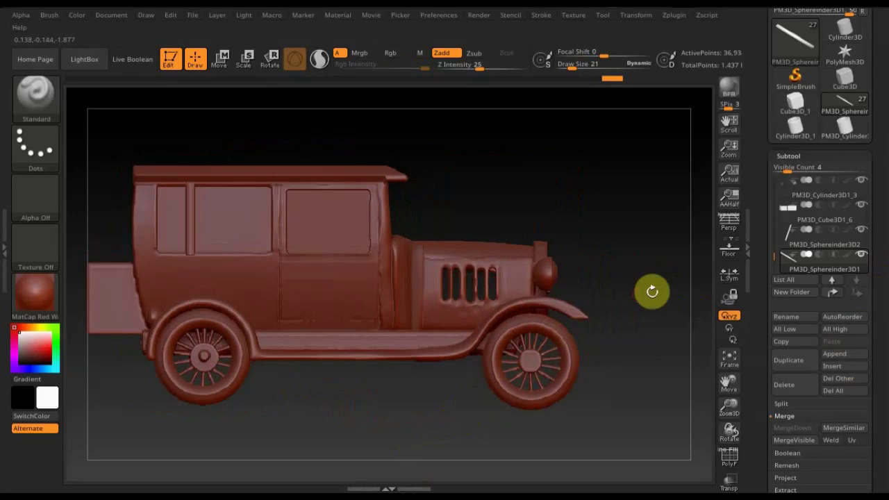
mouse_move(843, 328)
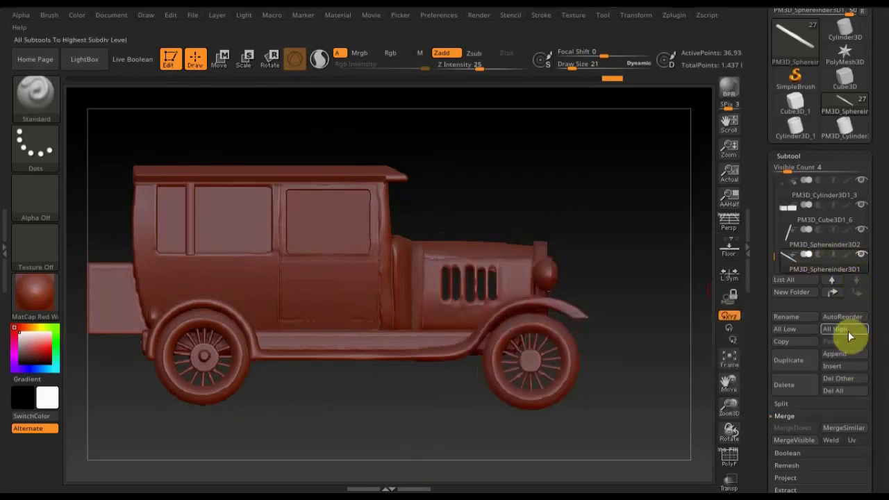
Append a Cube3D subtool and make the new cube the active part
click(841, 355)
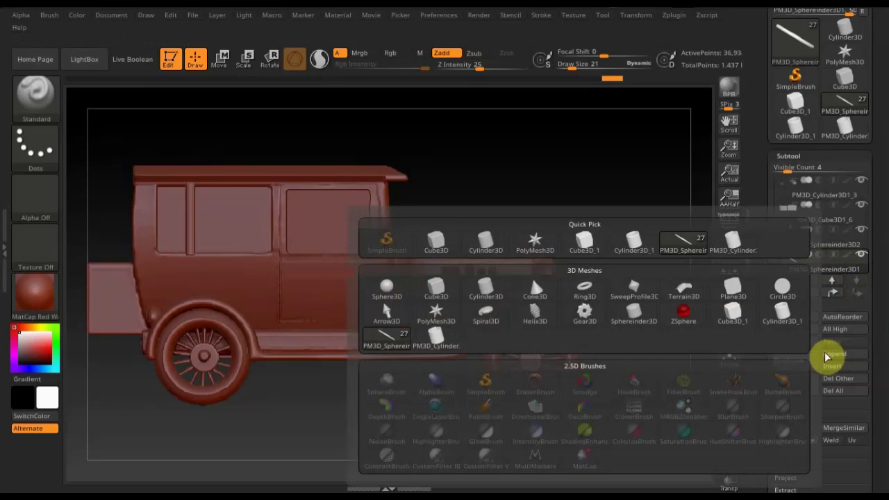
click(434, 243)
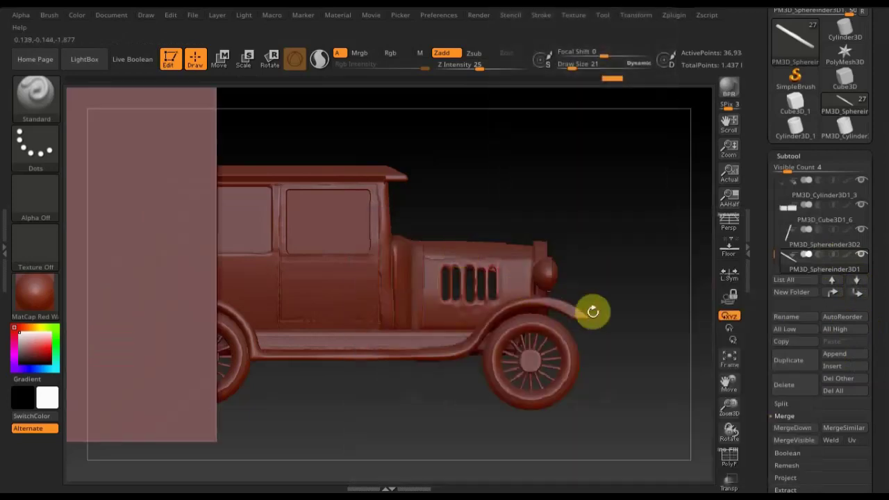
key(n)
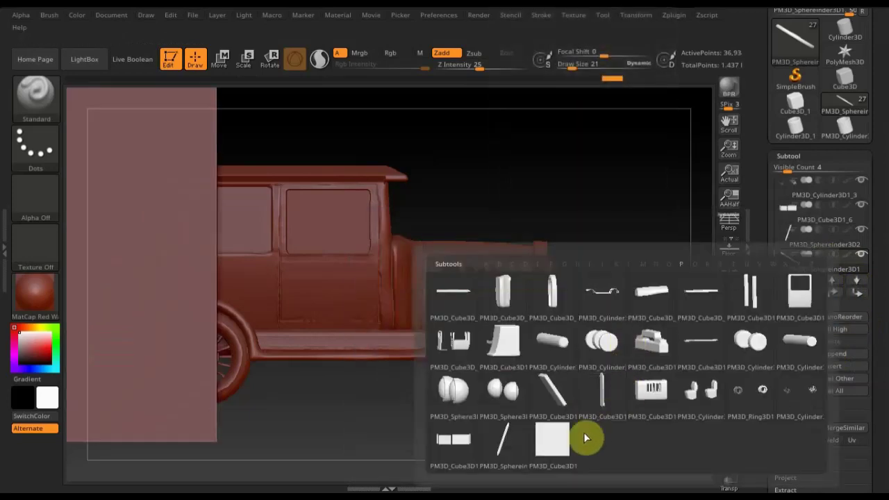
click(553, 451)
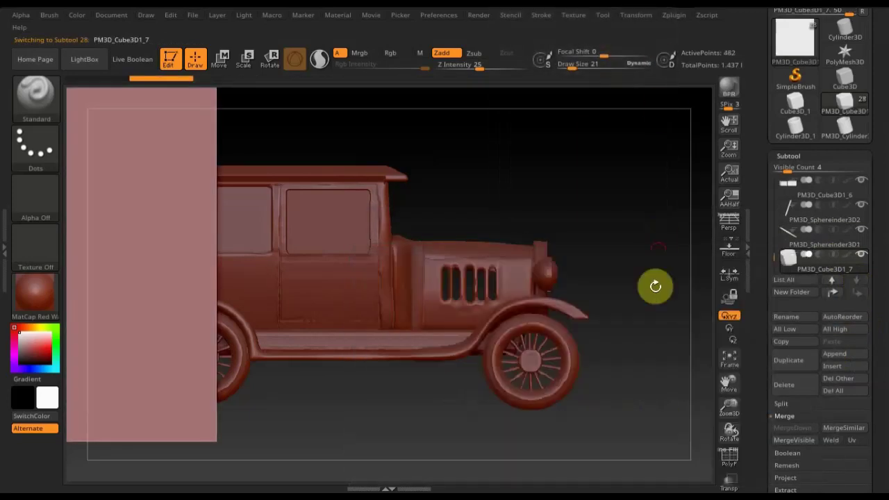
key(f)
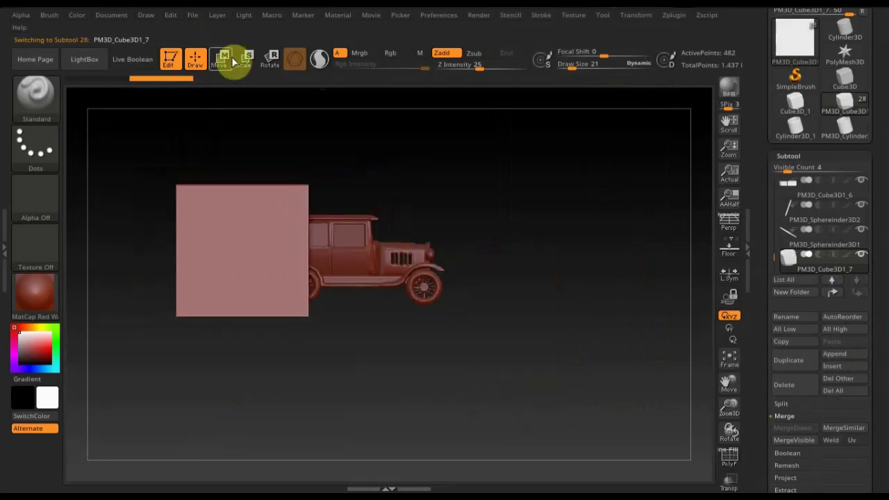
Squash the cube into a thin slab with the scale gizmo, then solo it
click(223, 63)
mouse_move(285, 248)
mouse_down()
mouse_move(215, 243)
mouse_move(223, 250)
mouse_up()
drag(466, 371, 399, 361)
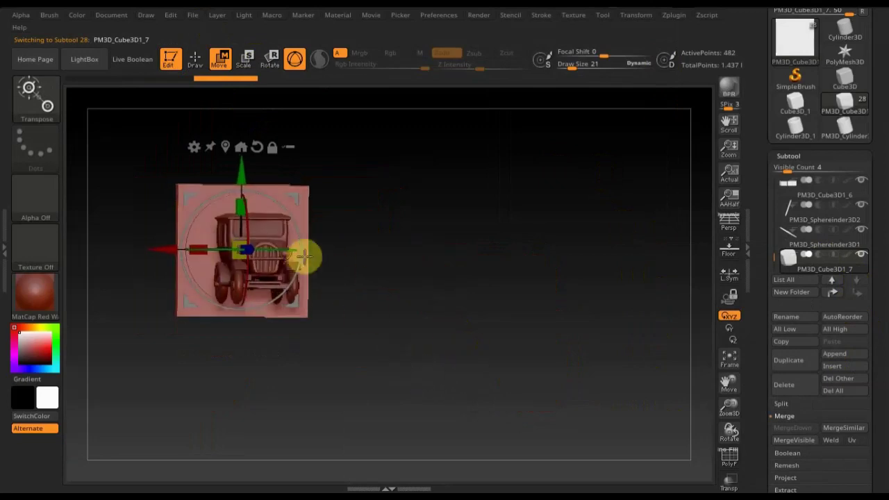
drag(204, 245, 266, 254)
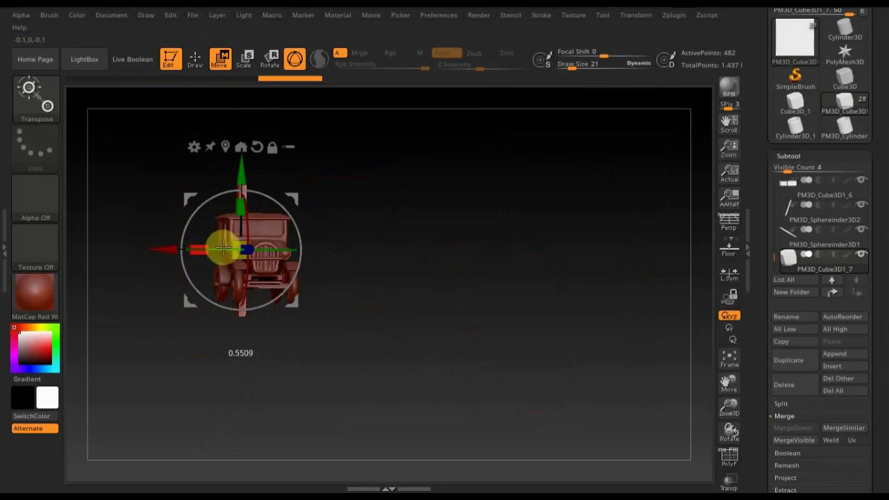
mouse_move(383, 241)
mouse_down()
mouse_move(357, 257)
mouse_move(371, 259)
mouse_up()
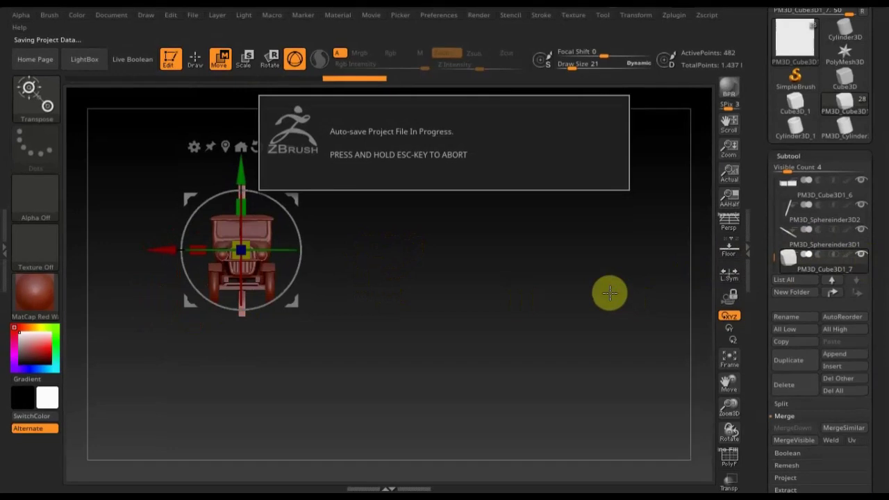
click(861, 256)
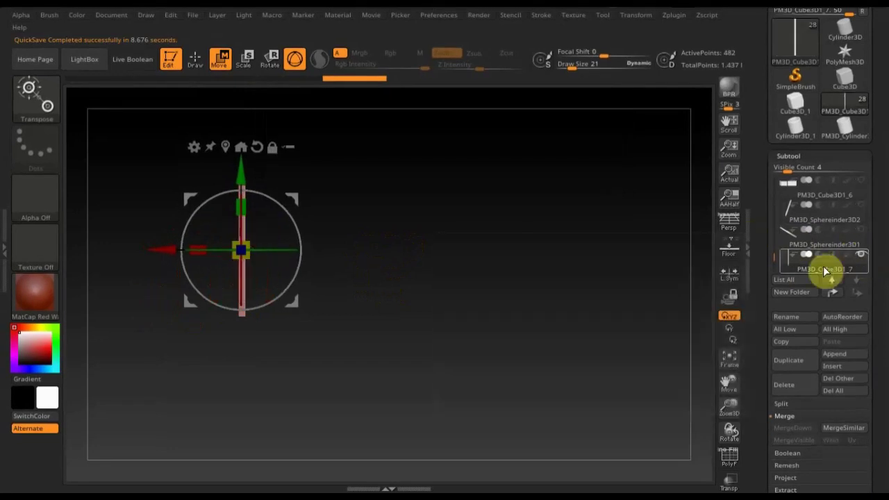
Mask the top end of the slab and tilt it clockwise with the Transpose gizmo
mouse_move(466, 327)
alt+mouse_down()
mouse_move(526, 349)
mouse_move(546, 424)
alt+mouse_up()
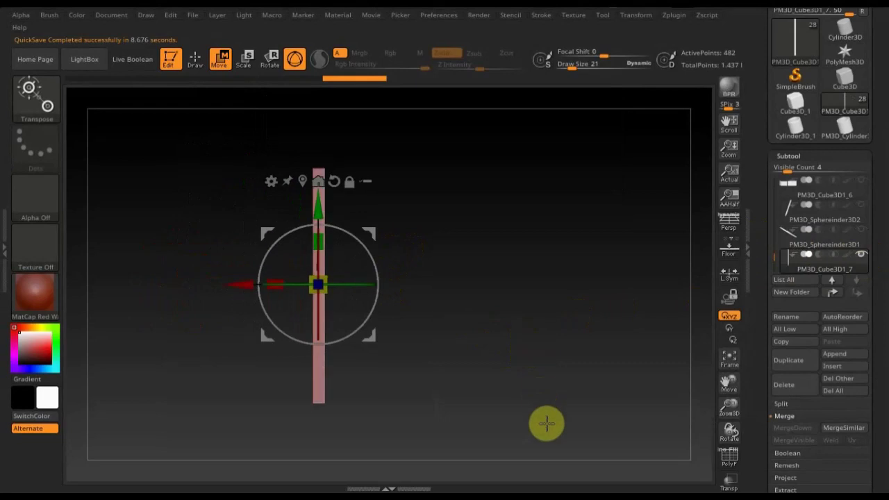
click(196, 60)
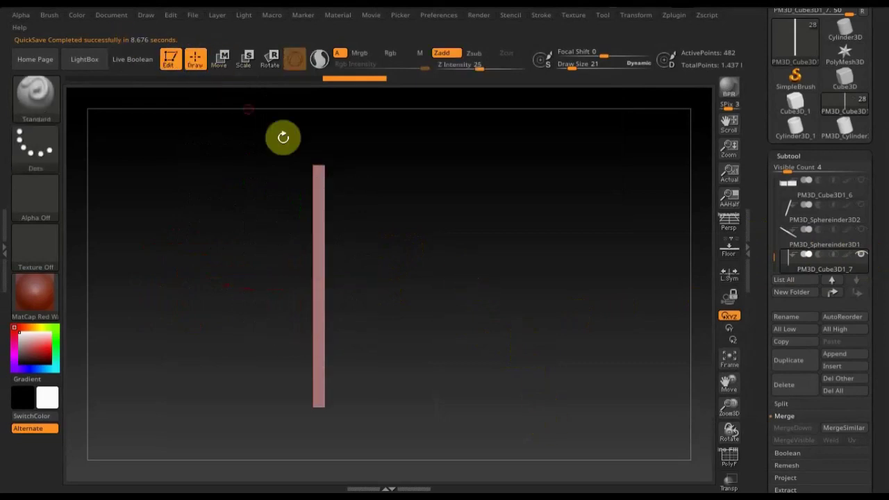
ctrl+drag(254, 129, 383, 190)
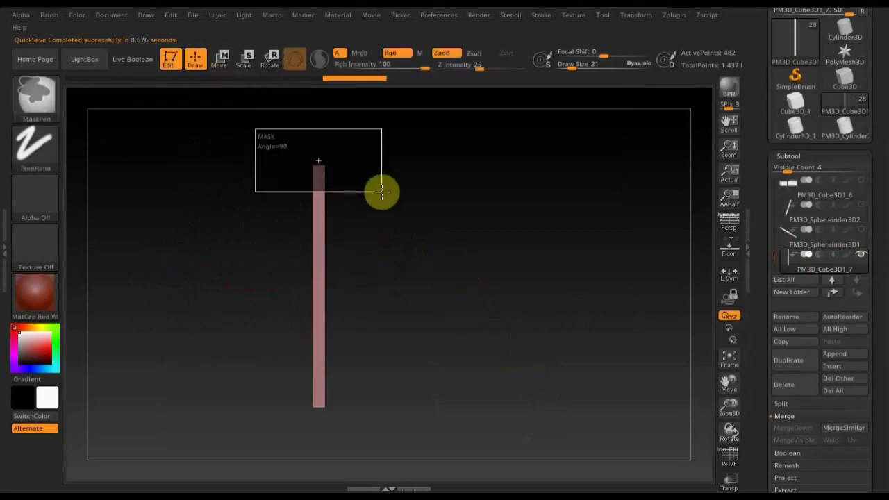
click(220, 61)
drag(363, 242, 359, 249)
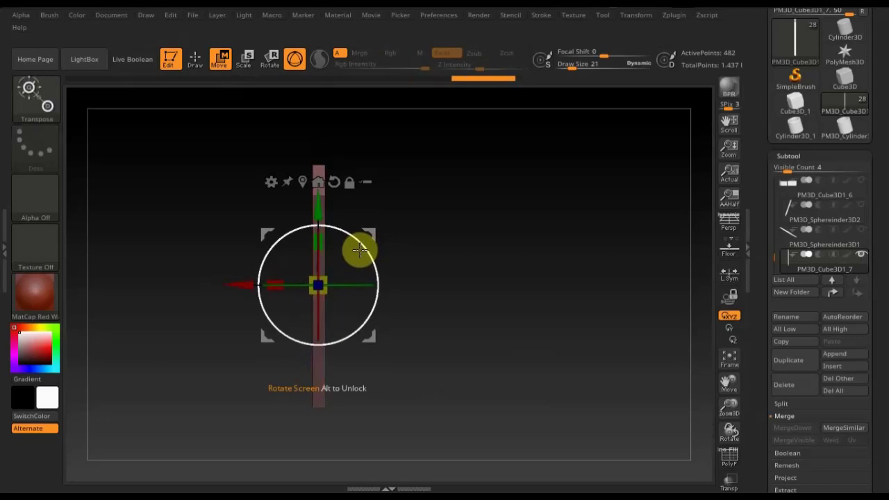
drag(364, 248, 368, 263)
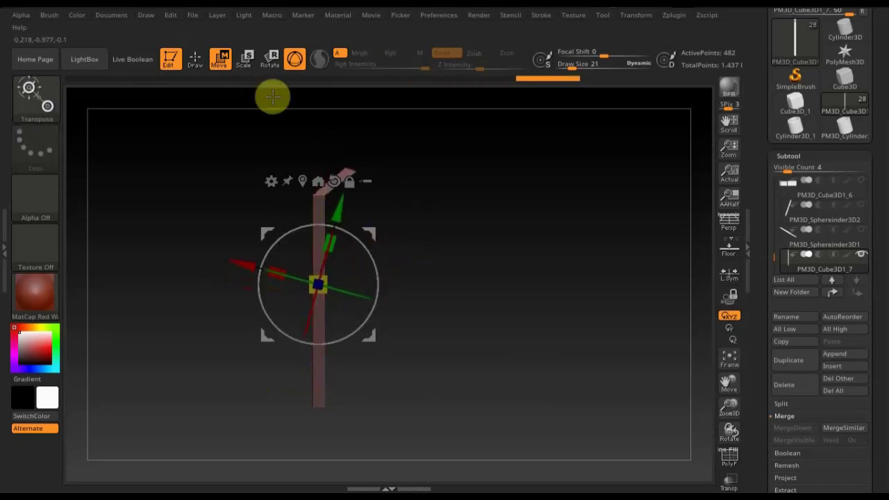
click(195, 64)
mouse_move(435, 299)
mouse_down()
mouse_move(401, 322)
mouse_move(381, 317)
mouse_move(428, 313)
mouse_move(458, 391)
mouse_move(456, 422)
mouse_move(442, 375)
mouse_move(452, 315)
mouse_move(466, 300)
mouse_up()
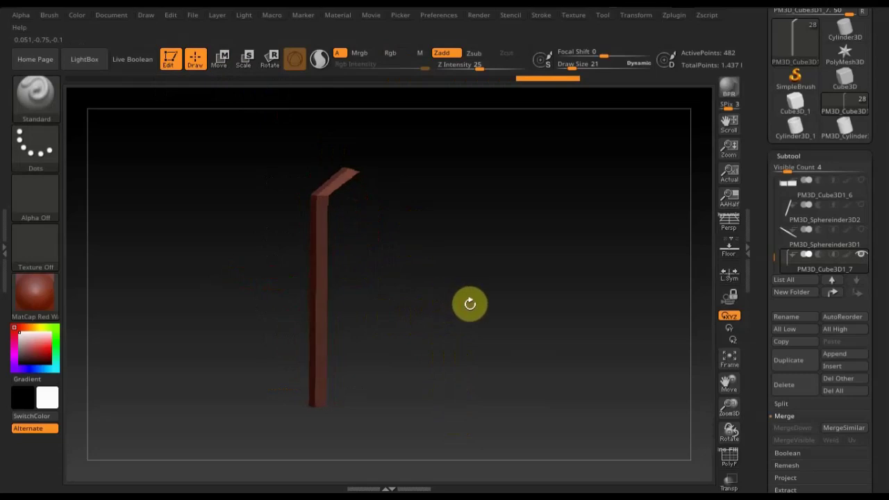
Remask to isolate the bottom end of the bar and bend it too
key(ctrl)
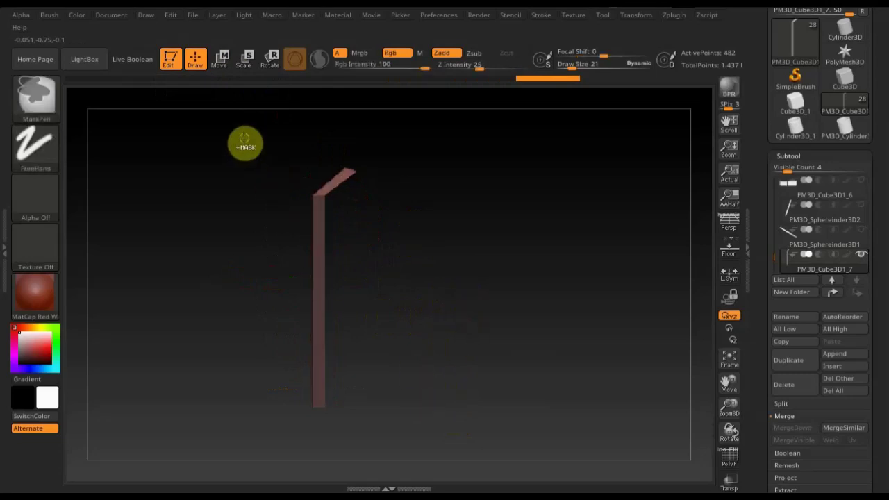
ctrl+drag(240, 143, 278, 185)
ctrl+drag(213, 115, 428, 375)
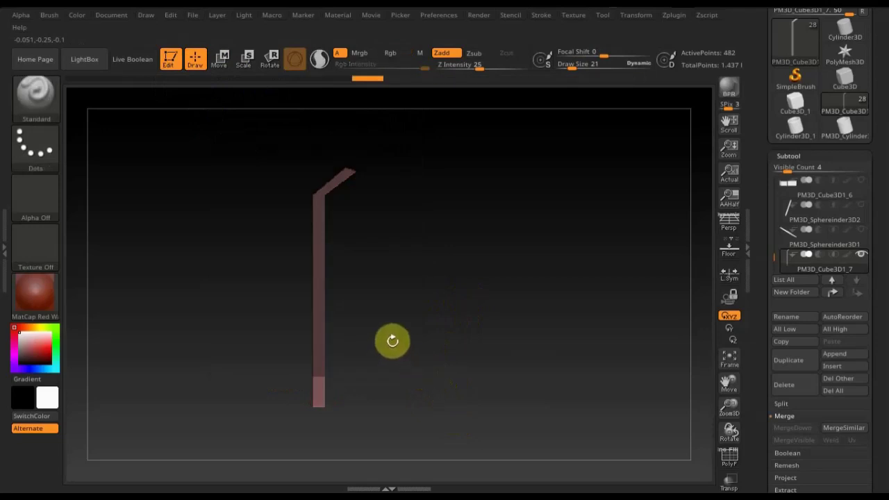
click(219, 61)
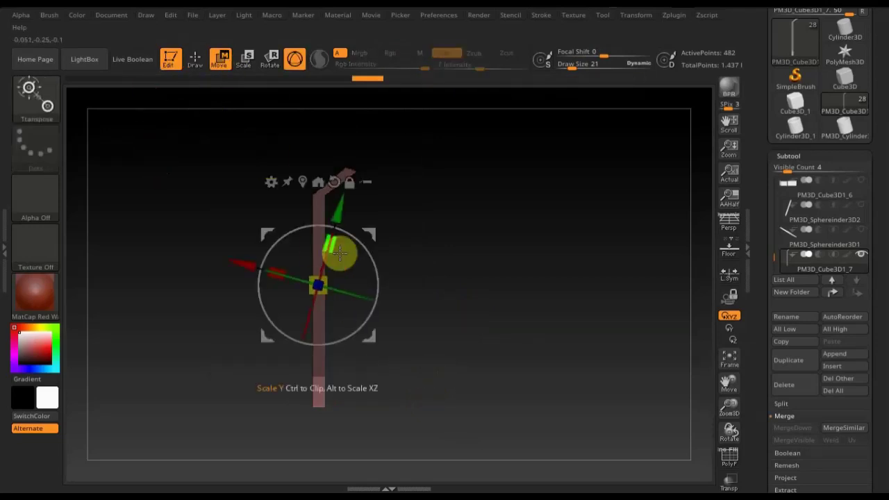
drag(363, 243, 360, 241)
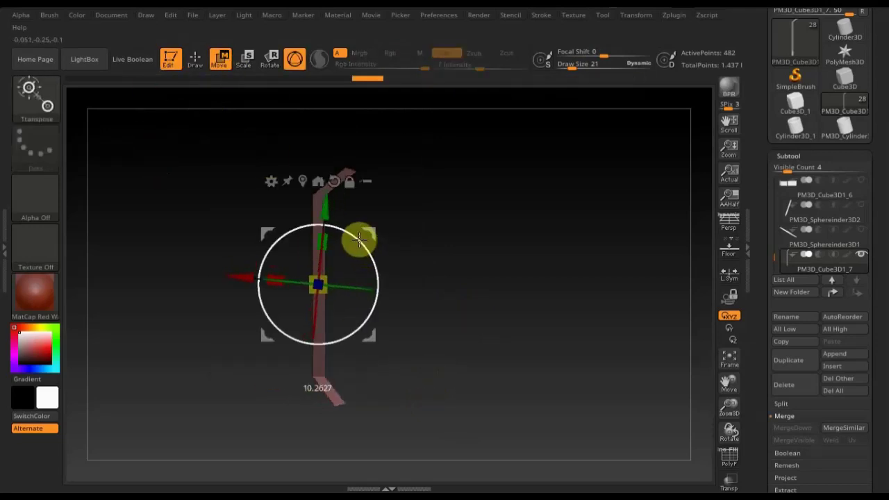
click(197, 61)
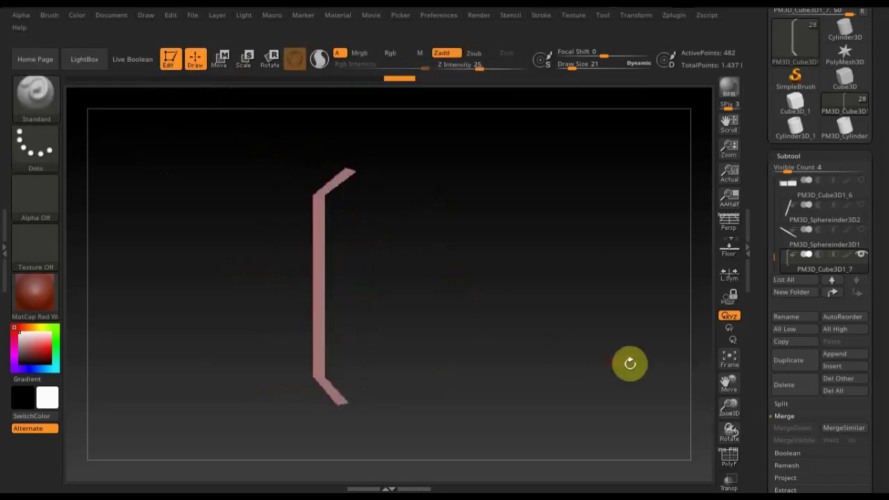
scroll(833, 396, down, 4)
click(799, 373)
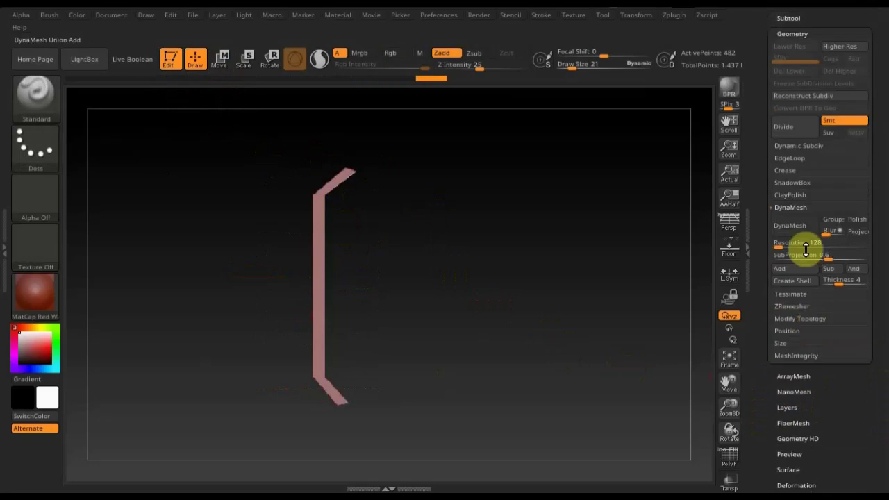
DynaMesh the bent strip at resolution 528 into a solid bar, then narrow it with the gizmo
click(771, 231)
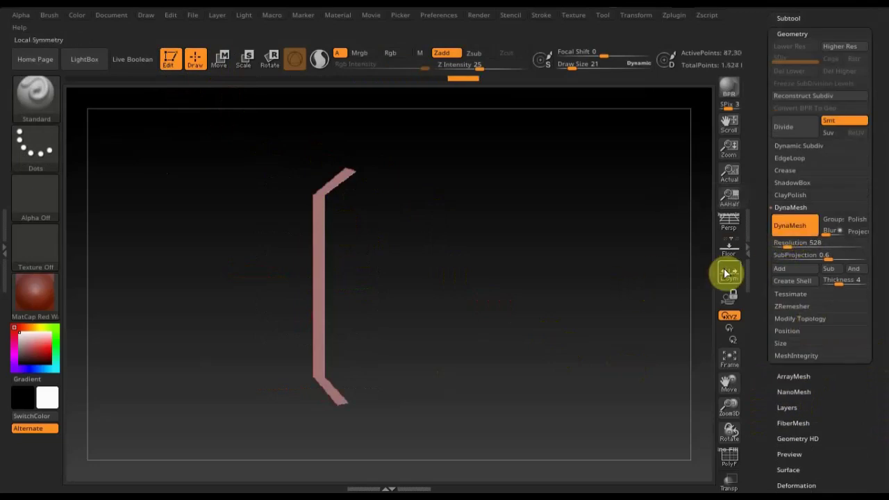
drag(600, 320, 623, 297)
click(218, 59)
drag(361, 283, 340, 298)
mouse_move(479, 347)
mouse_down()
mouse_move(420, 369)
mouse_move(413, 353)
mouse_move(468, 355)
mouse_up()
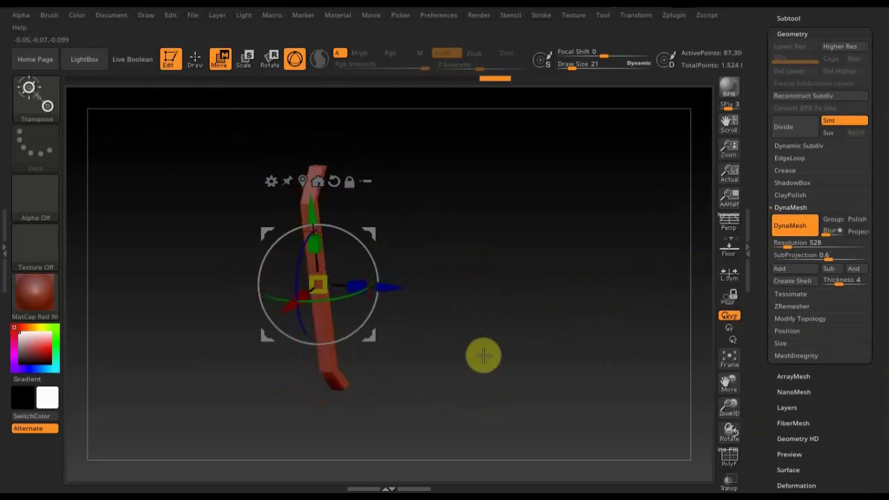
scroll(854, 70, up, 3)
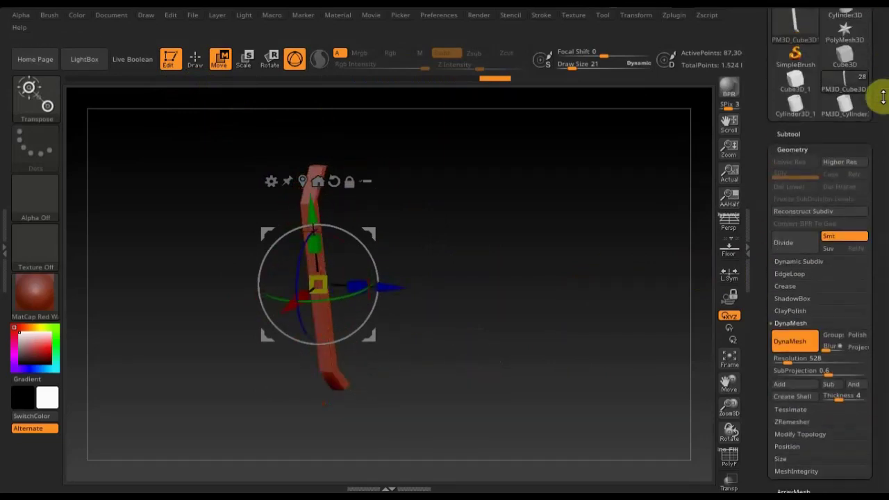
Show all subtools to bring the car back, then shrink the bar and move it into the body
click(793, 134)
click(861, 236)
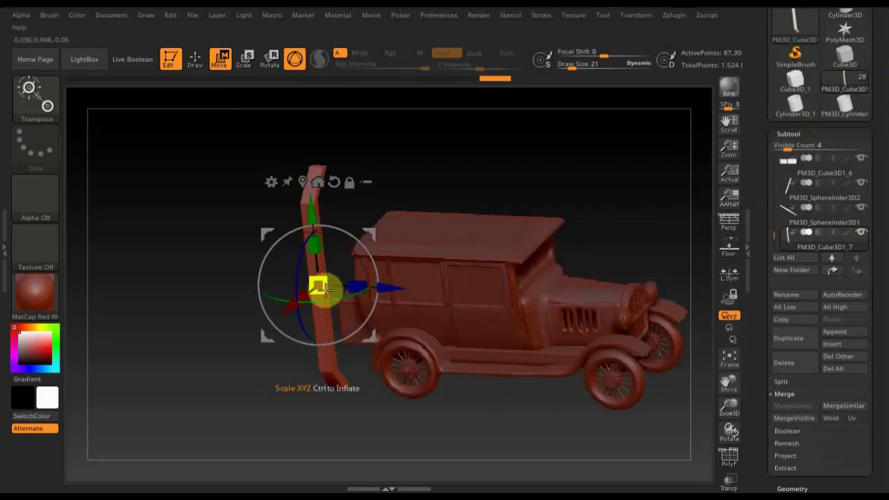
drag(320, 289, 294, 261)
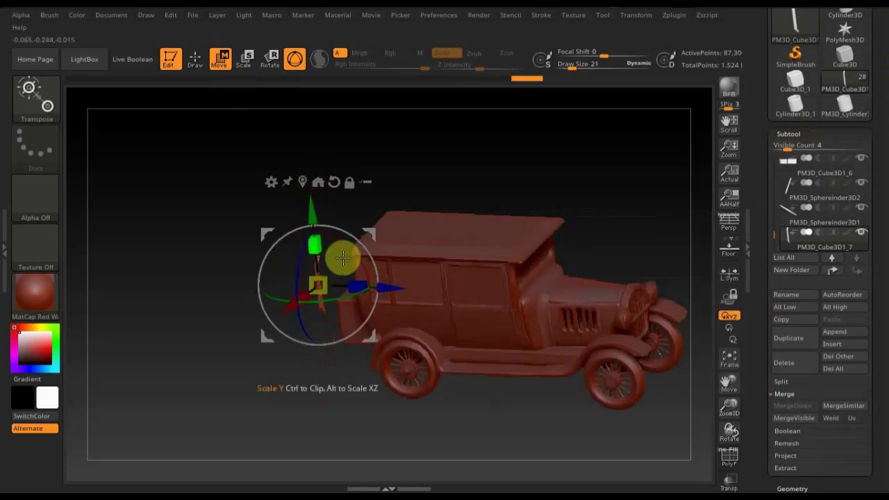
mouse_move(393, 284)
mouse_down()
mouse_move(677, 208)
mouse_move(646, 215)
mouse_up()
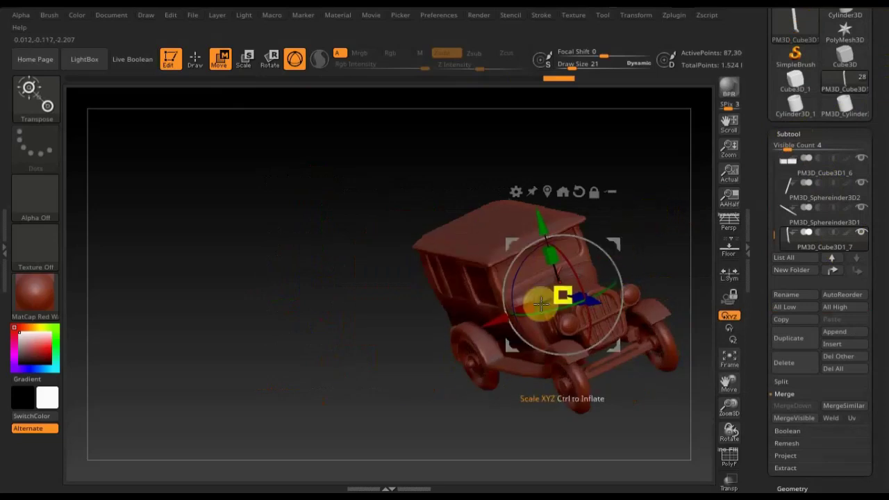
Zoom to the hood, then flatten, lower, rotate and slide the bar forward as a vent slat
drag(496, 317, 456, 377)
mouse_move(531, 444)
shift+mouse_down()
mouse_move(618, 452)
mouse_move(653, 430)
shift+mouse_up()
mouse_move(653, 365)
alt+mouse_down()
mouse_move(570, 339)
mouse_move(627, 472)
mouse_move(482, 279)
mouse_move(470, 291)
alt+mouse_up()
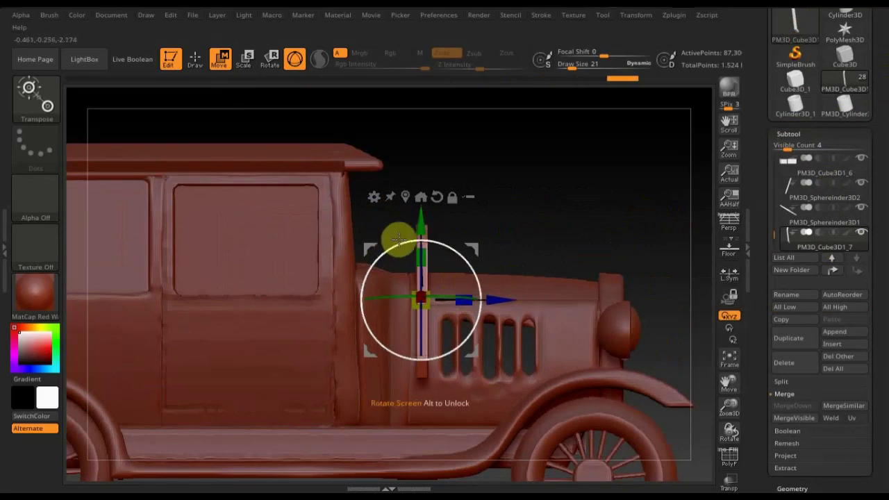
drag(422, 252, 426, 261)
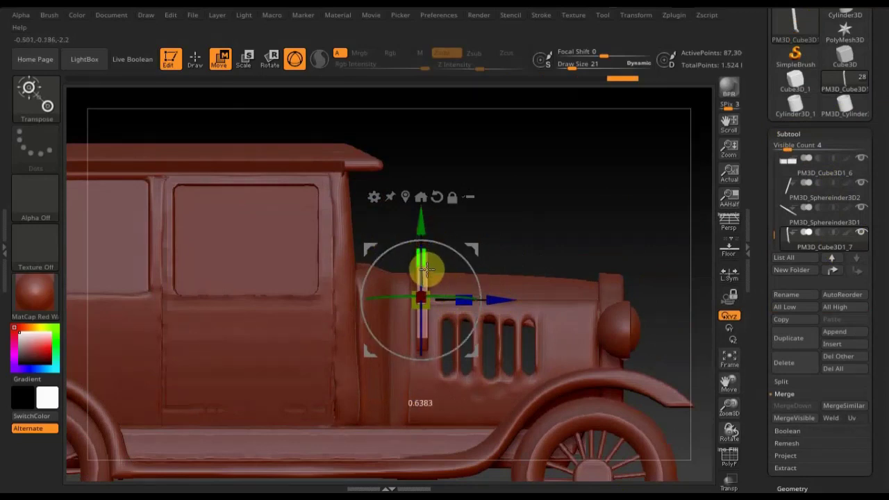
drag(421, 224, 430, 266)
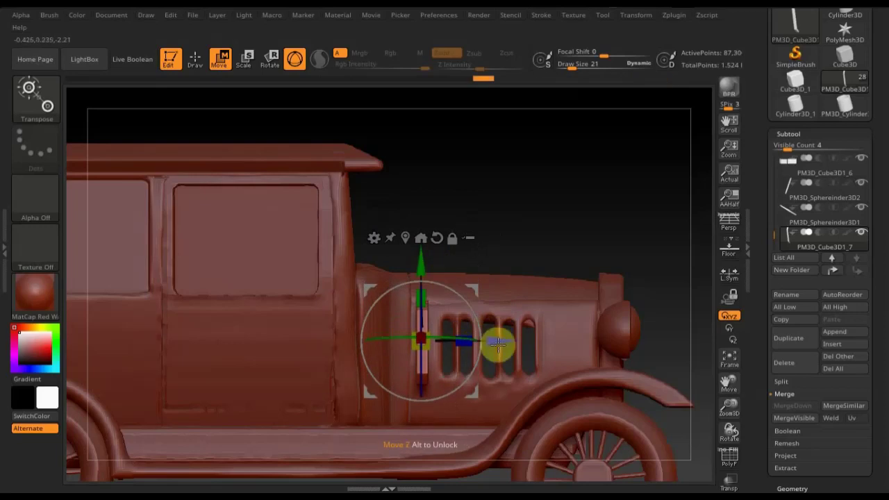
drag(502, 340, 529, 355)
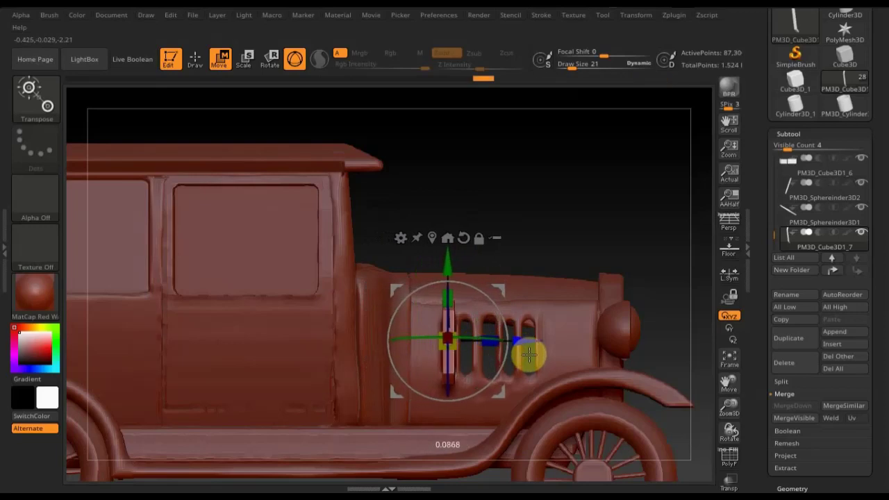
drag(476, 337, 464, 338)
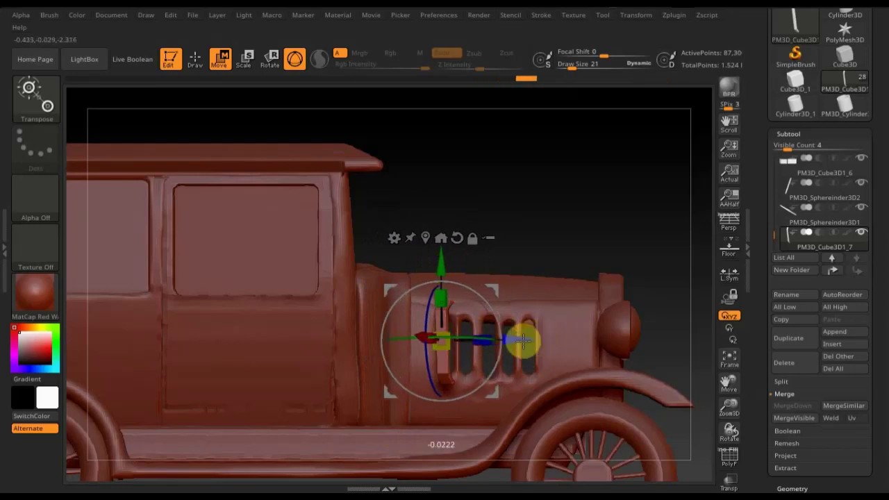
mouse_move(620, 218)
mouse_down()
mouse_move(595, 224)
mouse_move(627, 224)
mouse_up()
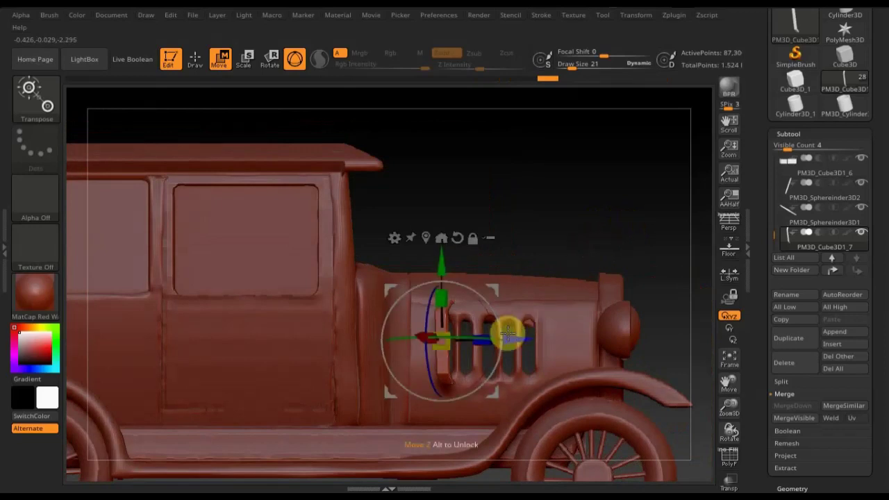
drag(514, 339, 600, 347)
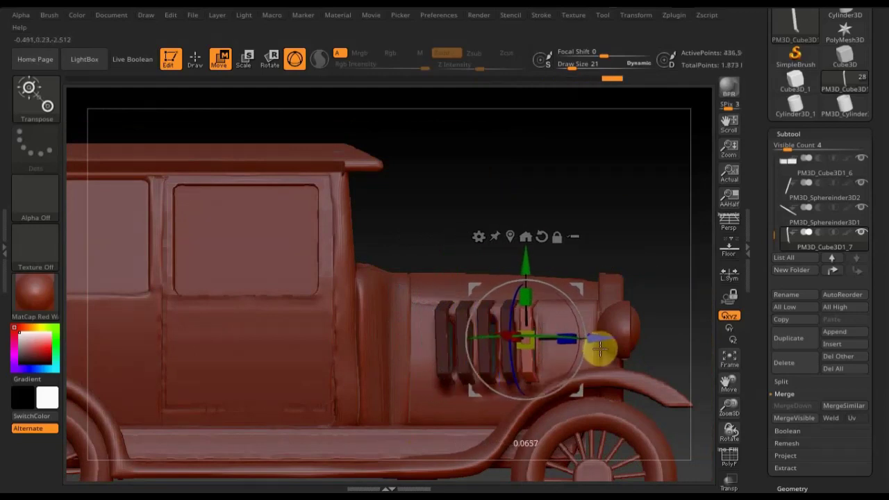
Undo the last two slat moves, then duplicate and angle the slats into a row along the hood
drag(620, 247, 634, 356)
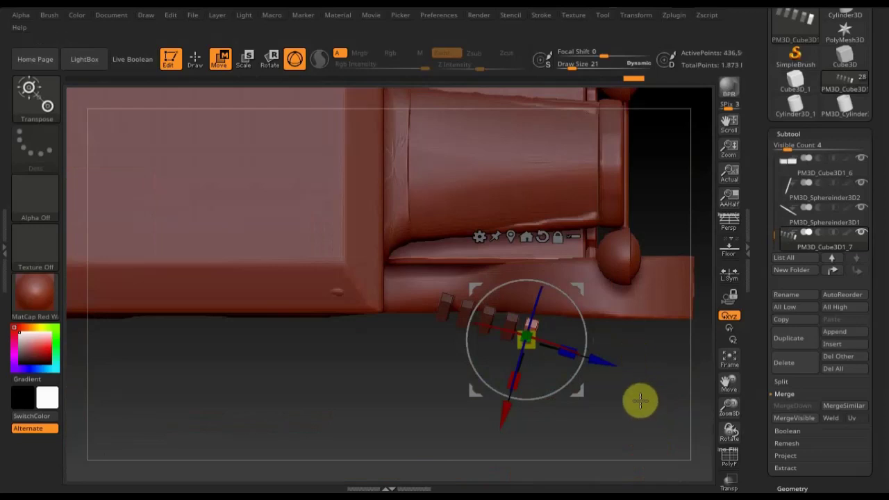
key(ctrl+z)
key(ctrl+z)
key(ctrl+z)
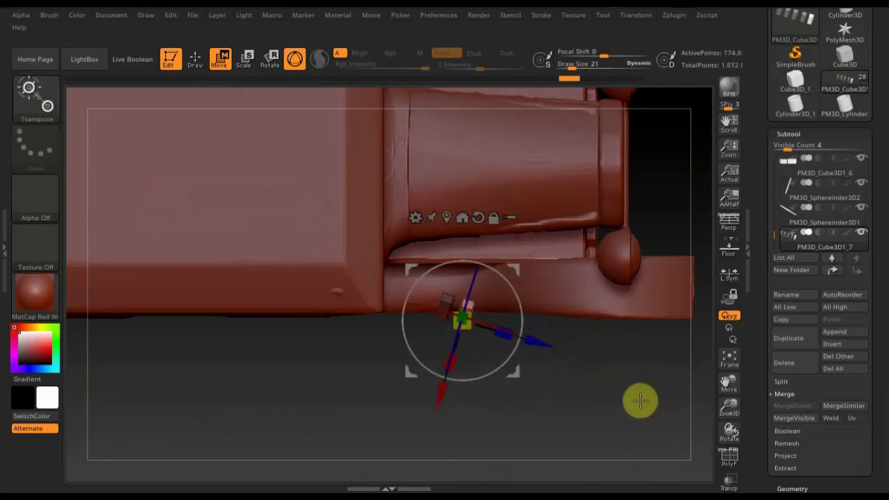
key(ctrl+z)
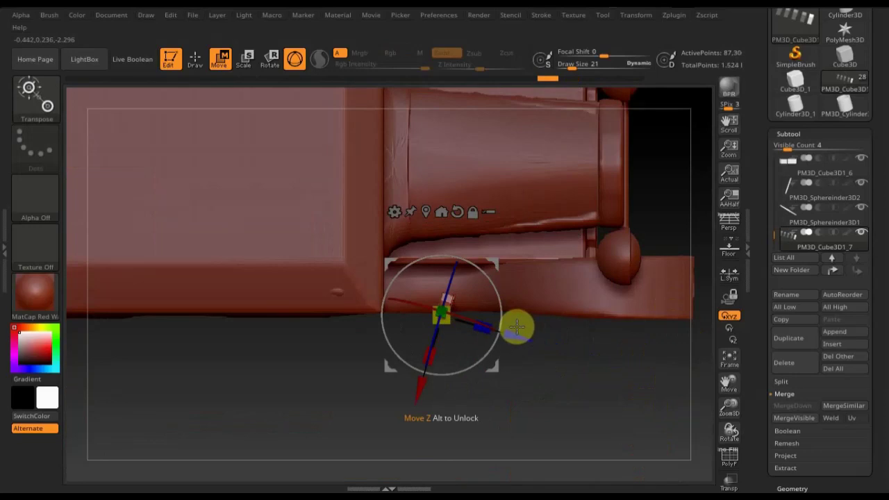
mouse_move(517, 328)
ctrl+mouse_down()
mouse_move(541, 328)
mouse_move(525, 299)
mouse_move(534, 309)
ctrl+mouse_up()
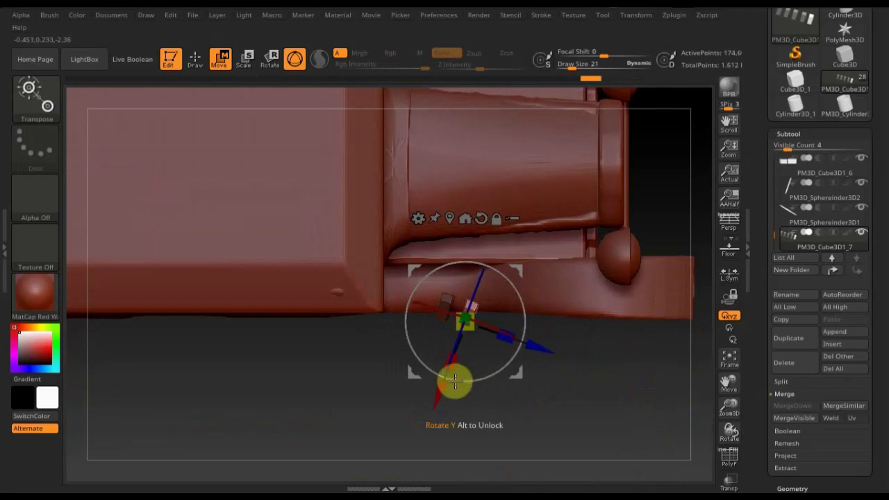
drag(430, 392, 431, 394)
mouse_move(551, 337)
mouse_down()
mouse_move(539, 345)
mouse_move(547, 342)
mouse_up()
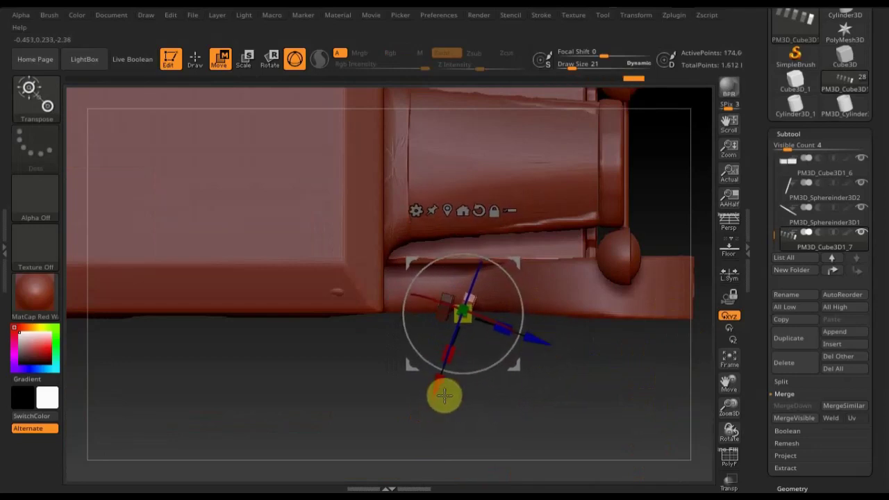
drag(443, 391, 454, 398)
drag(563, 349, 581, 347)
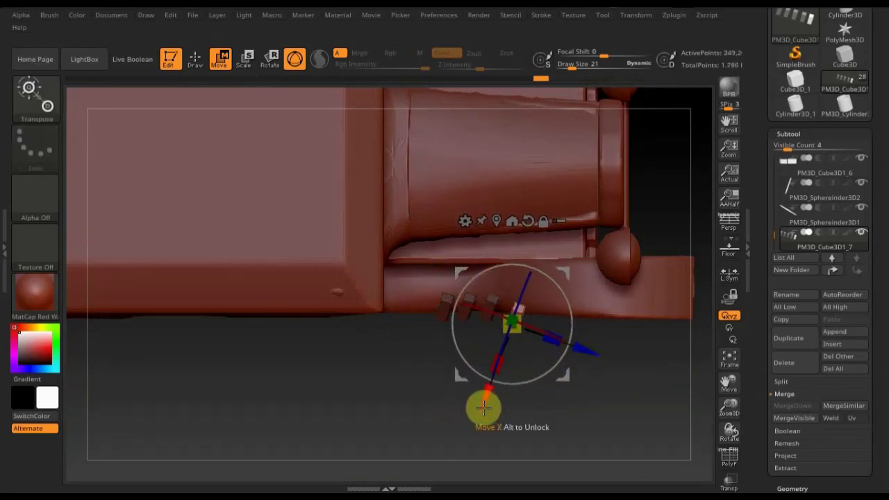
drag(482, 409, 481, 398)
drag(595, 337, 591, 340)
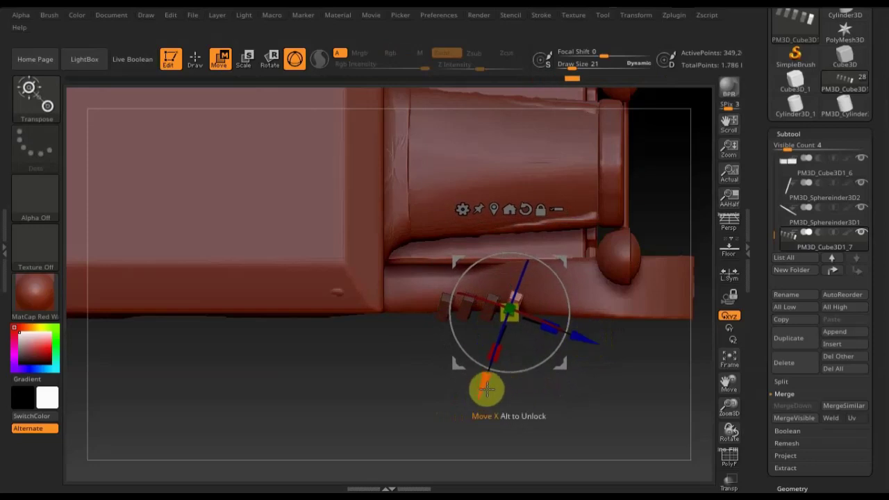
ctrl+drag(585, 347, 611, 344)
drag(495, 391, 502, 389)
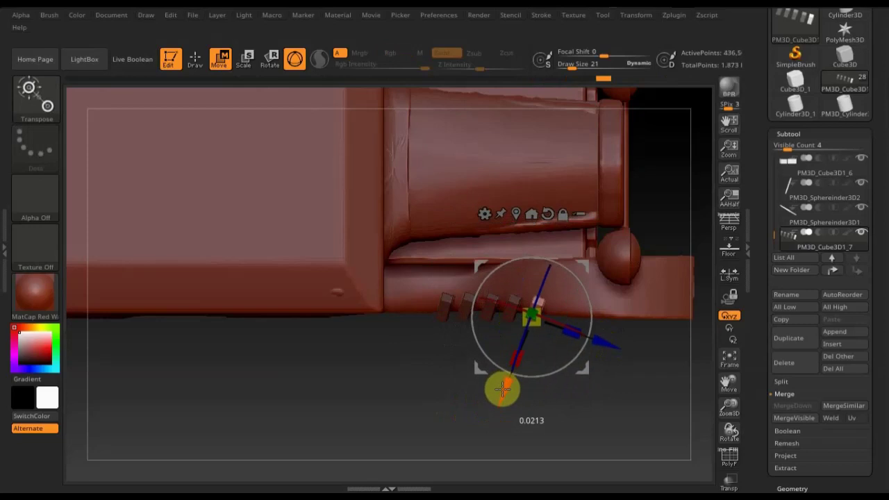
click(599, 334)
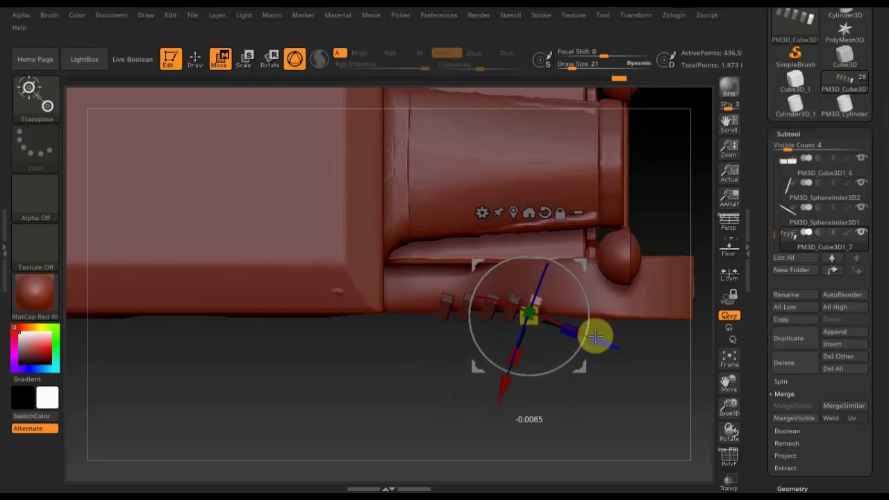
Reposition the slat row along the hood and raise it slightly
mouse_move(603, 391)
mouse_down()
mouse_move(623, 238)
mouse_move(626, 246)
mouse_move(604, 229)
mouse_move(426, 268)
mouse_up()
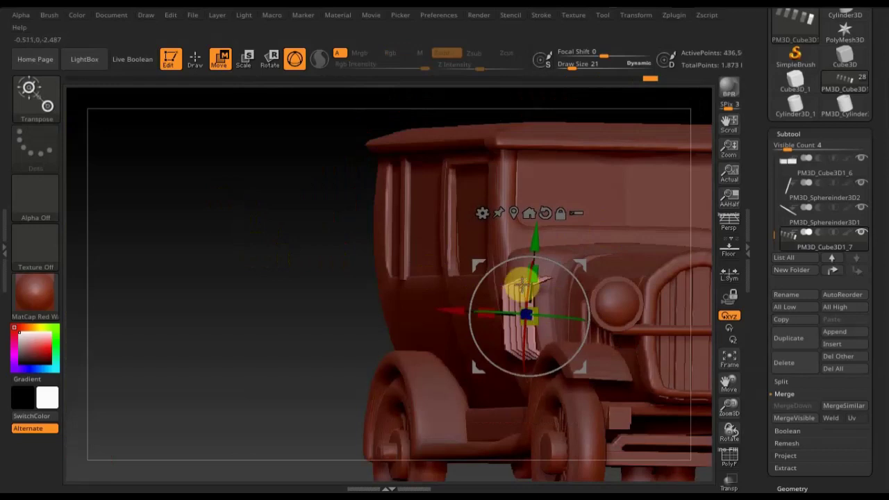
drag(450, 312, 519, 332)
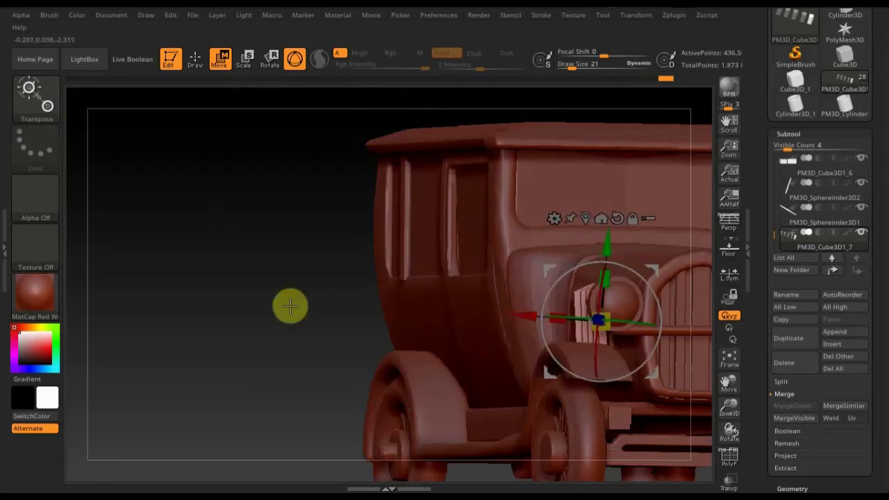
drag(332, 327, 437, 412)
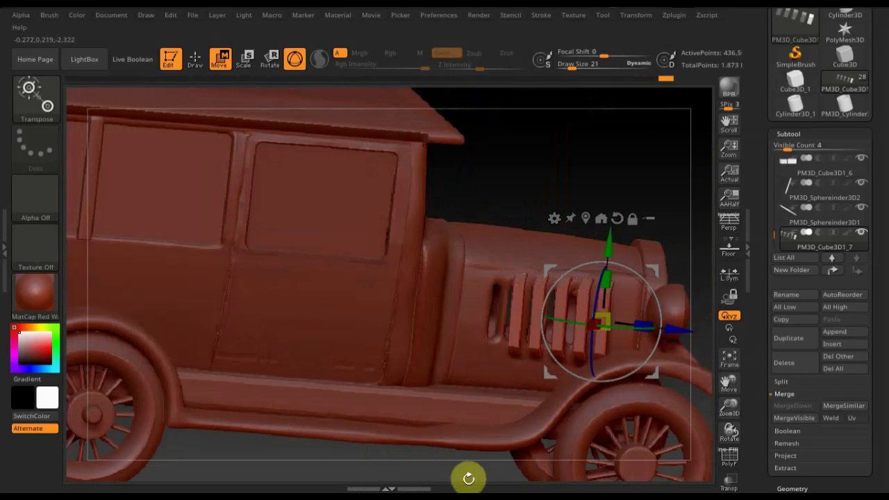
drag(567, 233, 609, 155)
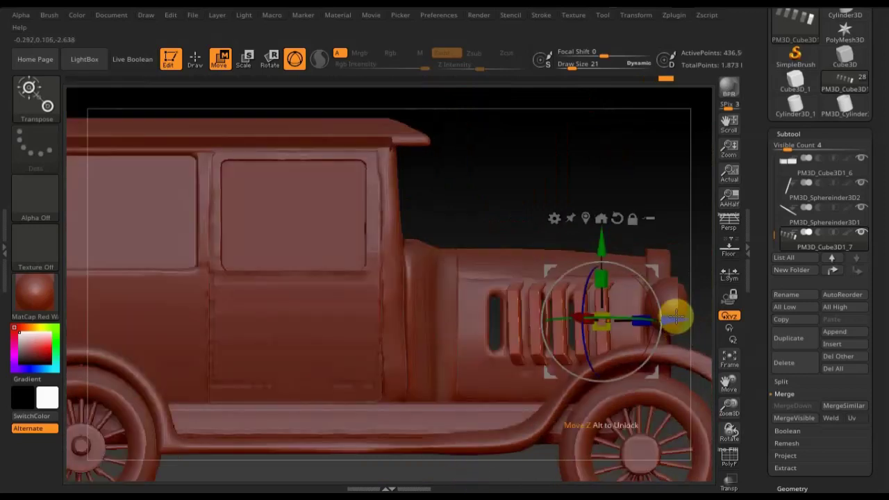
drag(664, 318, 656, 324)
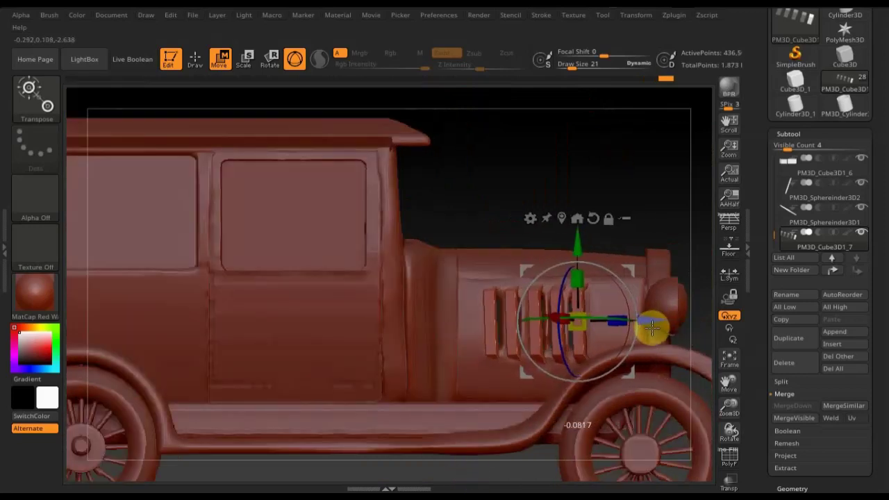
key(y)
drag(681, 256, 671, 331)
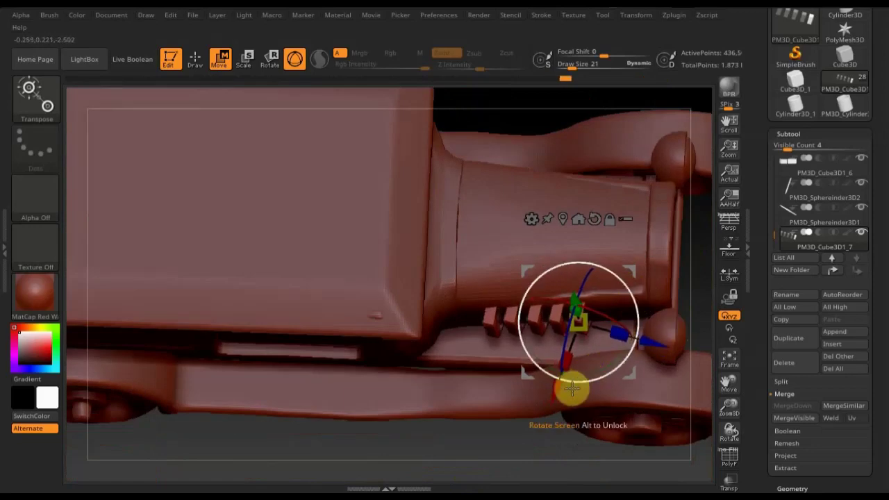
drag(558, 390, 559, 387)
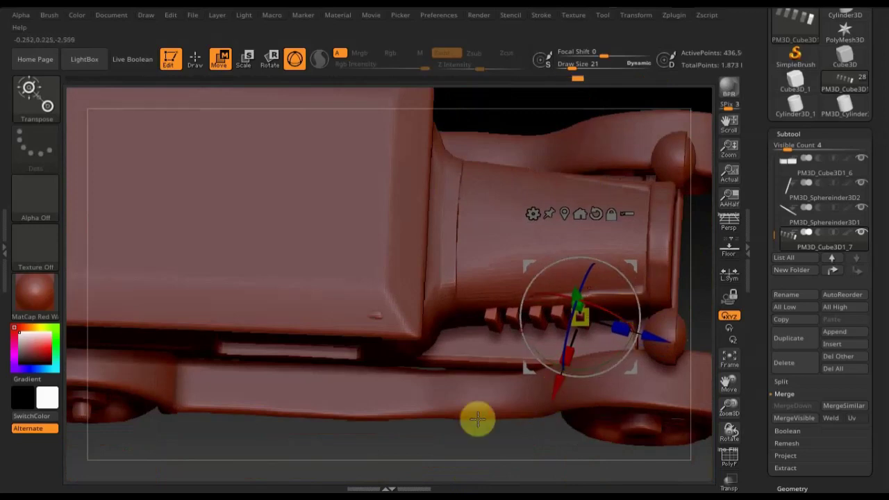
In side view, slide the vent slats back toward the cab and scale them up to spread wider
drag(458, 415, 461, 381)
right_drag(461, 381, 415, 347)
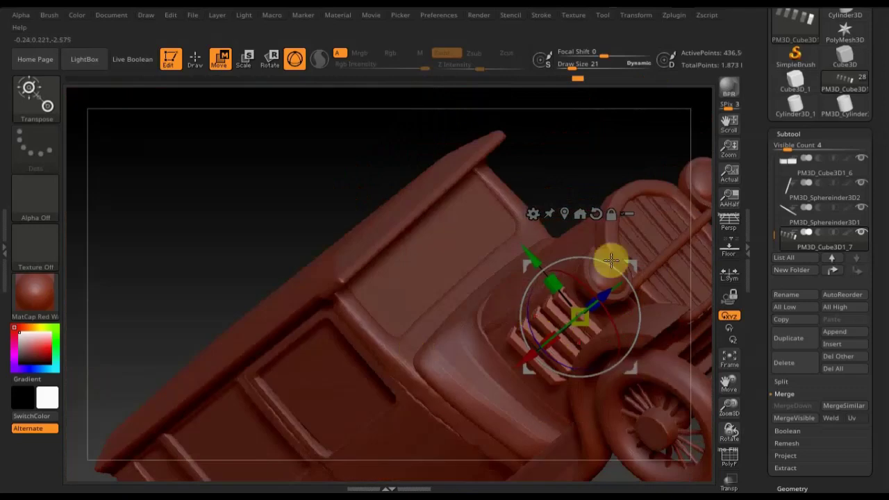
right_drag(599, 189, 587, 301)
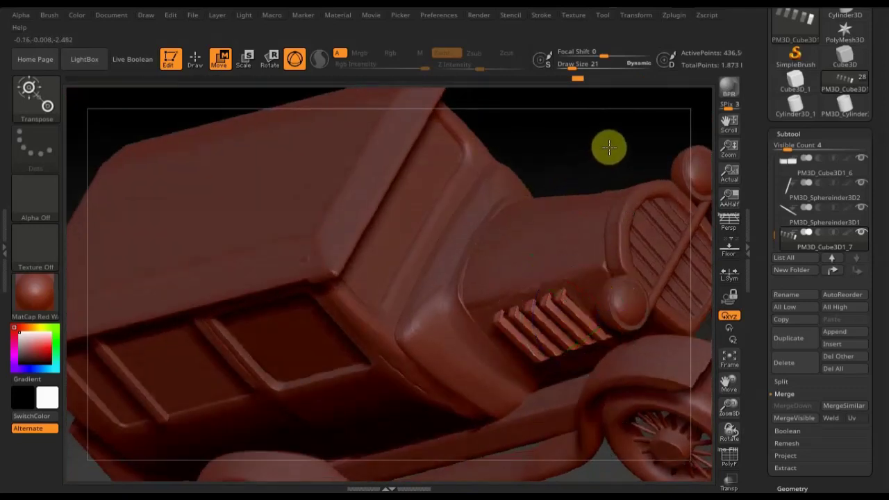
right_drag(607, 145, 609, 143)
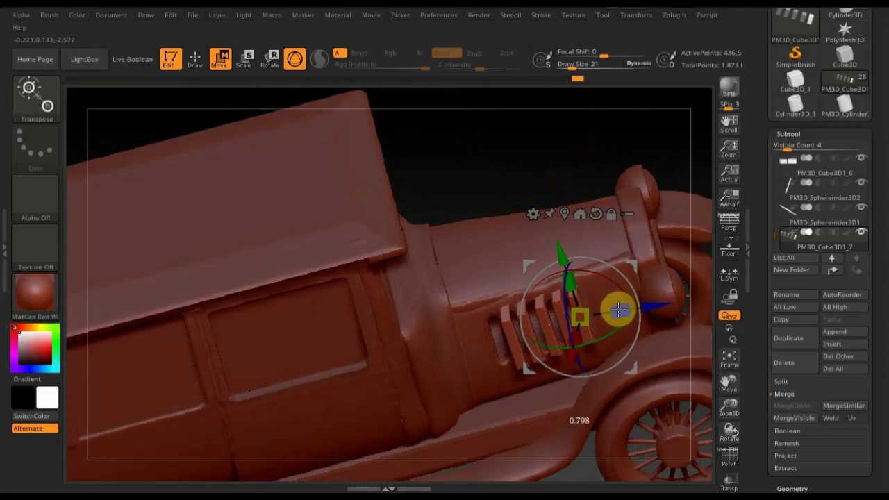
drag(647, 300, 647, 313)
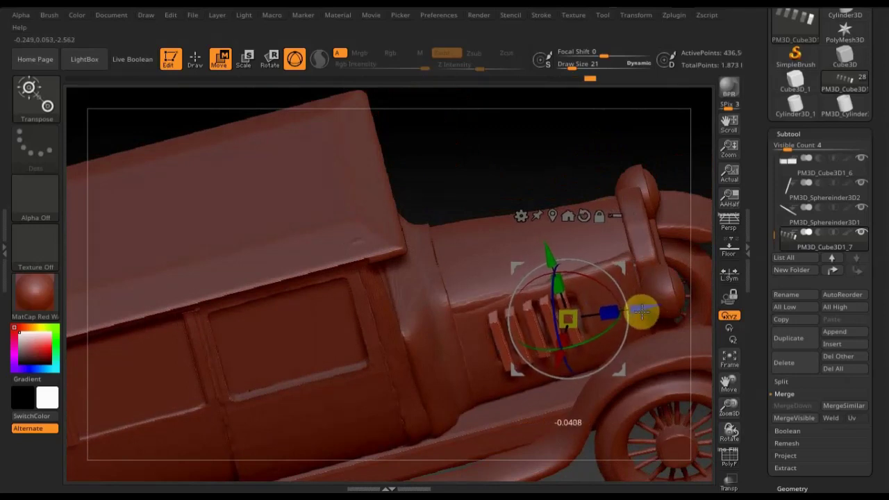
drag(646, 313, 645, 314)
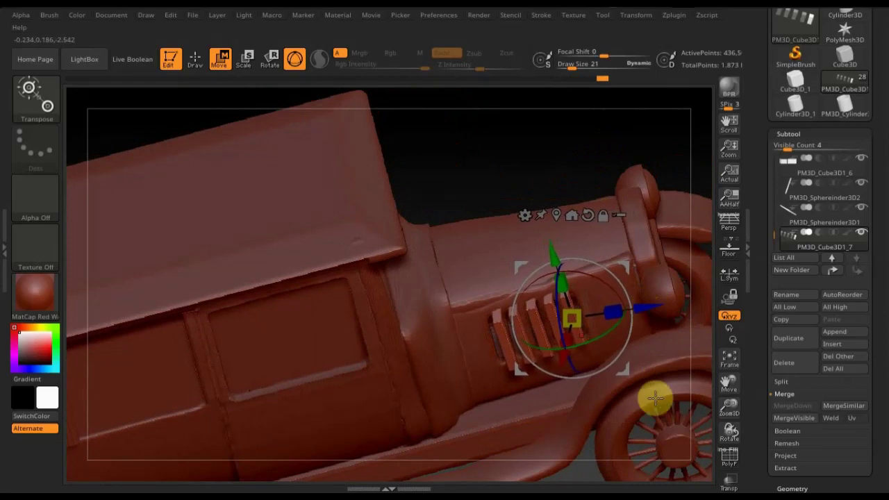
shift+right_drag(599, 196, 576, 162)
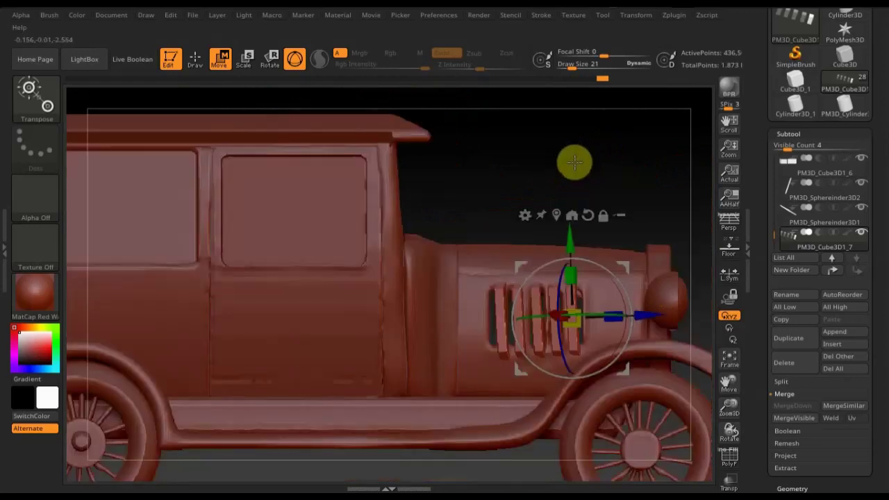
drag(617, 312, 650, 312)
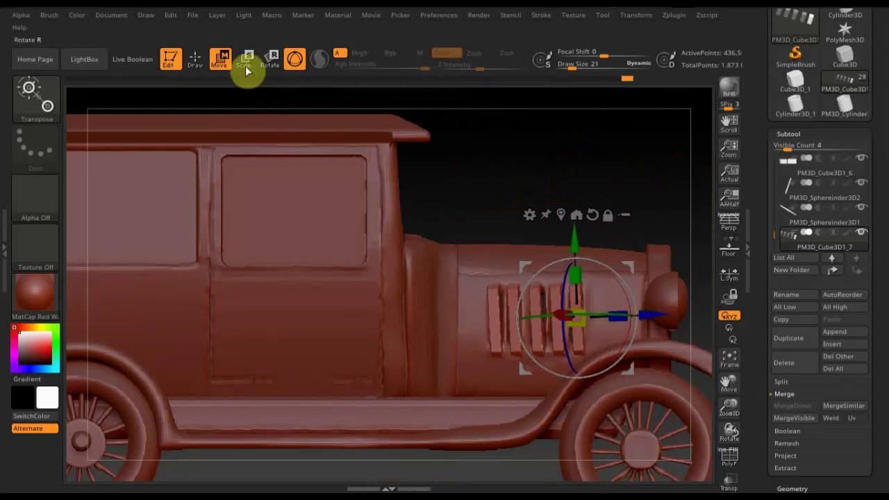
click(197, 62)
Nudge the vent slats slightly further back along the hood and return to Draw mode
mouse_move(539, 201)
mouse_down()
mouse_move(557, 247)
mouse_move(574, 246)
mouse_move(589, 238)
mouse_move(586, 190)
mouse_move(607, 188)
mouse_up()
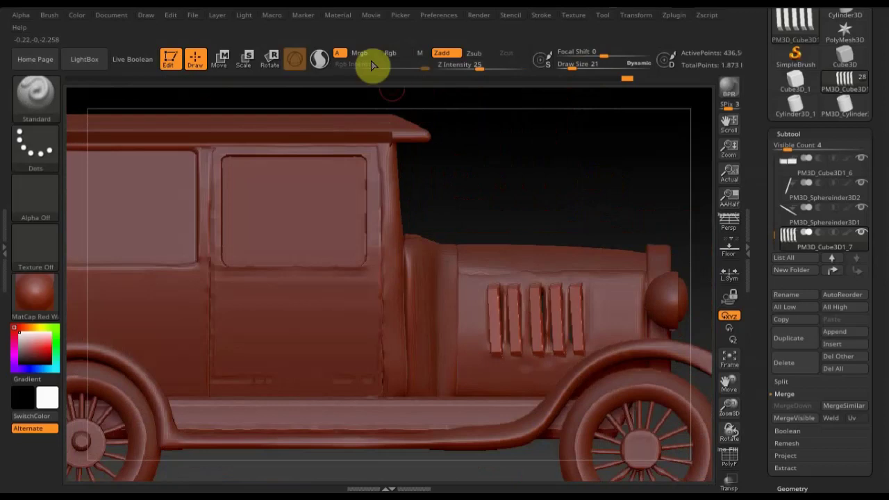
click(221, 59)
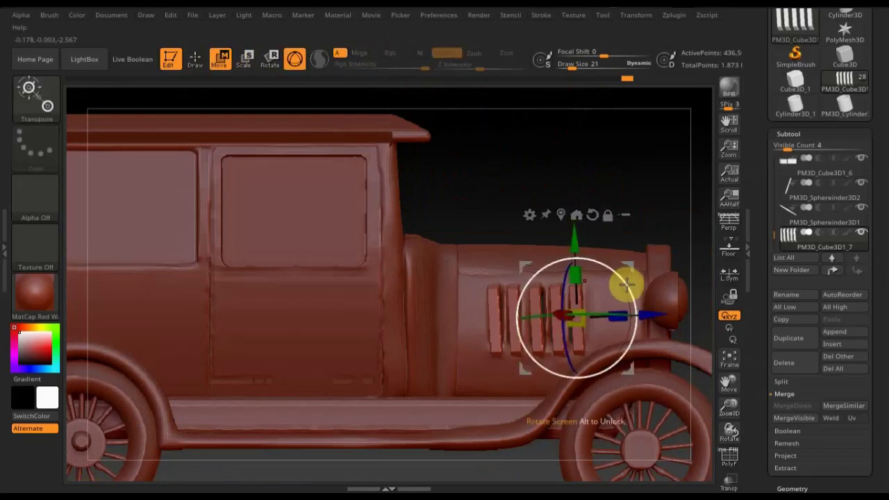
drag(627, 282, 626, 282)
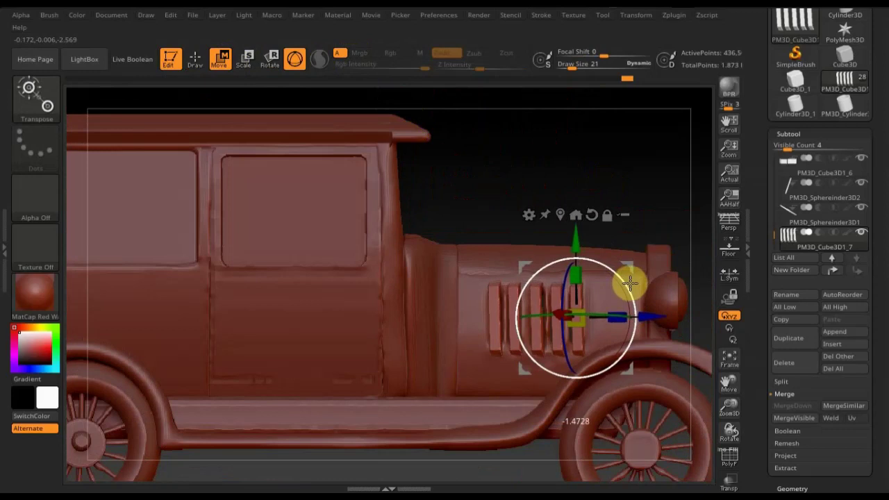
drag(655, 316, 653, 317)
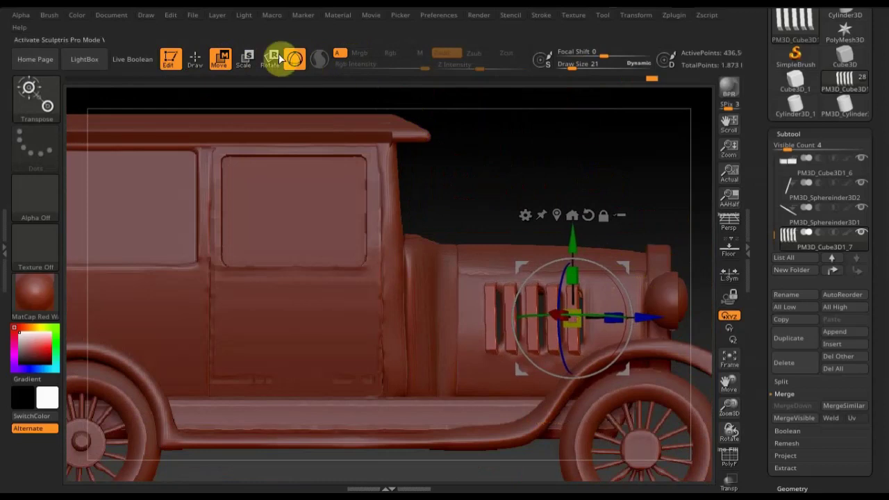
click(195, 58)
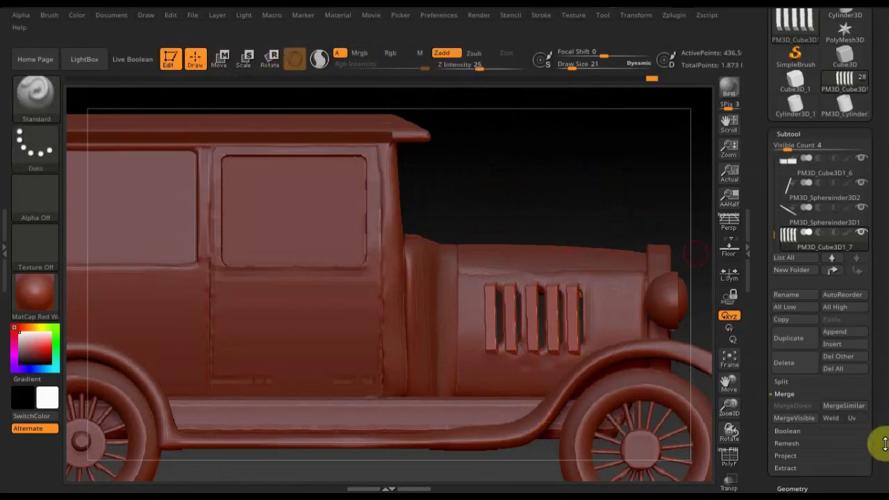
scroll(880, 445, down, 3)
Apply Mirror And Weld under Geometry > Modify Topology, then zoom out to the whole car
click(794, 368)
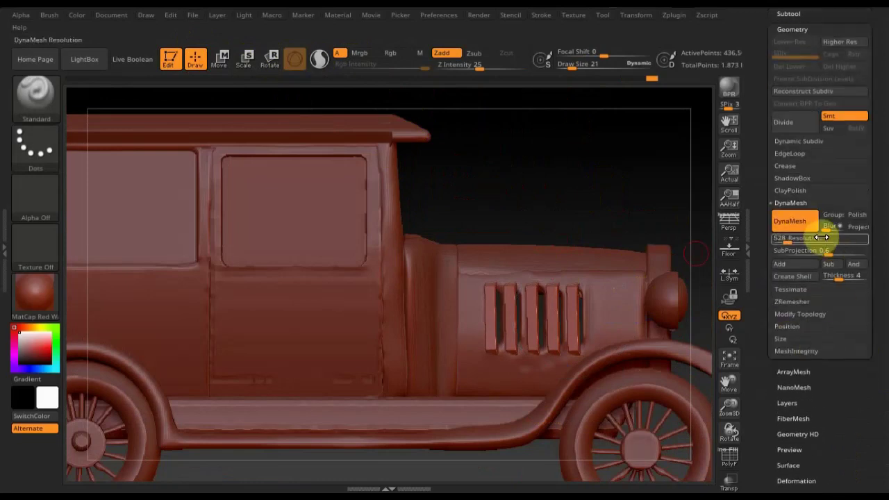
click(802, 314)
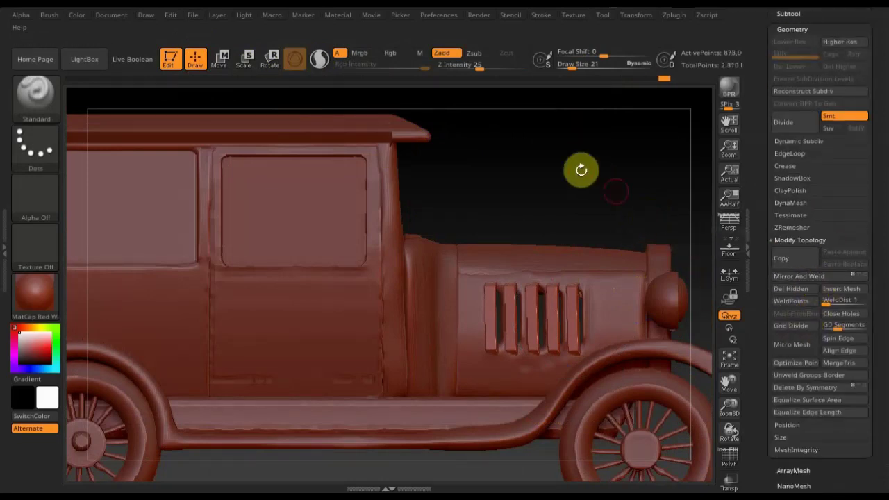
mouse_move(595, 181)
alt+mouse_down()
mouse_move(527, 445)
mouse_move(434, 448)
mouse_move(548, 442)
mouse_move(424, 454)
mouse_move(557, 375)
mouse_move(541, 373)
mouse_move(540, 363)
mouse_move(532, 373)
mouse_move(630, 424)
mouse_move(601, 414)
mouse_move(620, 395)
mouse_move(639, 423)
mouse_move(671, 421)
mouse_move(674, 413)
mouse_move(675, 420)
alt+mouse_up()
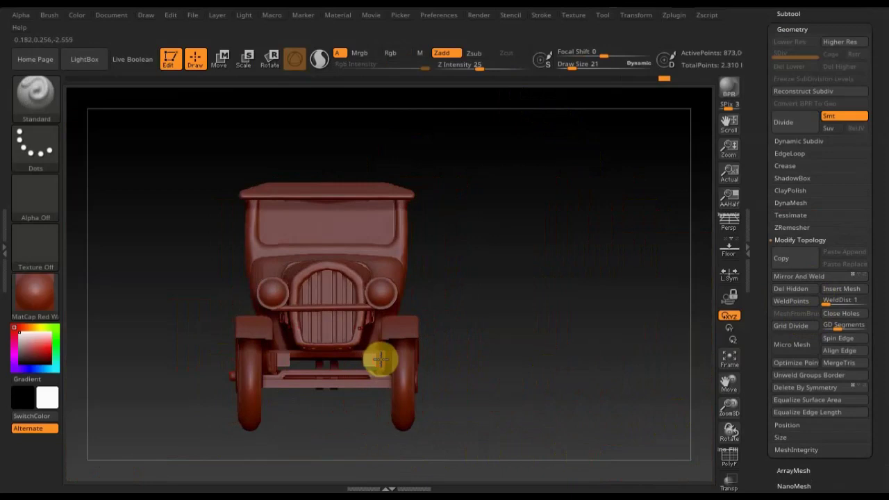
Pick PM3D_Cube3D1 from the N subtool popup, then switch to PM3D_Cube3D1_2 in side view
drag(536, 363, 480, 363)
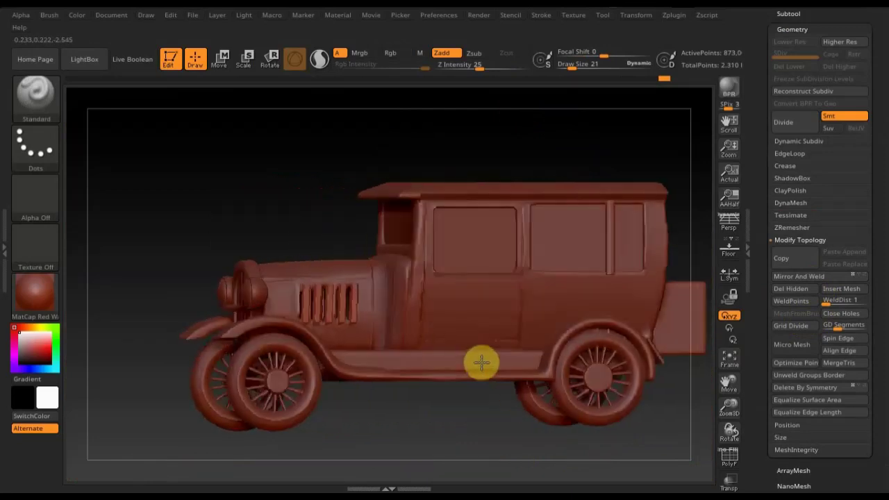
key(p)
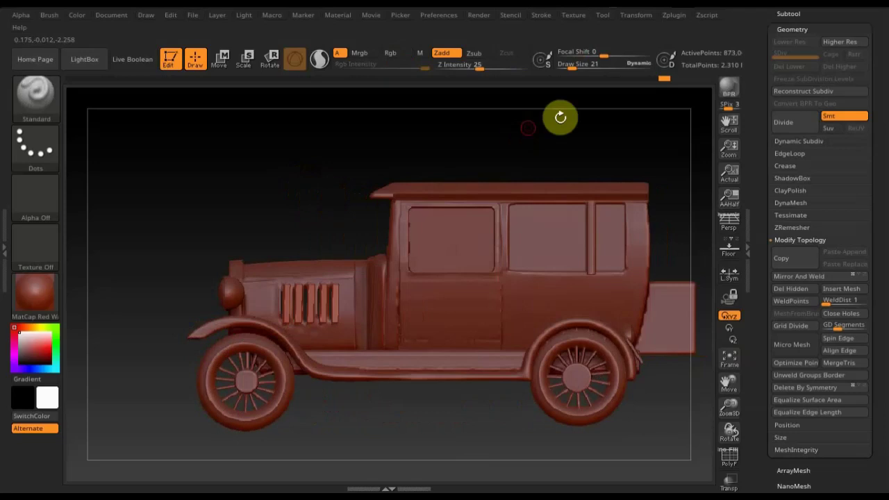
key(n)
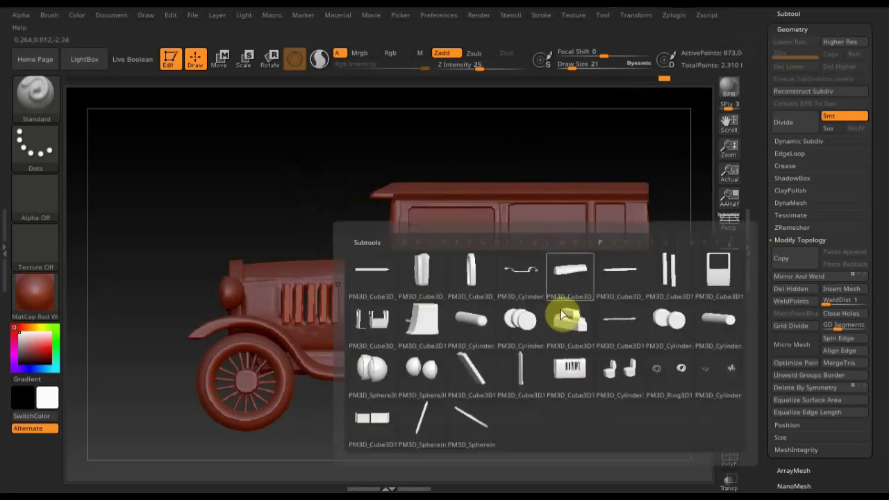
click(672, 275)
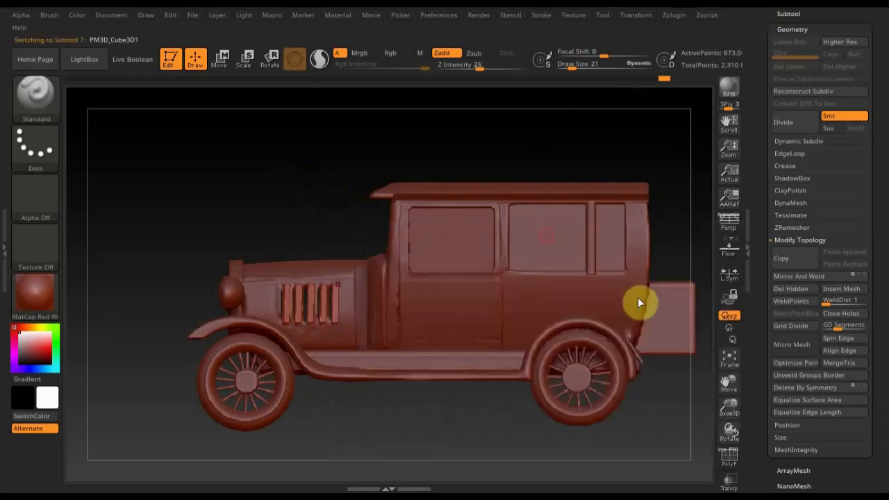
mouse_move(493, 415)
mouse_down()
mouse_move(544, 419)
mouse_move(538, 409)
mouse_up()
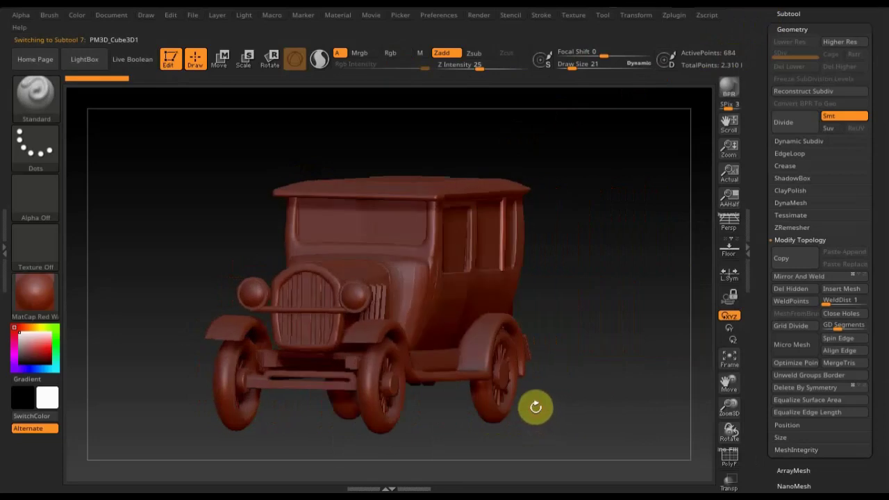
key(n)
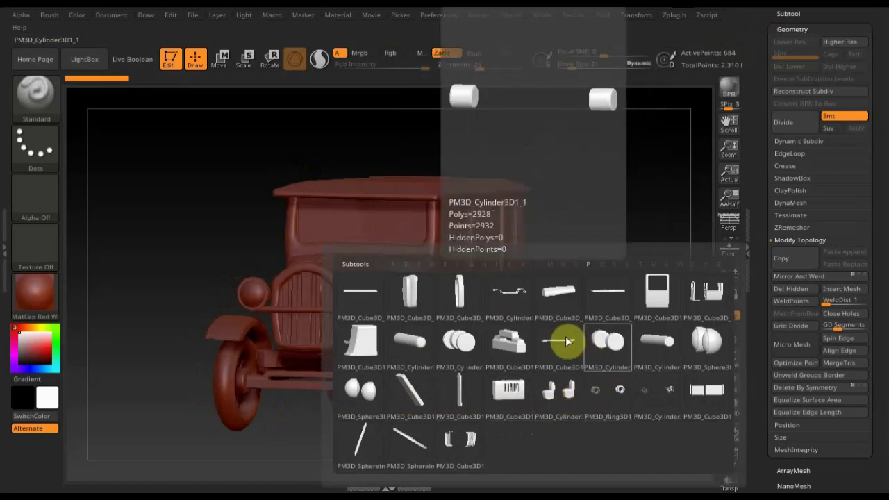
click(566, 341)
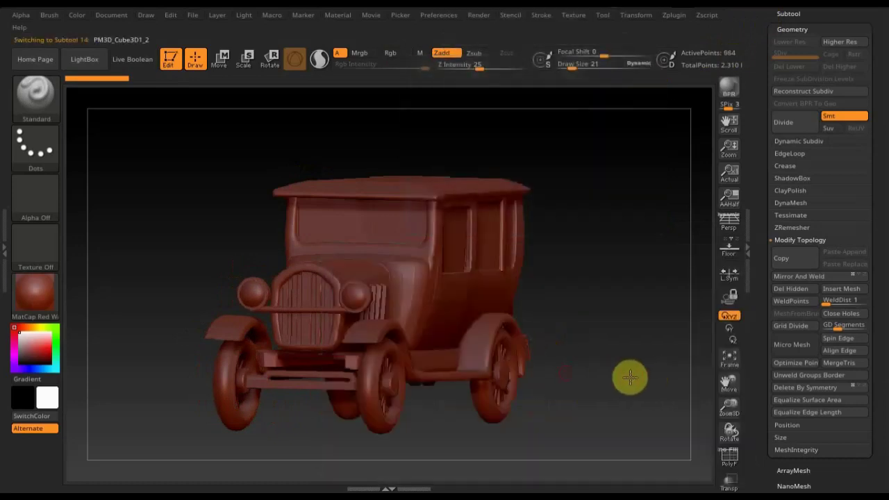
shift+drag(629, 377, 323, 199)
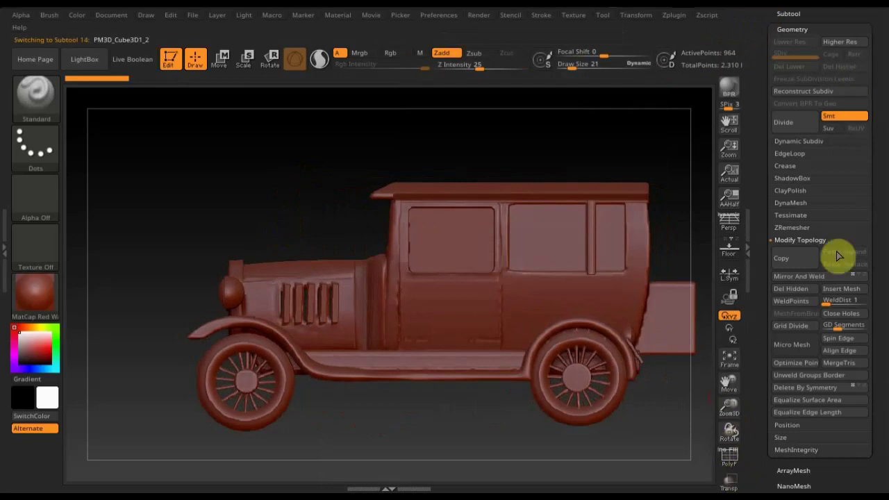
click(731, 485)
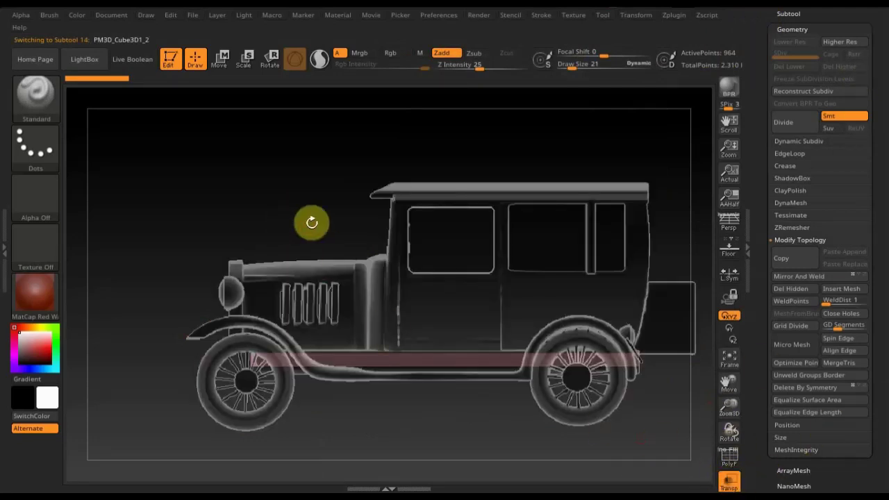
ctrl+drag(155, 185, 289, 405)
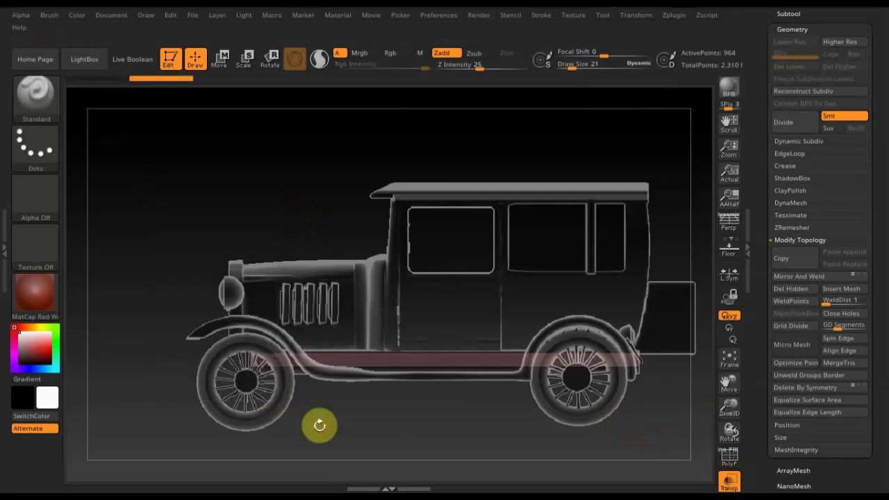
ctrl+click(351, 428)
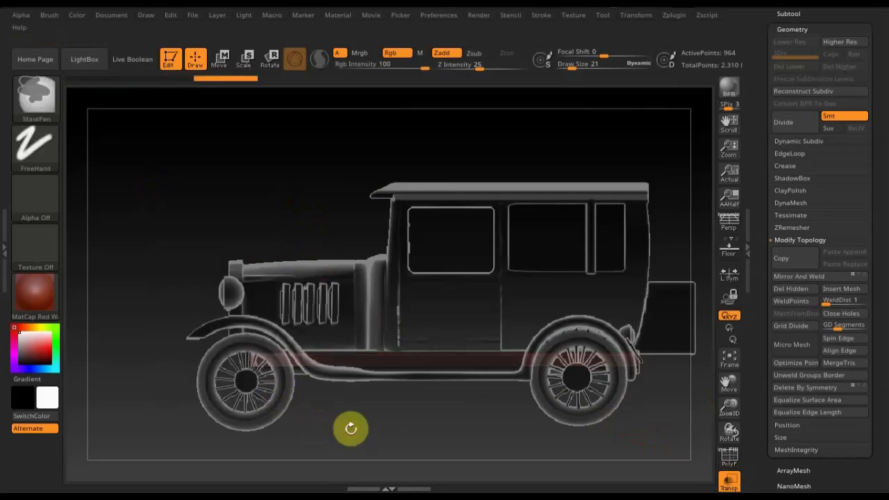
click(221, 58)
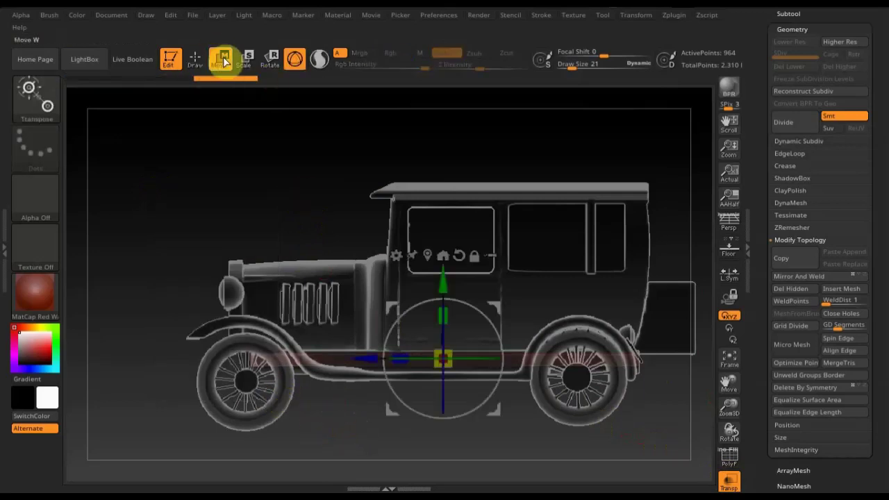
drag(474, 307, 474, 307)
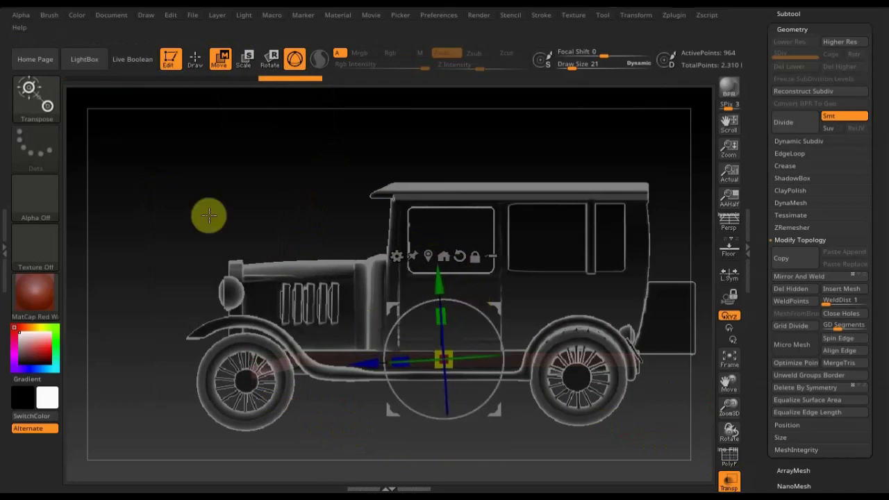
mouse_move(278, 192)
mouse_down()
mouse_move(300, 201)
mouse_move(278, 240)
mouse_up()
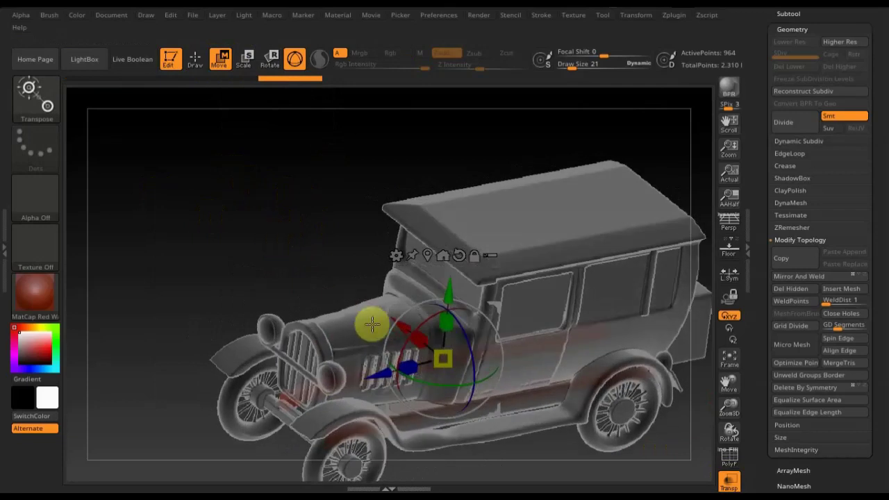
drag(379, 358, 375, 372)
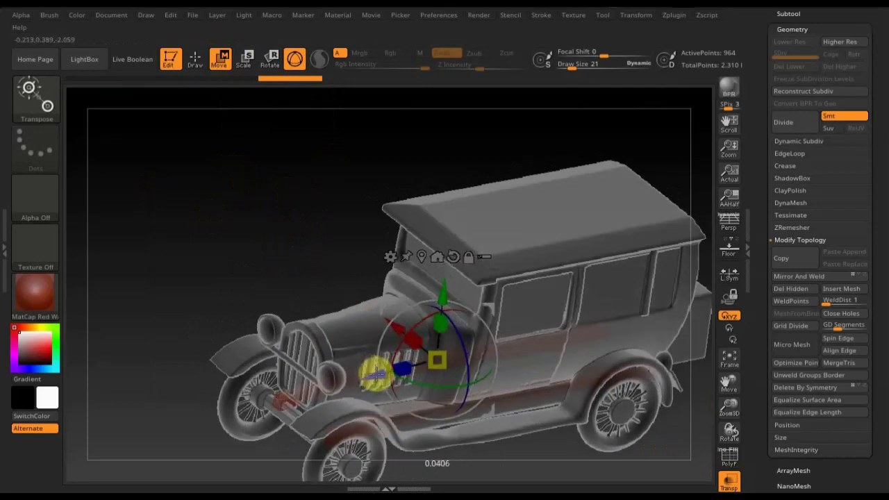
mouse_move(266, 254)
mouse_down()
mouse_move(301, 248)
mouse_move(264, 236)
mouse_move(240, 190)
mouse_move(237, 198)
mouse_up()
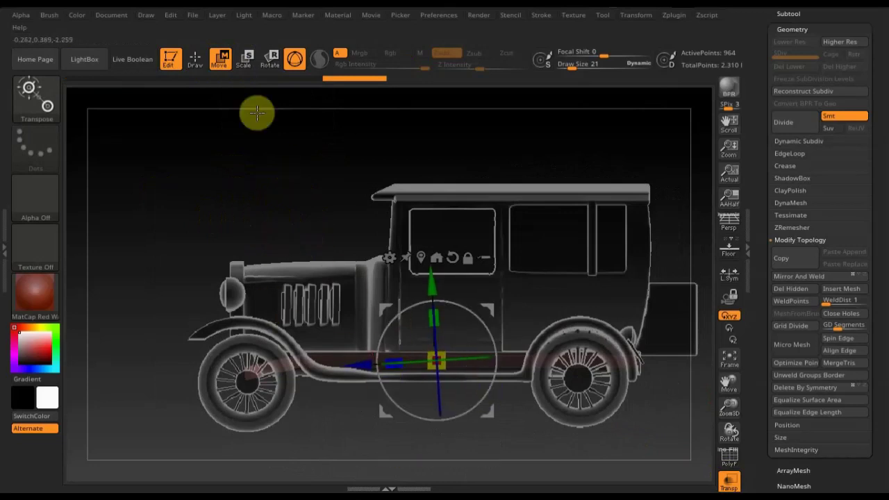
click(198, 67)
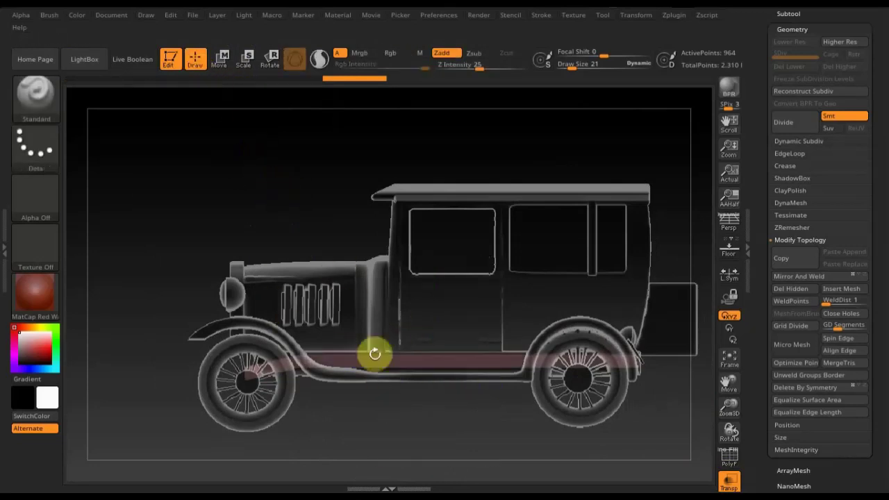
mouse_move(453, 437)
mouse_down()
mouse_move(431, 440)
mouse_move(505, 448)
mouse_up()
alt+drag(595, 450, 479, 444)
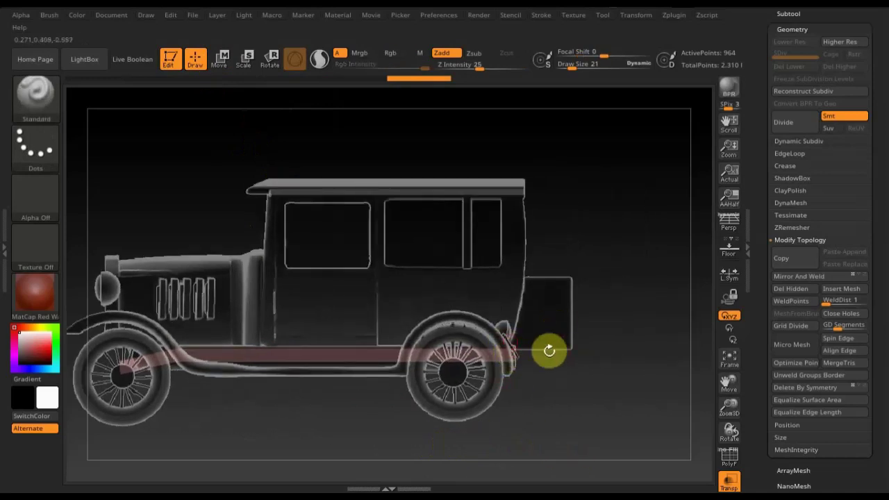
mouse_move(645, 424)
ctrl+mouse_down()
mouse_move(504, 268)
mouse_move(518, 268)
ctrl+mouse_up()
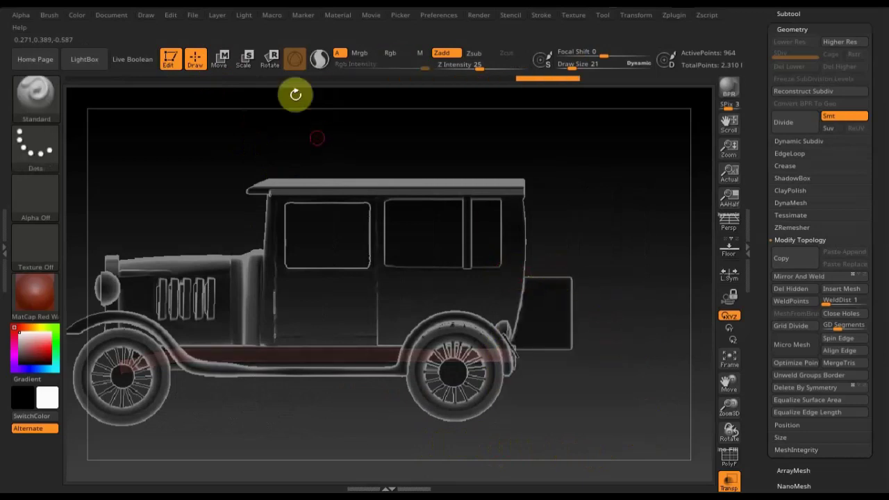
click(222, 61)
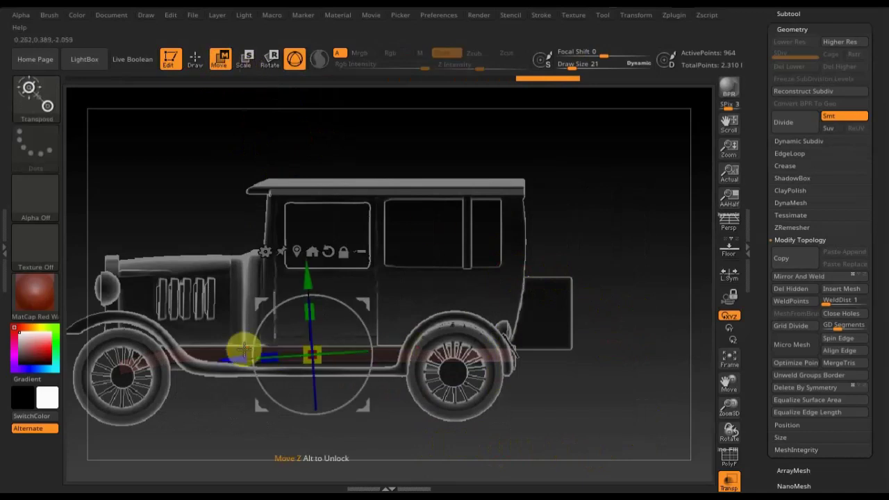
Move and angle the red underbody rail beneath the body, checking it from the rear
drag(242, 357, 285, 381)
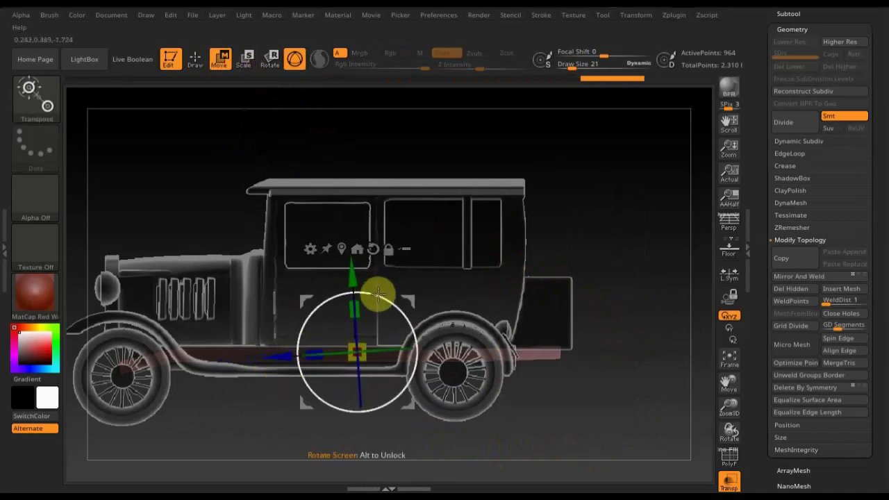
drag(378, 295, 382, 297)
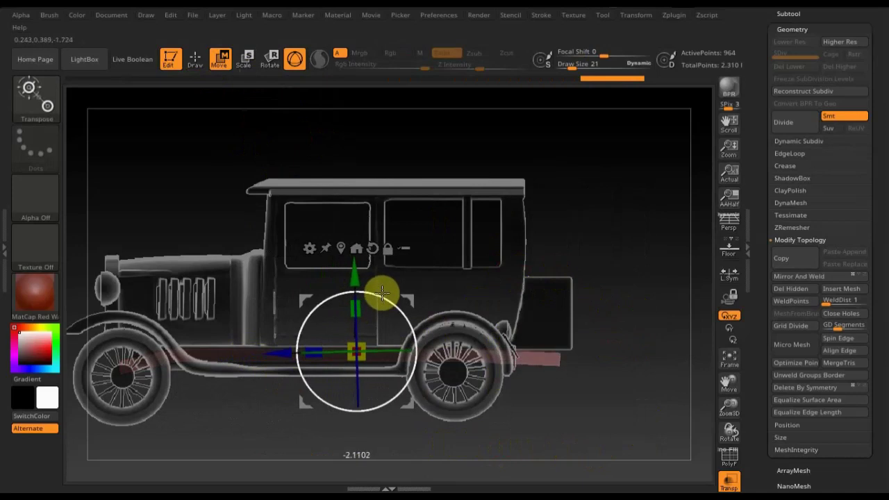
drag(660, 303, 553, 313)
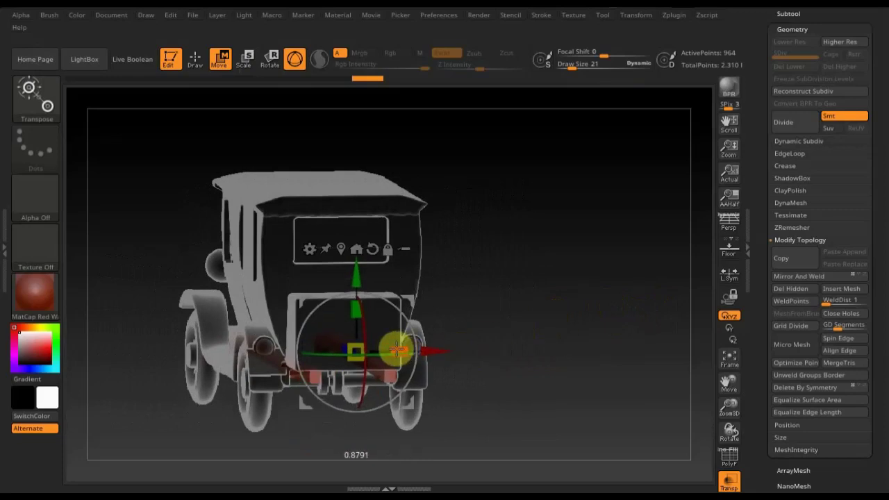
mouse_move(555, 363)
mouse_down()
mouse_move(408, 351)
mouse_move(429, 352)
mouse_up()
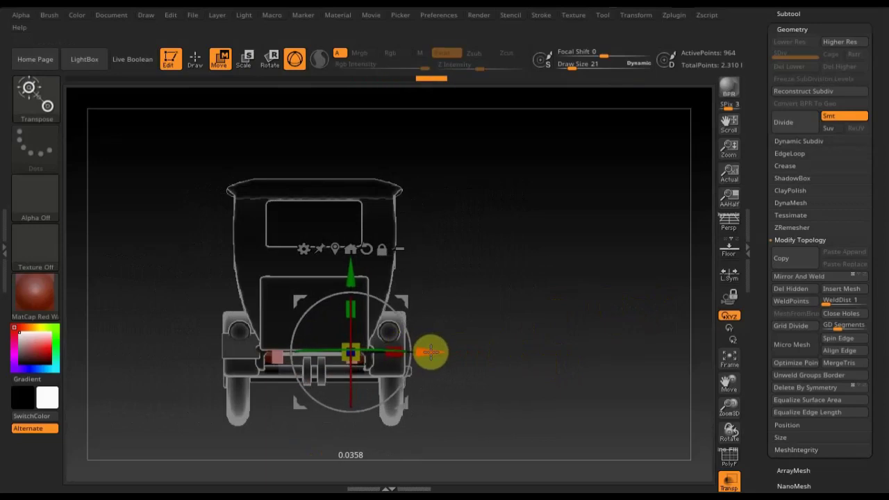
click(193, 64)
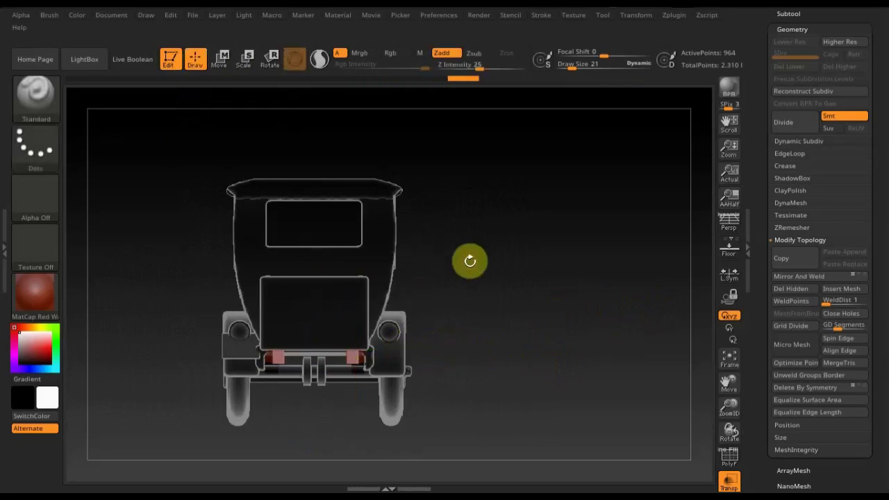
click(814, 275)
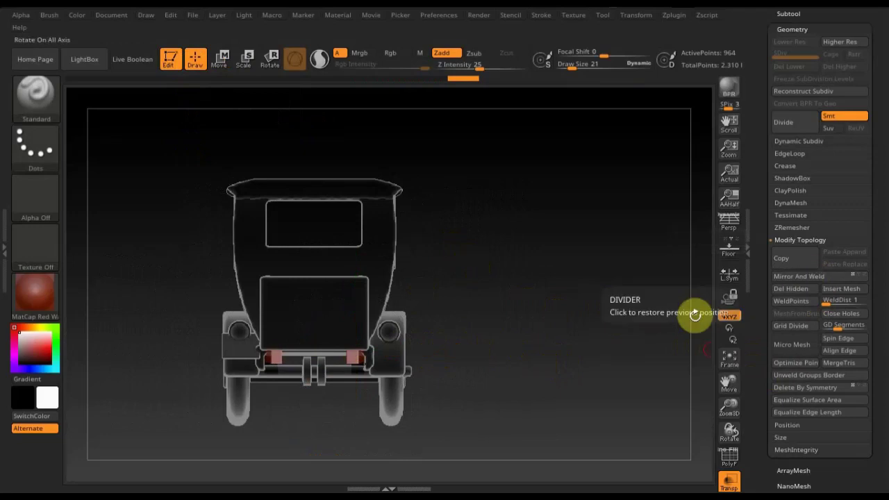
mouse_move(519, 341)
mouse_down()
mouse_move(567, 338)
mouse_move(611, 363)
mouse_up()
click(220, 63)
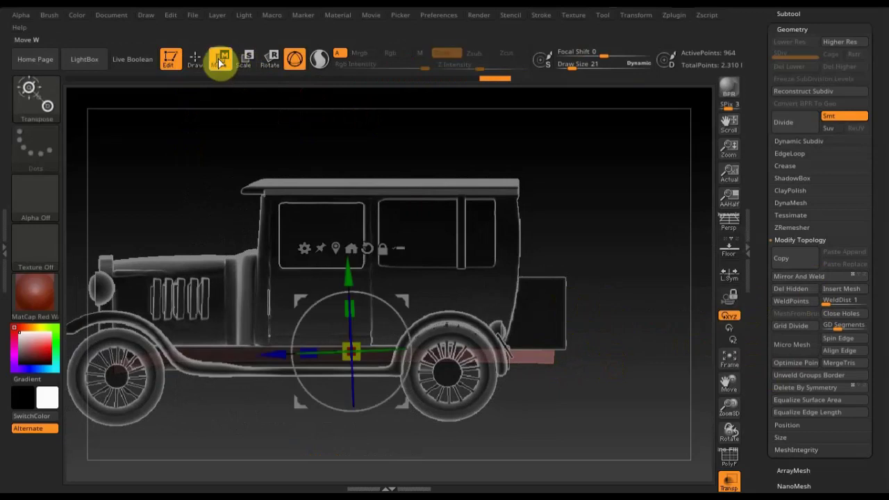
click(194, 61)
Cut the red underbody piece along a curved line with the TrimCurve brush
key(ctrl+shift)
click(40, 103)
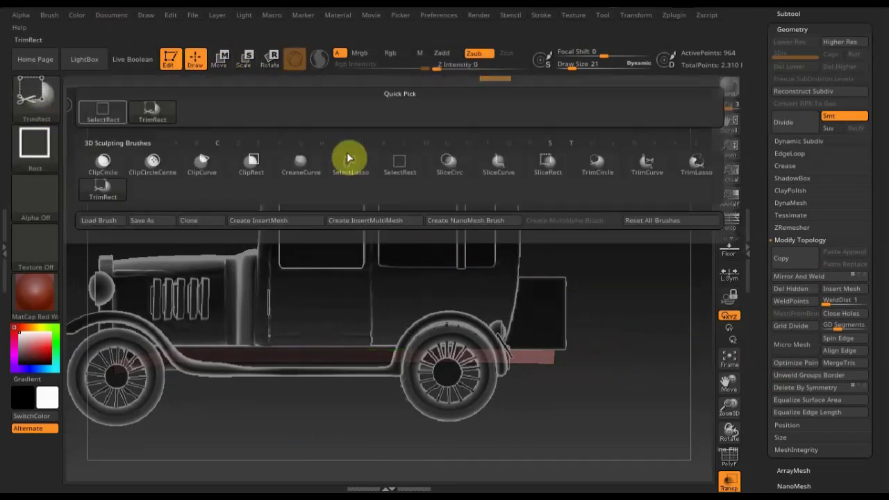
click(645, 172)
mouse_move(649, 326)
ctrl+shift+mouse_down()
mouse_move(507, 378)
mouse_move(452, 368)
ctrl+shift+mouse_up()
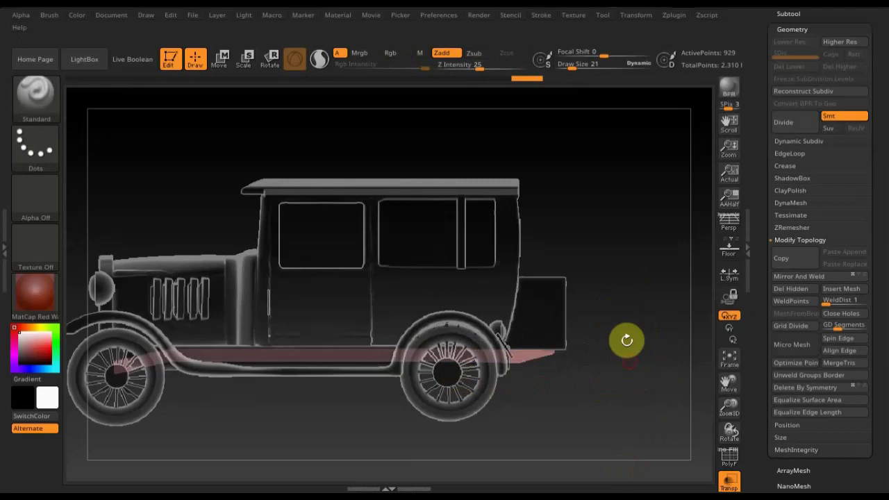
Turn off Transp so the car displays solid, checking it from rear and side
drag(635, 327, 596, 354)
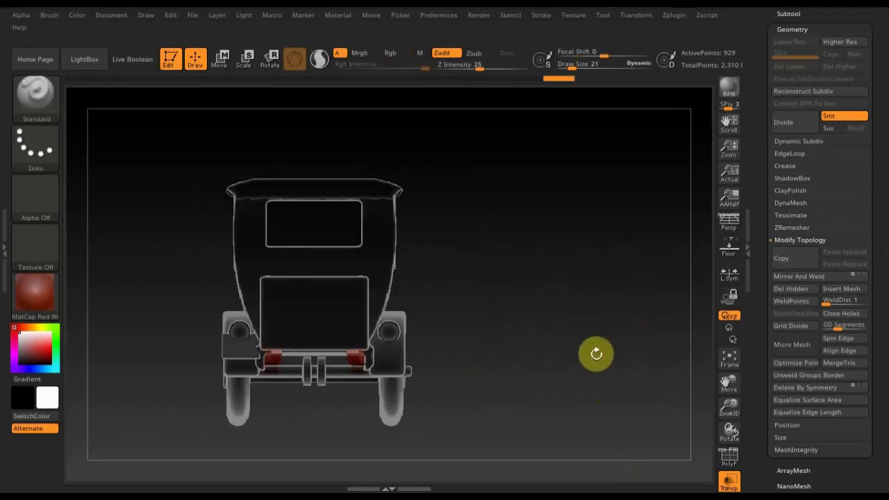
click(729, 482)
mouse_move(567, 369)
mouse_down()
mouse_move(630, 371)
mouse_move(641, 375)
mouse_move(586, 377)
mouse_move(640, 377)
mouse_move(641, 387)
mouse_up()
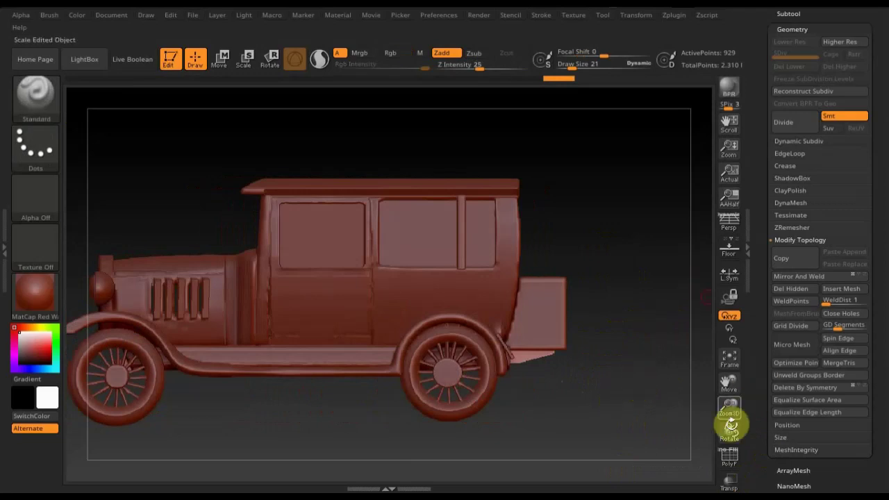
Select the door panel subtool PM3D_Cube3D1 and view the car from above
key(n)
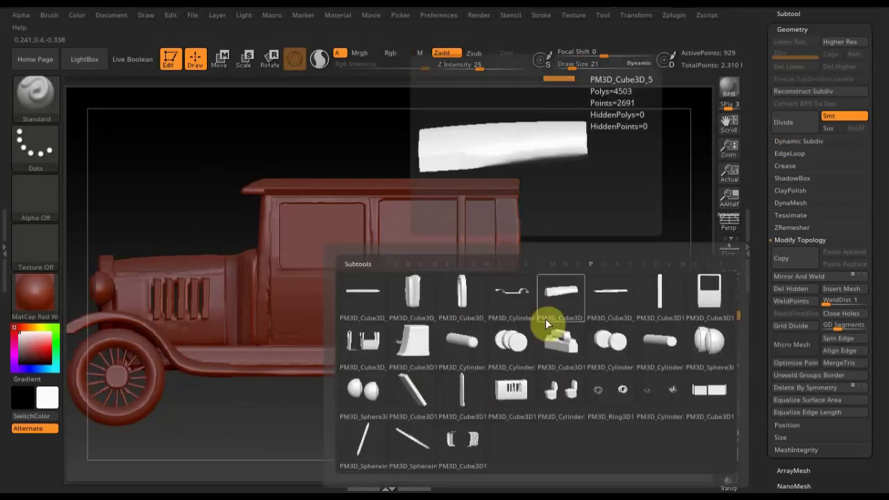
click(709, 300)
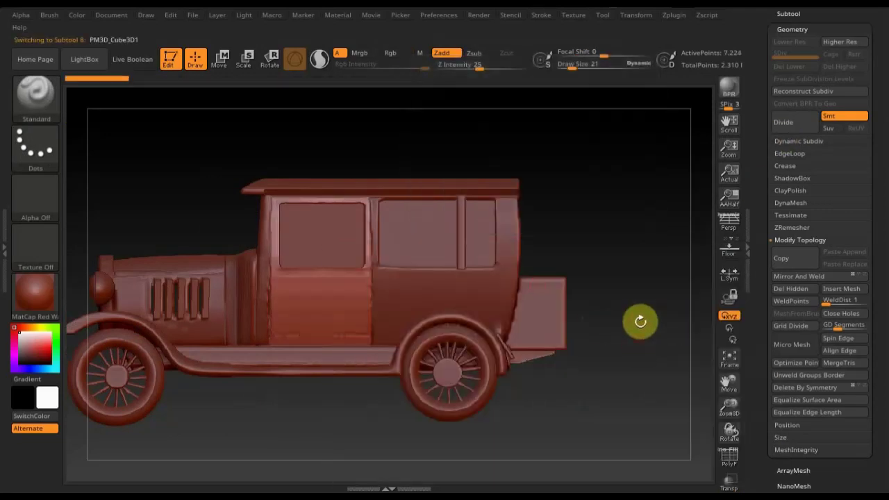
mouse_move(618, 352)
mouse_down()
mouse_move(597, 379)
mouse_move(548, 359)
mouse_move(602, 375)
mouse_move(367, 149)
mouse_move(491, 265)
mouse_up()
key(ctrl)
mouse_move(486, 328)
mouse_down()
mouse_move(523, 311)
mouse_move(532, 322)
mouse_up()
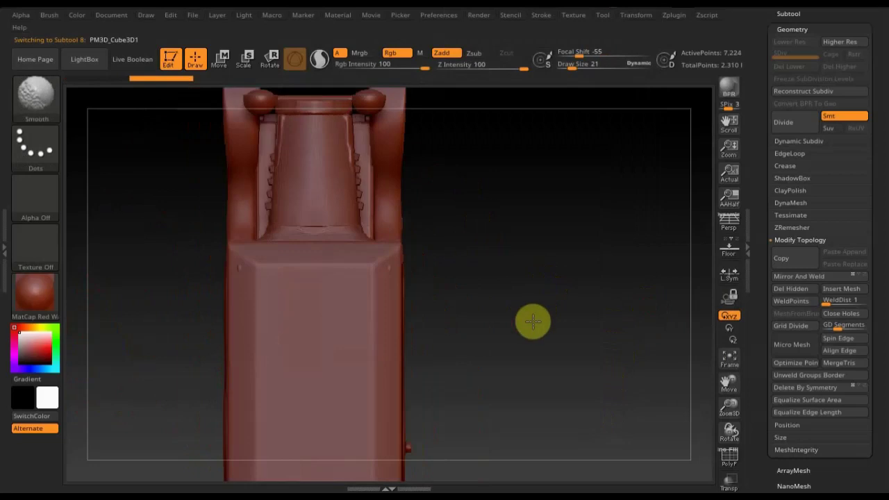
Rotate and shift the door with the gizmo until it stands slightly ajar, then return to Draw
click(219, 59)
drag(430, 284, 440, 313)
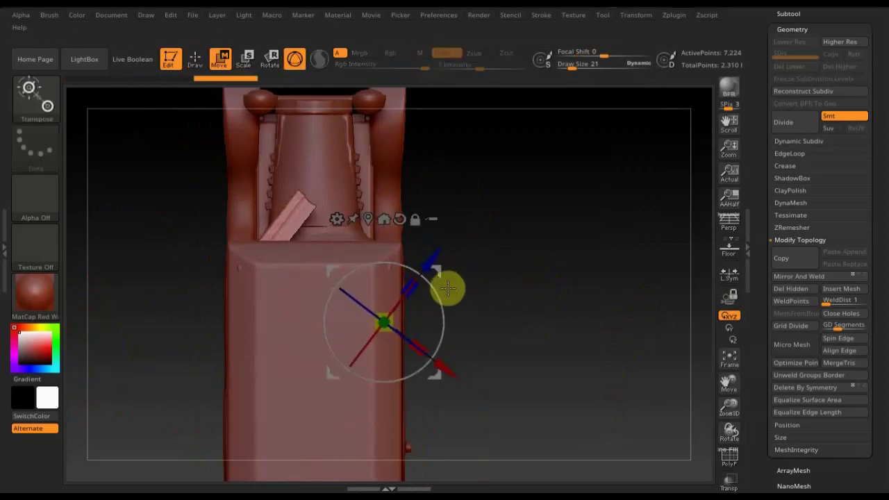
mouse_move(431, 259)
mouse_down()
mouse_move(412, 264)
mouse_move(383, 298)
mouse_move(373, 318)
mouse_move(387, 323)
mouse_up()
mouse_move(528, 268)
mouse_down()
mouse_move(537, 201)
mouse_move(533, 264)
mouse_move(541, 246)
mouse_move(568, 249)
mouse_move(541, 316)
mouse_up()
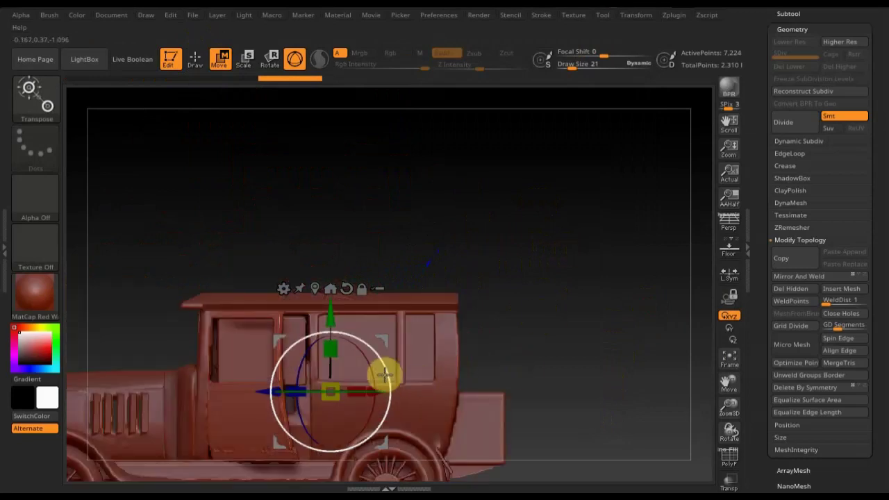
drag(387, 378, 268, 391)
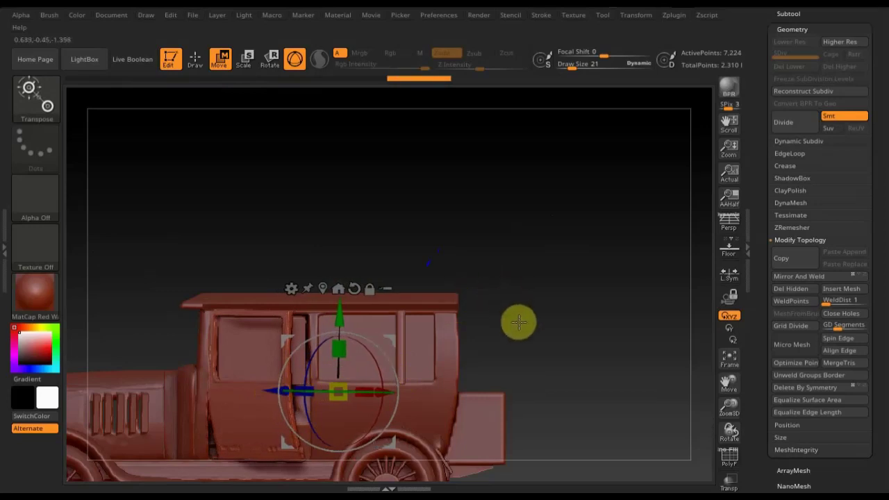
mouse_move(512, 326)
mouse_down()
mouse_move(555, 228)
mouse_move(521, 256)
mouse_up()
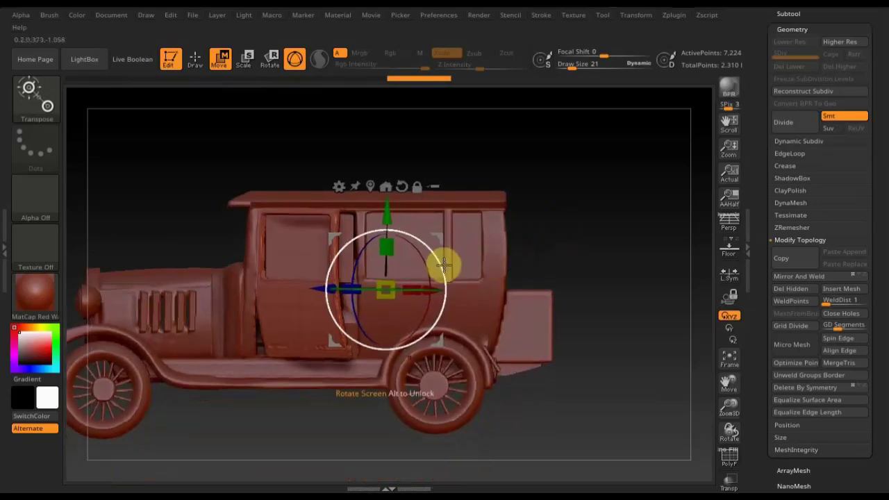
drag(444, 266, 444, 268)
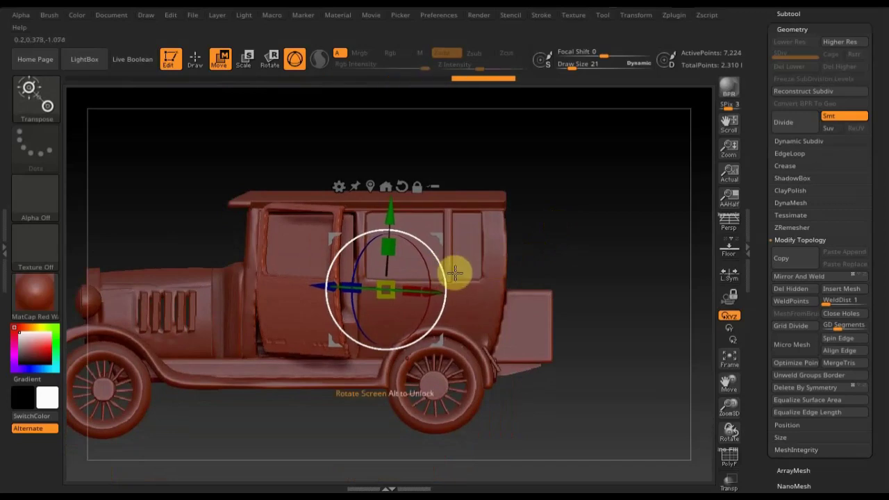
mouse_move(551, 211)
mouse_down()
mouse_move(617, 207)
mouse_move(529, 206)
mouse_move(559, 205)
mouse_up()
drag(564, 202, 621, 223)
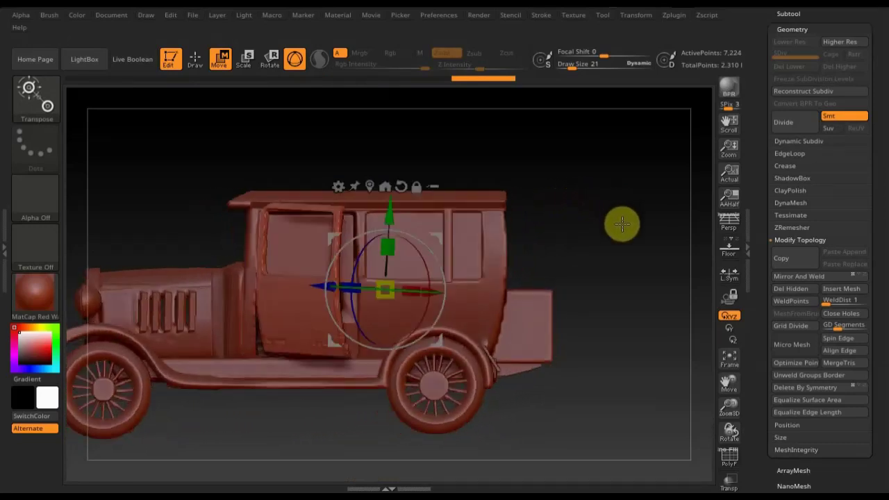
click(195, 59)
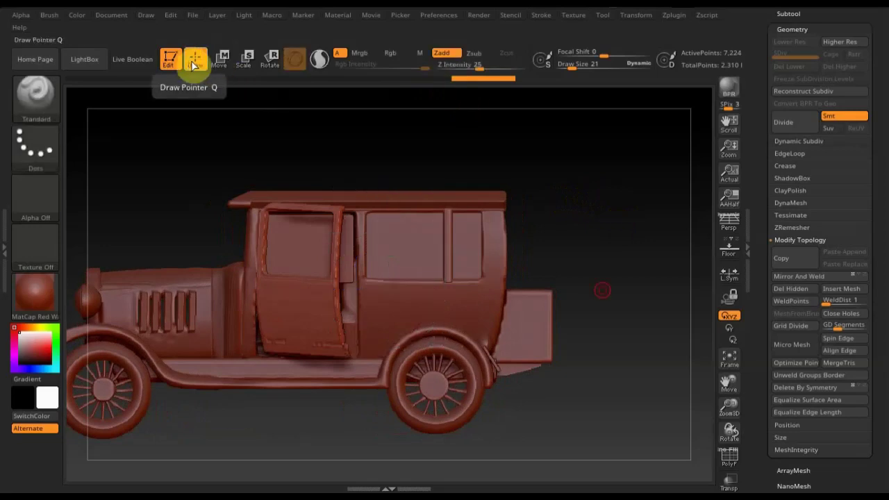
click(799, 276)
mouse_move(545, 288)
mouse_down()
mouse_move(520, 284)
mouse_move(615, 220)
mouse_move(615, 232)
mouse_up()
ctrl+drag(631, 188, 615, 311)
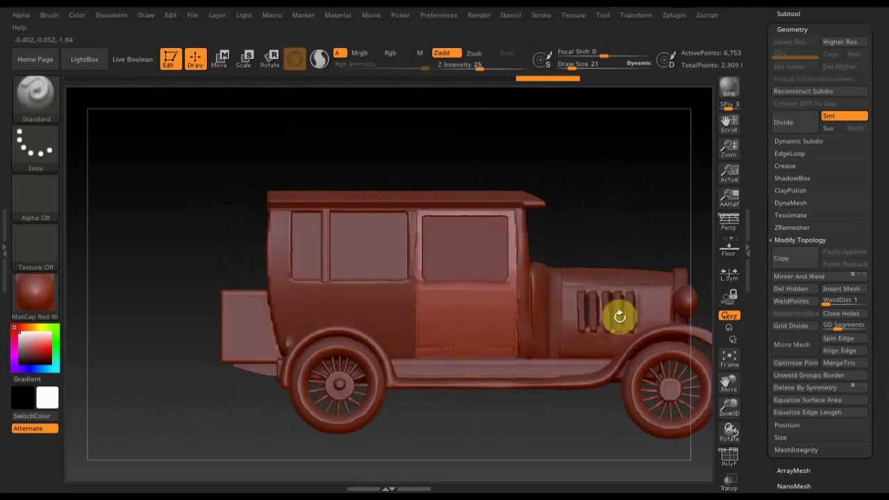
mouse_move(614, 453)
ctrl+shift+mouse_down()
mouse_move(582, 441)
mouse_move(468, 454)
ctrl+shift+mouse_up()
click(43, 103)
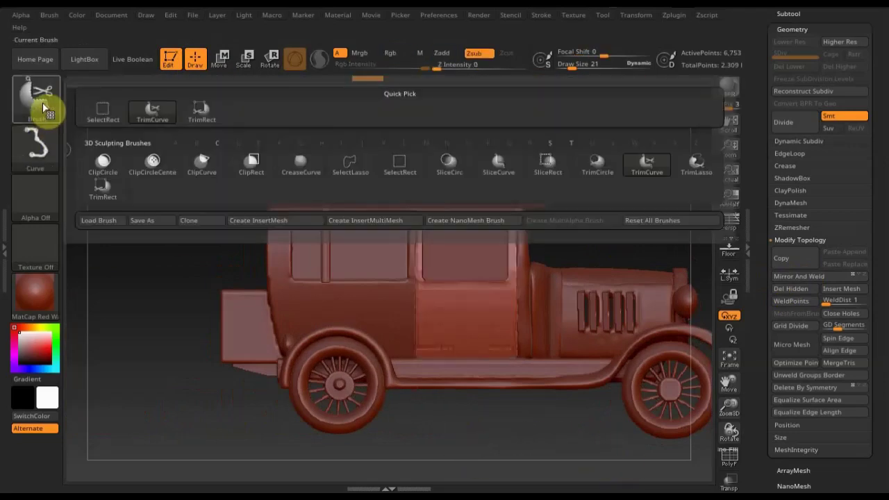
click(104, 189)
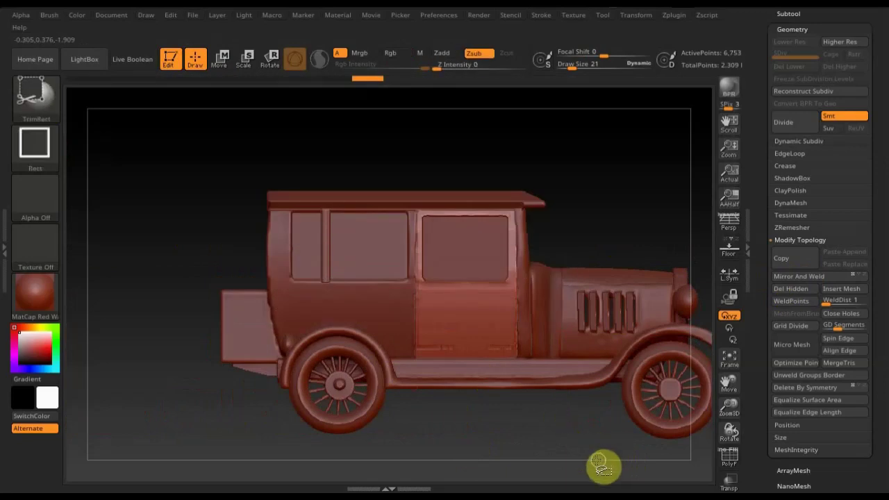
ctrl+shift+drag(589, 459, 362, 341)
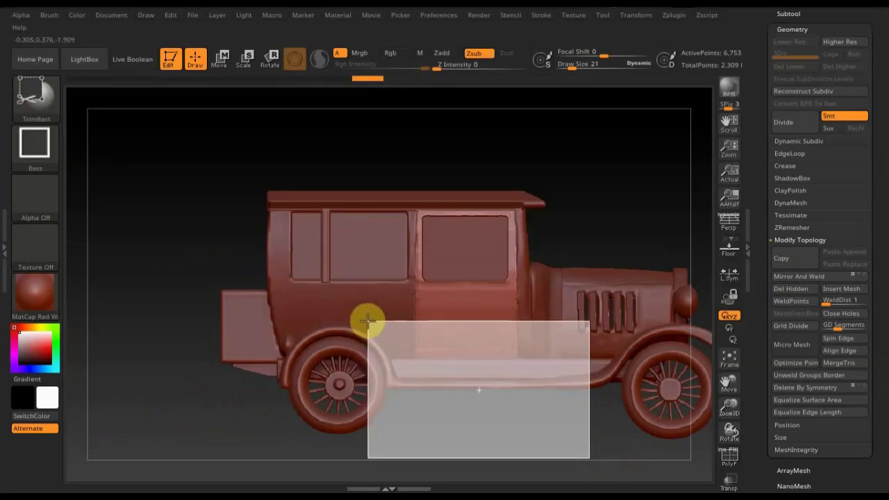
ctrl+shift+drag(365, 334, 368, 314)
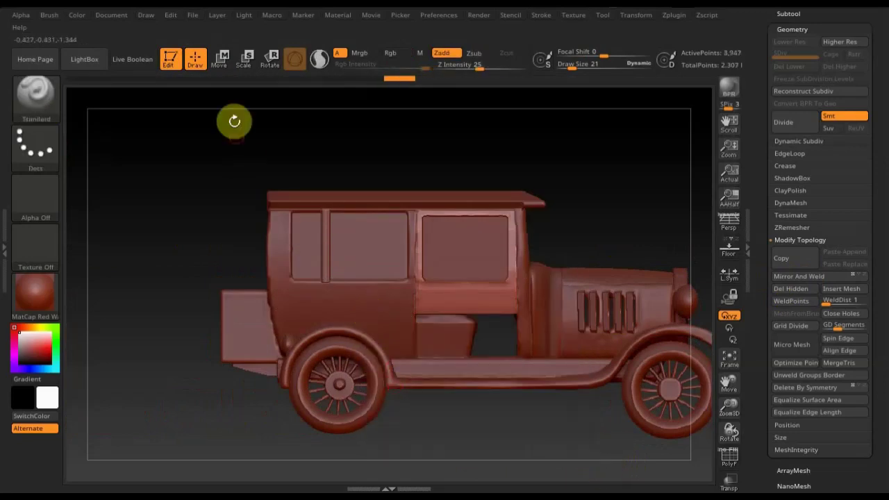
click(219, 61)
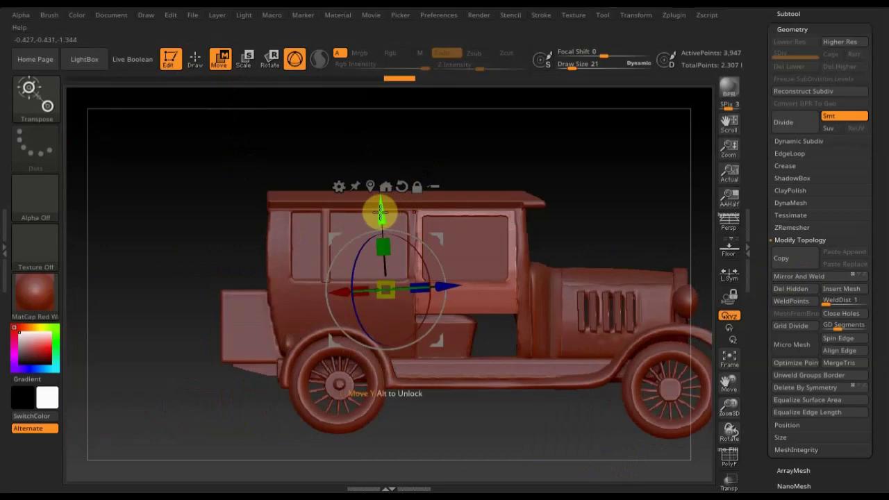
click(195, 60)
mouse_move(279, 105)
ctrl+mouse_down()
mouse_move(469, 255)
mouse_move(560, 303)
ctrl+mouse_up()
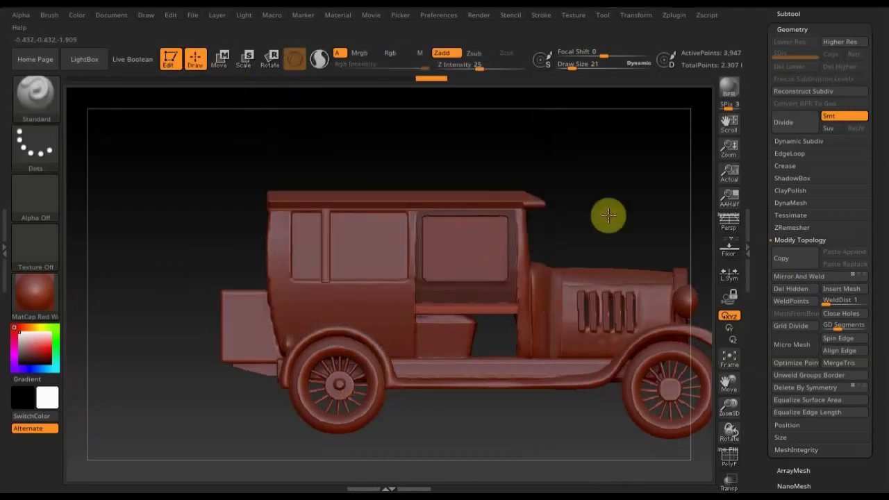
ctrl+drag(621, 158, 645, 182)
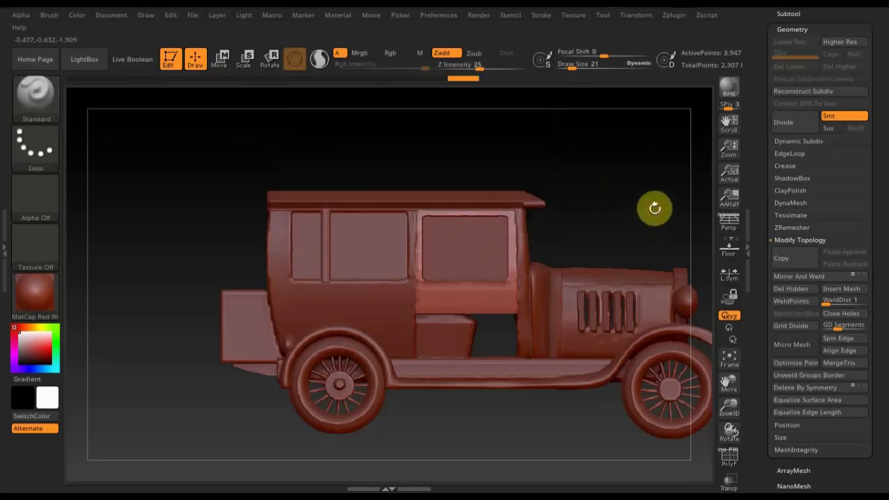
Mask the cab and relocate the gizmo down to the door sill, nudging it along X
click(791, 202)
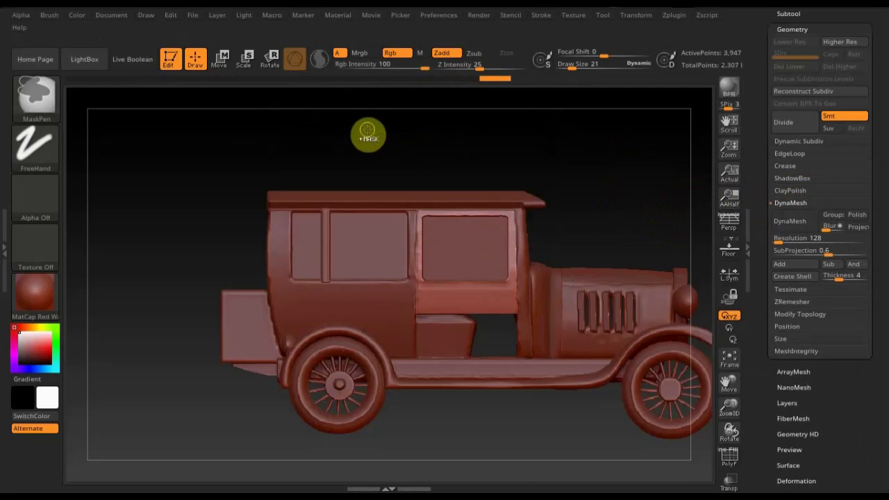
ctrl+drag(367, 132, 566, 299)
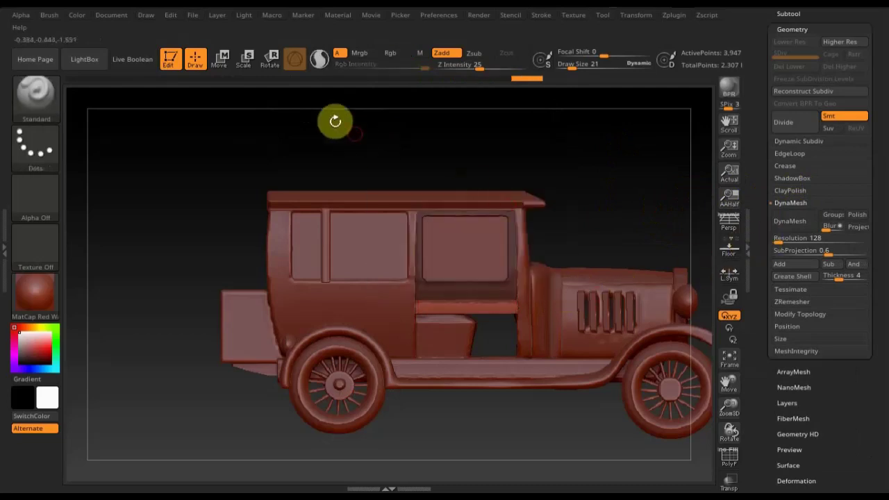
click(220, 59)
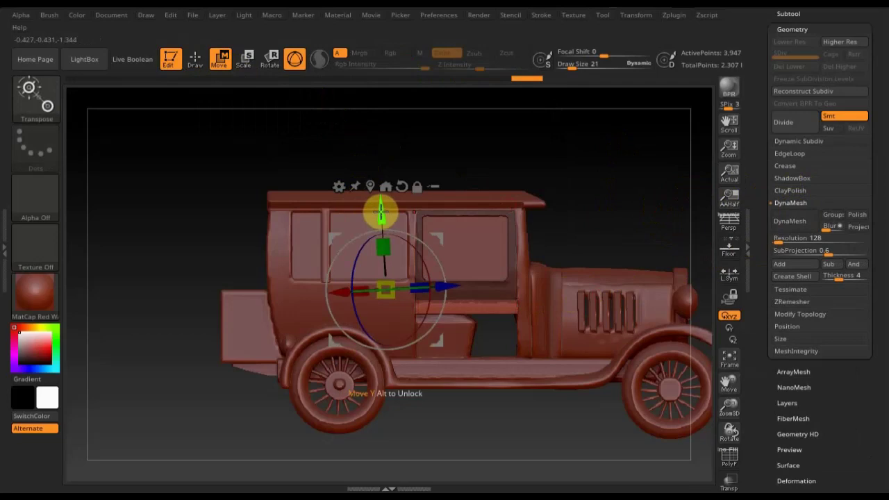
click(295, 61)
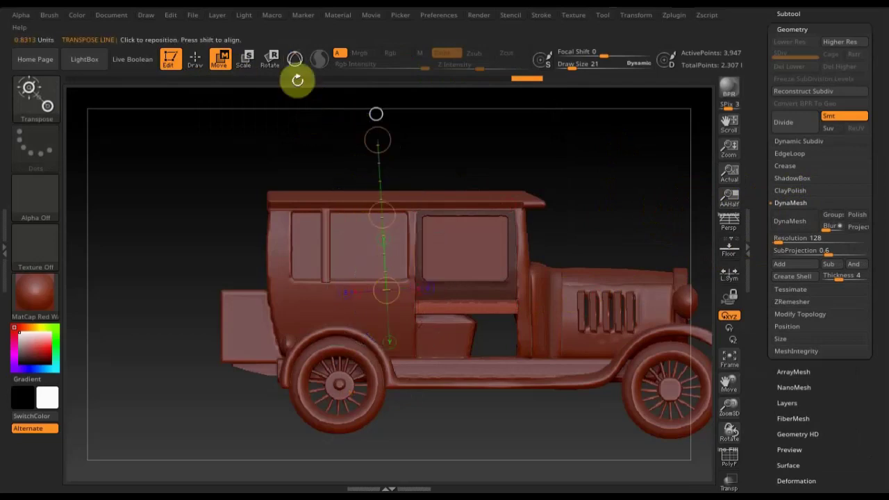
drag(466, 304, 470, 418)
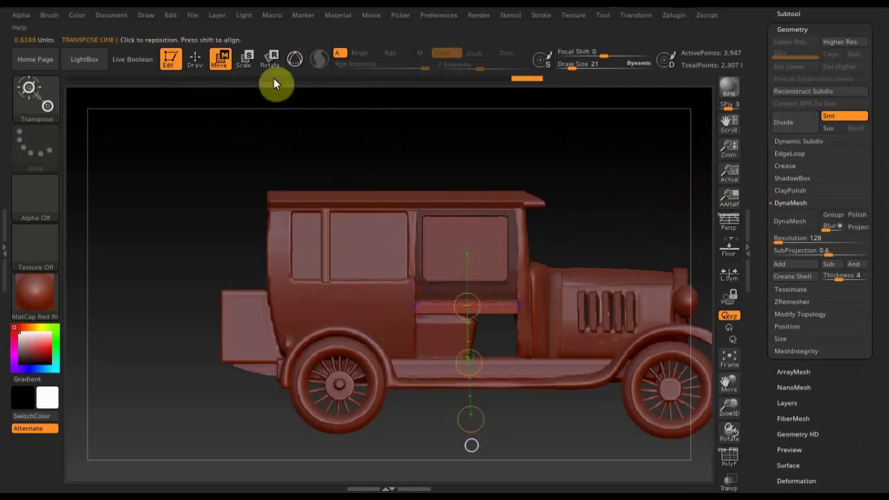
click(301, 62)
mouse_move(469, 391)
mouse_down()
mouse_move(474, 436)
mouse_move(466, 438)
mouse_move(488, 423)
mouse_up()
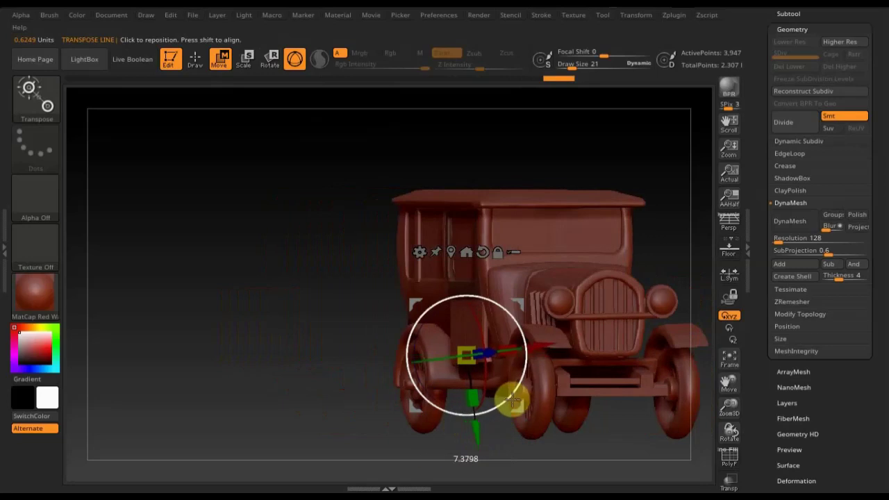
drag(545, 450, 536, 454)
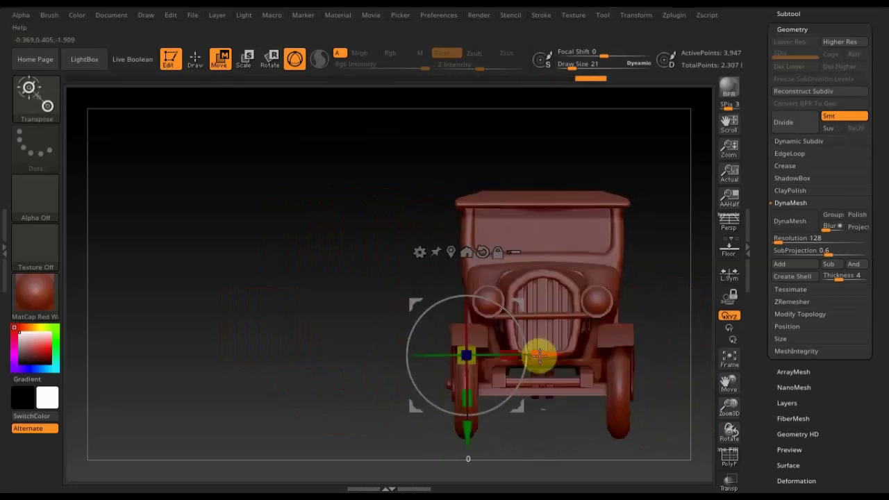
drag(299, 204, 403, 201)
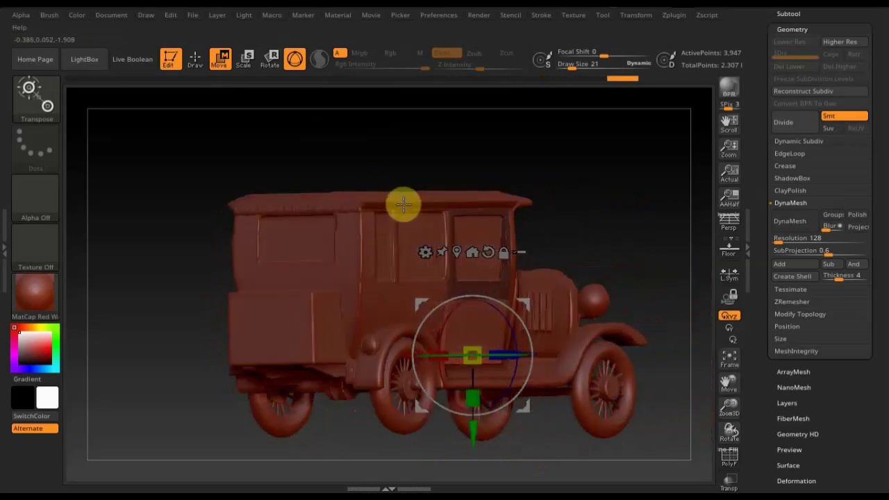
drag(403, 355, 395, 356)
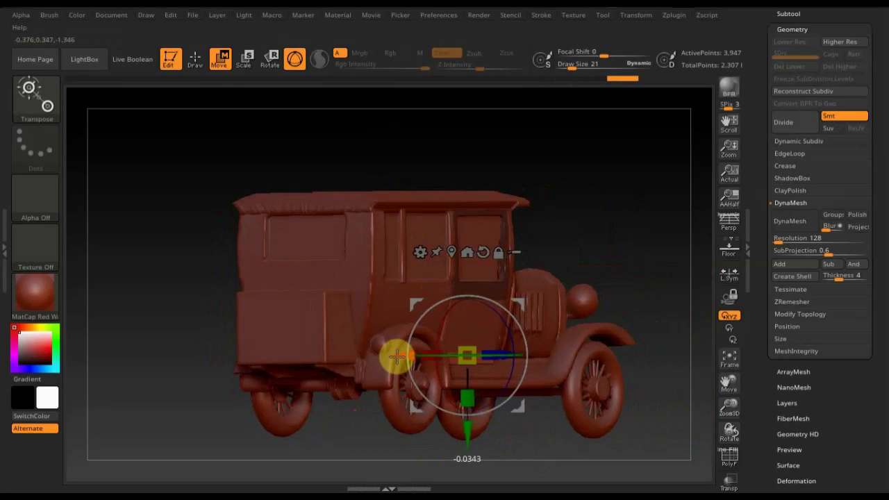
drag(590, 448, 544, 460)
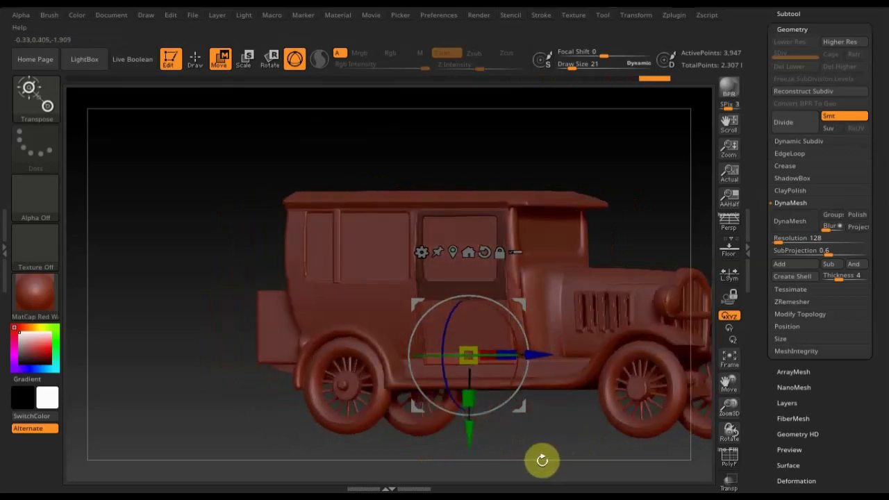
drag(544, 459, 573, 458)
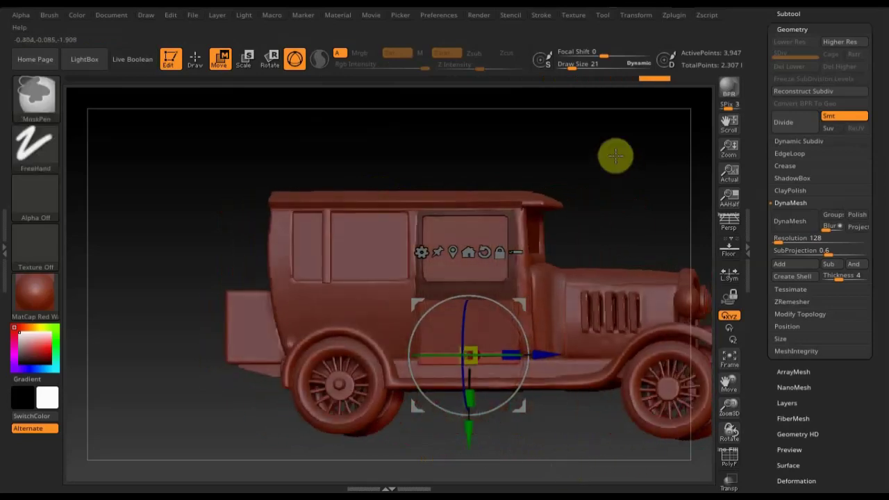
Clear the mask and run Mirror And Weld to copy the door onto the other side
ctrl+drag(616, 156, 638, 201)
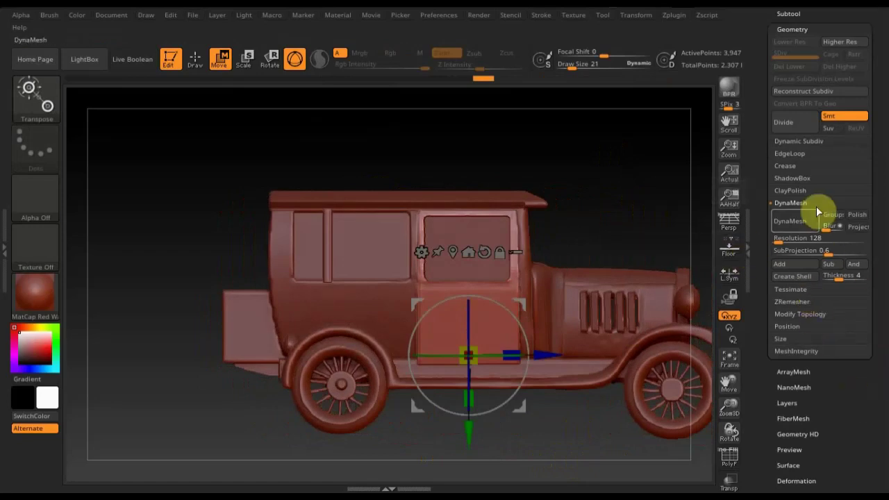
click(797, 313)
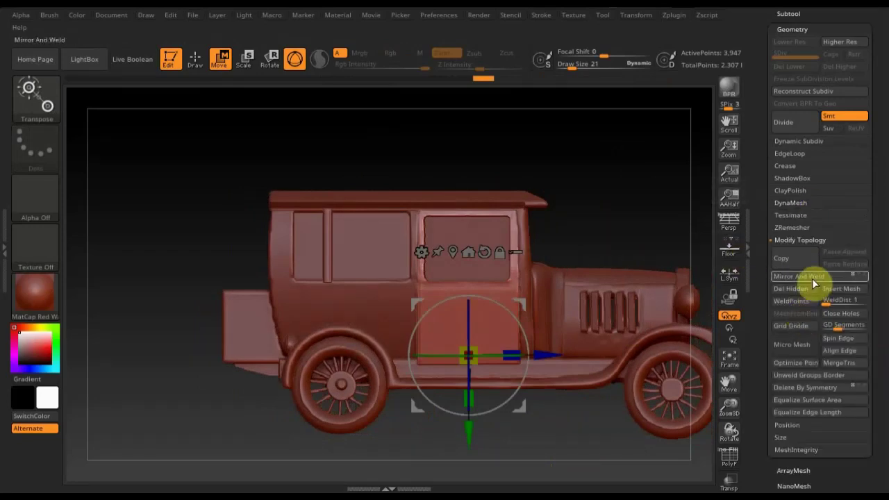
mouse_move(630, 220)
mouse_down()
mouse_move(576, 222)
mouse_move(650, 238)
mouse_move(599, 254)
mouse_up()
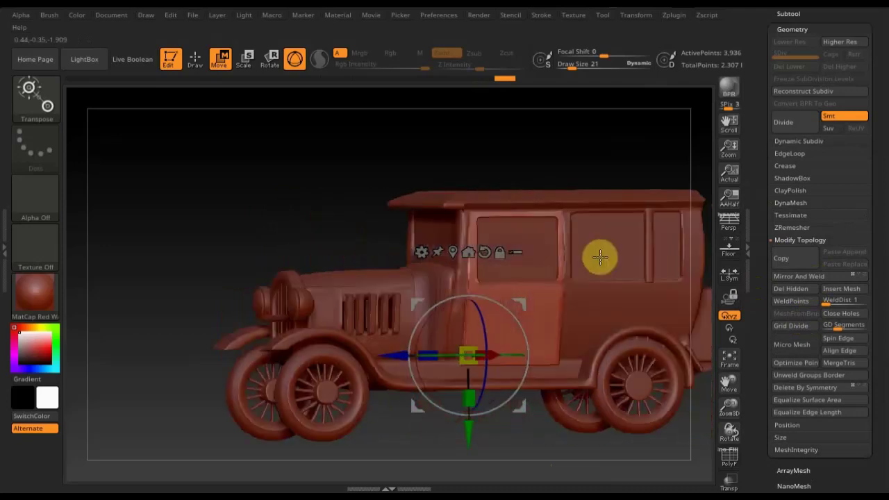
click(195, 58)
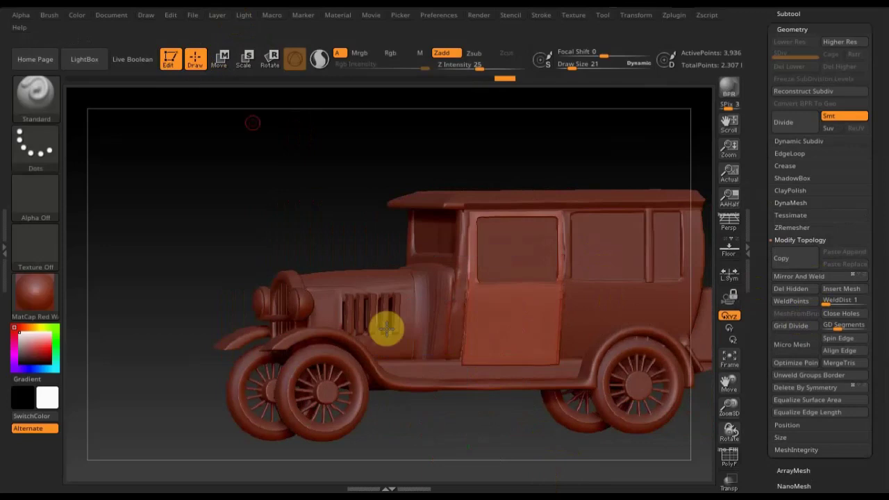
mouse_move(454, 399)
mouse_down()
mouse_move(496, 423)
mouse_move(506, 422)
mouse_move(479, 415)
mouse_move(572, 440)
mouse_move(599, 433)
mouse_move(573, 452)
mouse_move(593, 462)
mouse_move(597, 449)
mouse_up()
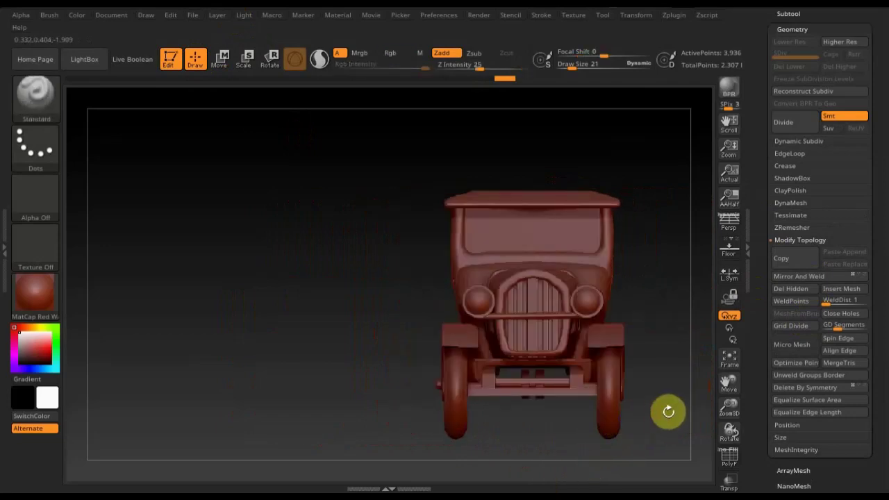
drag(674, 399, 524, 395)
mouse_move(656, 396)
mouse_down()
mouse_move(581, 398)
mouse_move(688, 404)
mouse_move(674, 397)
mouse_move(691, 377)
mouse_move(638, 381)
mouse_up()
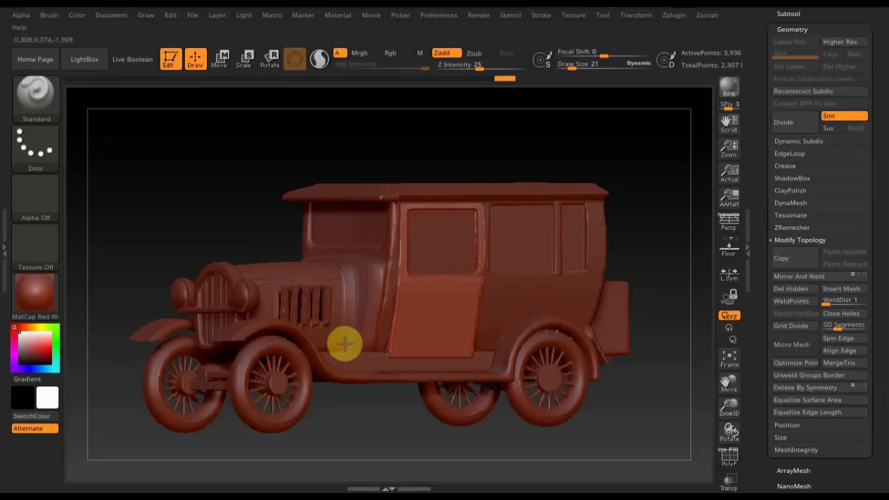
mouse_move(629, 219)
mouse_down()
mouse_move(648, 270)
mouse_move(621, 201)
mouse_move(638, 222)
mouse_move(629, 250)
mouse_move(621, 230)
mouse_move(609, 236)
mouse_move(648, 215)
mouse_up()
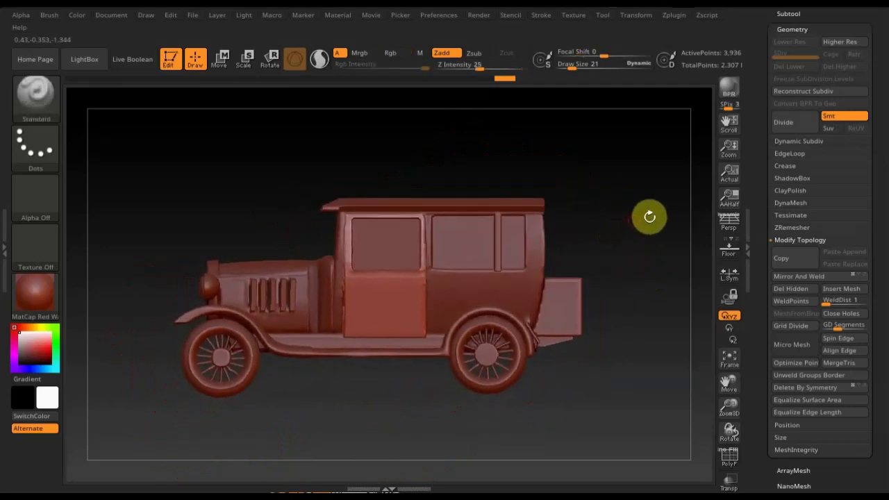
Select PM3D_Cube3D_1 and PM3D_Cube3D1_6, then hide the window panels to open the cab
click(795, 14)
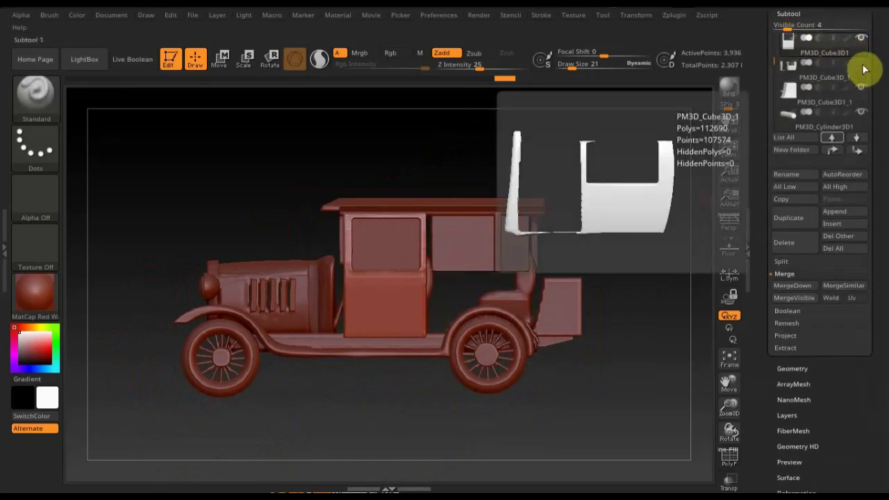
mouse_move(822, 43)
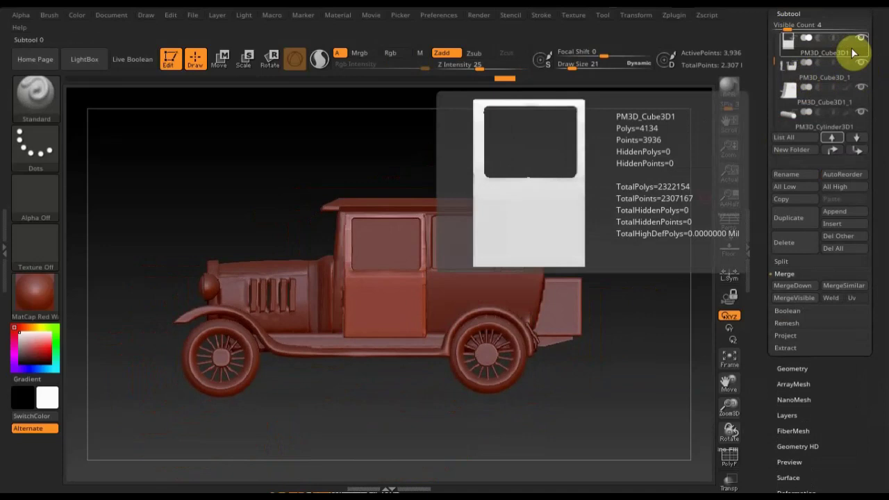
click(797, 78)
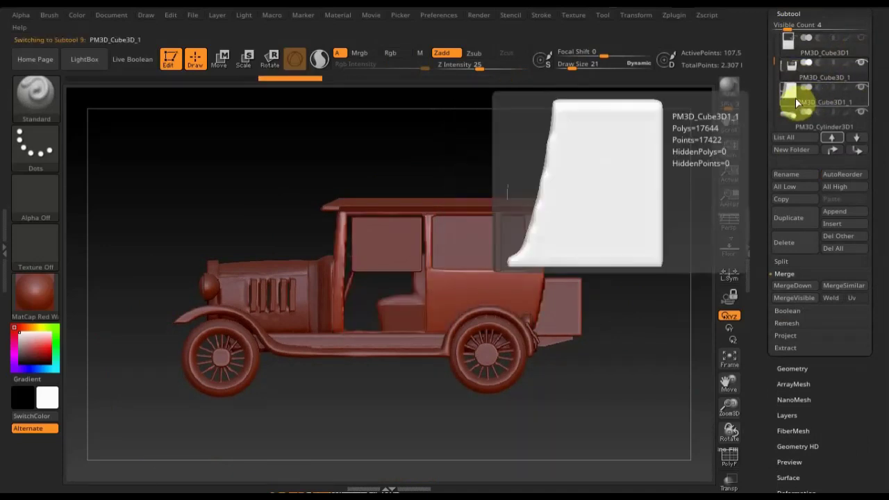
mouse_move(823, 102)
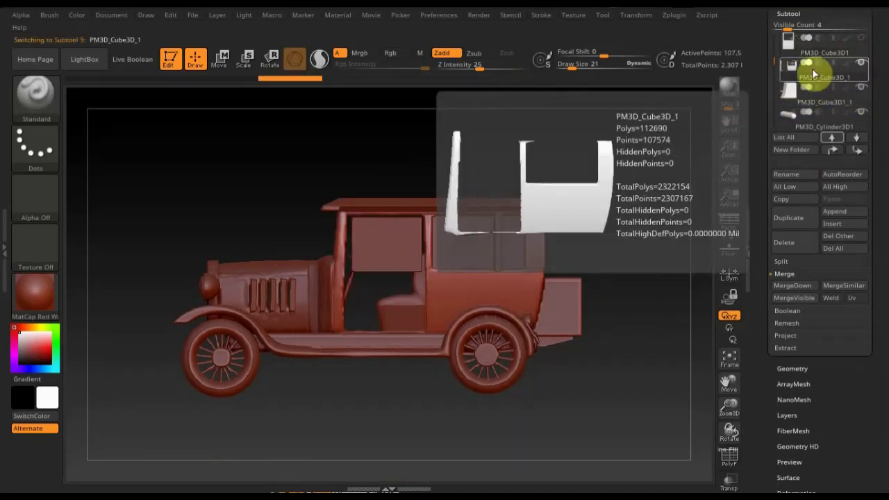
drag(638, 234, 634, 236)
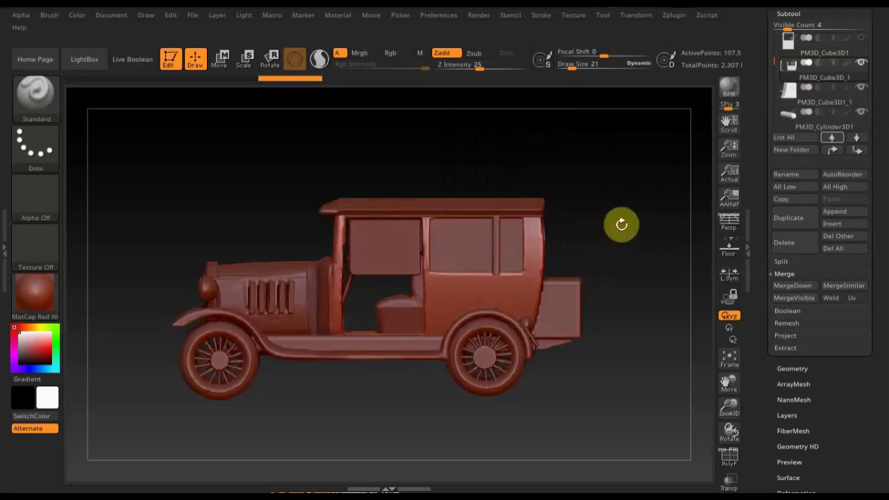
key(n)
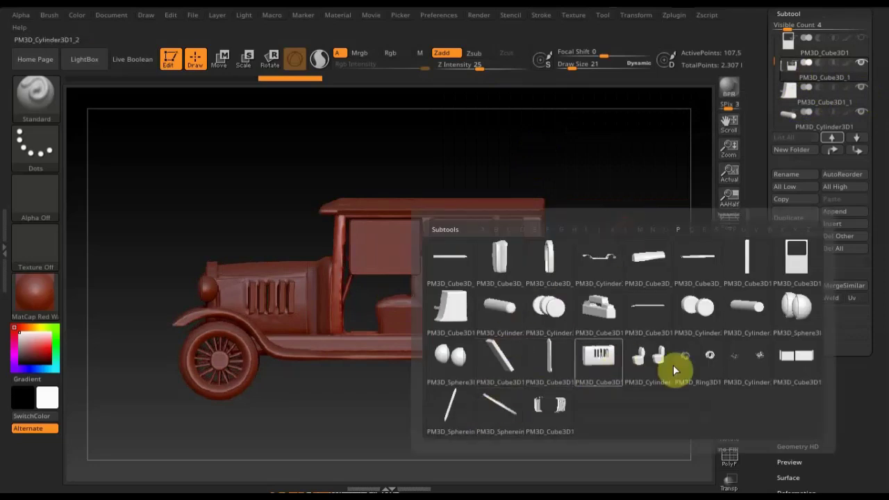
click(793, 361)
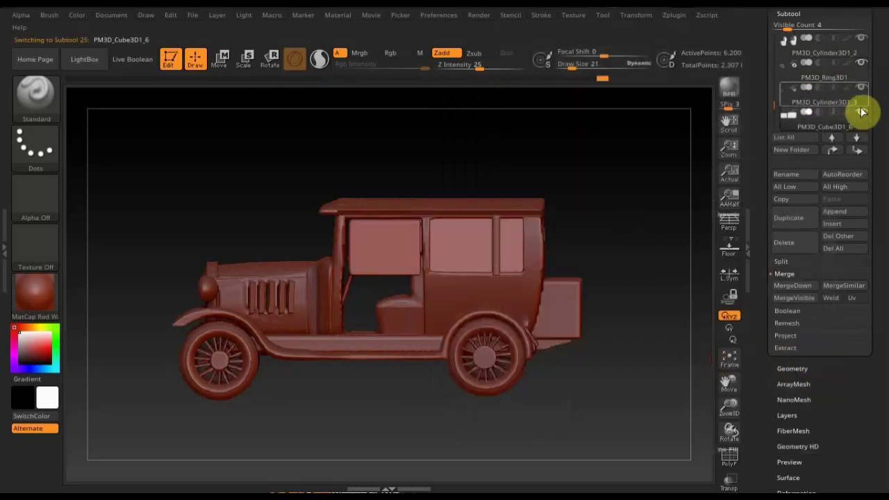
click(791, 101)
mouse_move(615, 159)
mouse_down()
mouse_move(630, 157)
mouse_move(641, 179)
mouse_move(677, 193)
mouse_up()
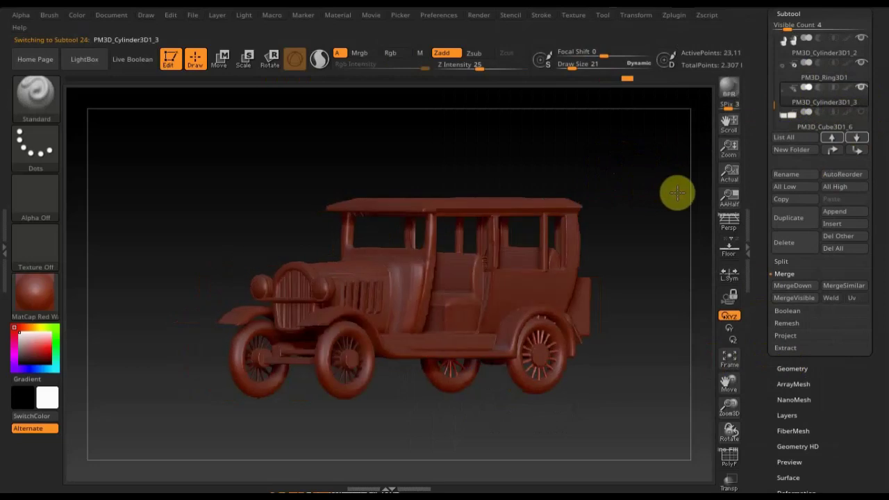